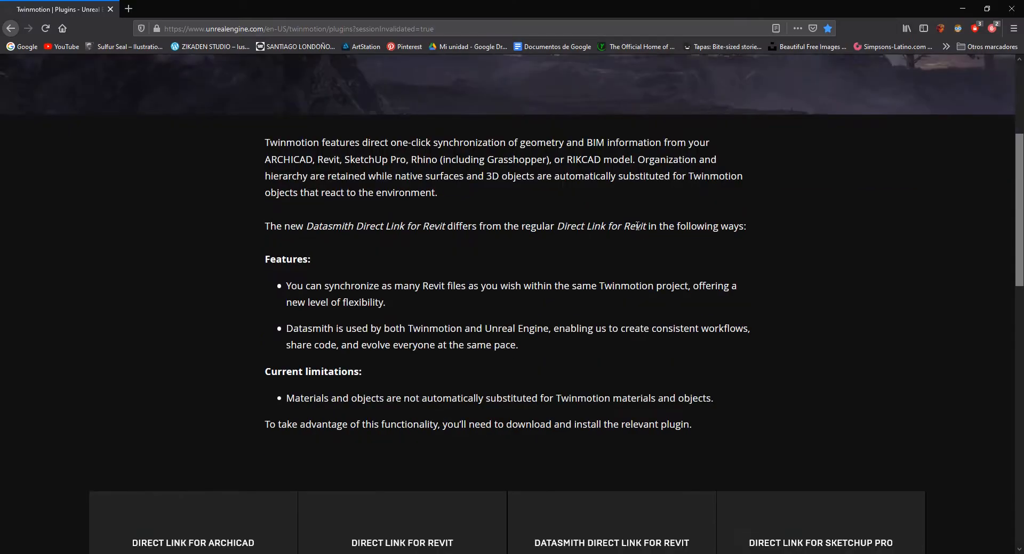
# - Review the Twinmotion Direct Link plugins for each modelling program and the Twinmotion versions offered for the two Revit plugins
pyautogui.scroll(-4, 567, 222)
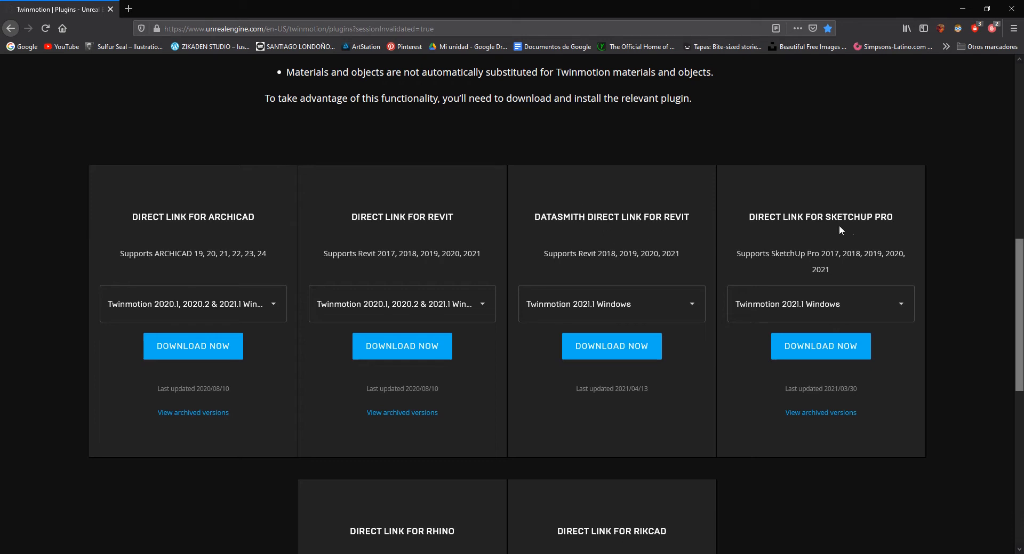
pyautogui.scroll(-4, 858, 237)
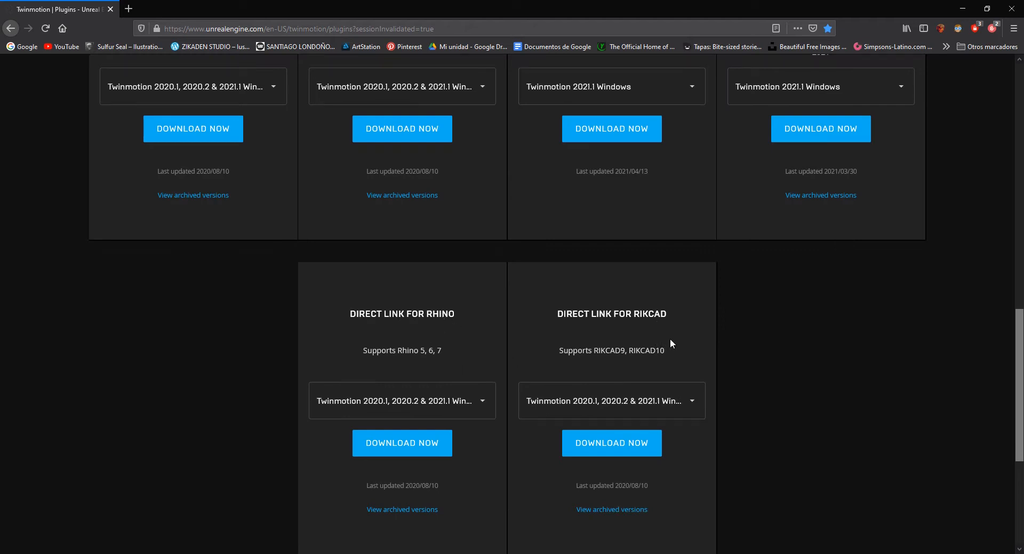
pyautogui.scroll(3, 671, 351)
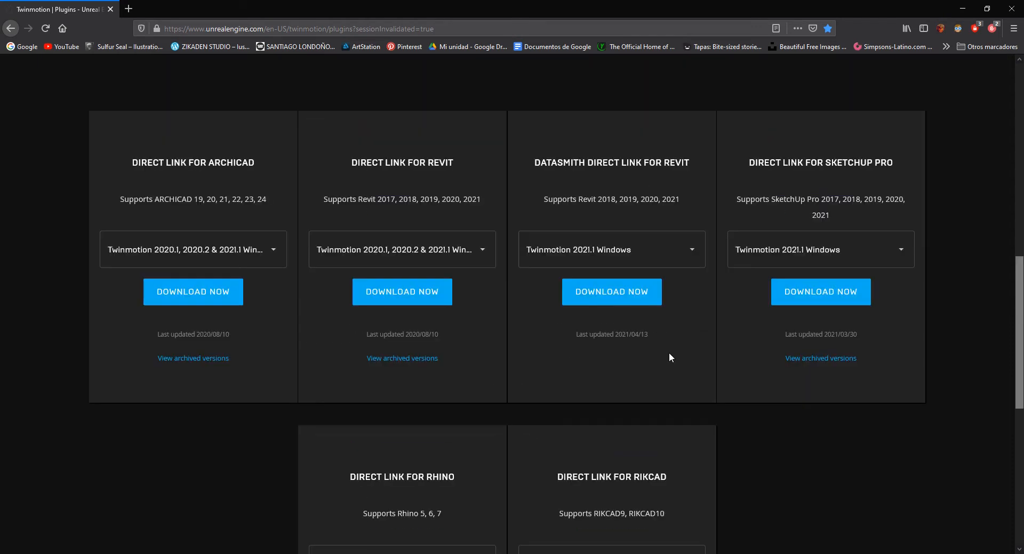
pyautogui.click(691, 255)
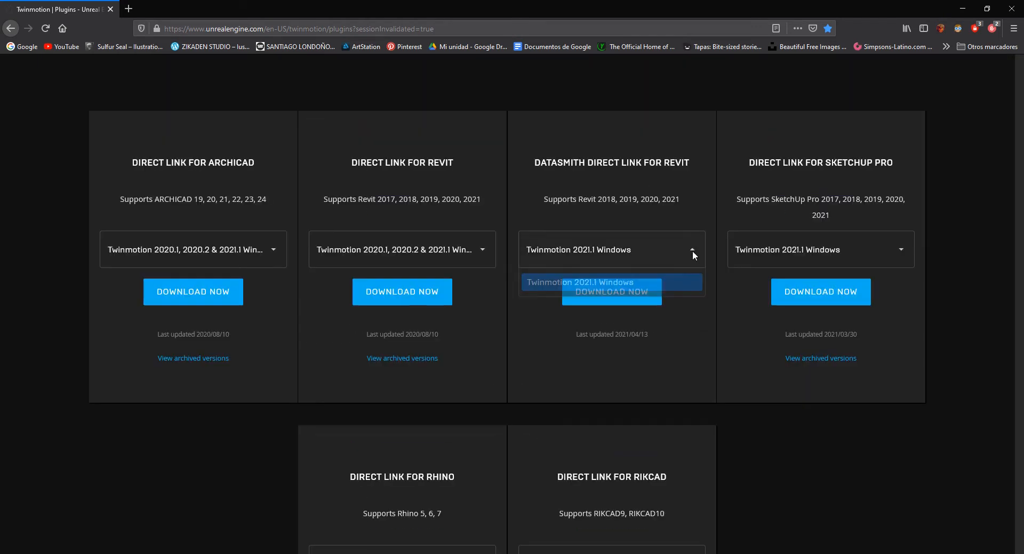
pyautogui.click(692, 250)
pyautogui.click(478, 252)
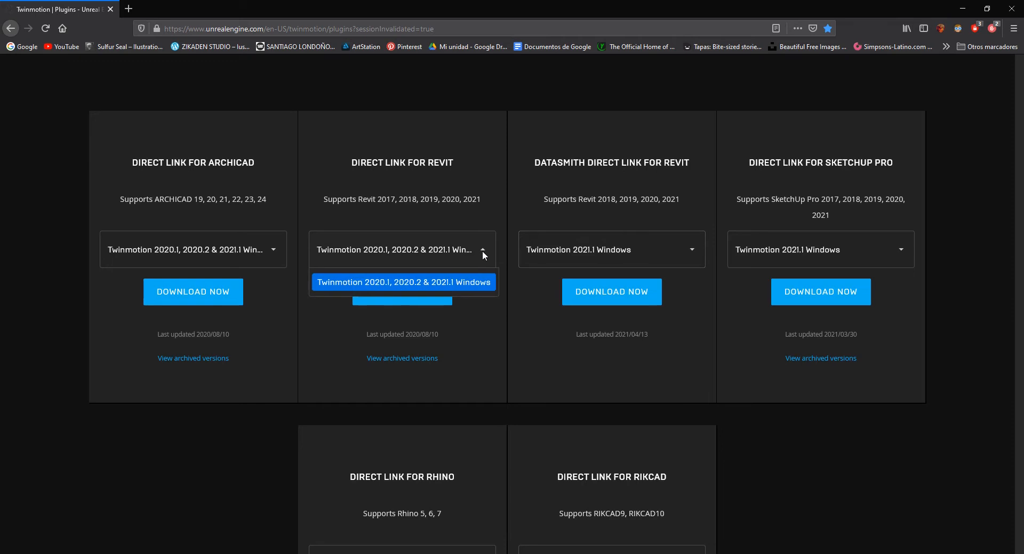
pyautogui.click(482, 251)
pyautogui.scroll(3, 708, 343)
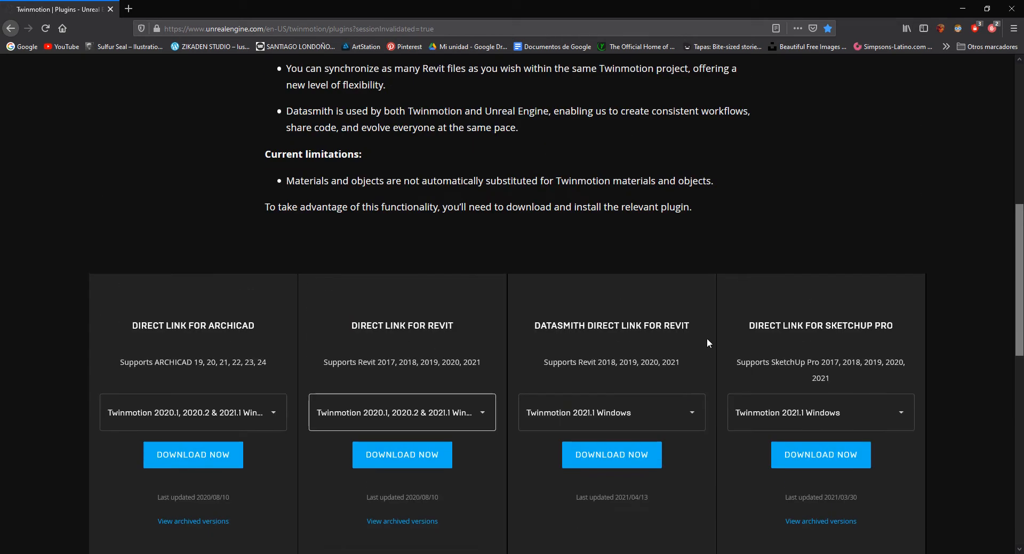
pyautogui.scroll(-2, 672, 413)
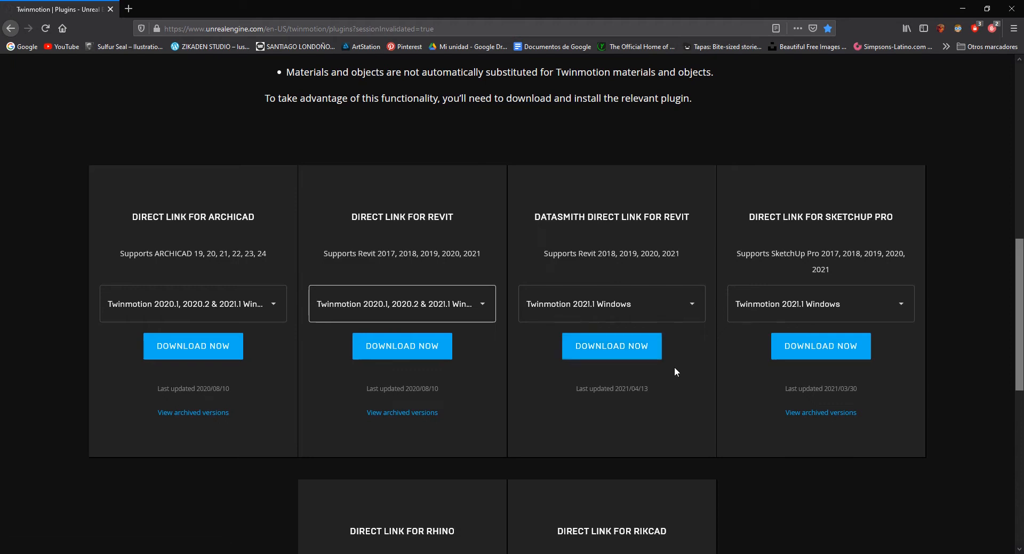
pyautogui.scroll(2, 673, 367)
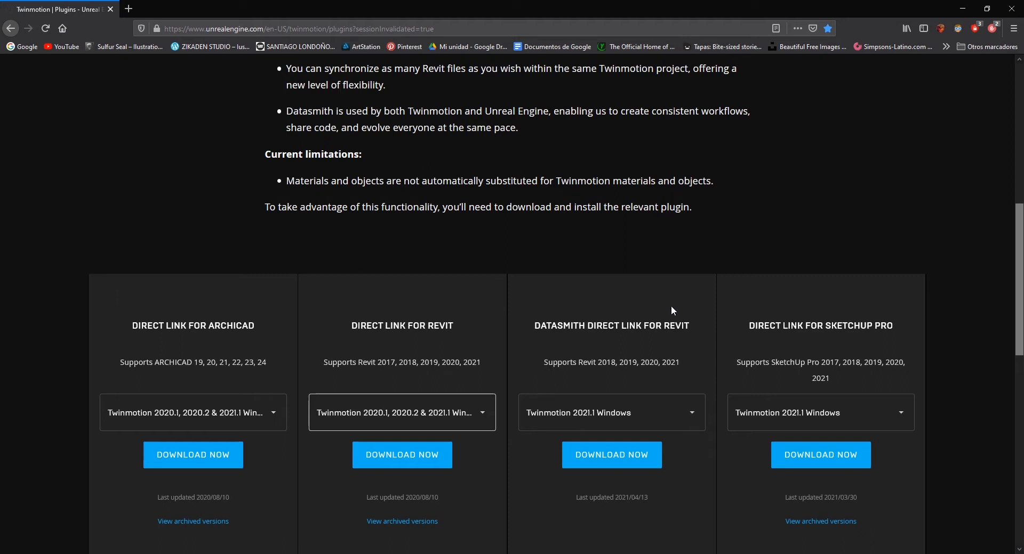
pyautogui.scroll(7, 666, 304)
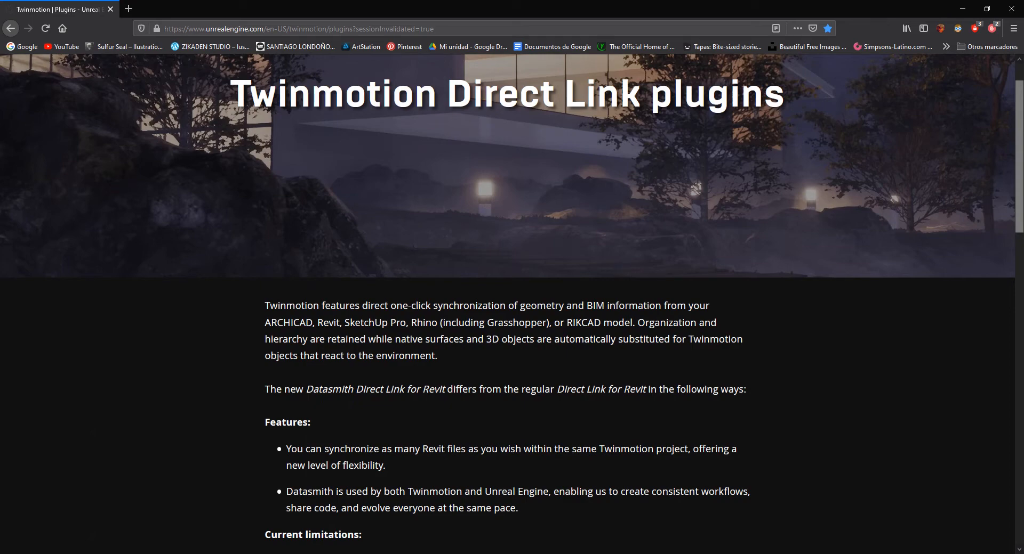
# - Switch to Twinmotion and browse the Building category of 3D assets in the Mega escáner library
pyautogui.click(146, 512)
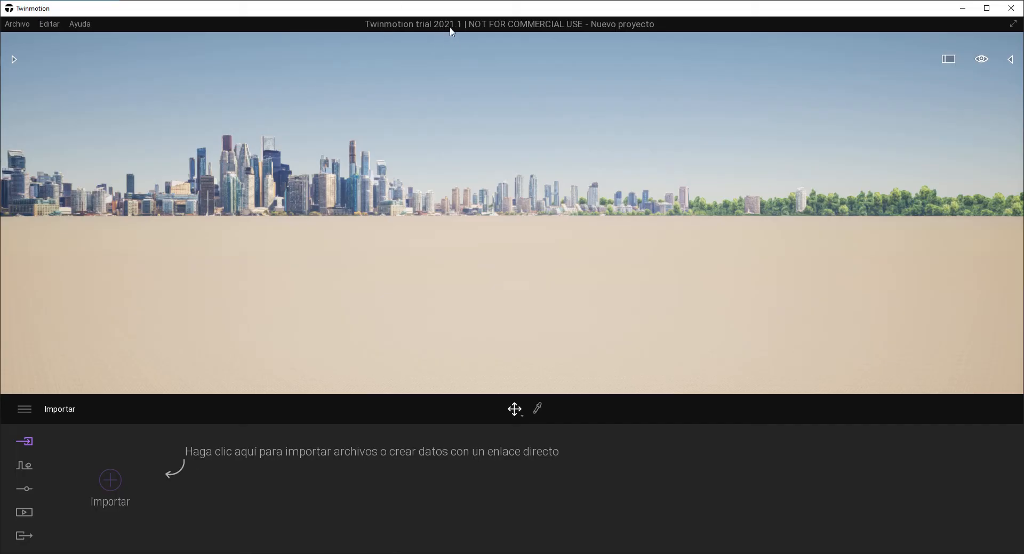
pyautogui.click(11, 62)
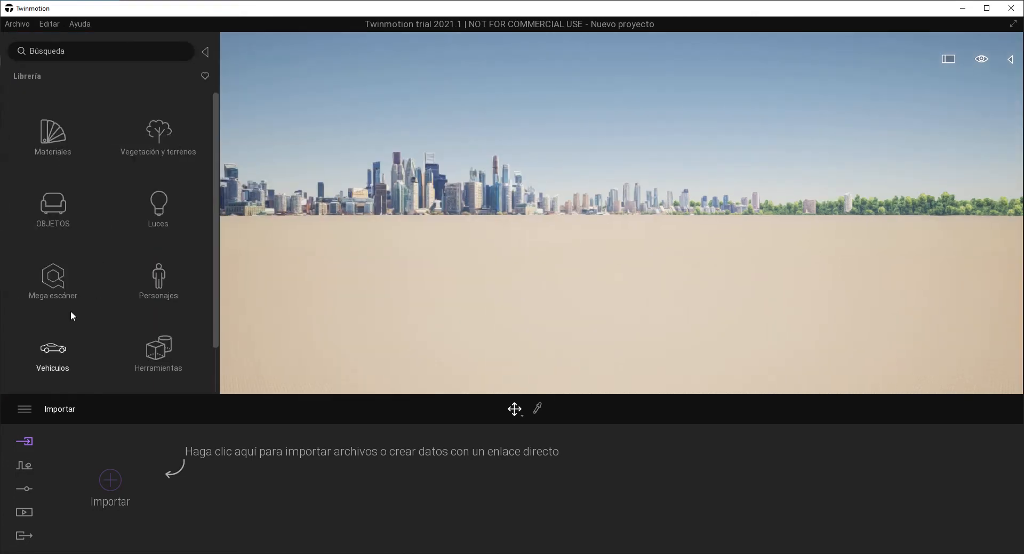
pyautogui.click(56, 284)
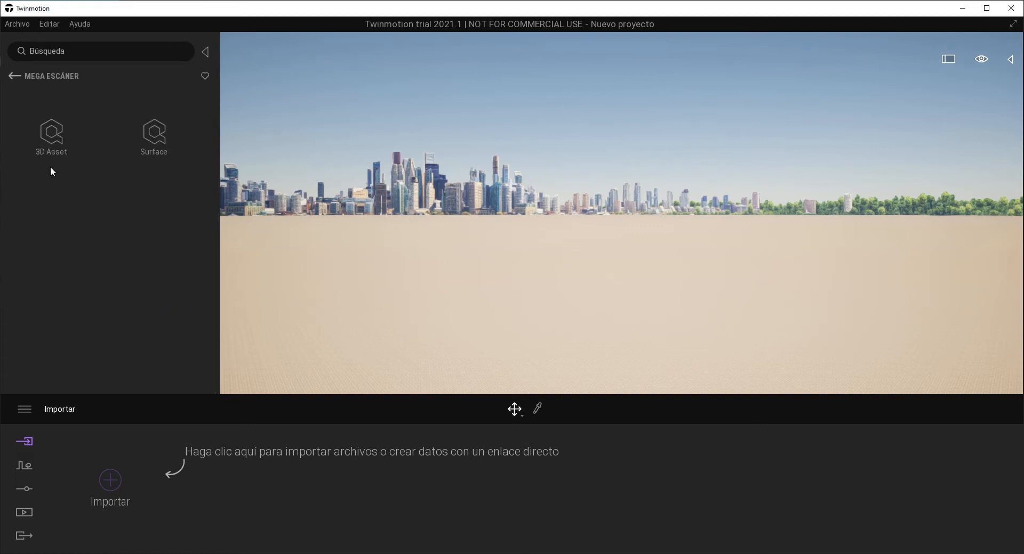
pyautogui.click(42, 136)
pyautogui.click(41, 137)
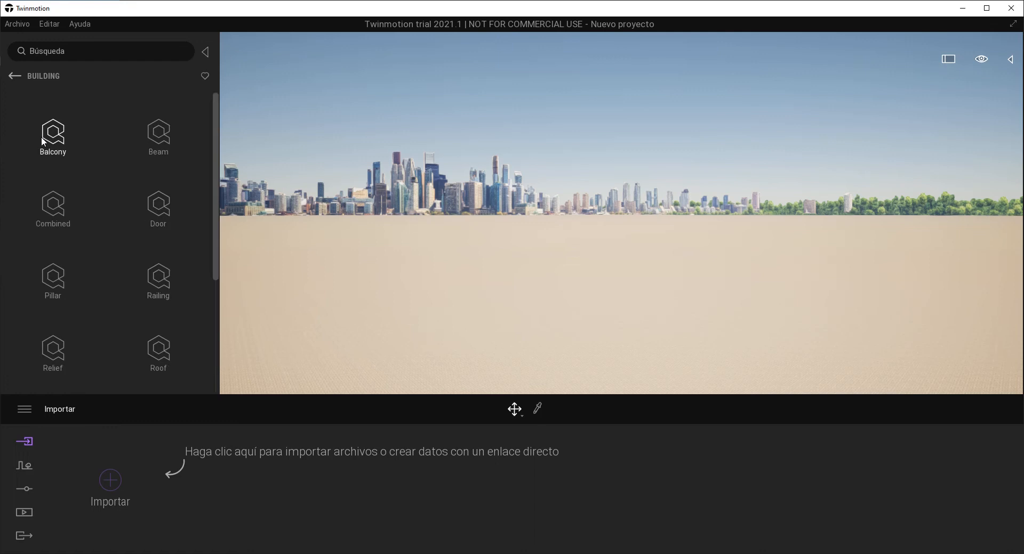
pyautogui.scroll(-1, 119, 282)
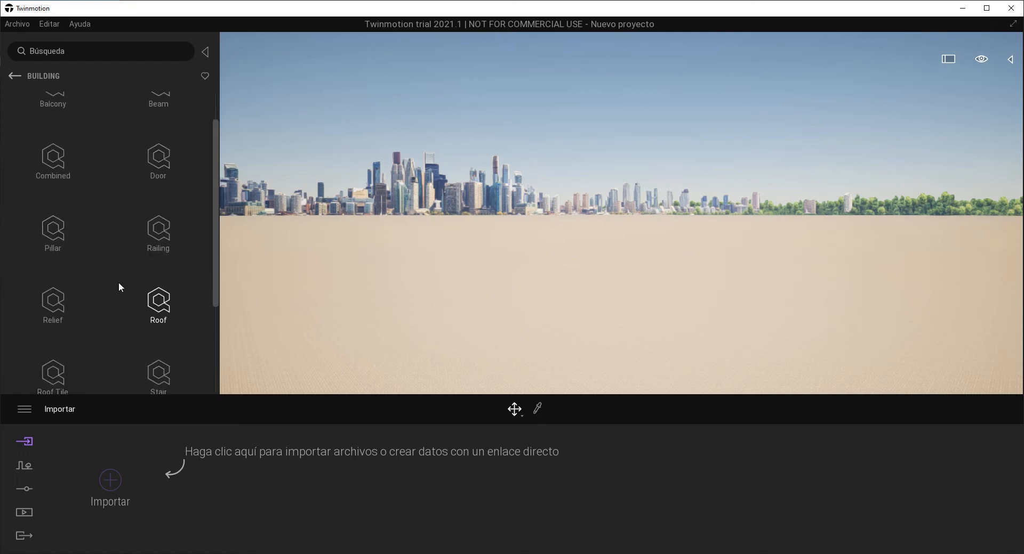
pyautogui.scroll(1, 119, 283)
pyautogui.click(13, 76)
pyautogui.click(13, 76)
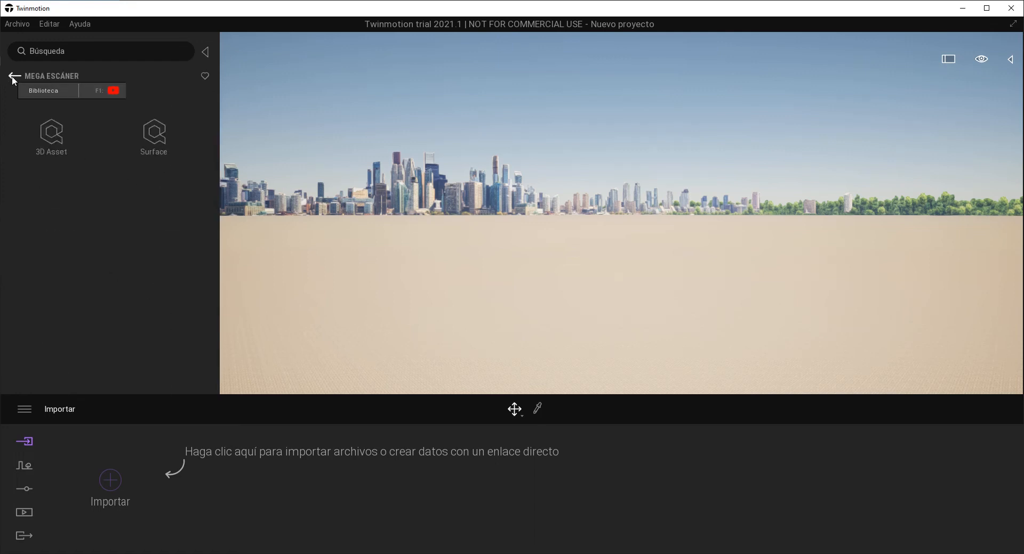
pyautogui.click(12, 76)
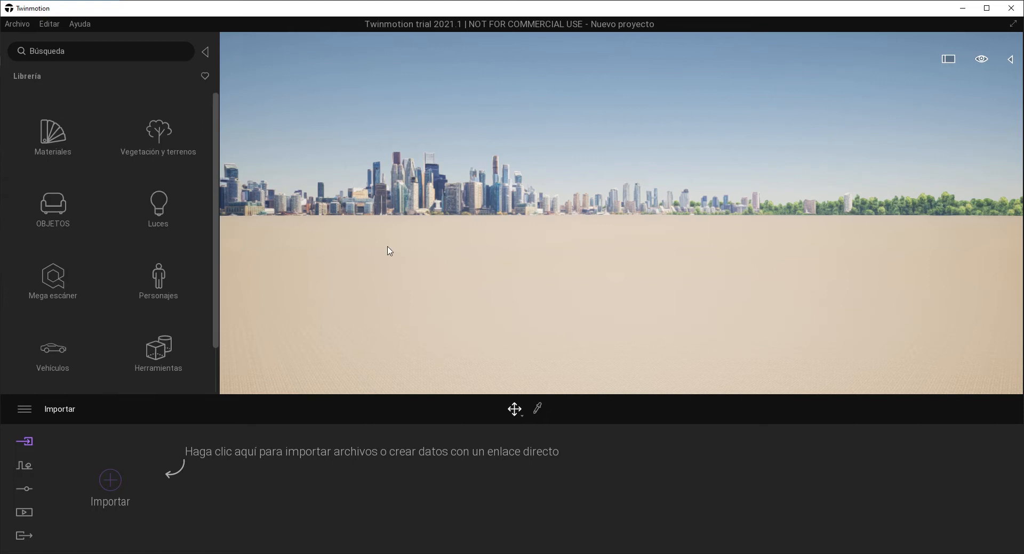
pyautogui.click(205, 52)
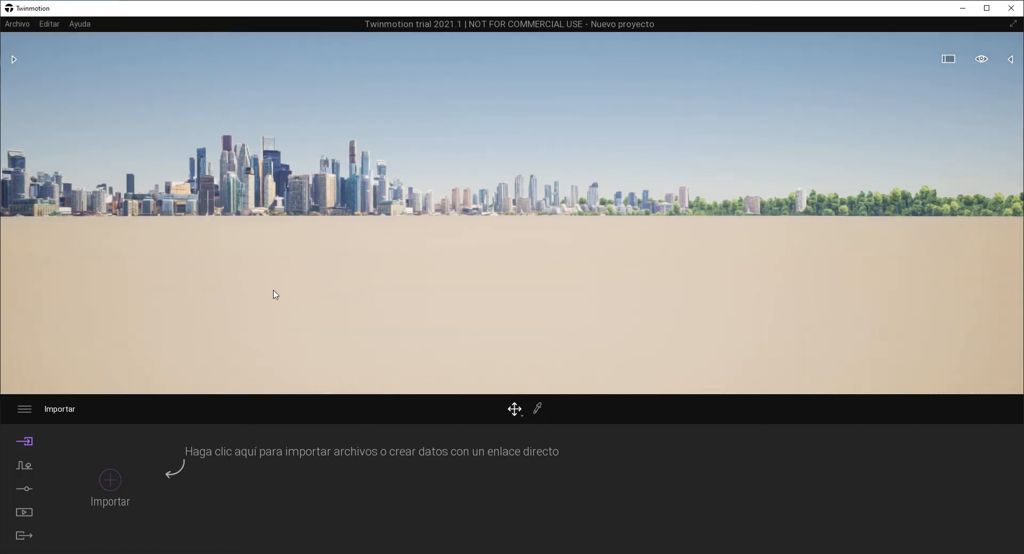
# - Switch to SketchUp and inspect the open-fronted box building from several angles, including the slotted roof
pyautogui.click(96, 553)
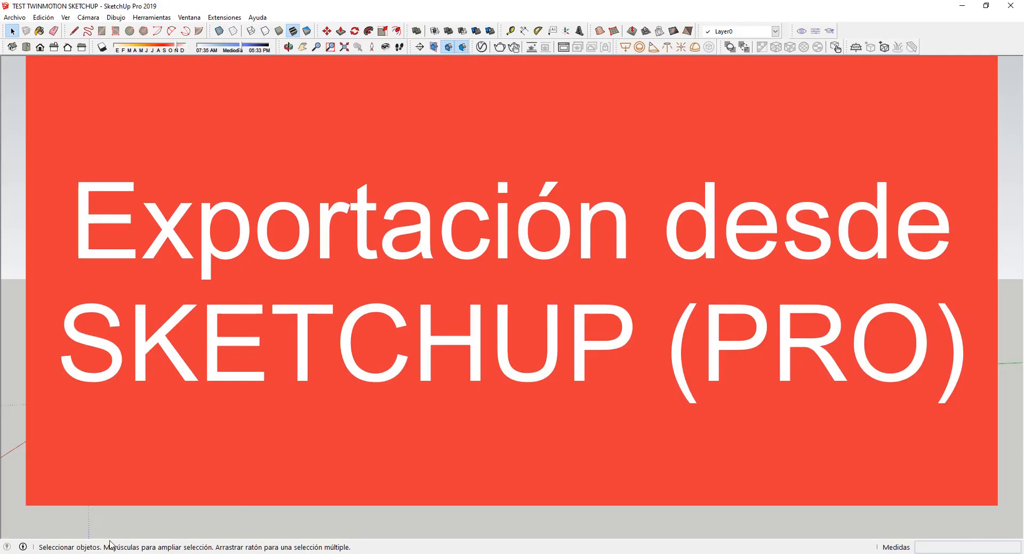
pyautogui.moveTo(512, 299)
pyautogui.mouseDown(button='middle')
pyautogui.moveTo(533, 336)
pyautogui.moveTo(543, 331)
pyautogui.moveTo(469, 324)
pyautogui.mouseUp(button='middle')
pyautogui.scroll(1, 321, 298)
pyautogui.scroll(-2, 321, 299)
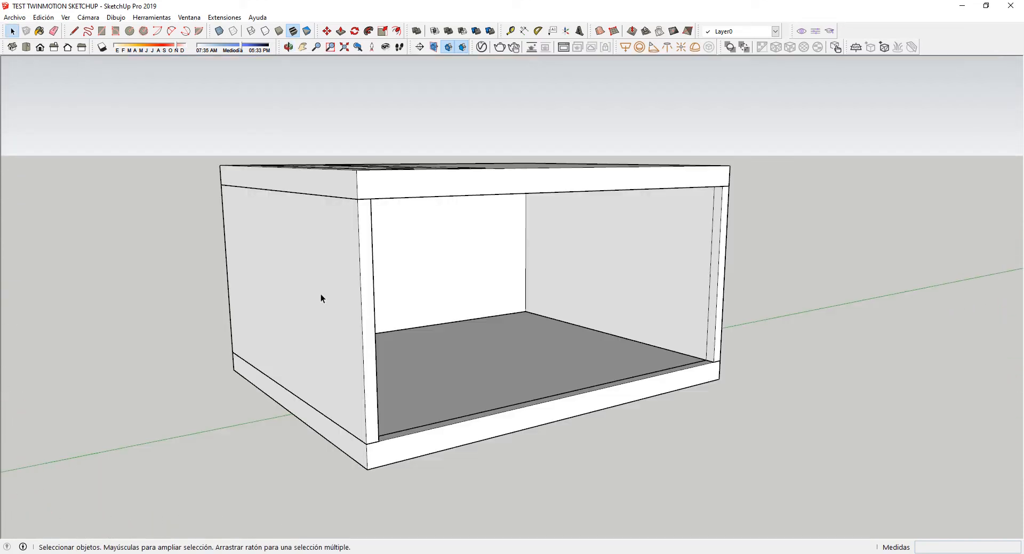
pyautogui.click(495, 172)
pyautogui.moveTo(496, 172)
pyautogui.mouseDown(button='middle')
pyautogui.moveTo(432, 217)
pyautogui.moveTo(324, 197)
pyautogui.moveTo(421, 204)
pyautogui.moveTo(501, 265)
pyautogui.moveTo(408, 281)
pyautogui.moveTo(449, 280)
pyautogui.mouseUp(button='middle')
pyautogui.click(738, 277)
pyautogui.scroll(2, 481, 287)
pyautogui.scroll(-3, 450, 279)
pyautogui.scroll(2, 467, 297)
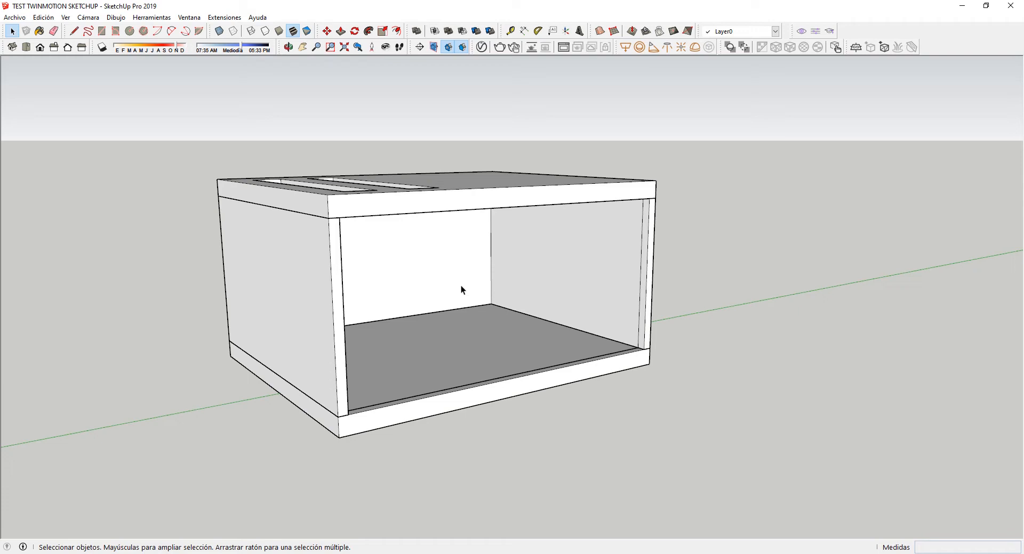
pyautogui.moveTo(651, 219); pyautogui.dragTo(584, 272, button='middle')
pyautogui.scroll(-3, 667, 279)
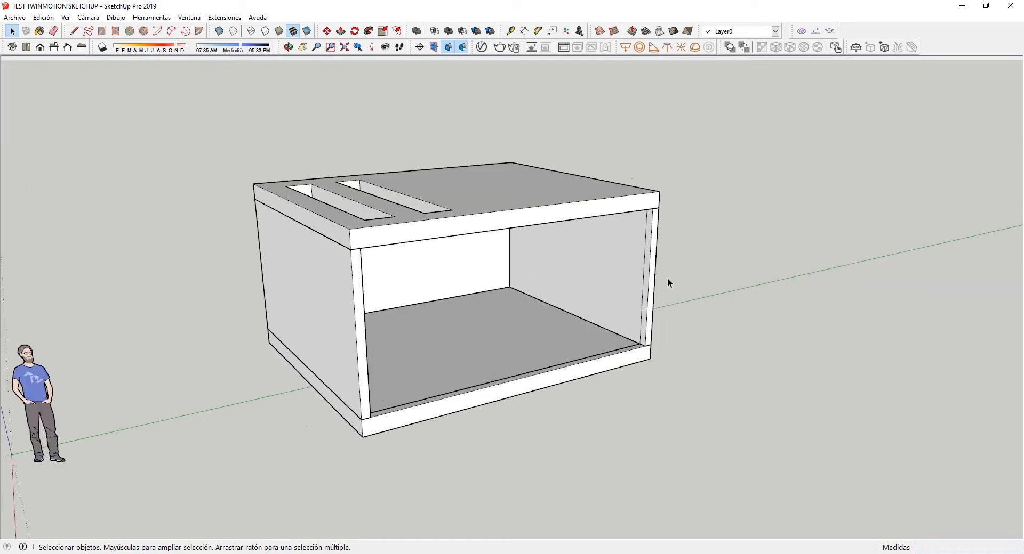
pyautogui.scroll(5, 498, 308)
pyautogui.scroll(-1, 530, 301)
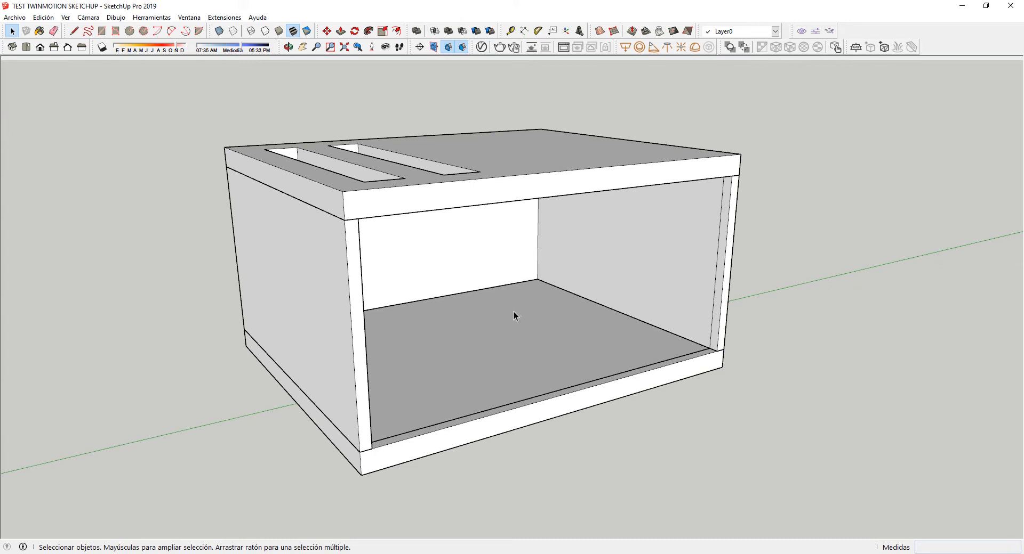
pyautogui.moveTo(513, 311); pyautogui.dragTo(511, 291, button='middle')
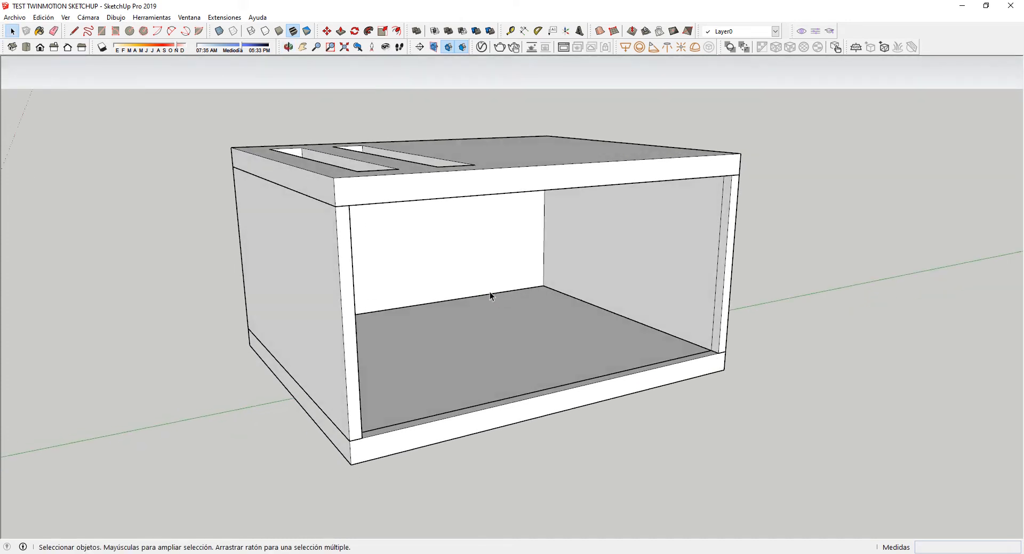
# - Examine how the building is grouped by selecting the base slab, the walls and the roof separately
pyautogui.click(516, 315)
pyautogui.click(804, 321)
pyautogui.click(570, 392)
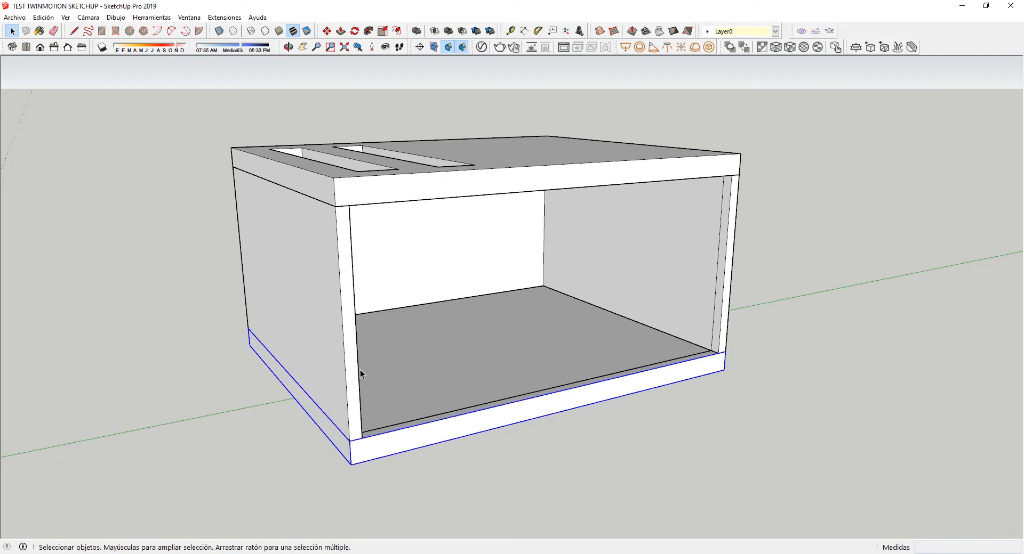
pyautogui.doubleClick(382, 458)
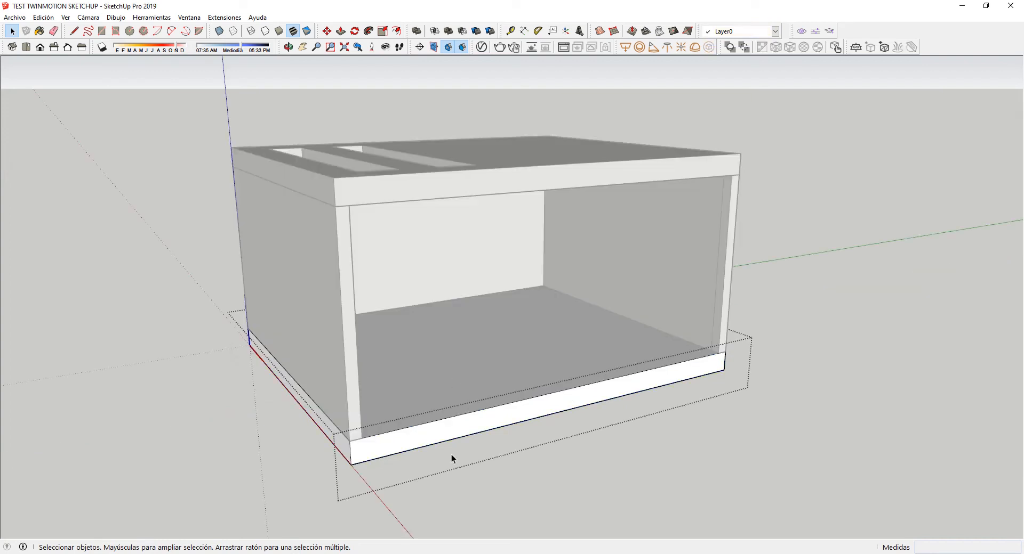
pyautogui.click(548, 471)
pyautogui.click(340, 336)
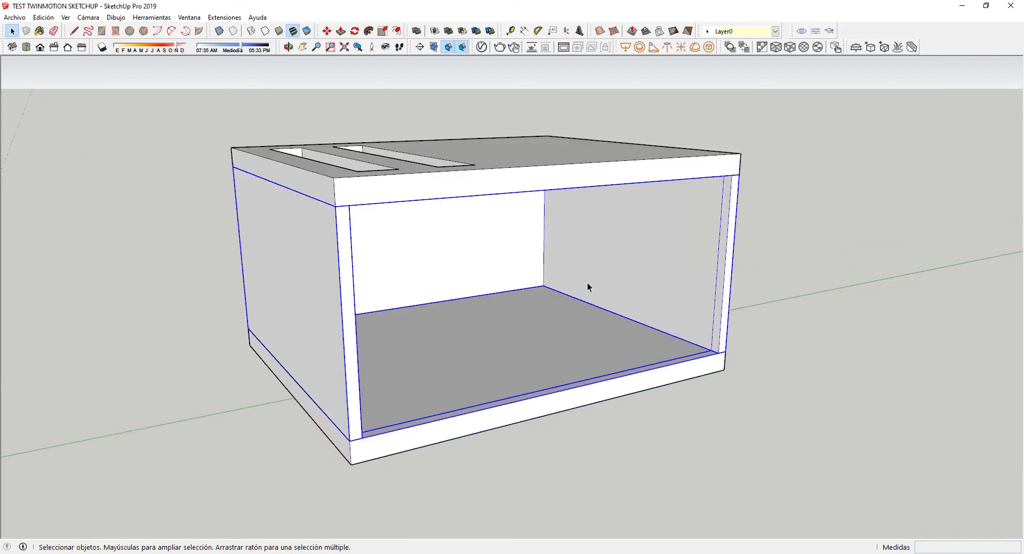
pyautogui.click(599, 168)
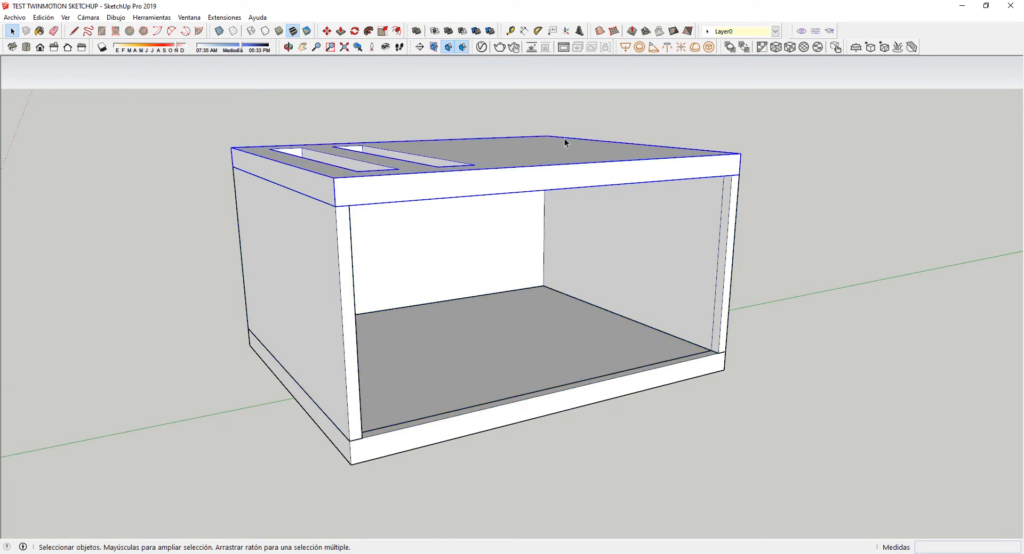
pyautogui.click(596, 122)
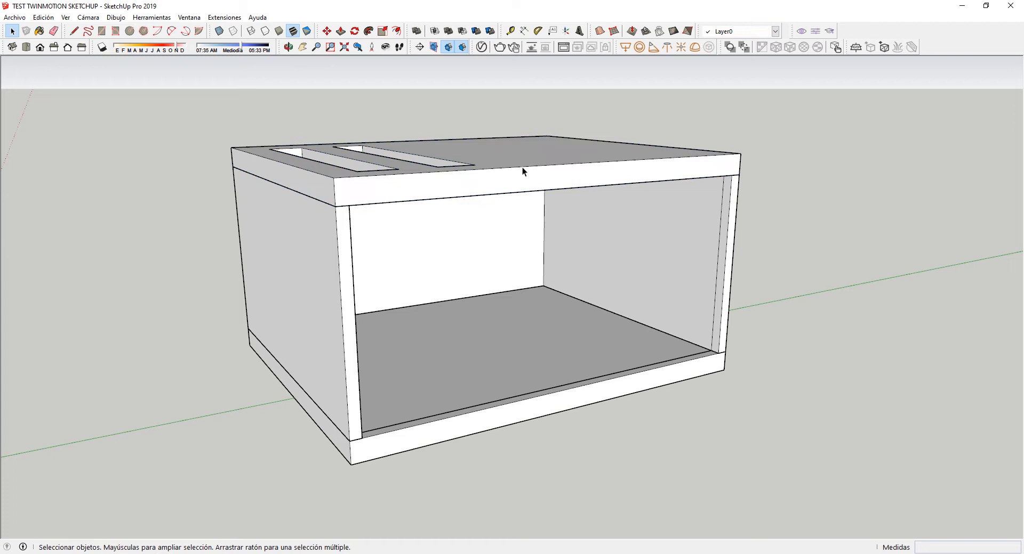
pyautogui.click(522, 169)
pyautogui.click(669, 119)
# - Paint the building's base slab with the 0080_CianOscuro colour from the Colores con nombre collection
pyautogui.press('b')
pyautogui.moveTo(512, 176)
pyautogui.mouseDown(button='middle')
pyautogui.moveTo(578, 336)
pyautogui.moveTo(466, 267)
pyautogui.moveTo(315, 245)
pyautogui.moveTo(617, 324)
pyautogui.moveTo(532, 279)
pyautogui.moveTo(586, 341)
pyautogui.mouseUp(button='middle')
pyautogui.press('space')
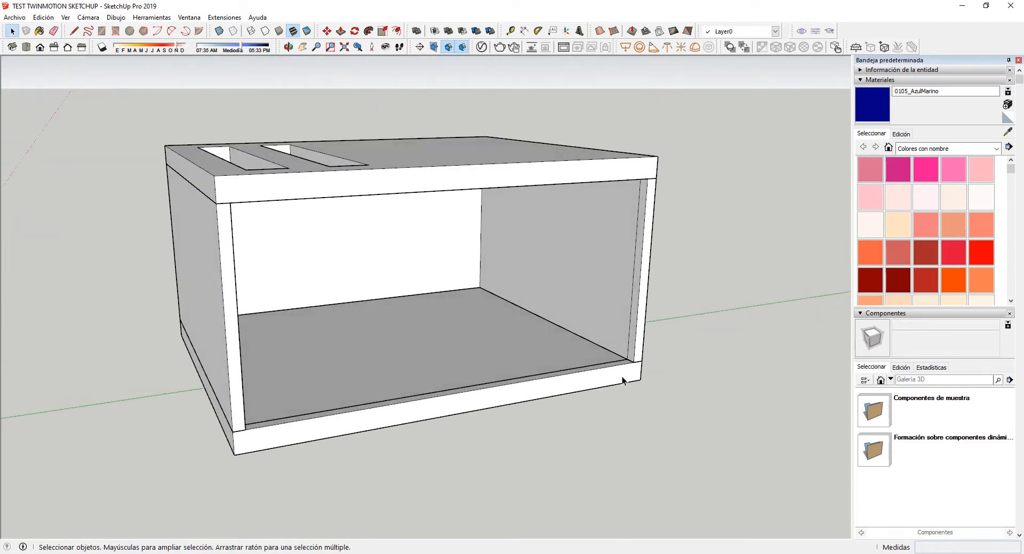
pyautogui.click(954, 150)
pyautogui.click(953, 149)
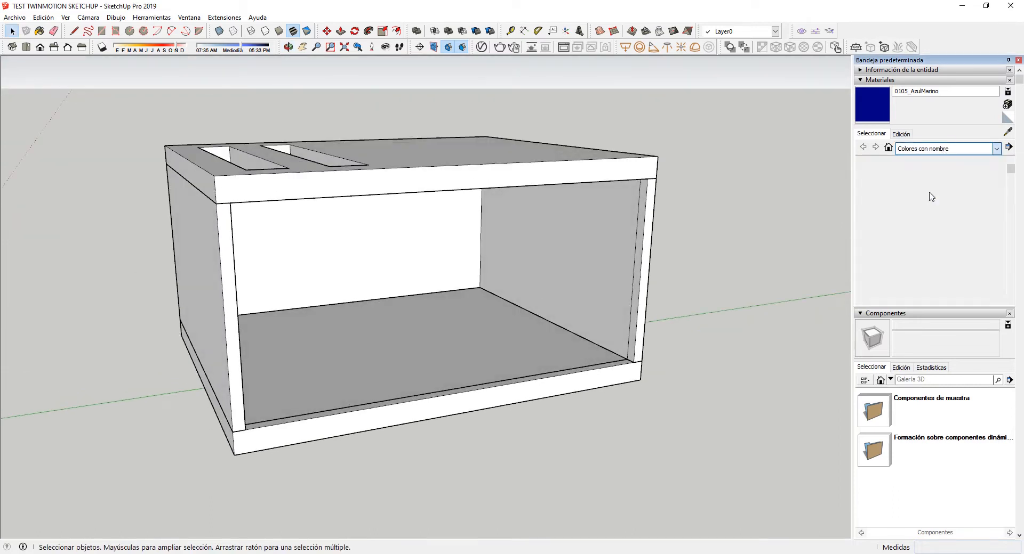
pyautogui.scroll(-5, 981, 261)
pyautogui.click(976, 266)
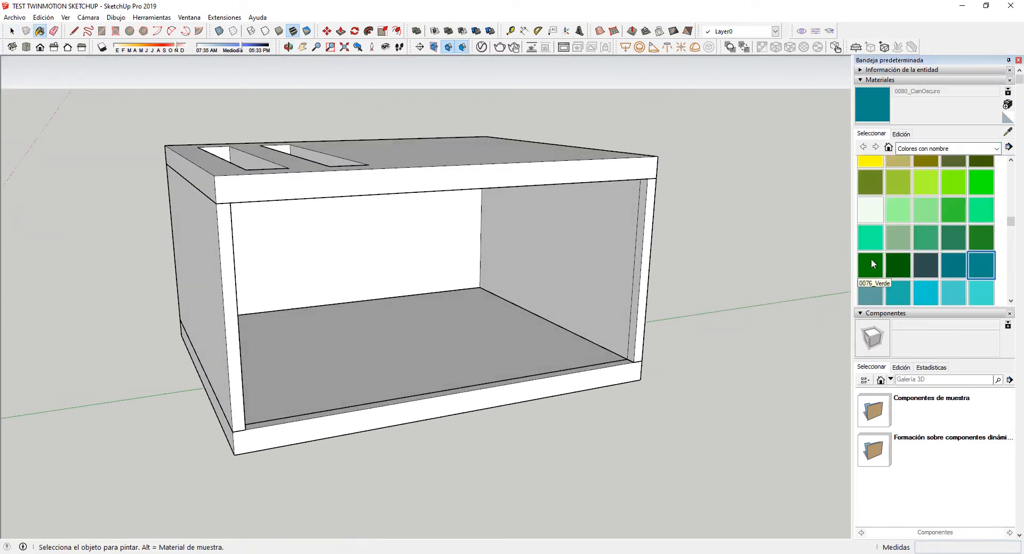
pyautogui.click(934, 265)
pyautogui.click(955, 267)
pyautogui.click(981, 267)
pyautogui.press('space')
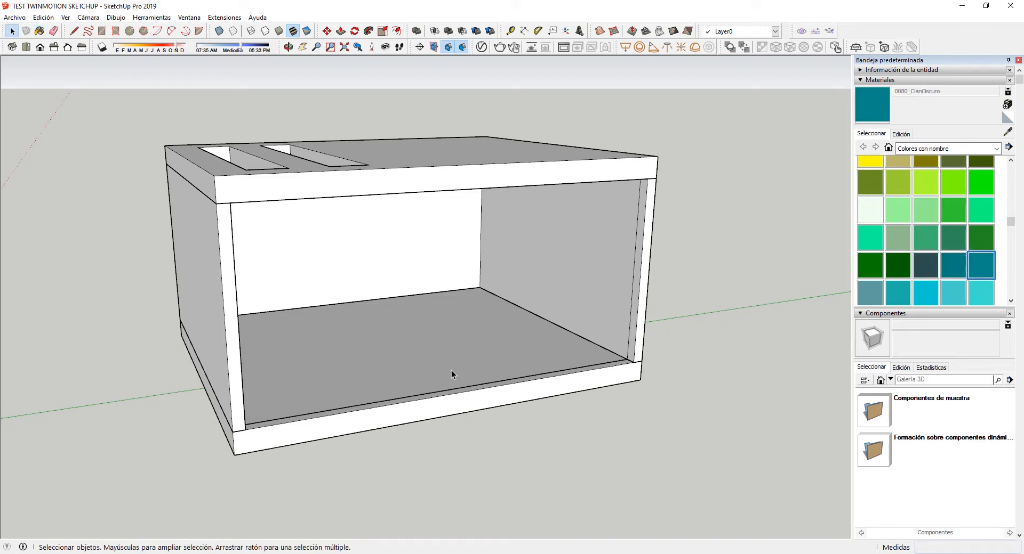
pyautogui.press('b')
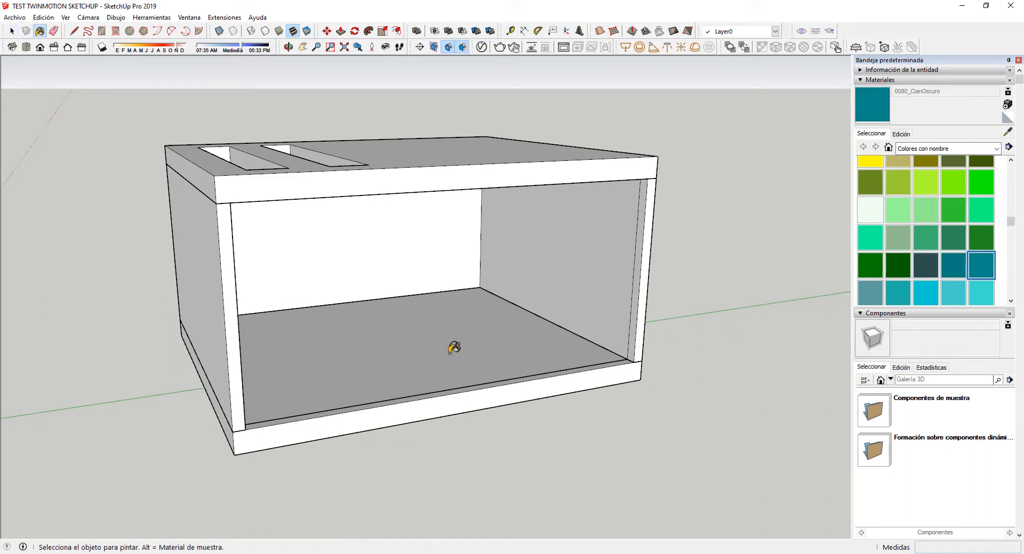
pyautogui.click(449, 354)
# - Paint the wall group with a bright orange from the Colores con nombre collection
pyautogui.scroll(5, 955, 242)
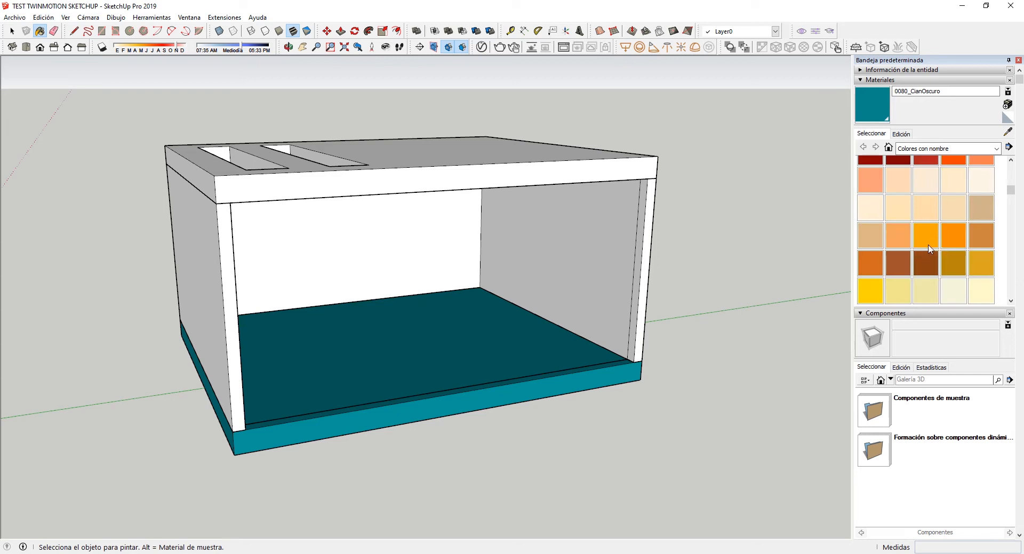
pyautogui.click(926, 236)
pyautogui.click(566, 221)
# - Paint the roof group with the 0024_RojoAnaranjado colour from the Colores con nombre collection
pyautogui.click(953, 160)
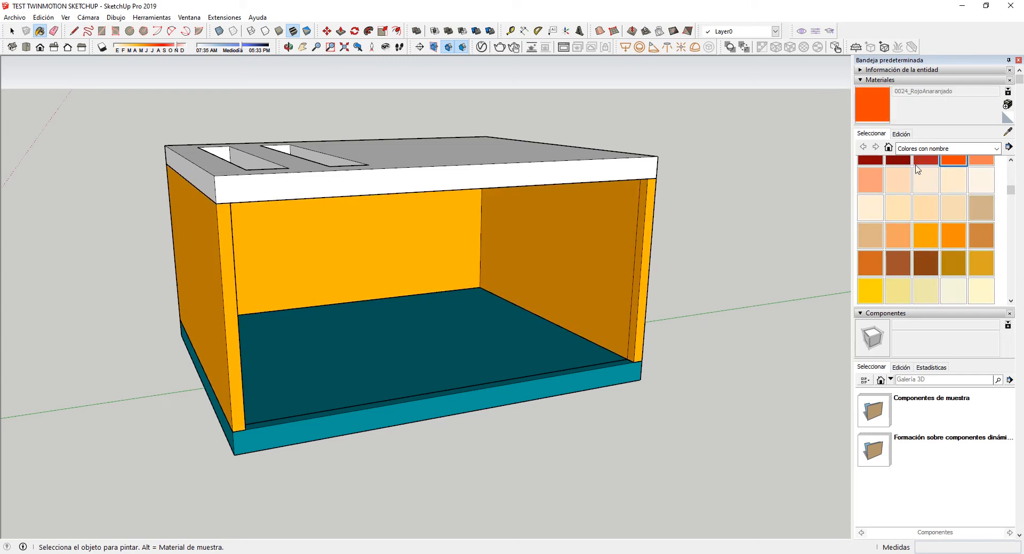
pyautogui.click(514, 156)
pyautogui.moveTo(434, 238)
pyautogui.mouseDown(button='middle')
pyautogui.moveTo(518, 239)
pyautogui.moveTo(361, 153)
pyautogui.moveTo(416, 238)
pyautogui.mouseUp(button='middle')
pyautogui.scroll(-5, 937, 273)
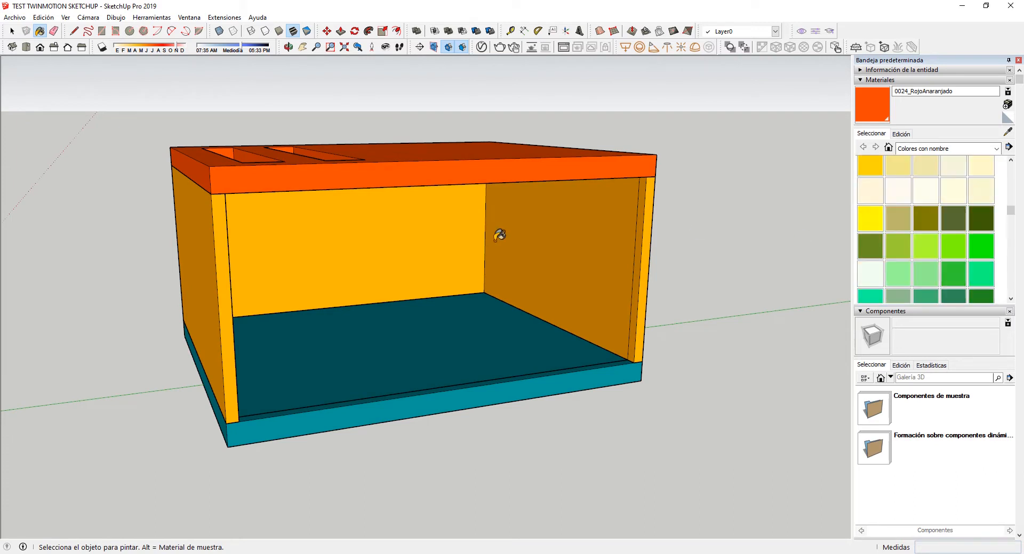
pyautogui.scroll(-4, 487, 281)
pyautogui.scroll(6, 437, 268)
pyautogui.moveTo(437, 268)
pyautogui.mouseDown(button='middle')
pyautogui.moveTo(393, 288)
pyautogui.moveTo(530, 269)
pyautogui.moveTo(423, 311)
pyautogui.moveTo(308, 311)
pyautogui.moveTo(258, 297)
pyautogui.moveTo(341, 347)
pyautogui.moveTo(336, 258)
pyautogui.moveTo(372, 256)
pyautogui.mouseUp(button='middle')
pyautogui.press('space')
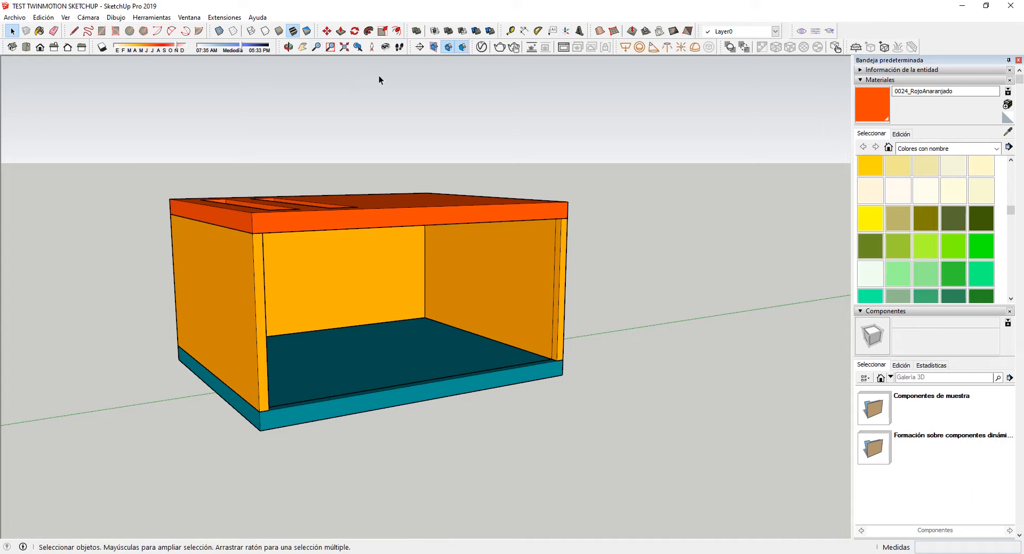
# - Set the Fusionar option in the Twinmotion synchronization settings to Sin fusión
pyautogui.moveTo(793, 32)
pyautogui.mouseDown()
pyautogui.moveTo(647, 161)
pyautogui.moveTo(803, 21)
pyautogui.mouseUp()
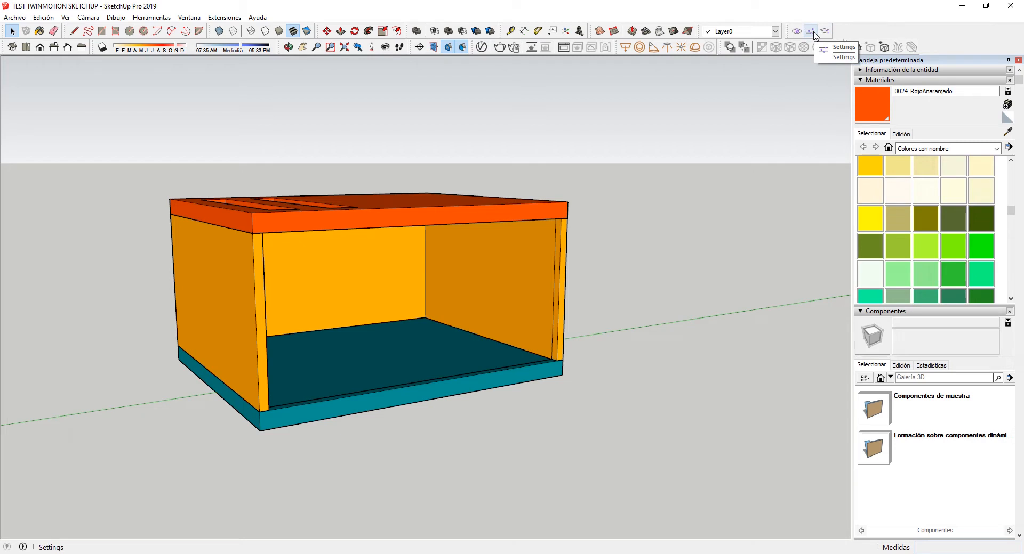
pyautogui.click(813, 33)
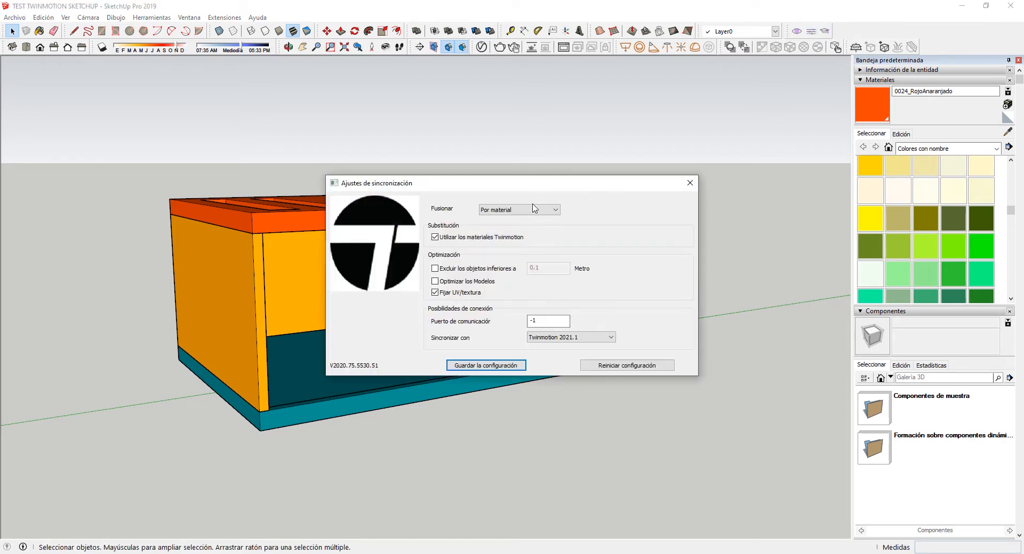
pyautogui.click(500, 212)
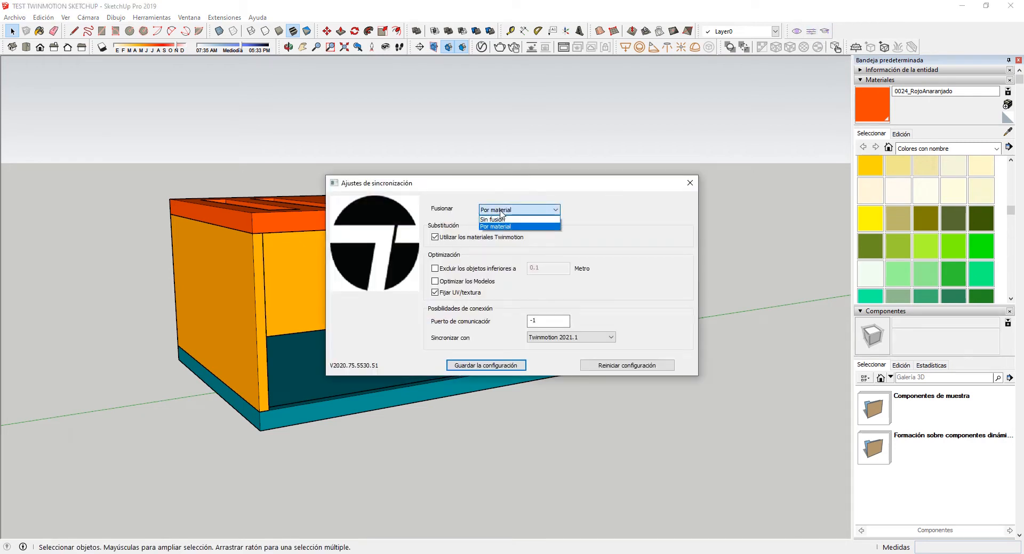
pyautogui.click(501, 211)
pyautogui.click(502, 211)
pyautogui.click(511, 227)
pyautogui.click(514, 210)
pyautogui.click(515, 209)
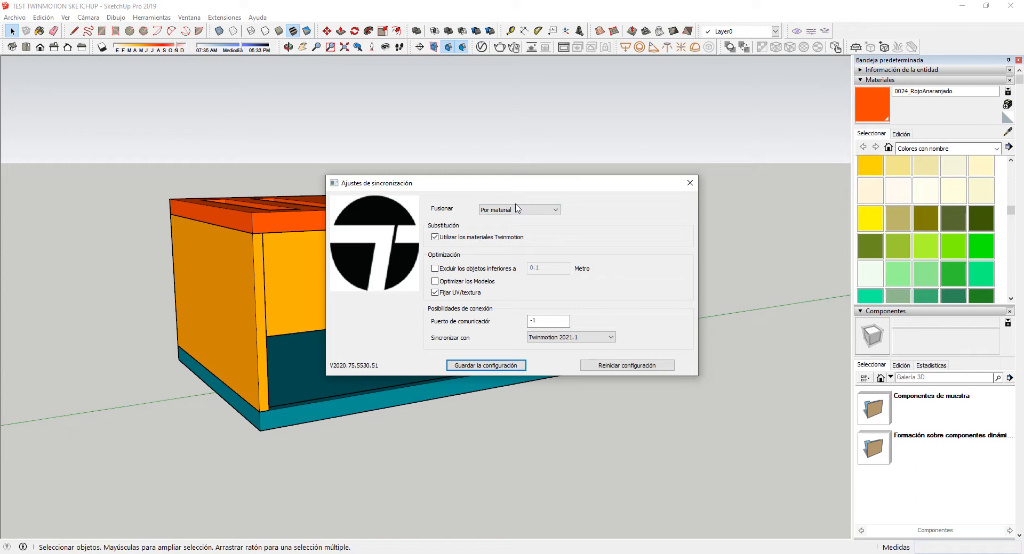
pyautogui.click(516, 209)
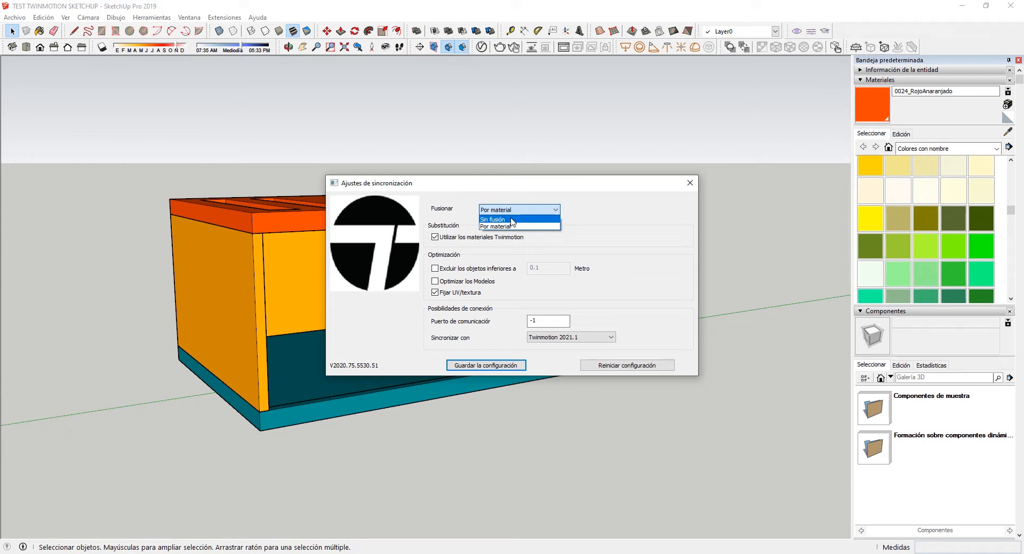
pyautogui.click(512, 221)
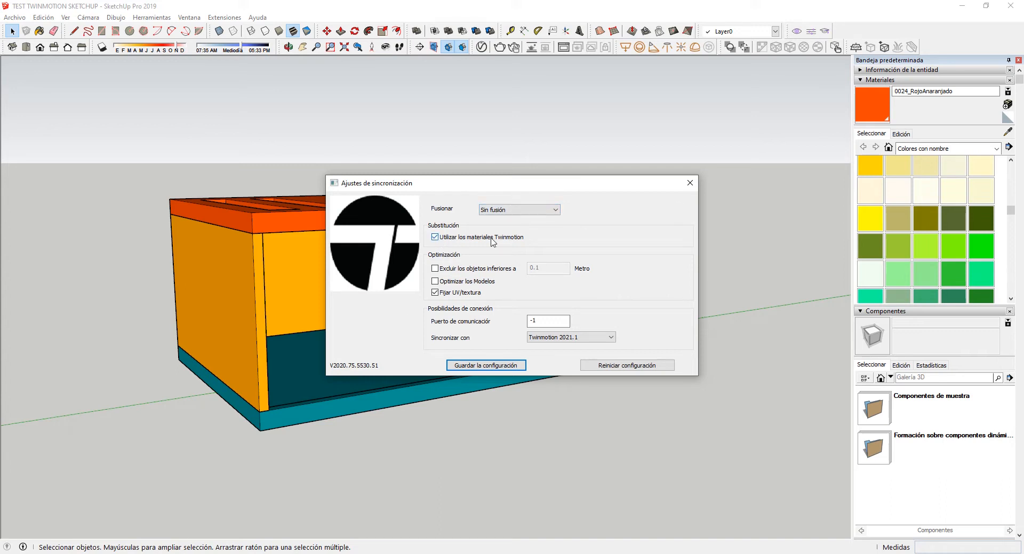
# - Keep object exclusion and model optimization off with Twinmotion 2021.1 as the sync target, and save the synchronization configuration
pyautogui.click(435, 269)
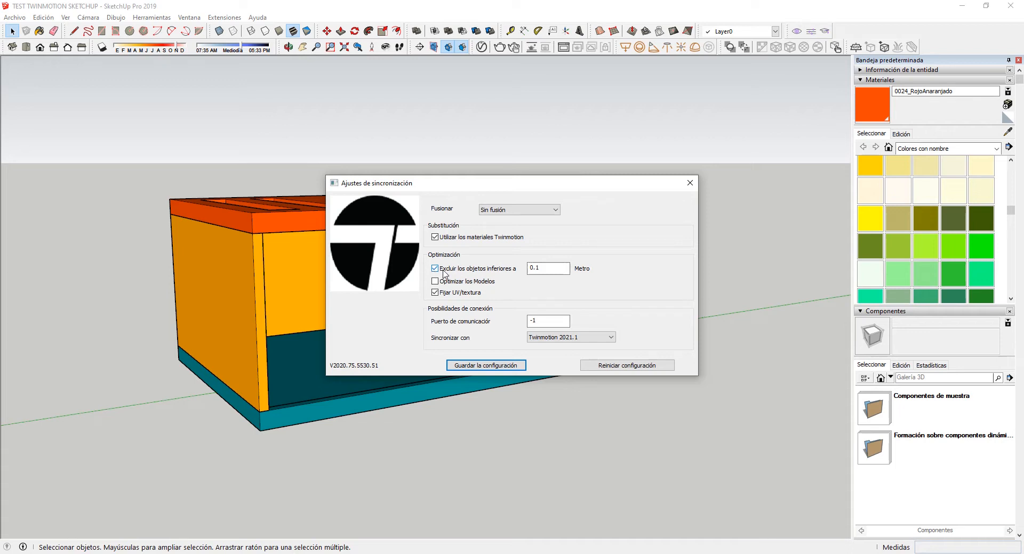
pyautogui.click(443, 273)
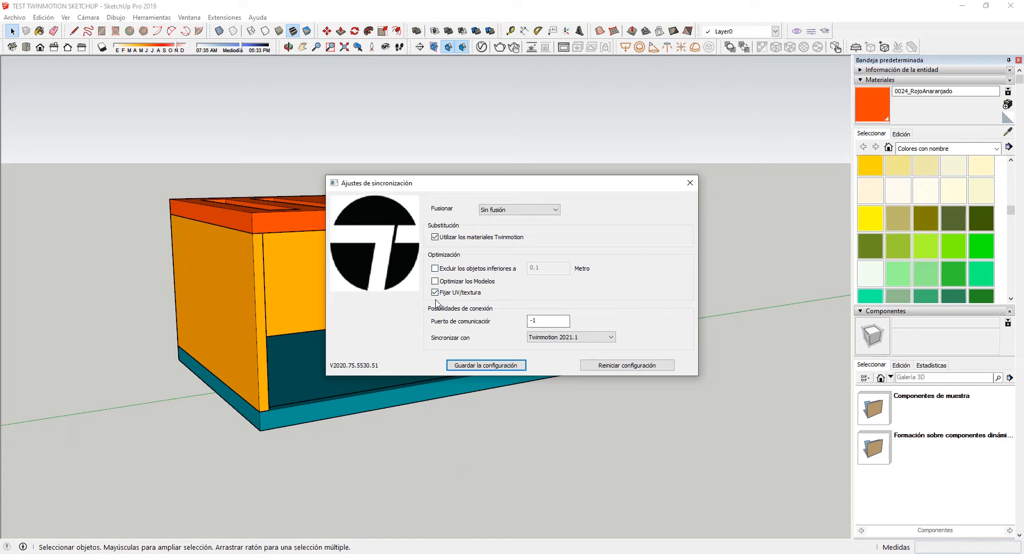
pyautogui.click(435, 282)
pyautogui.click(435, 283)
pyautogui.click(435, 282)
pyautogui.click(549, 322)
pyautogui.click(552, 337)
pyautogui.click(553, 343)
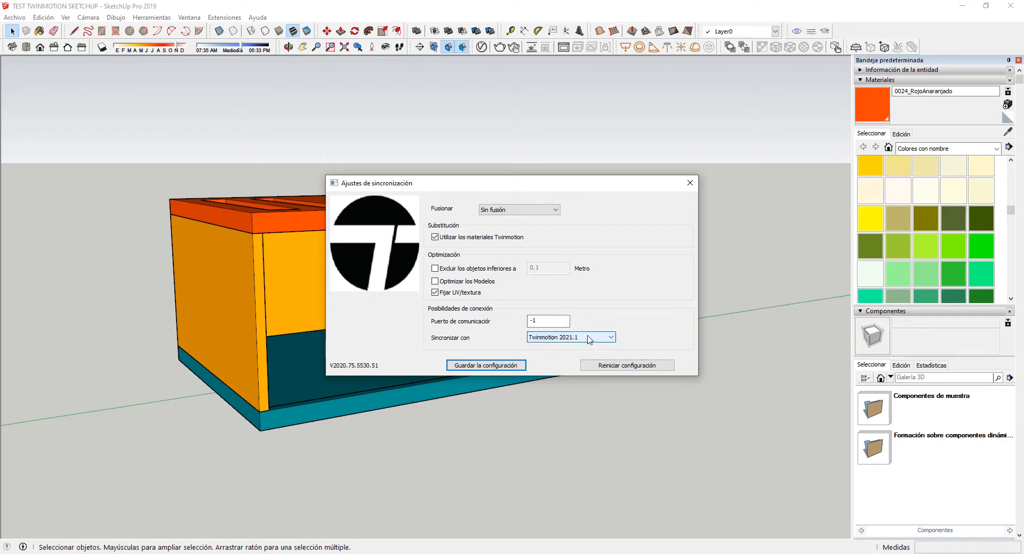
pyautogui.click(493, 368)
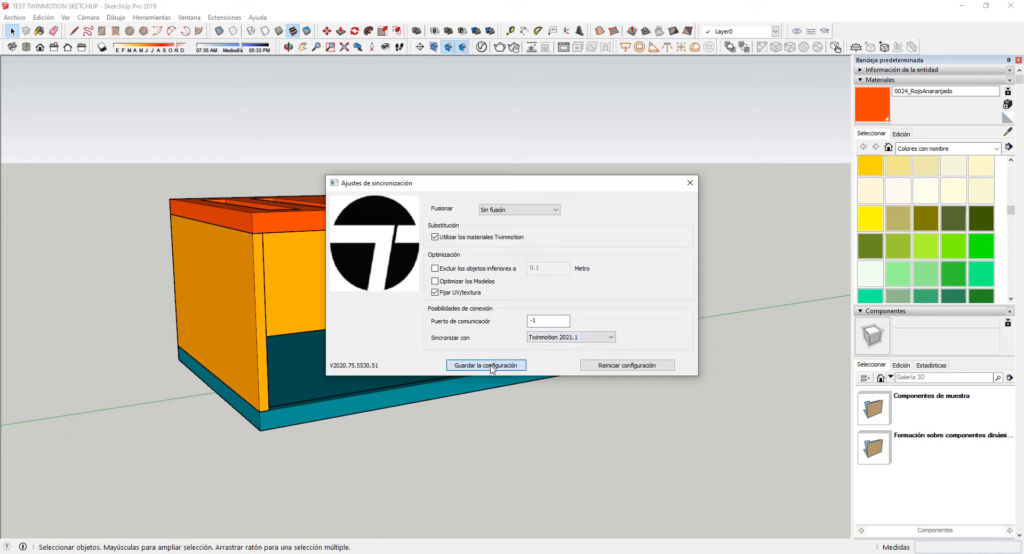
pyautogui.click(689, 184)
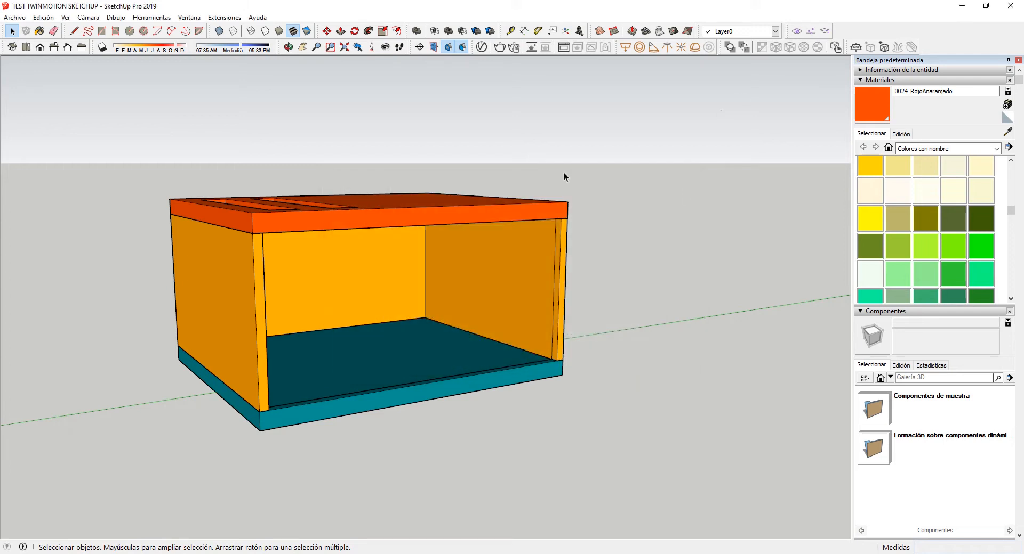
# - Send the painted model to Twinmotion through the direct link as a Nuevo proyecto
pyautogui.moveTo(516, 196); pyautogui.dragTo(547, 188, button='middle')
pyautogui.scroll(-2, 656, 248)
pyautogui.scroll(4, 437, 288)
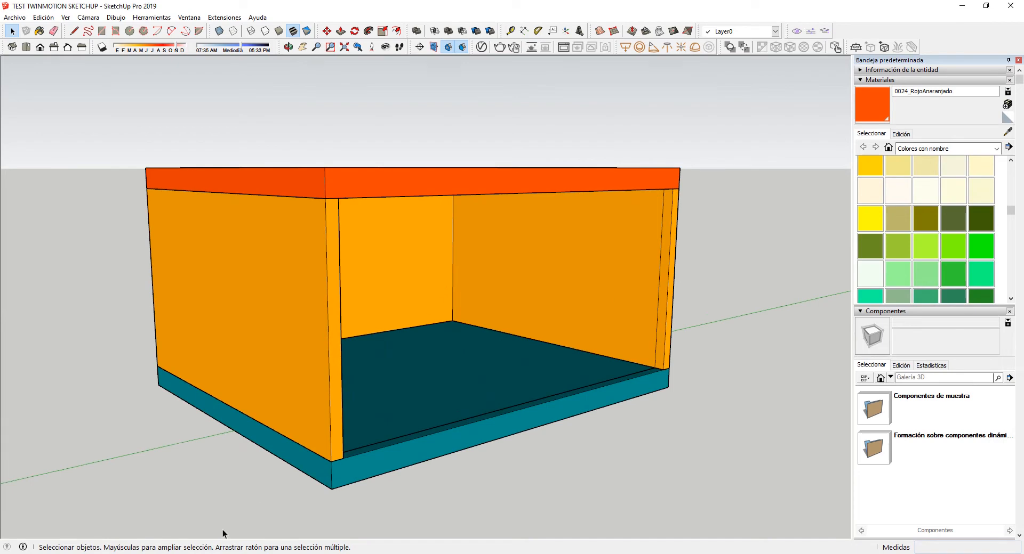
pyautogui.click(144, 553)
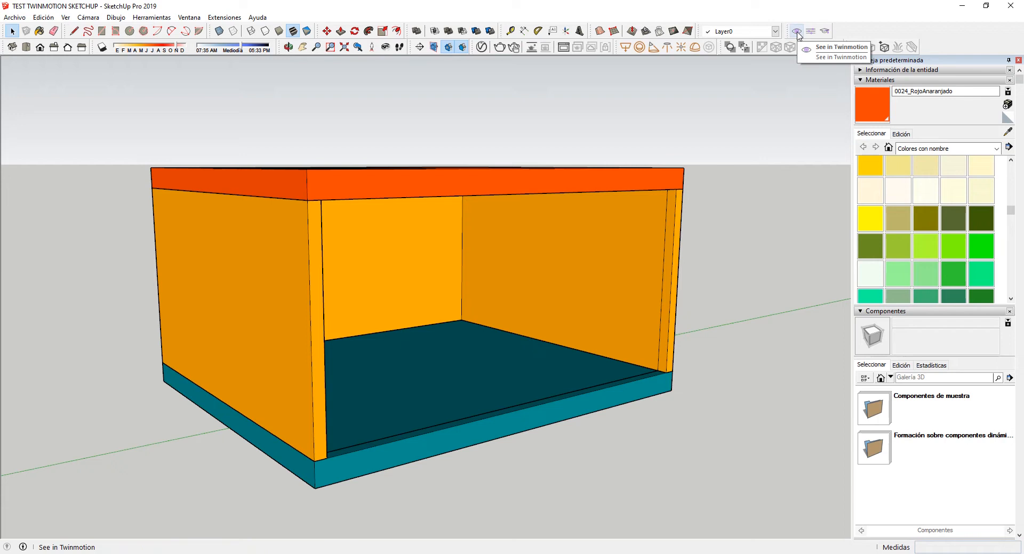
pyautogui.click(797, 33)
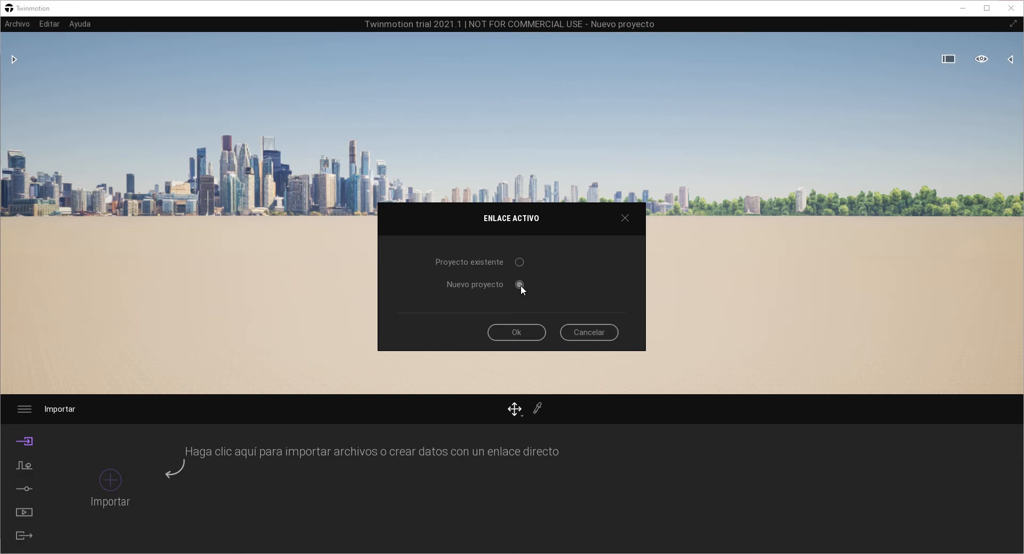
pyautogui.click(525, 334)
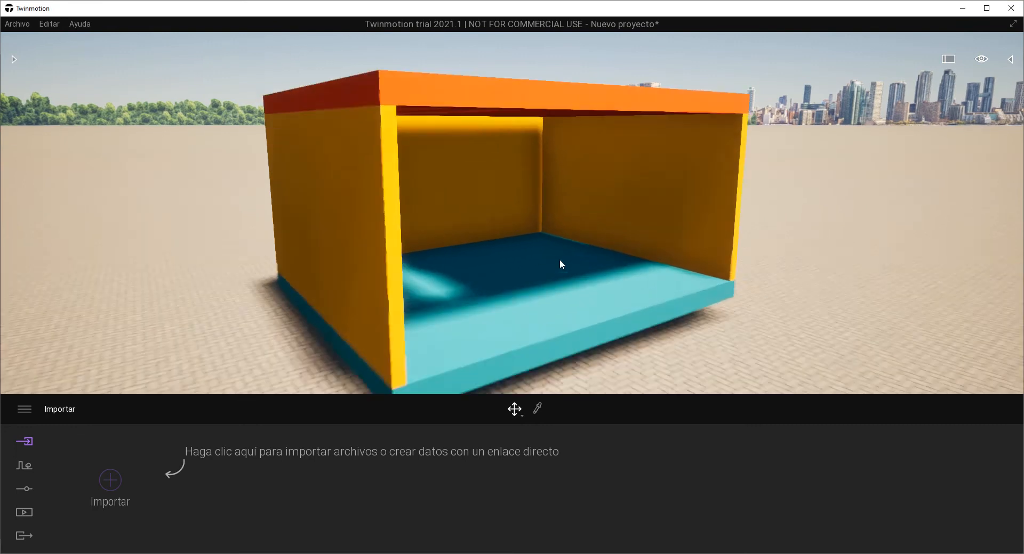
# - Inspect the imported building in Twinmotion from several distances and angles, including its interior and the roof openings
pyautogui.moveTo(688, 261); pyautogui.dragTo(718, 266, button='right')
pyautogui.scroll(-3, 537, 255)
pyautogui.press('d')
pyautogui.scroll(5, 370, 258)
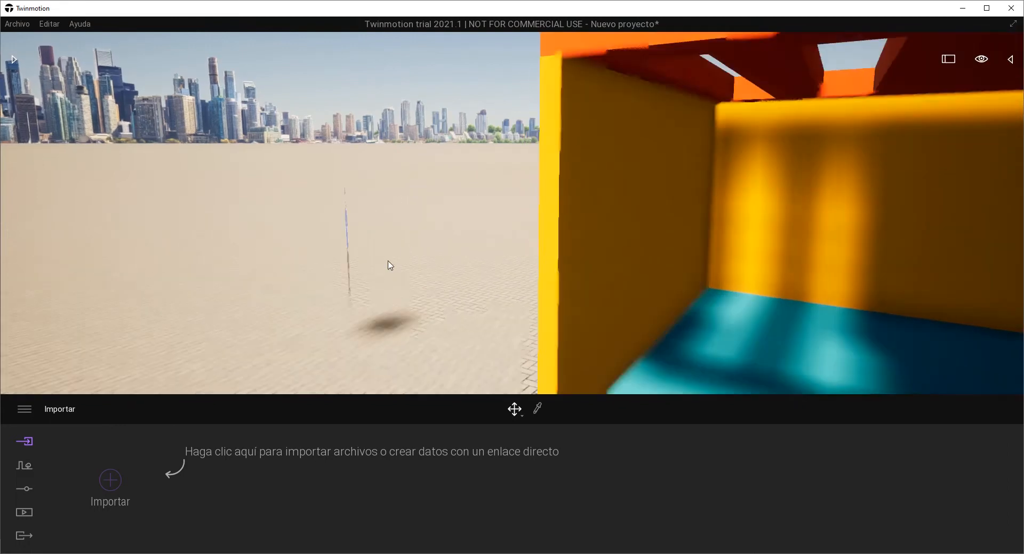
pyautogui.scroll(-3, 341, 255)
pyautogui.press('s')
pyautogui.moveTo(411, 246); pyautogui.dragTo(453, 248, button='right')
pyautogui.press('a')
pyautogui.press('a')
pyautogui.press('w')
pyautogui.press('s')
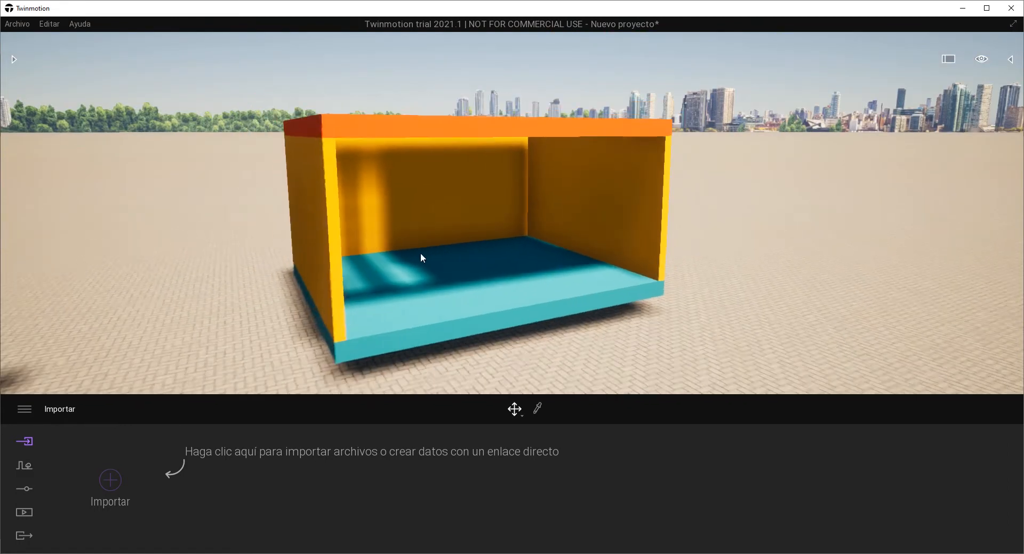
pyautogui.press('w')
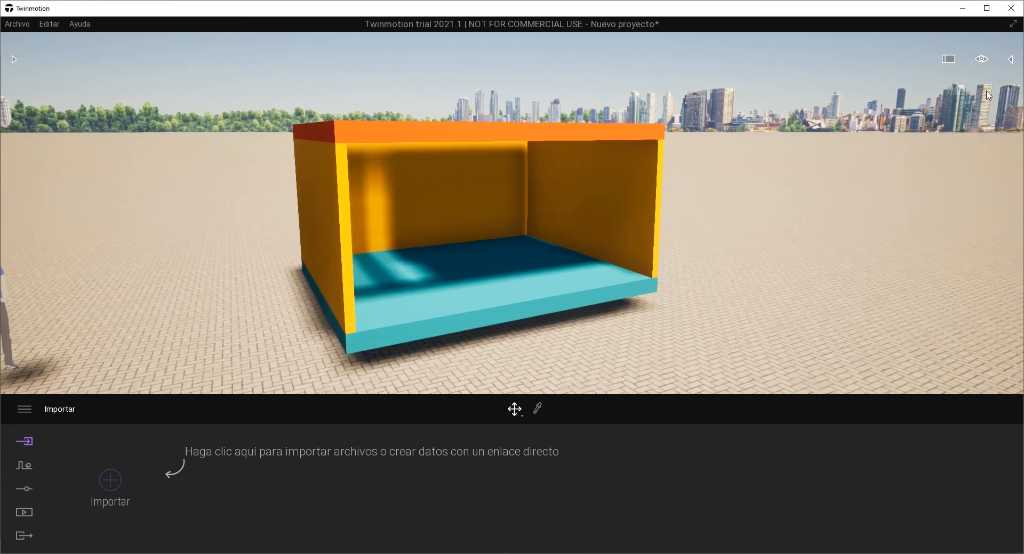
# - Examine the scene graph hierarchy, hiding and restoring the whole scene and the Starting Ground in turn
pyautogui.click(1011, 61)
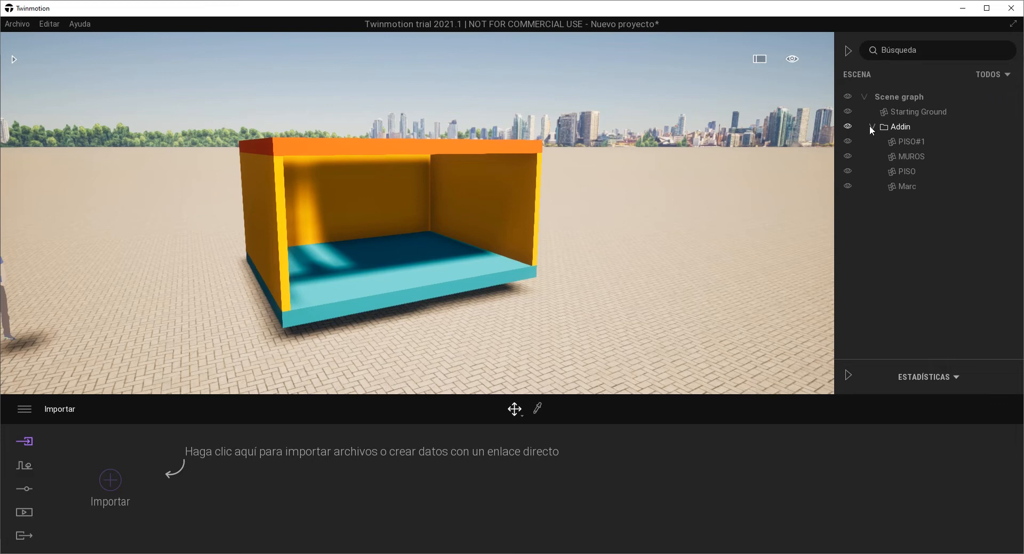
pyautogui.click(871, 126)
pyautogui.click(864, 98)
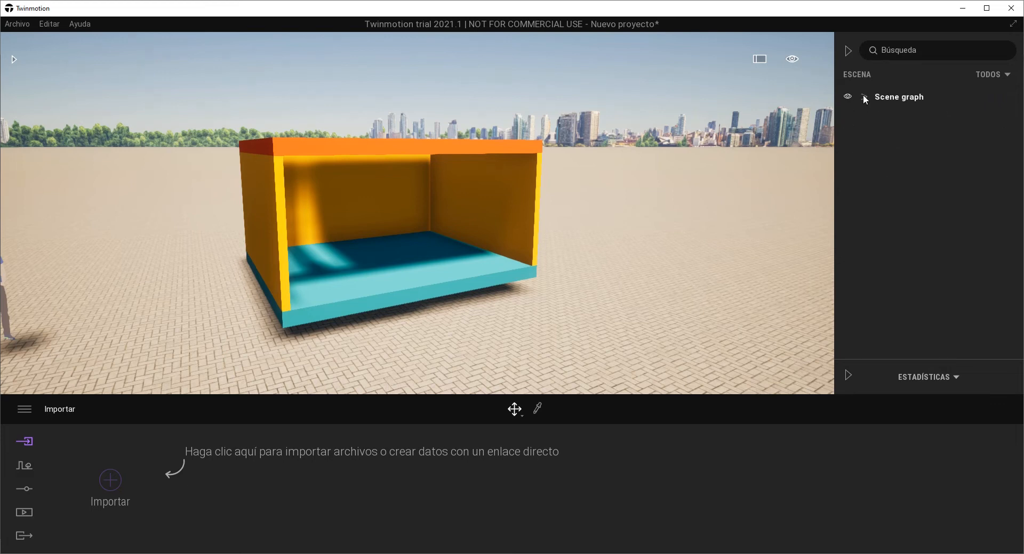
pyautogui.click(865, 96)
pyautogui.click(848, 97)
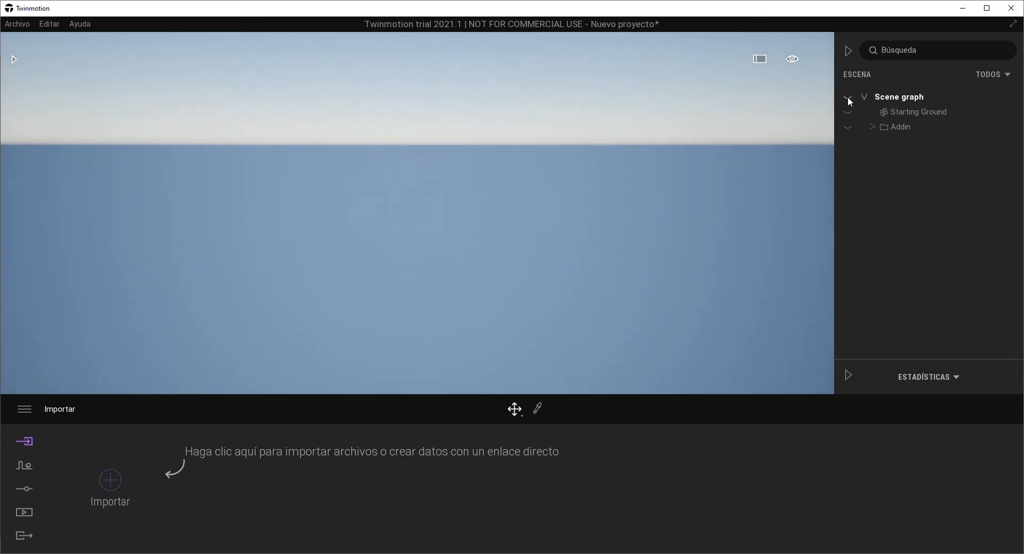
pyautogui.click(847, 97)
pyautogui.click(847, 112)
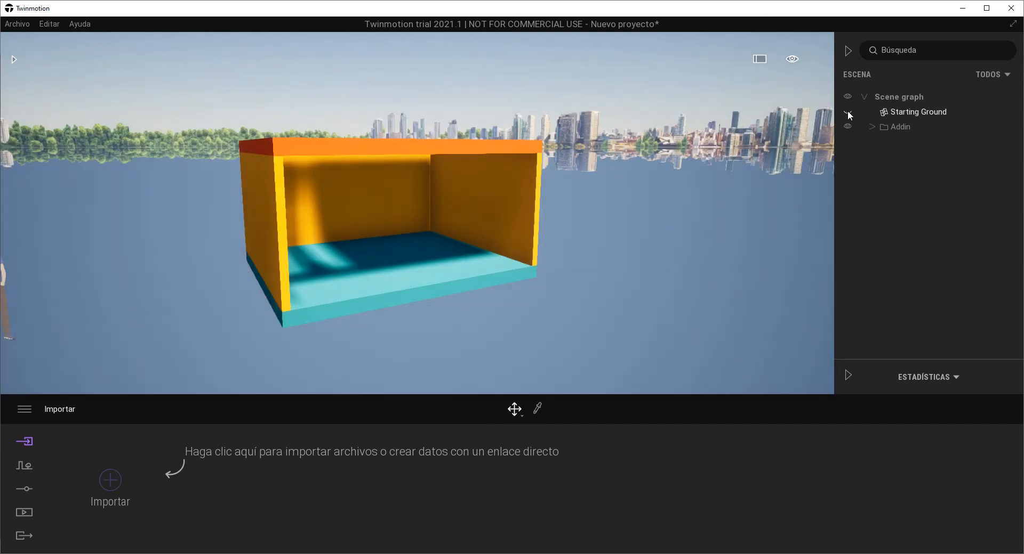
pyautogui.click(847, 111)
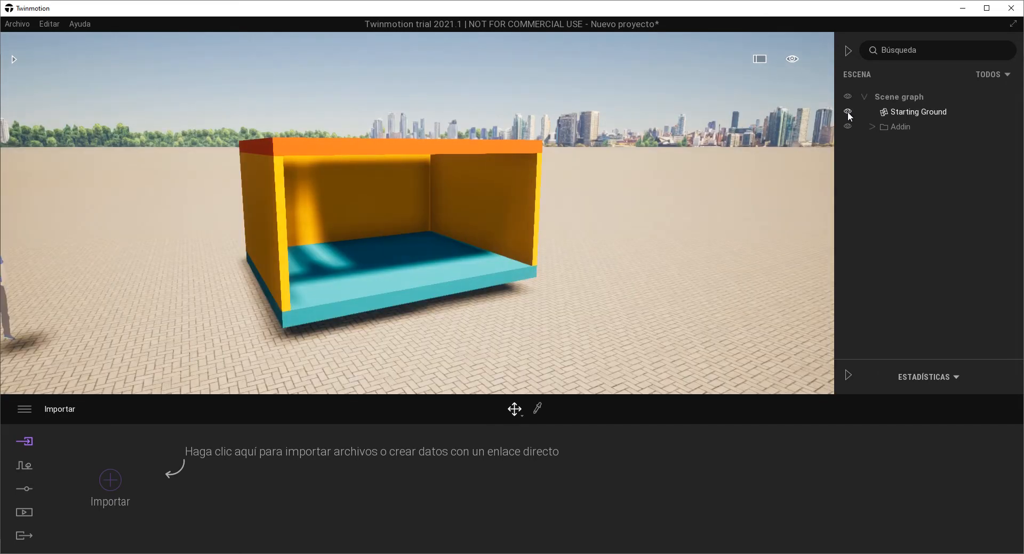
# - Toggle the visibility of each object in the Addin folder, restoring PISO#1, MUROS and PISO and leaving the human figure hidden
pyautogui.click(872, 126)
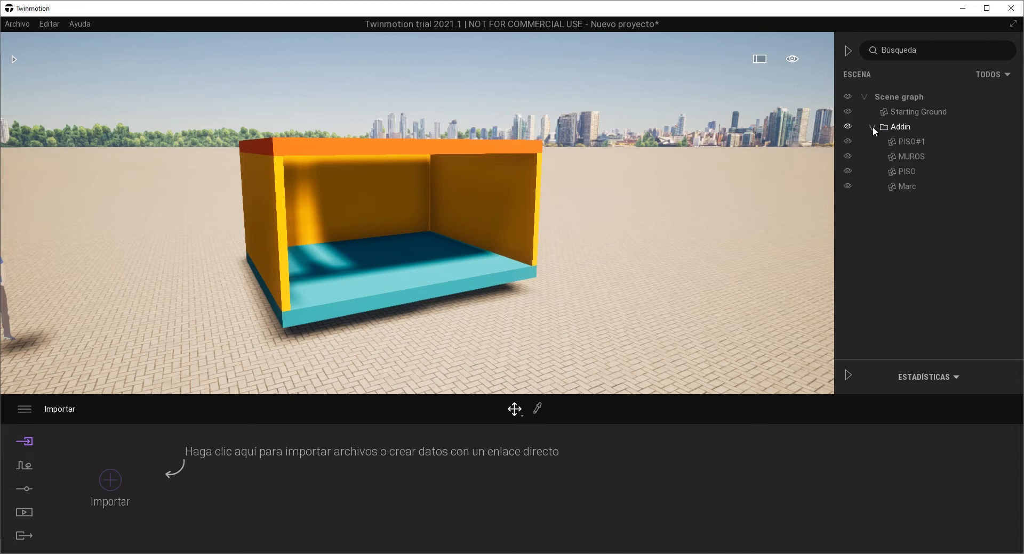
pyautogui.doubleClick(913, 142)
pyautogui.click(847, 141)
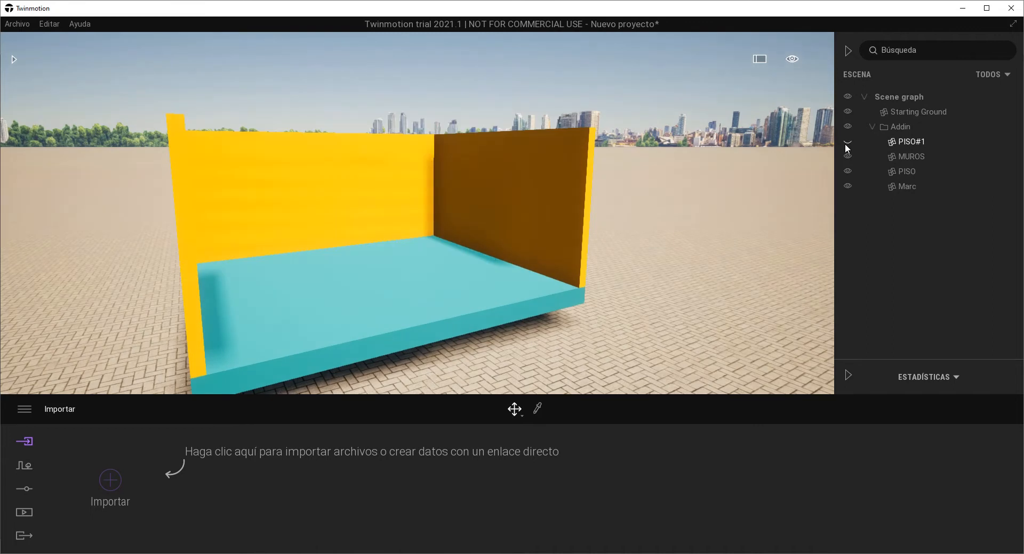
pyautogui.click(847, 142)
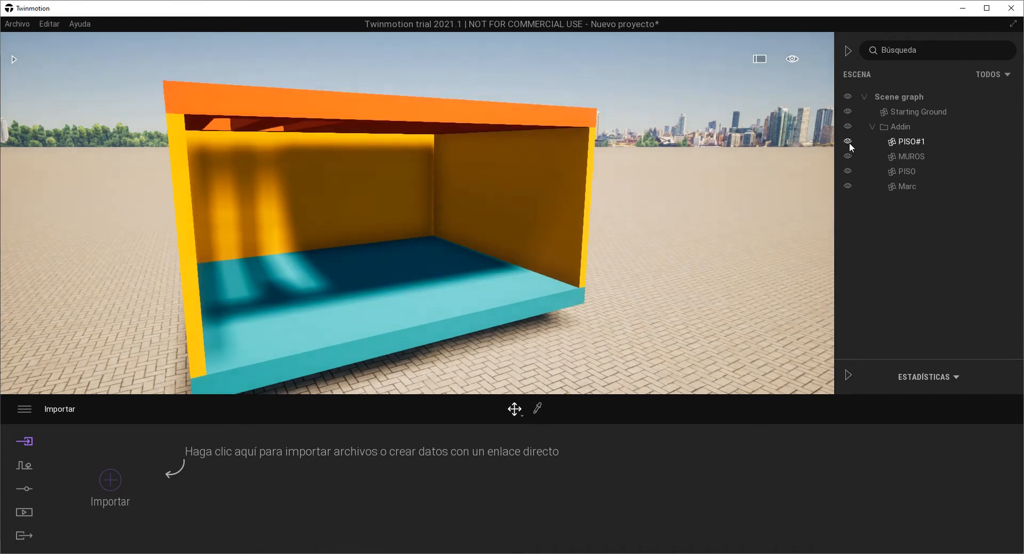
pyautogui.click(848, 156)
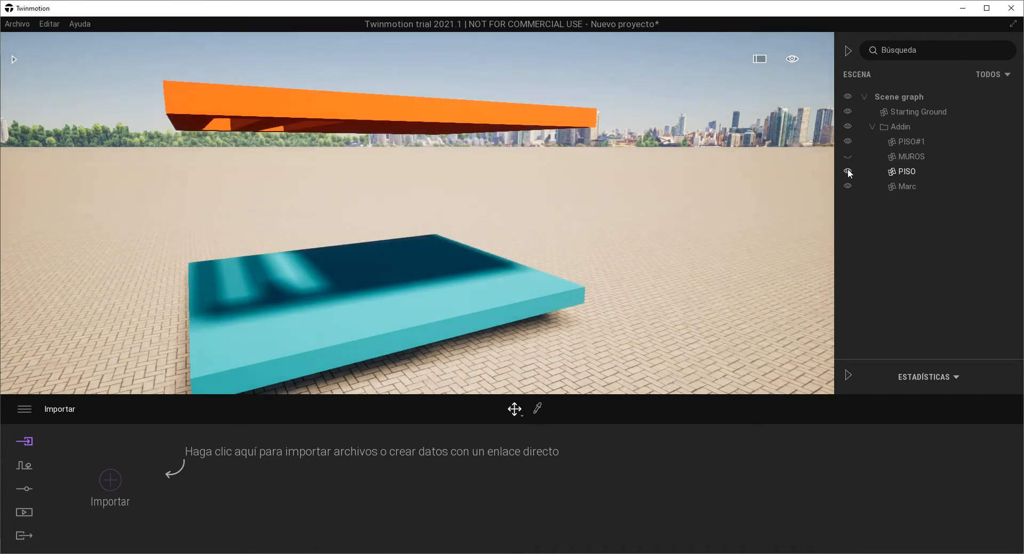
pyautogui.click(847, 171)
pyautogui.click(846, 170)
pyautogui.click(847, 186)
pyautogui.moveTo(794, 213); pyautogui.dragTo(759, 217)
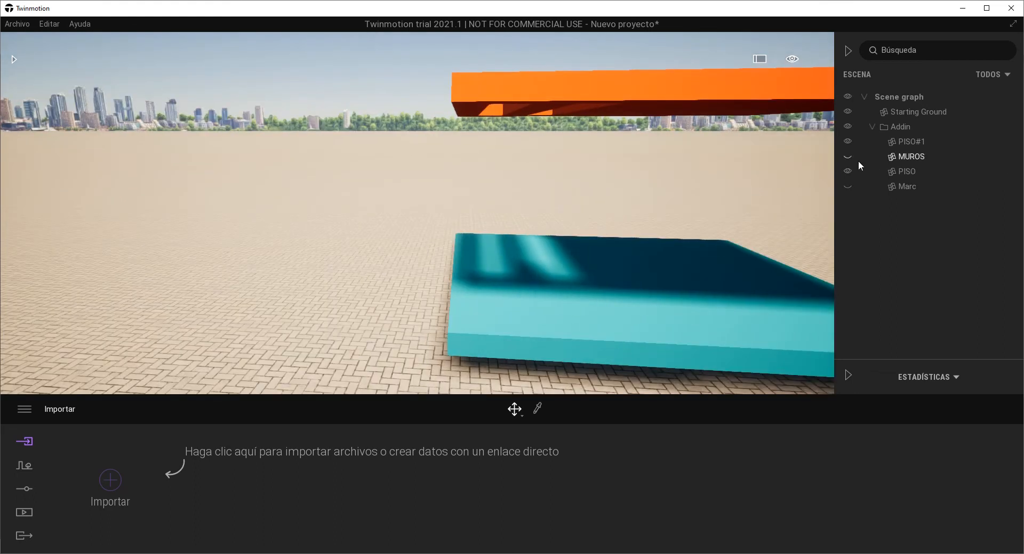
pyautogui.click(847, 156)
pyautogui.click(847, 187)
pyautogui.click(847, 186)
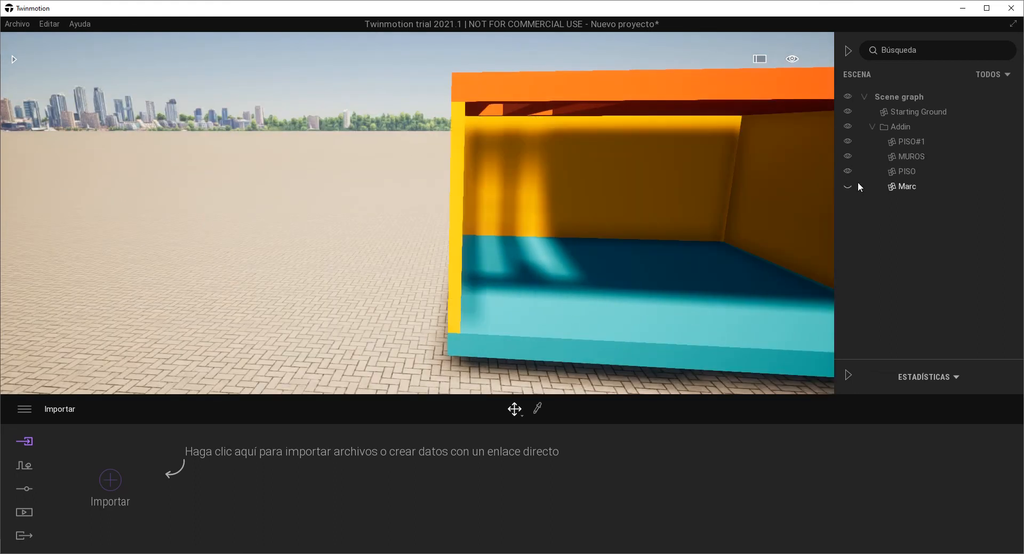
# - Rename the roof object PISO#1 in the Addin folder as CUBIERTA
pyautogui.rightClick(893, 186)
pyautogui.click(889, 243)
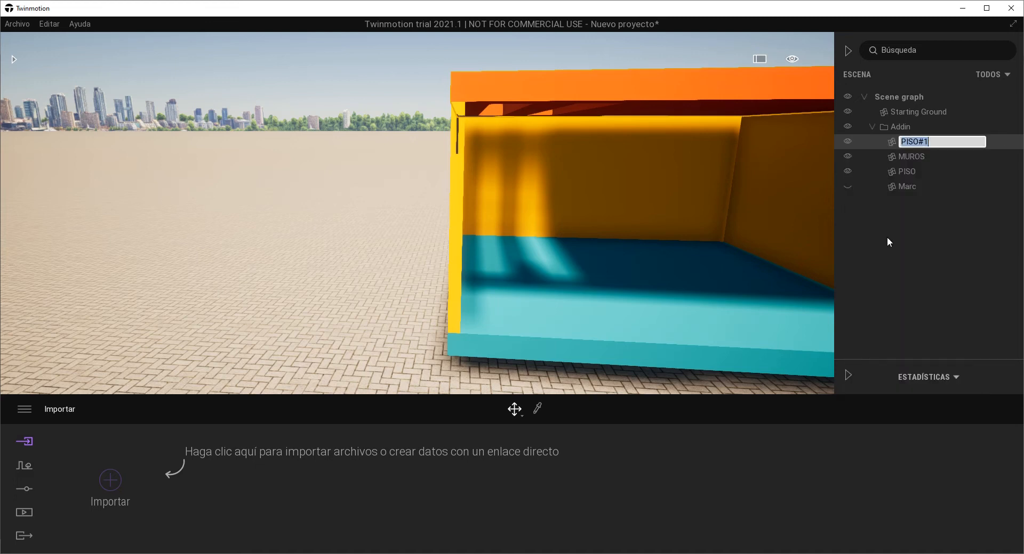
pyautogui.write('CUBIERTA')
pyautogui.press('Return')
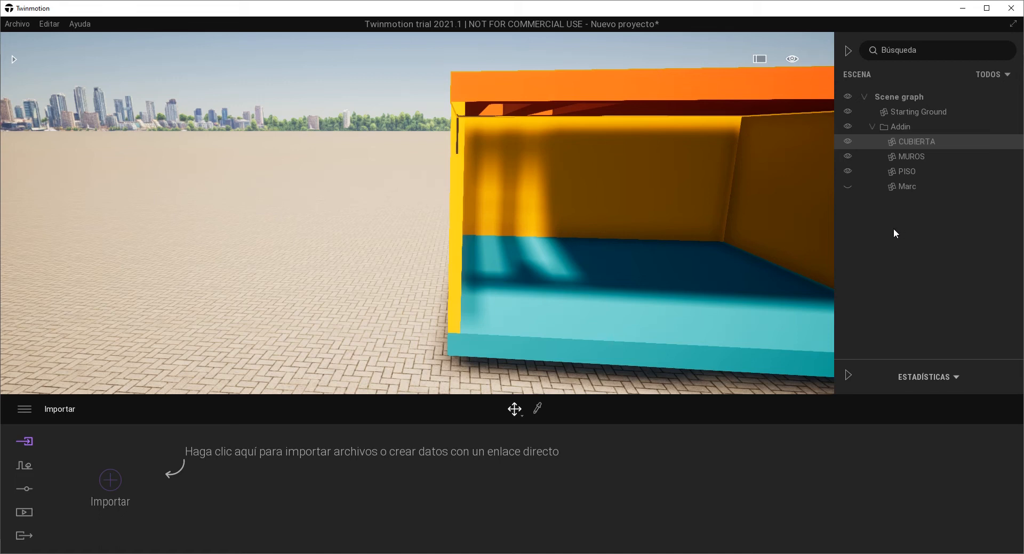
pyautogui.moveTo(599, 231); pyautogui.dragTo(495, 240)
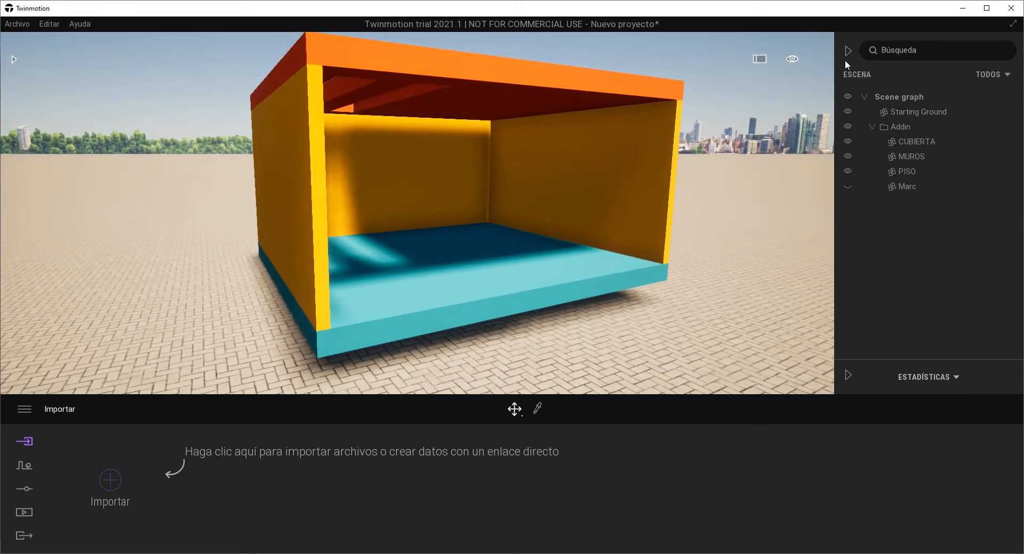
# - Collapse the scene graph and set the scene's time of day to 12:32
pyautogui.click(847, 54)
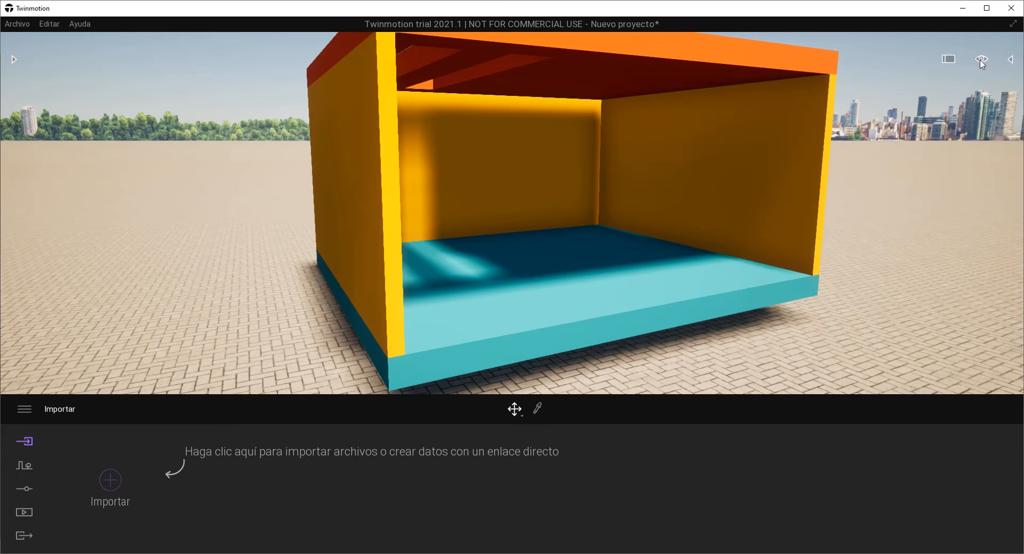
pyautogui.click(981, 60)
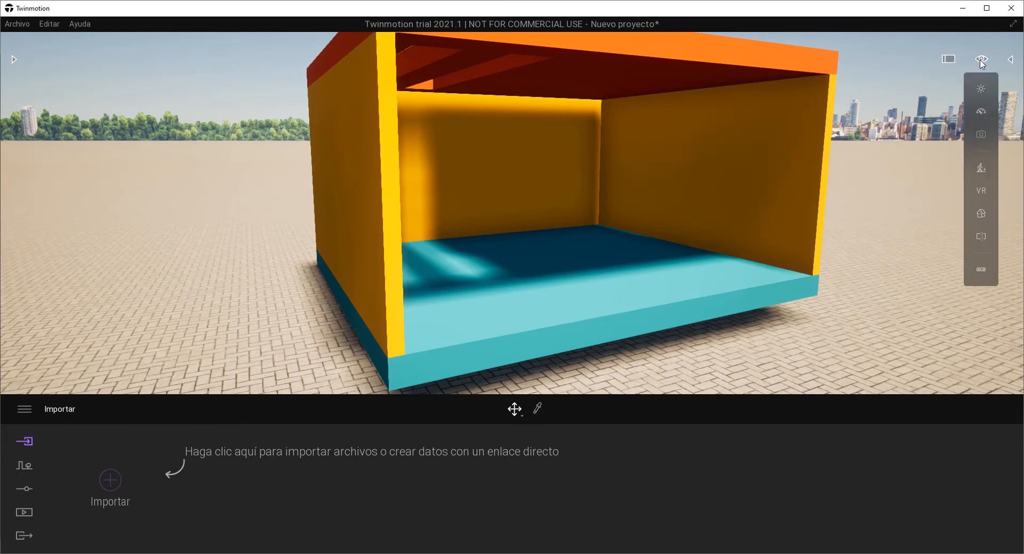
pyautogui.moveTo(745, 149); pyautogui.dragTo(744, 151, button='middle')
pyautogui.moveTo(981, 60)
pyautogui.click(981, 89)
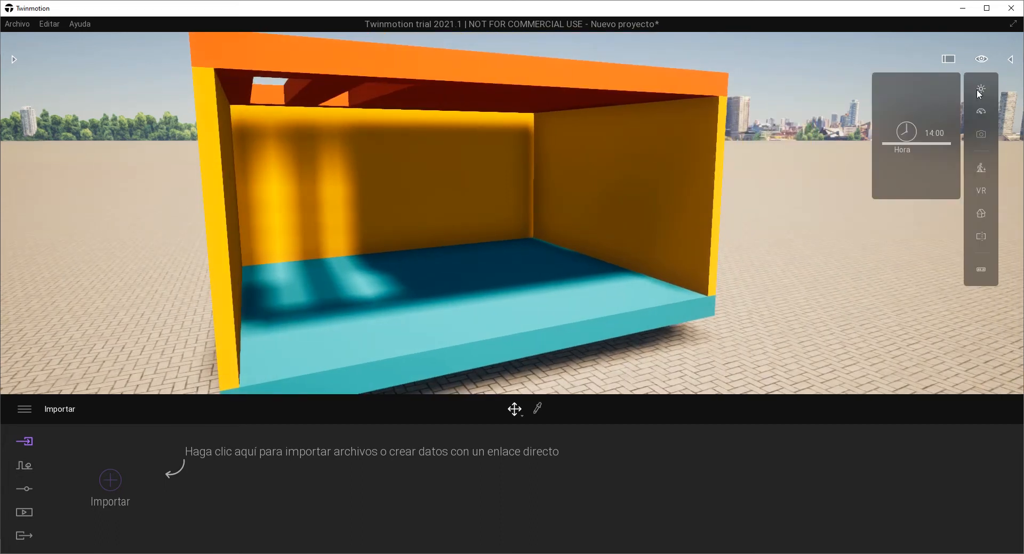
pyautogui.moveTo(928, 139)
pyautogui.mouseDown()
pyautogui.moveTo(922, 116)
pyautogui.moveTo(923, 162)
pyautogui.moveTo(923, 133)
pyautogui.mouseUp()
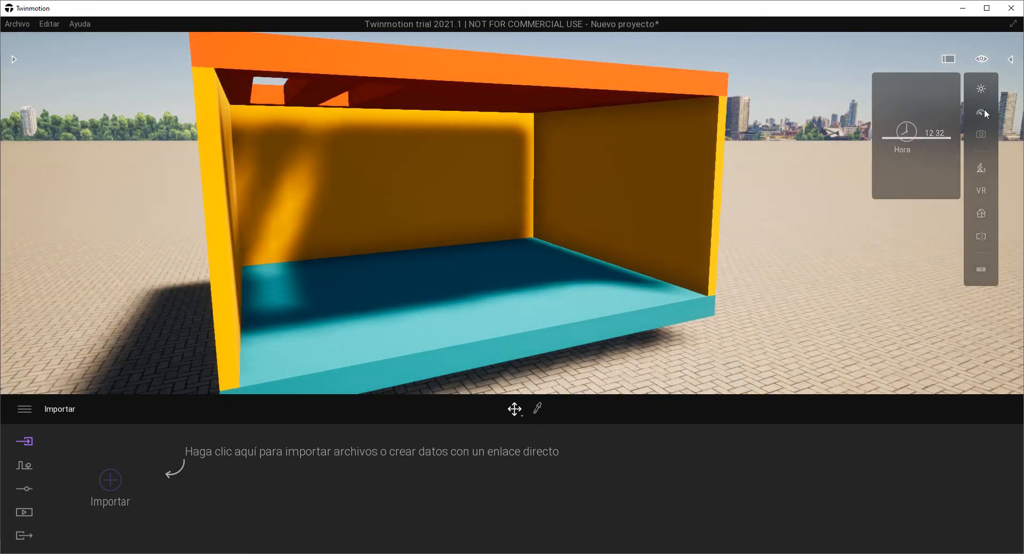
# - Try moving around at walking speed and switch the navigation speed back to bicycle (Velocidad de bicicleta)
pyautogui.click(984, 108)
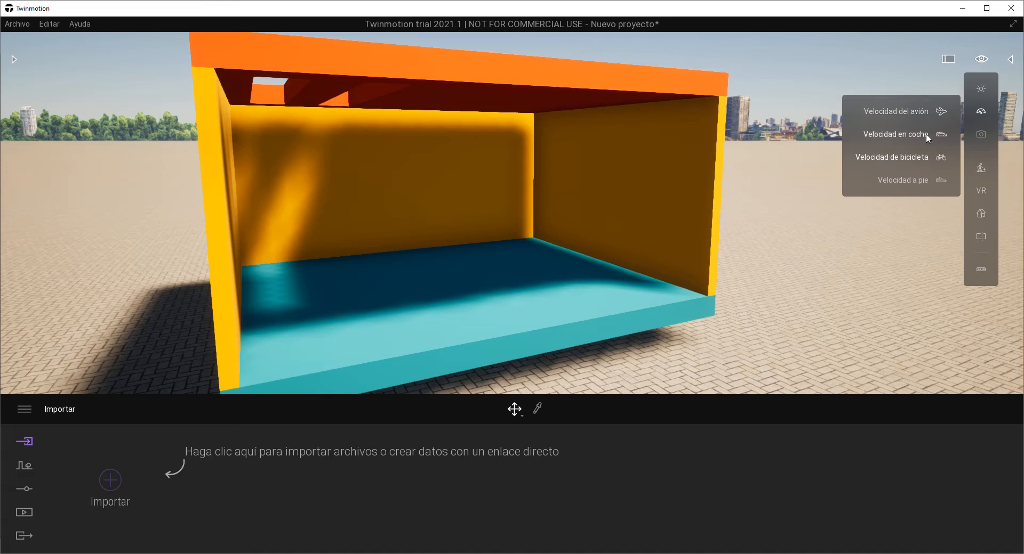
pyautogui.click(918, 182)
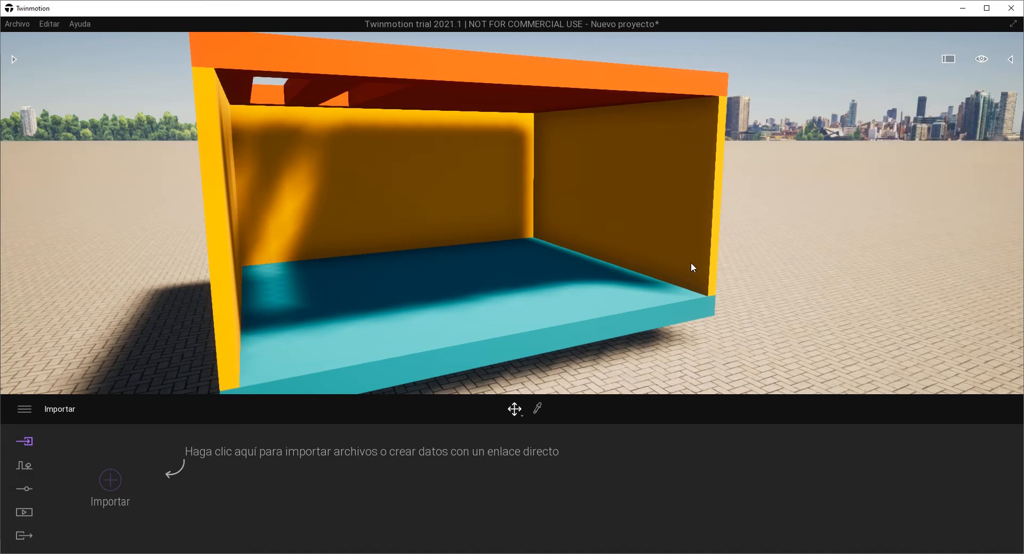
pyautogui.press('a')
pyautogui.press('d')
pyautogui.moveTo(980, 112)
pyautogui.click(918, 158)
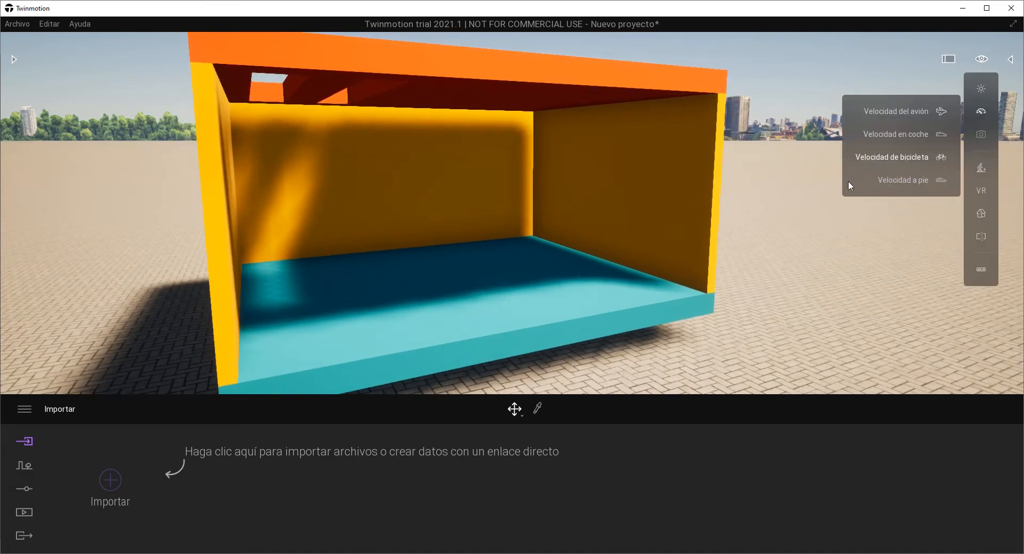
pyautogui.press('d')
# - Try pedestrian mode in front of the building and return to flight mode (Modo vuelo), viewing the building from several angles
pyautogui.moveTo(980, 168)
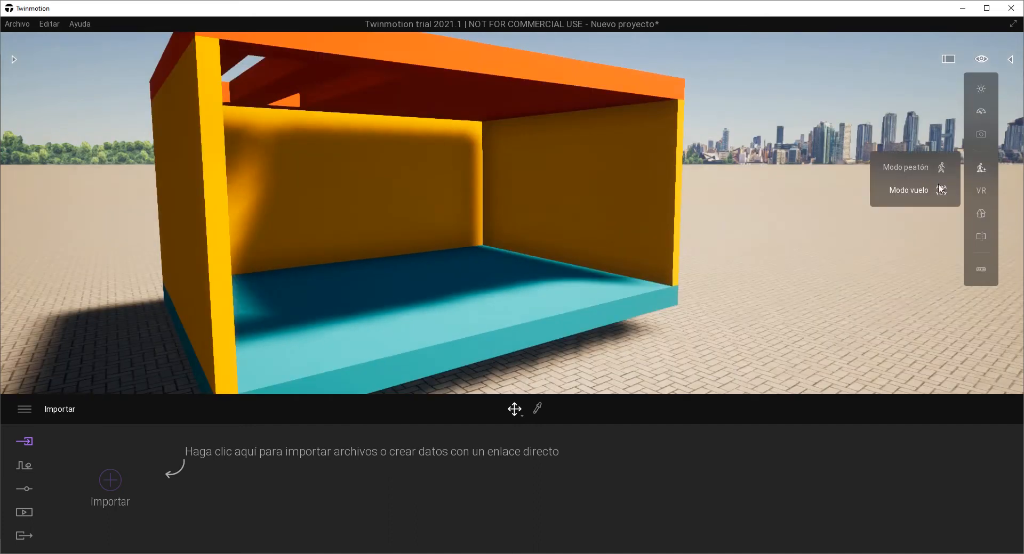
pyautogui.click(927, 167)
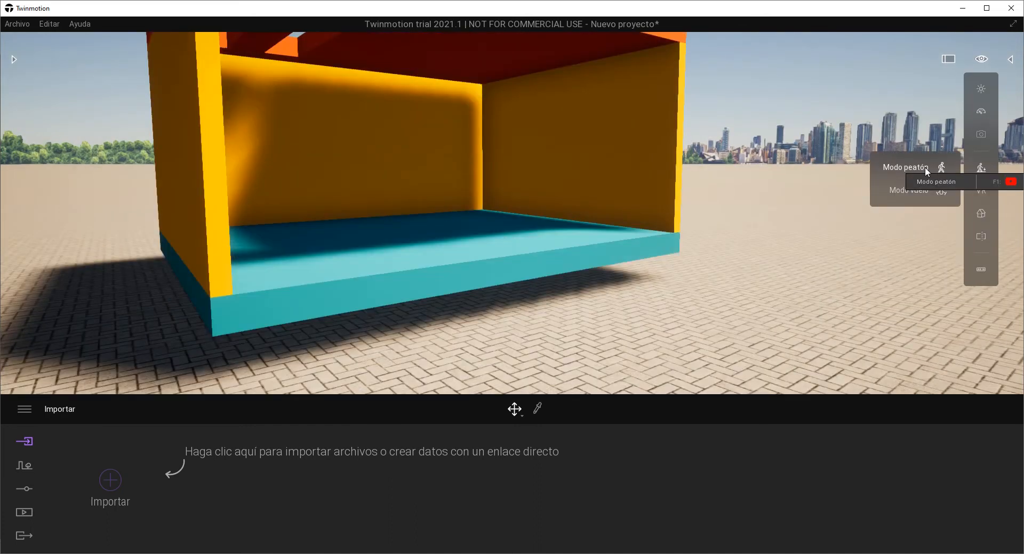
pyautogui.moveTo(622, 186); pyautogui.dragTo(610, 176, button='right')
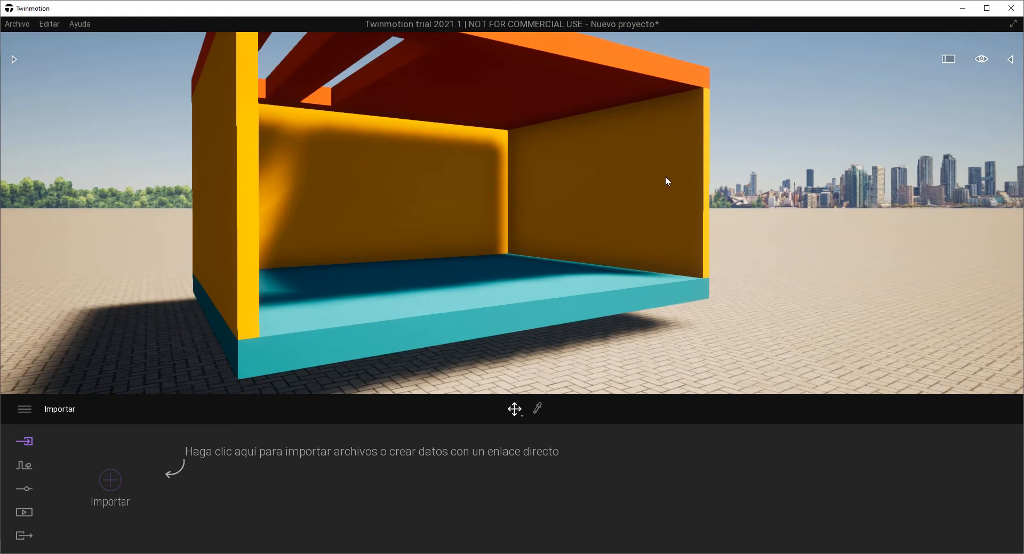
pyautogui.moveTo(983, 55)
pyautogui.moveTo(983, 164)
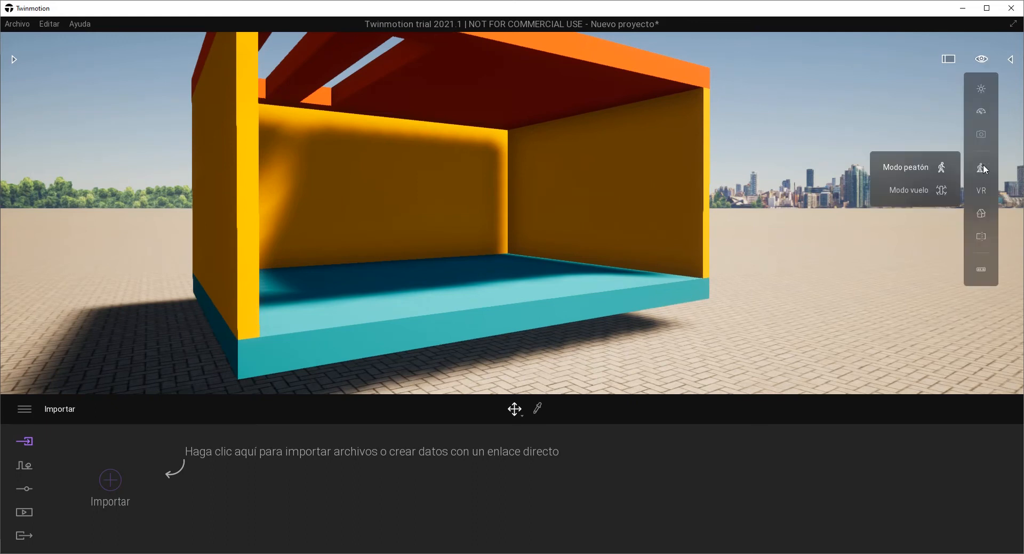
pyautogui.click(913, 194)
pyautogui.moveTo(709, 166); pyautogui.dragTo(712, 173, button='middle')
pyautogui.scroll(-3, 711, 173)
pyautogui.moveTo(711, 173); pyautogui.dragTo(722, 189, button='right')
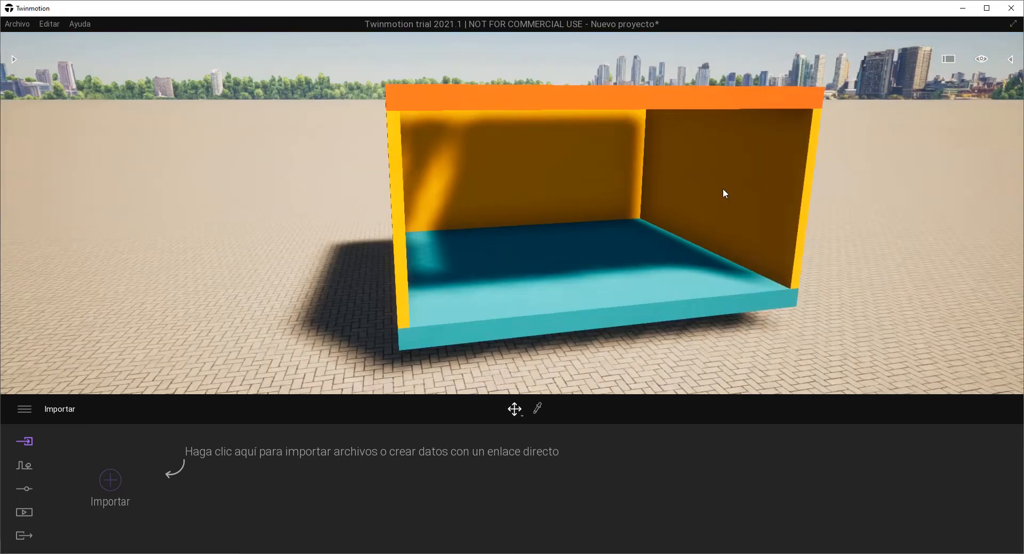
pyautogui.scroll(3, 722, 189)
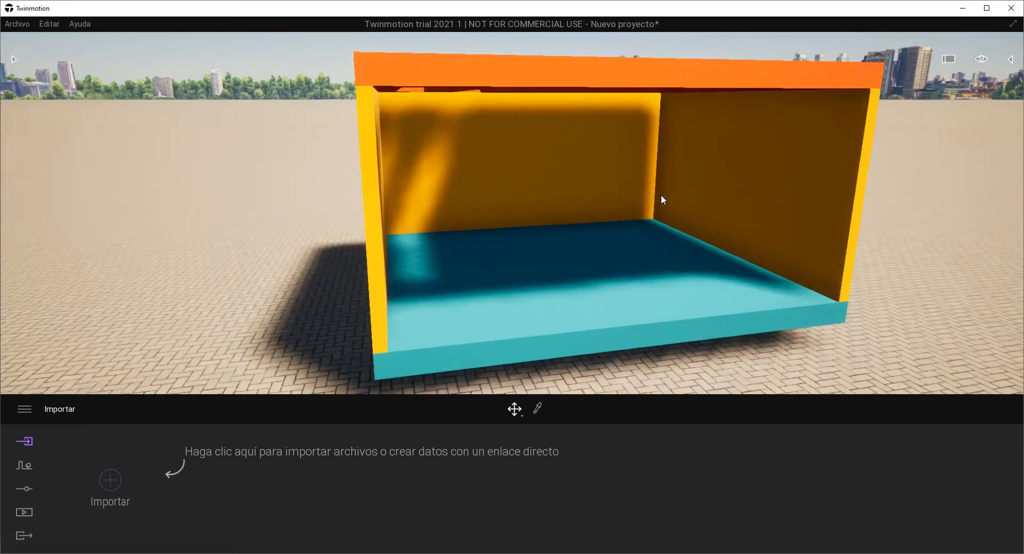
pyautogui.moveTo(661, 195); pyautogui.dragTo(663, 192, button='middle')
# - Show the navigation menu in the viewport, review its controls and keyboard-mouse presets, and hide it again
pyautogui.moveTo(983, 60)
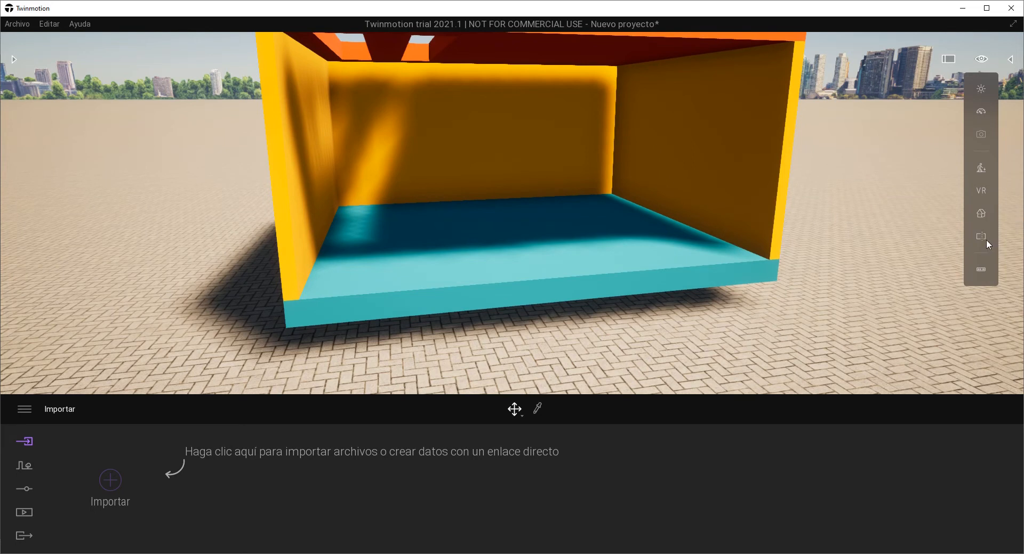
pyautogui.click(978, 270)
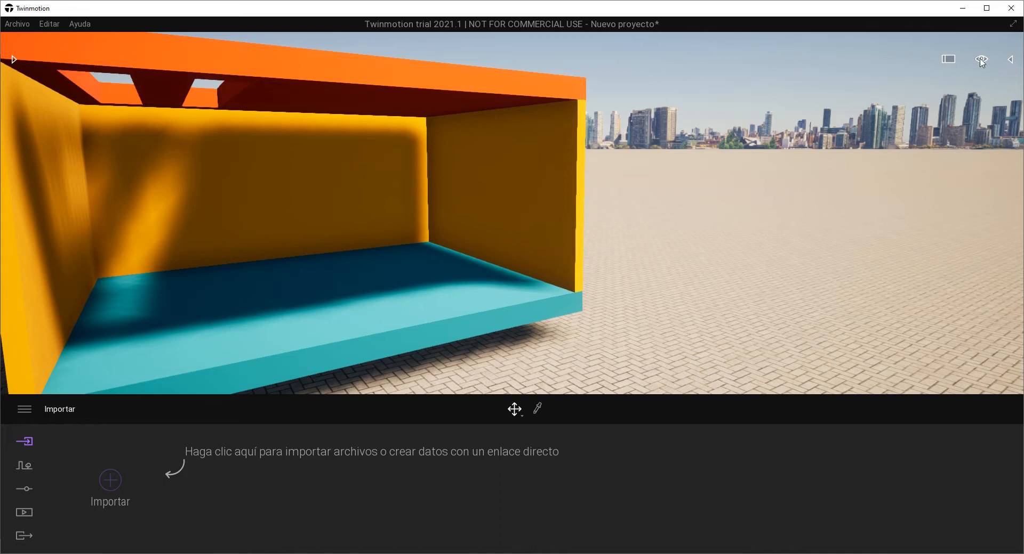
pyautogui.moveTo(981, 270)
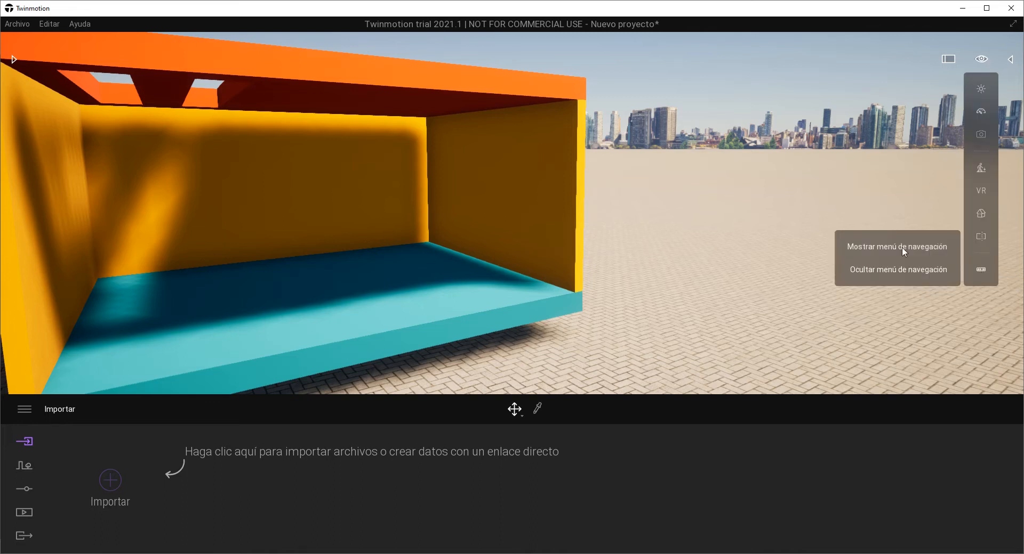
pyautogui.click(898, 248)
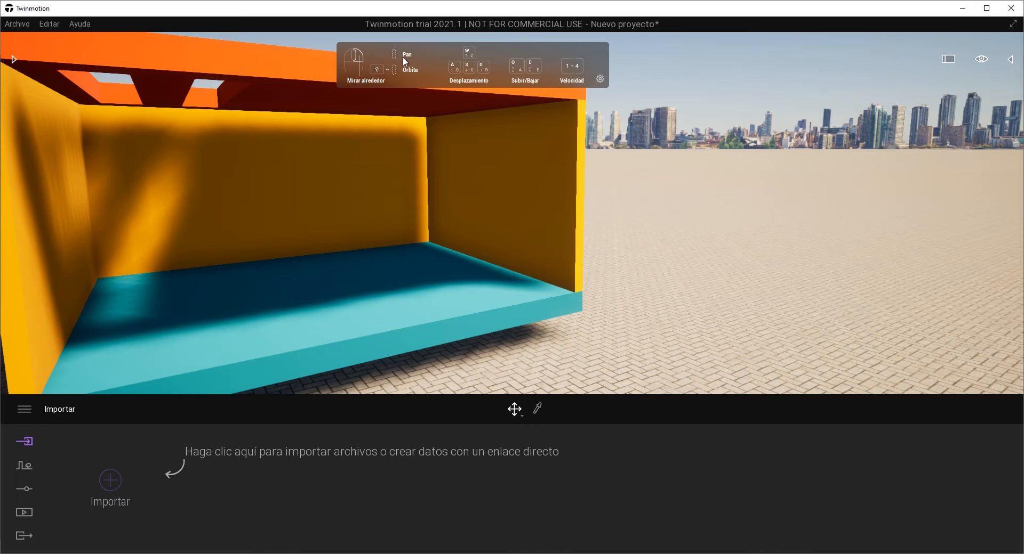
pyautogui.click(600, 79)
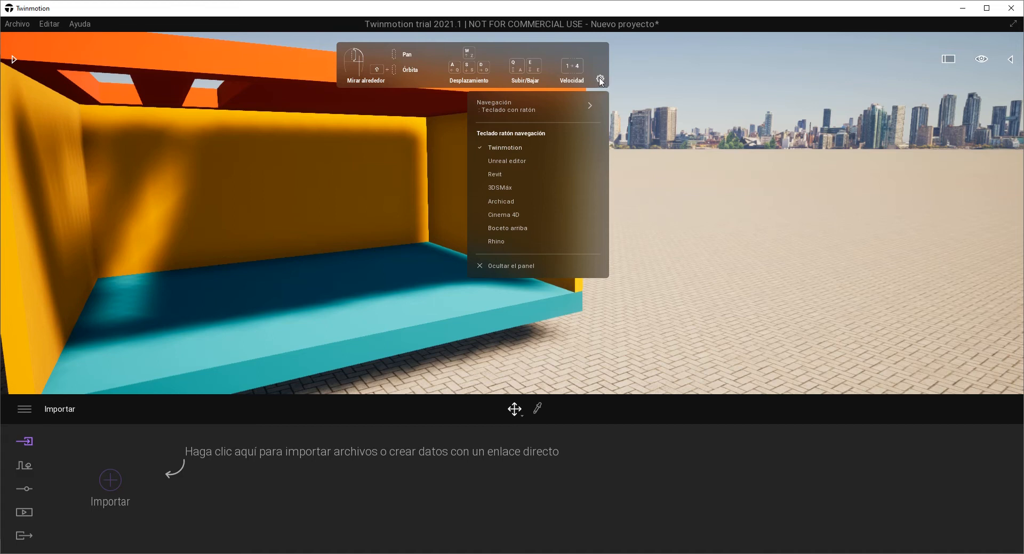
pyautogui.click(981, 59)
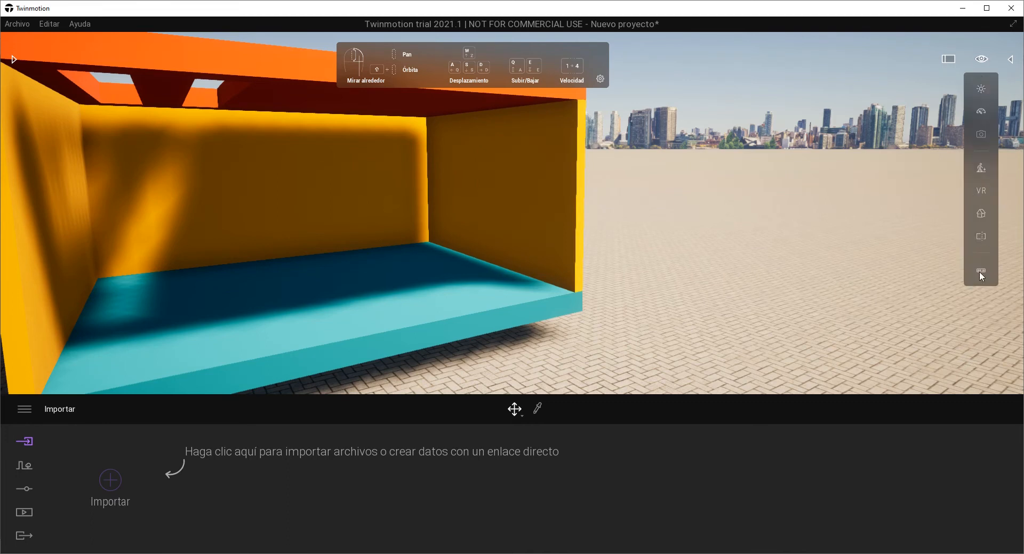
pyautogui.click(979, 273)
pyautogui.click(915, 273)
pyautogui.click(770, 185)
pyautogui.moveTo(828, 182); pyautogui.dragTo(828, 182, button='right')
pyautogui.moveTo(761, 187); pyautogui.dragTo(761, 199, button='middle')
# - Browse the wood, metal and concrete (Hormigón) categories of the materials library and preview the concrete finishes
pyautogui.click(12, 60)
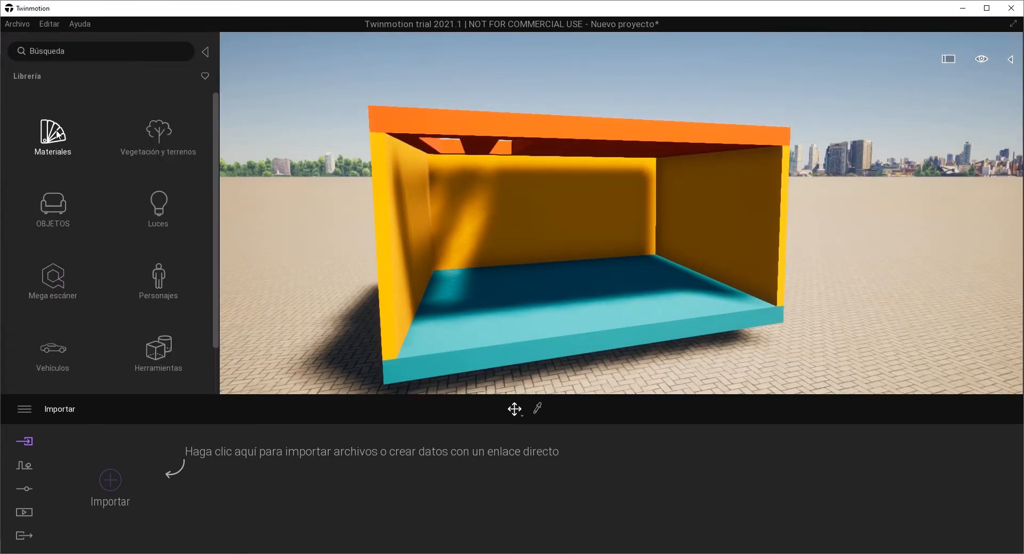
pyautogui.click(56, 135)
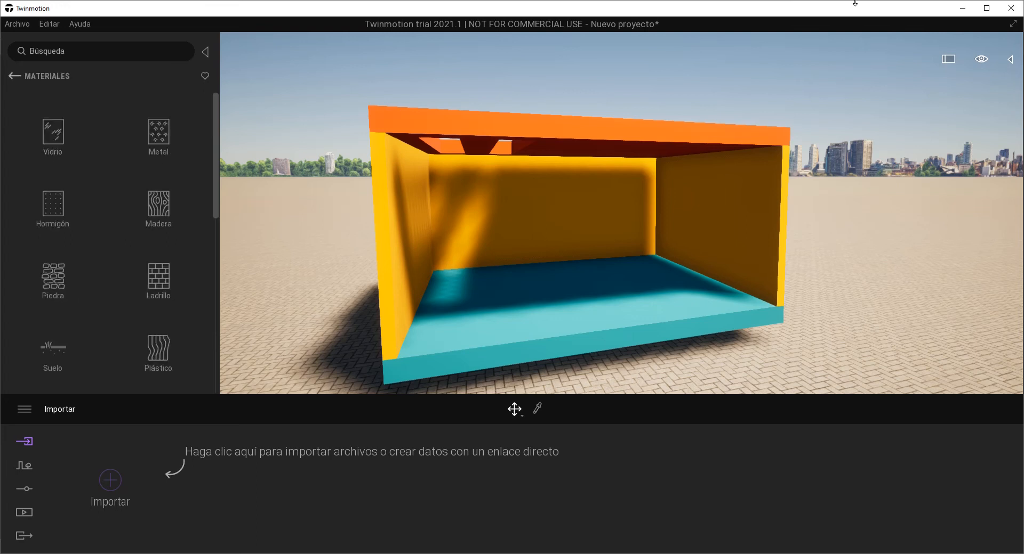
pyautogui.click(164, 205)
pyautogui.click(15, 77)
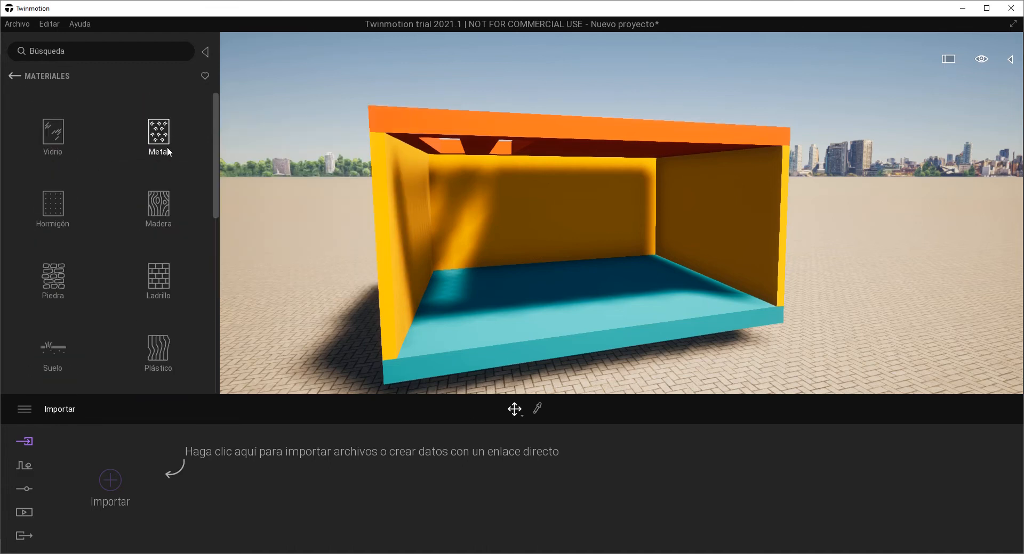
pyautogui.click(167, 151)
pyautogui.click(14, 78)
pyautogui.click(53, 206)
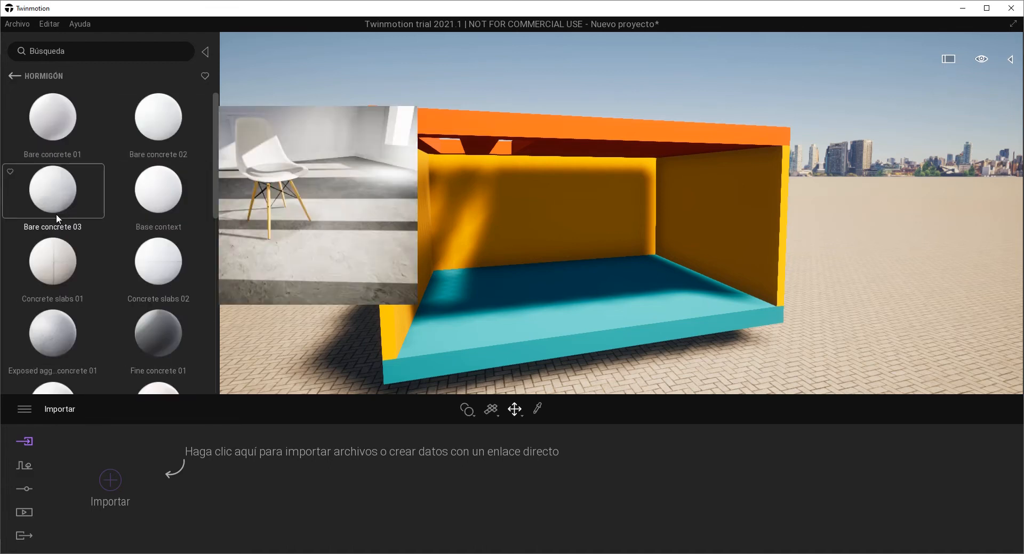
pyautogui.scroll(-3, 155, 261)
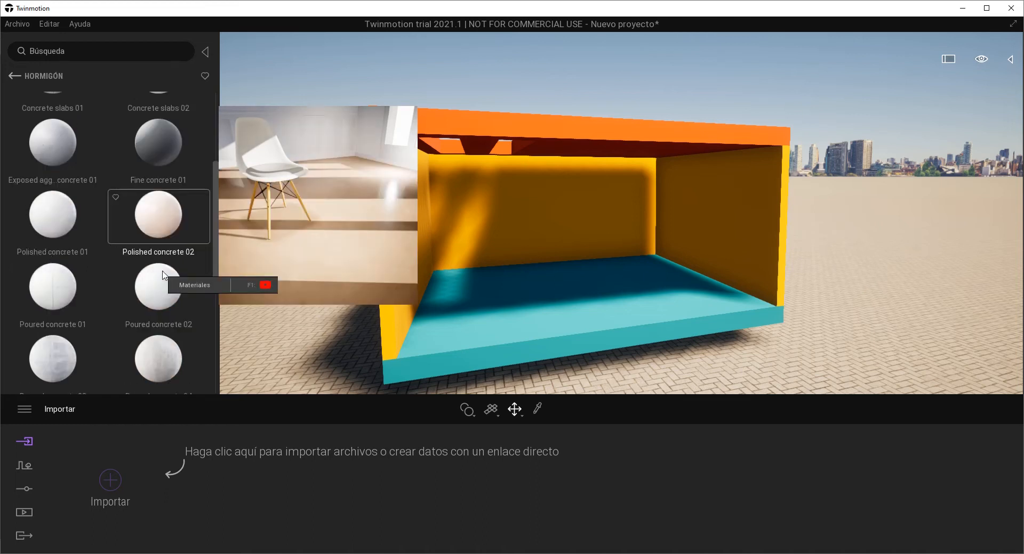
pyautogui.scroll(-2, 163, 275)
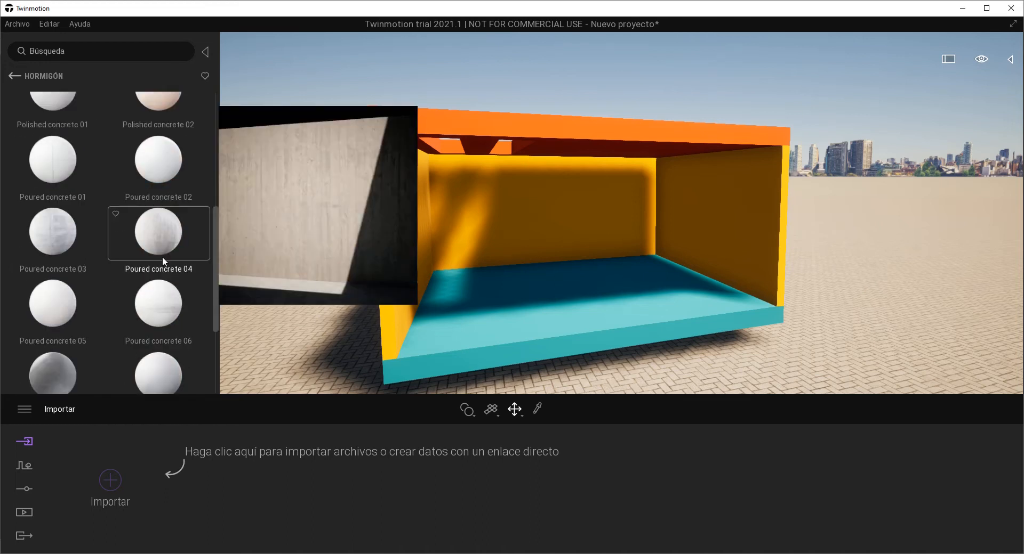
pyautogui.scroll(-1, 161, 251)
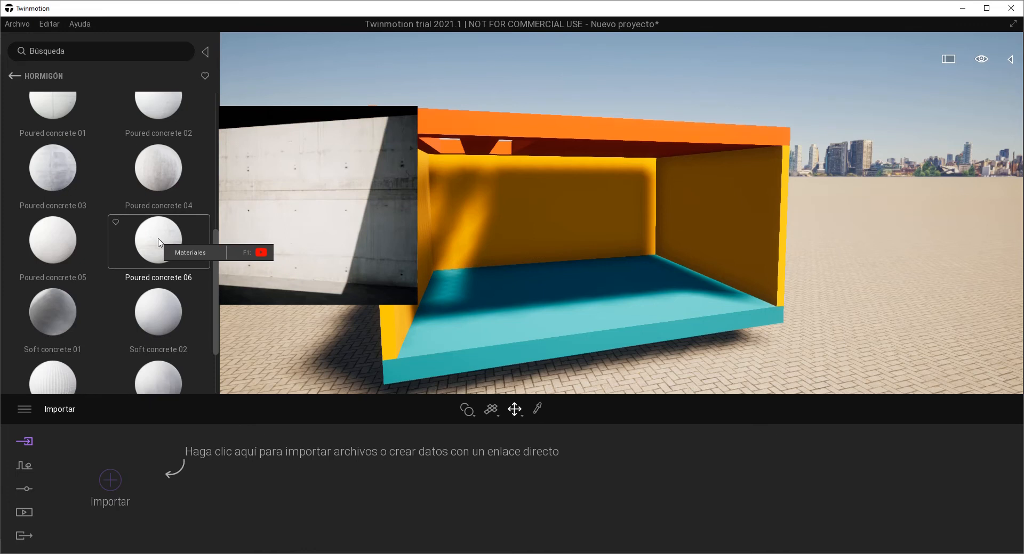
pyautogui.click(10, 75)
# - Apply the Chestnut 01 A wood material from the Madera category to the building's floor and select it for editing
pyautogui.click(160, 211)
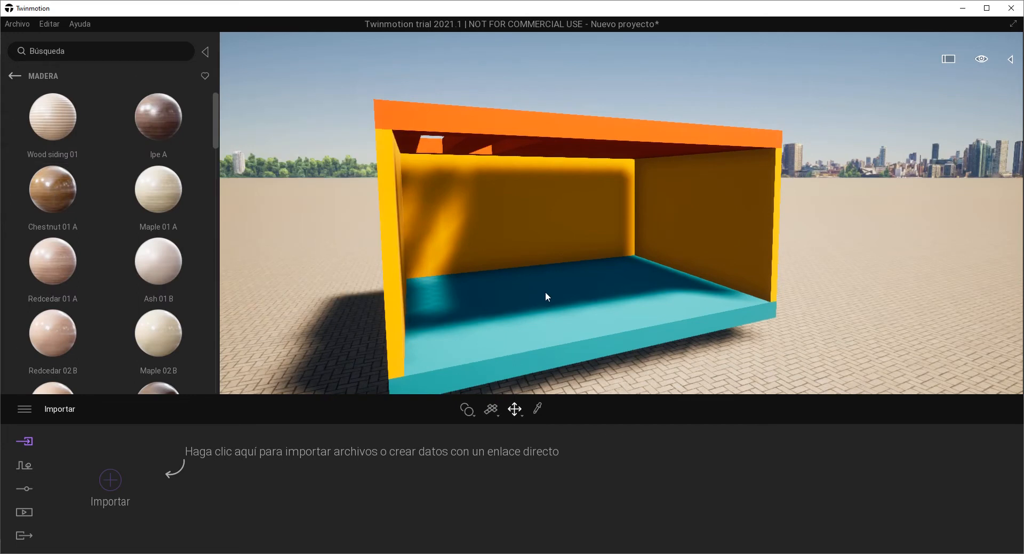
pyautogui.moveTo(50, 203); pyautogui.dragTo(532, 317)
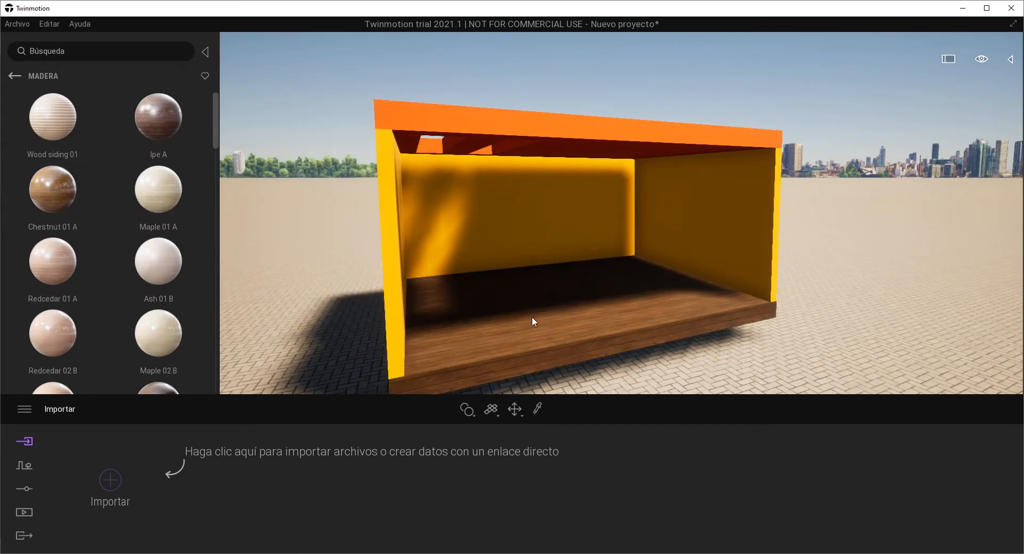
pyautogui.click(576, 312)
pyautogui.moveTo(553, 317); pyautogui.dragTo(559, 285, button='middle')
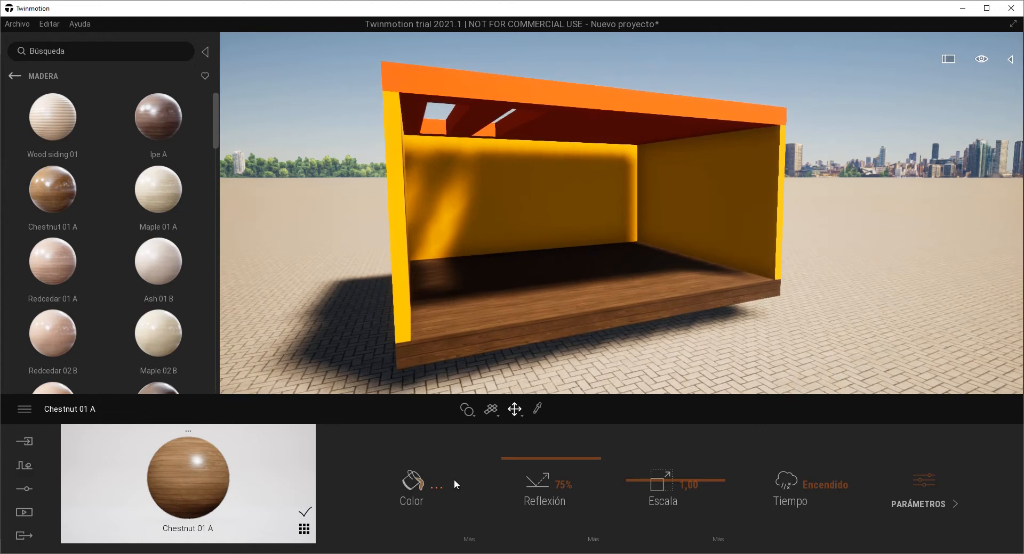
pyautogui.click(440, 485)
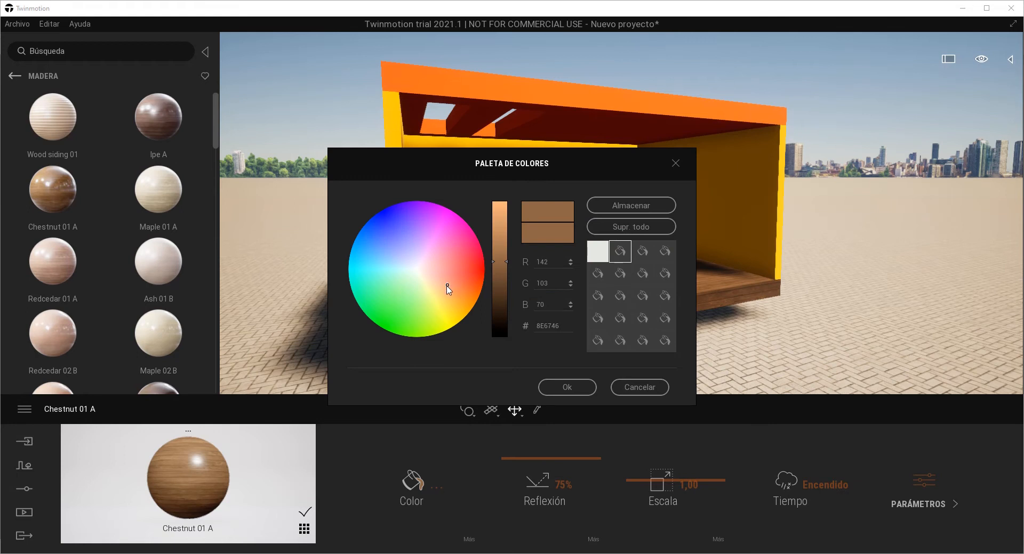
pyautogui.moveTo(448, 288); pyautogui.dragTo(421, 276)
pyautogui.click(639, 387)
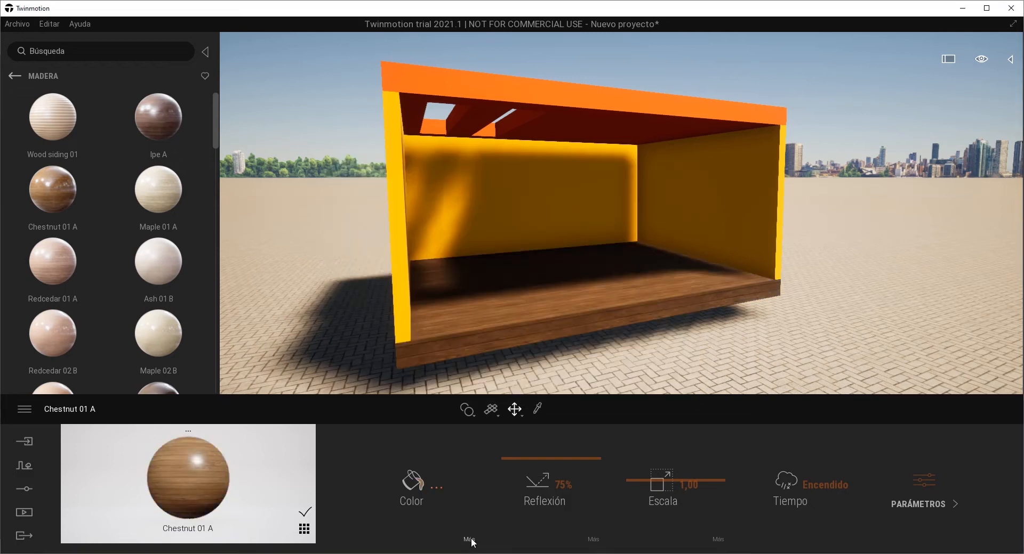
# - Set the floor material's brightness (Luminosidad) to 60% and its dirt (Suciedad) to 38%, checking the wood up close
pyautogui.click(470, 539)
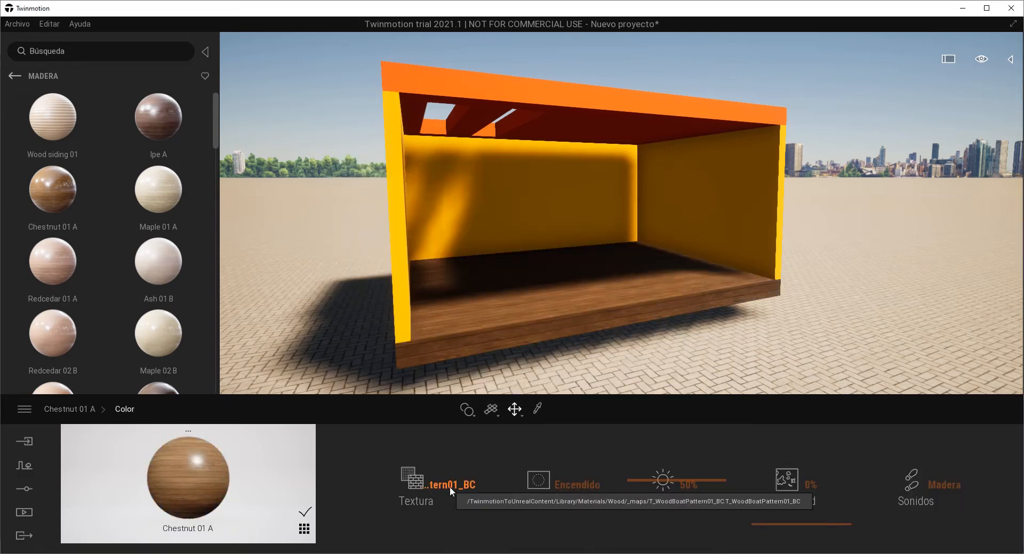
pyautogui.moveTo(676, 479); pyautogui.dragTo(690, 477)
pyautogui.moveTo(794, 525); pyautogui.dragTo(795, 491)
pyautogui.scroll(1, 573, 274)
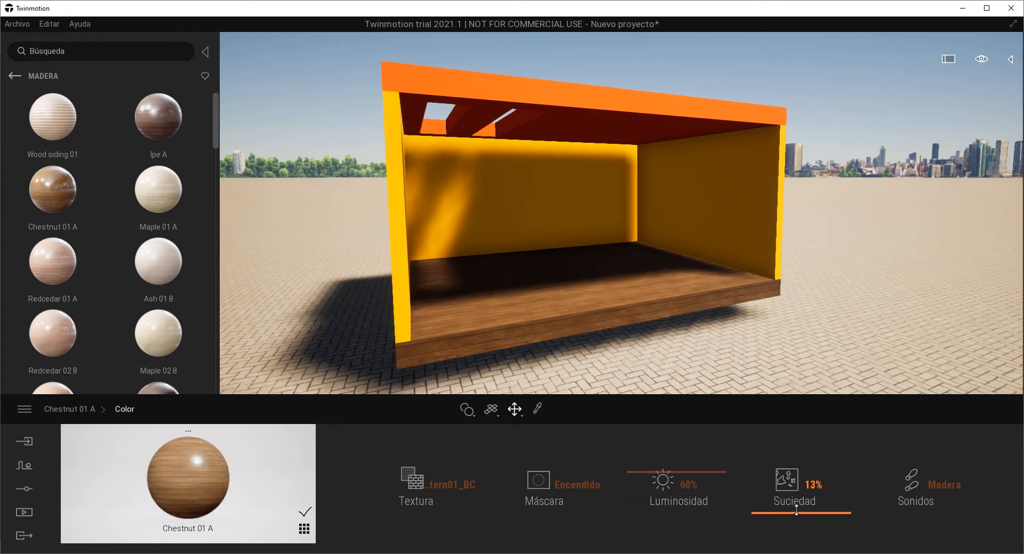
pyautogui.scroll(6, 573, 274)
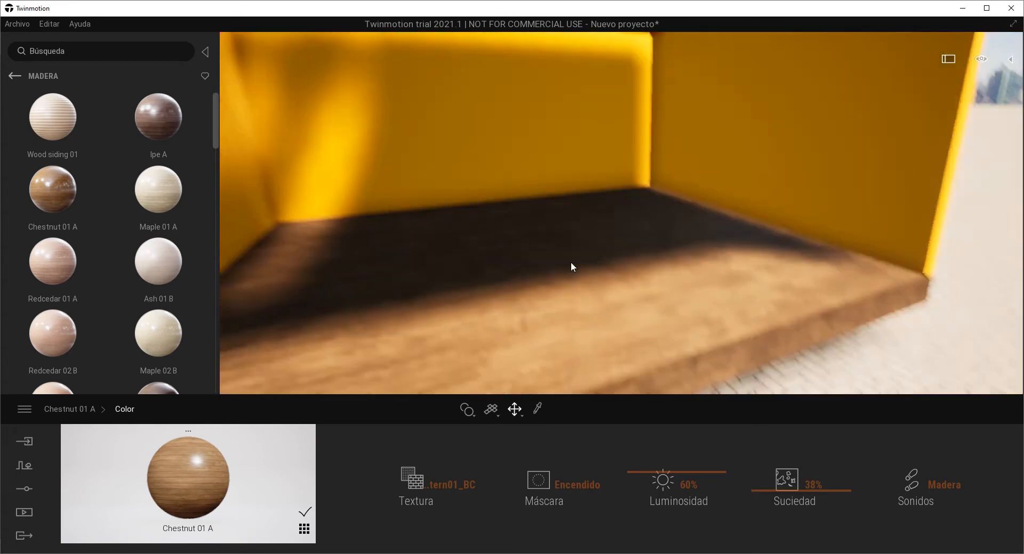
pyautogui.scroll(-3, 693, 302)
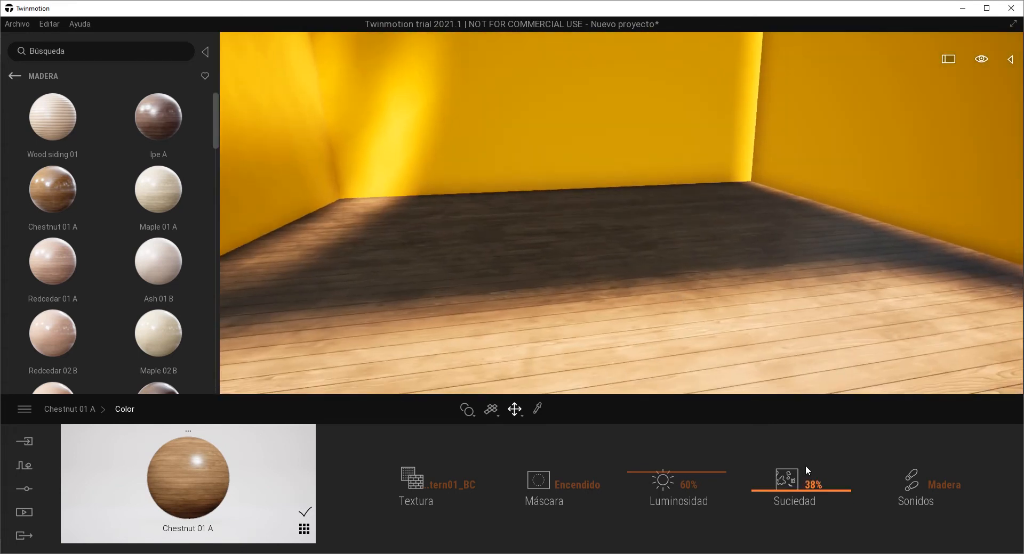
# - Set the floor material's dirt (Suciedad) to 15% and reflection (Reflexión) to 66%, checking the reflection's texture option
pyautogui.moveTo(795, 486); pyautogui.dragTo(810, 513)
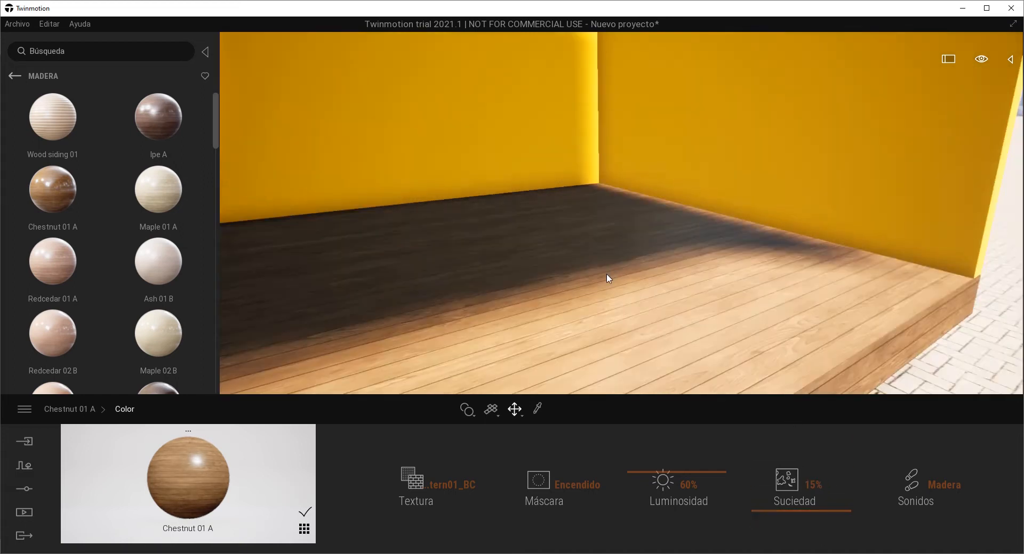
pyautogui.scroll(-3, 607, 274)
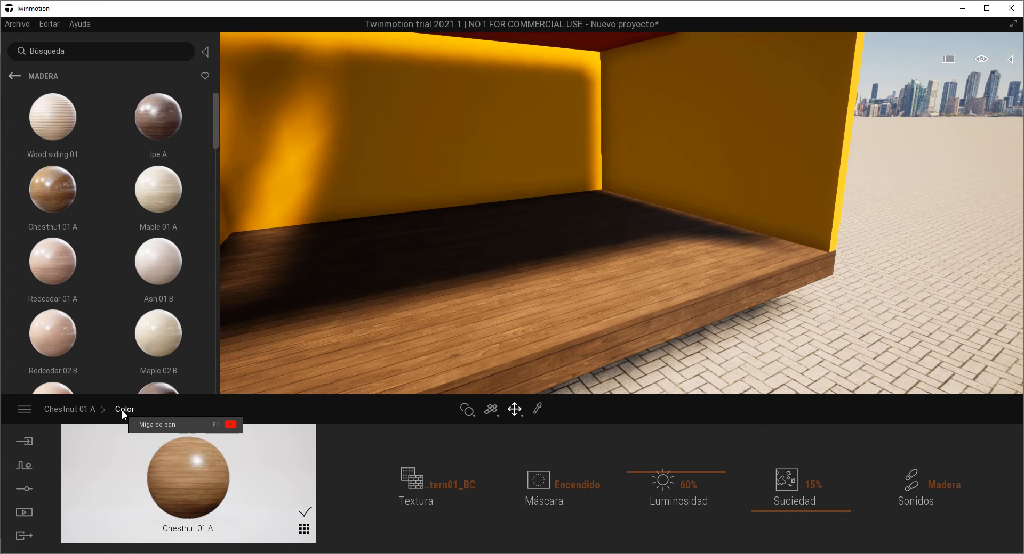
pyautogui.click(59, 408)
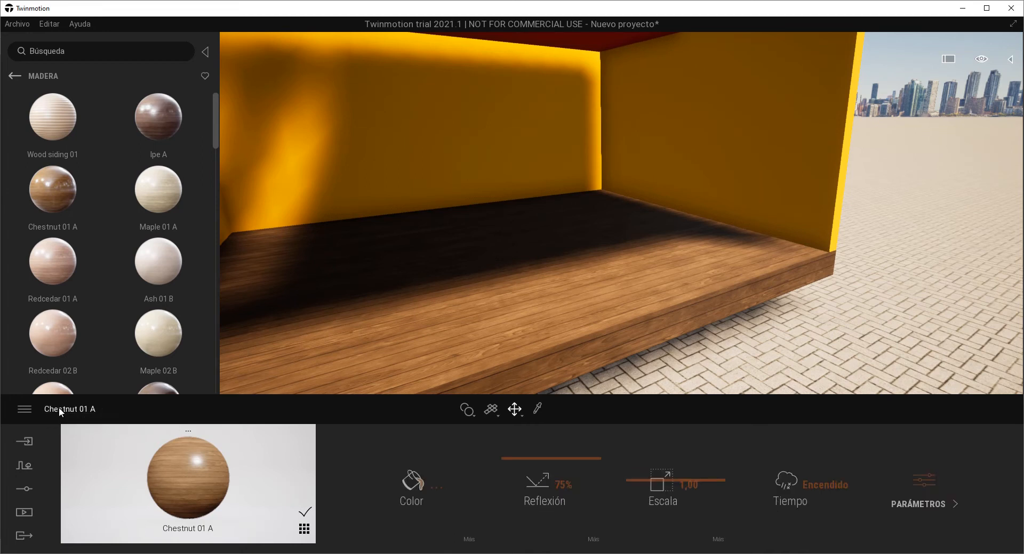
pyautogui.moveTo(547, 460)
pyautogui.mouseDown()
pyautogui.moveTo(554, 522)
pyautogui.moveTo(552, 467)
pyautogui.mouseUp()
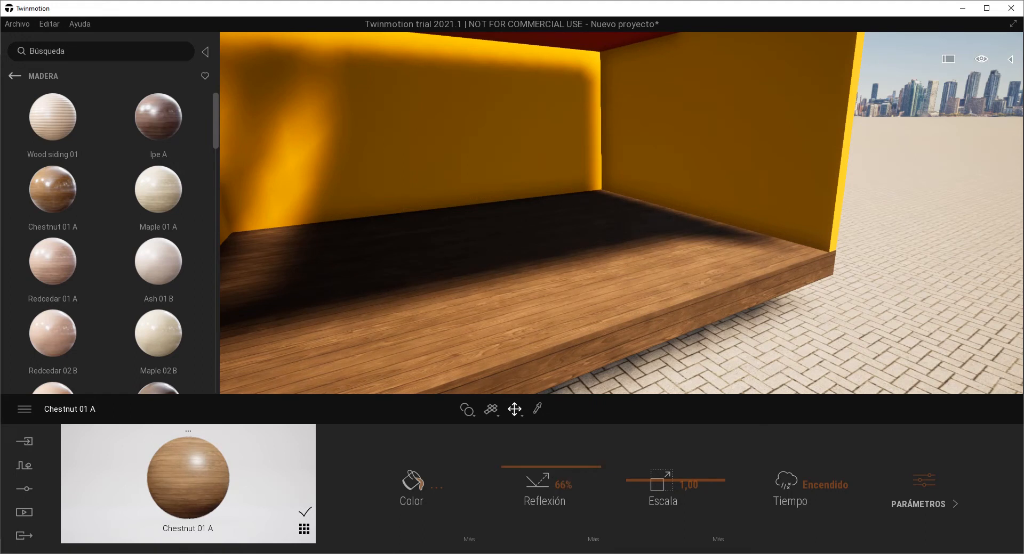
pyautogui.click(592, 541)
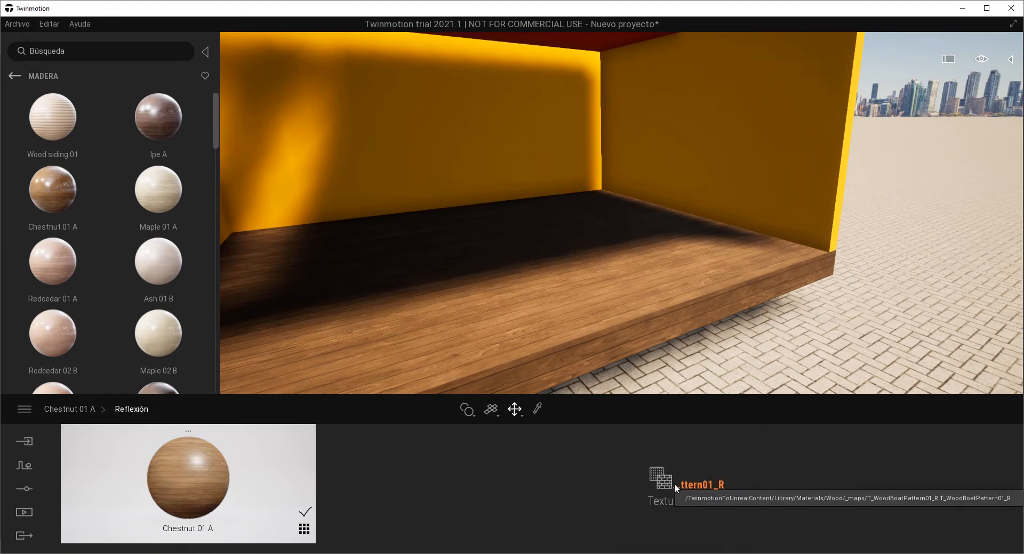
pyautogui.click(75, 408)
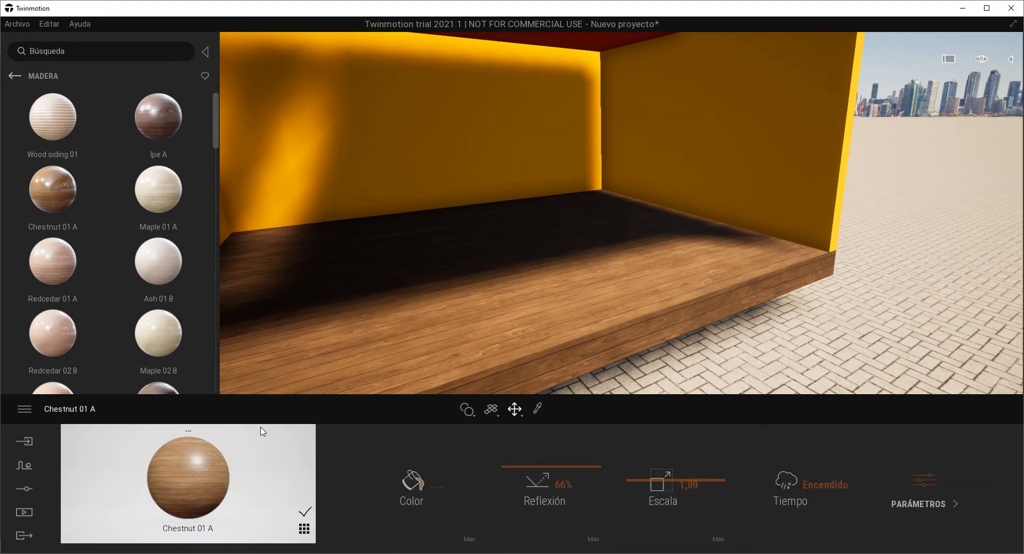
# - Set the floor material's scale (Escala) to 1,09 and inspect the wood planks up close
pyautogui.scroll(3, 618, 291)
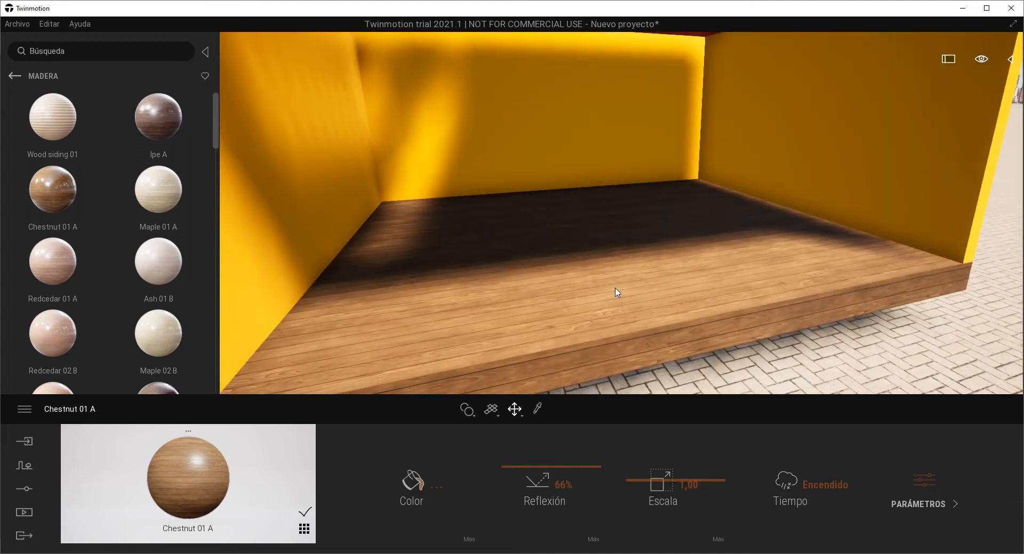
pyautogui.moveTo(680, 478)
pyautogui.mouseDown()
pyautogui.moveTo(686, 450)
pyautogui.moveTo(619, 418)
pyautogui.moveTo(698, 480)
pyautogui.mouseUp()
pyautogui.moveTo(673, 350); pyautogui.dragTo(674, 347, button='right')
pyautogui.moveTo(757, 343); pyautogui.dragTo(760, 343, button='middle')
pyautogui.scroll(3, 581, 353)
pyautogui.moveTo(581, 352); pyautogui.dragTo(644, 273, button='right')
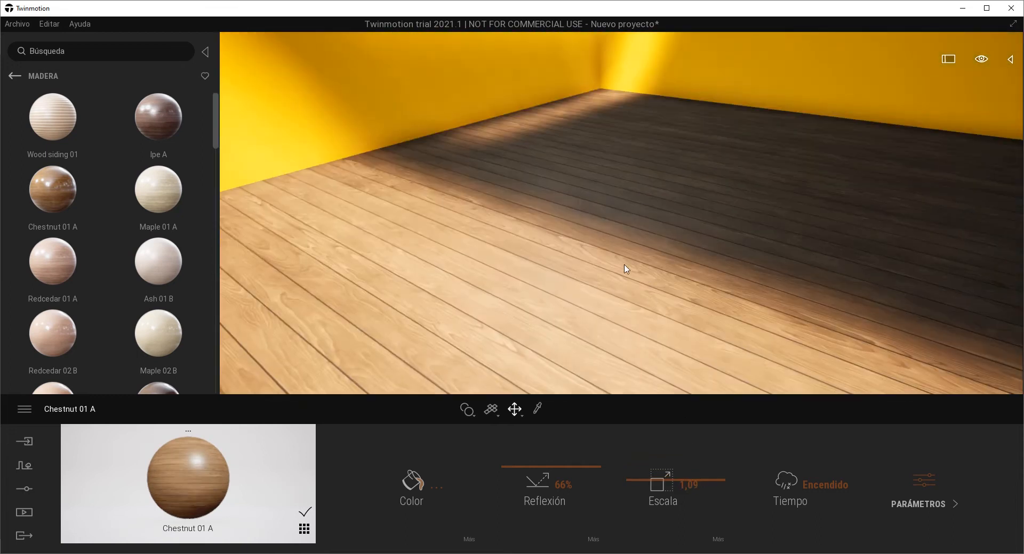
pyautogui.moveTo(625, 264); pyautogui.dragTo(636, 263, button='middle')
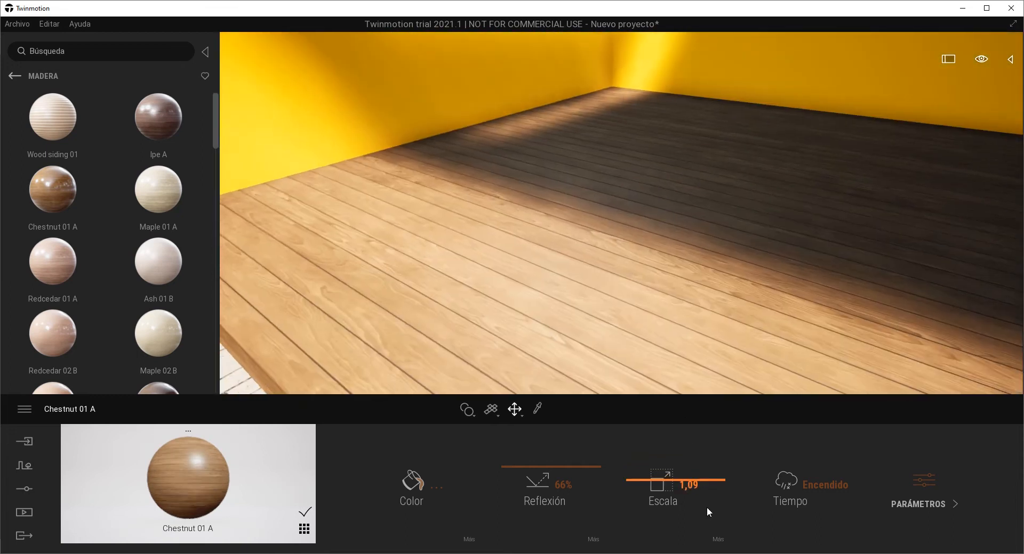
# - Try rotating the floor material's wood texture by 90 degrees in its scale options
pyautogui.click(718, 542)
pyautogui.moveTo(577, 522); pyautogui.dragTo(587, 510)
pyautogui.click(587, 510)
pyautogui.write('90')
pyautogui.press('Return')
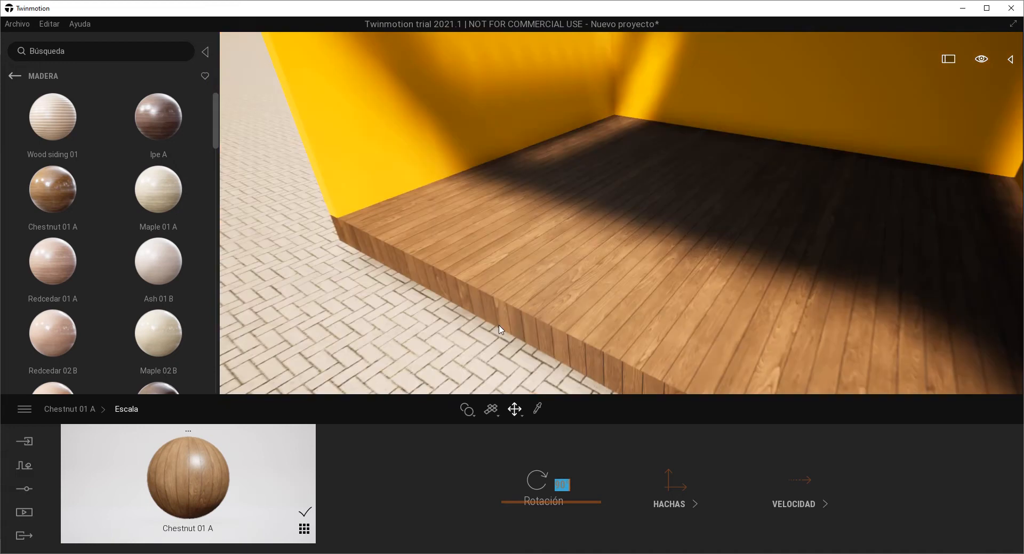
# - Stretch the floor's wood texture to 3,05 in X and 1,30 in Y, and try shifting it along X
pyautogui.click(669, 505)
pyautogui.moveTo(501, 506); pyautogui.dragTo(501, 479)
pyautogui.moveTo(616, 514)
pyautogui.mouseDown()
pyautogui.moveTo(617, 492)
pyautogui.moveTo(622, 527)
pyautogui.moveTo(621, 513)
pyautogui.mouseUp()
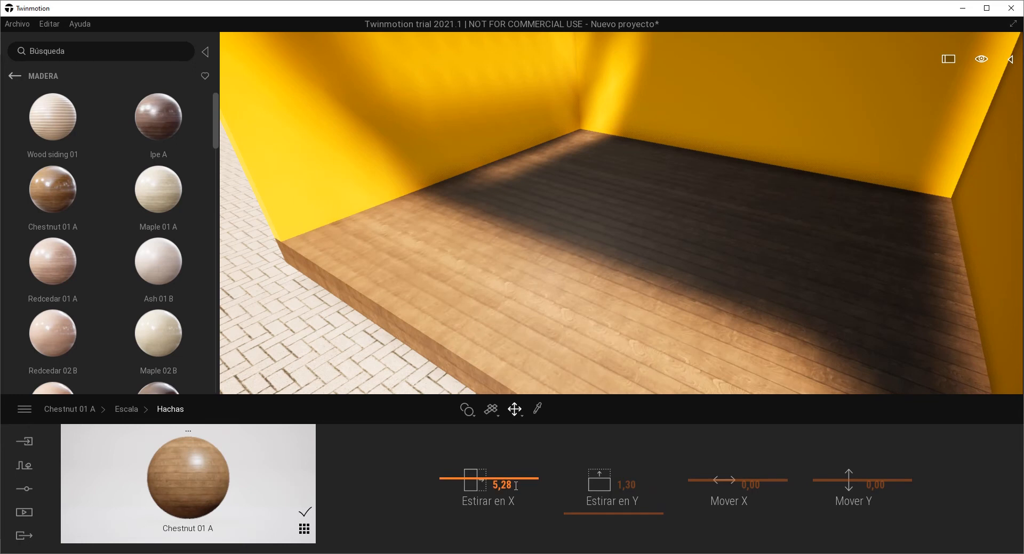
pyautogui.moveTo(494, 478); pyautogui.dragTo(500, 498)
pyautogui.moveTo(572, 297); pyautogui.dragTo(559, 309, button='right')
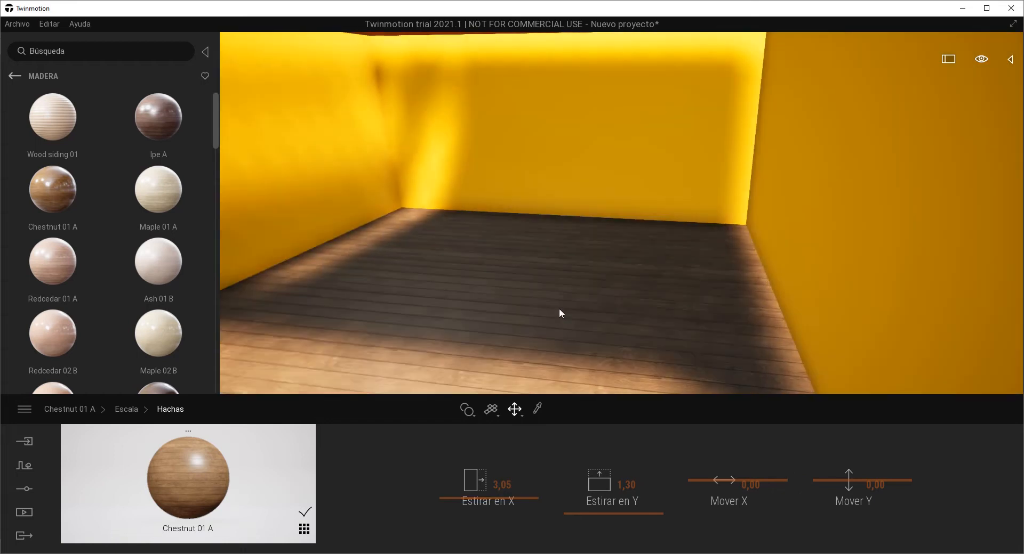
pyautogui.moveTo(558, 308); pyautogui.dragTo(571, 313, button='middle')
pyautogui.moveTo(740, 477); pyautogui.dragTo(767, 501)
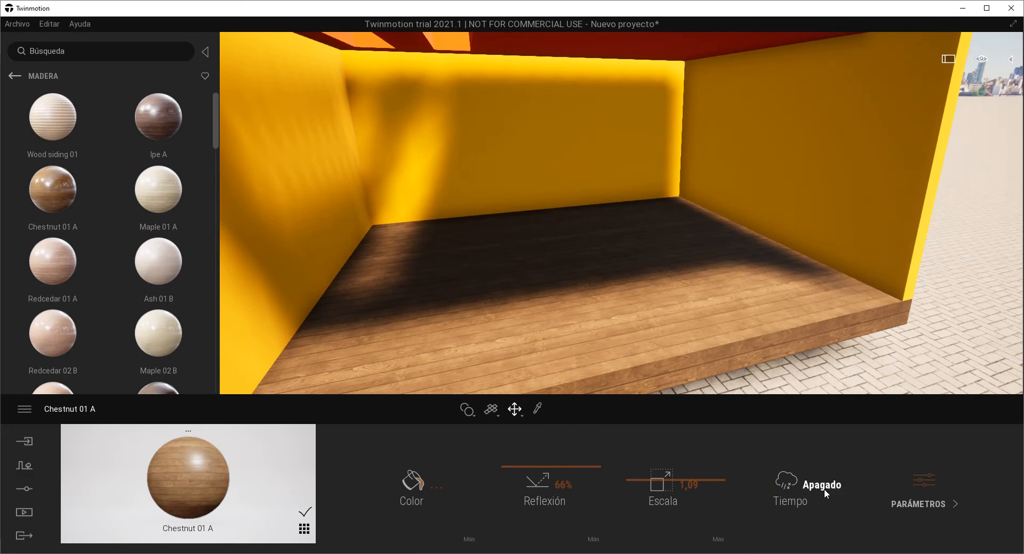
# - Switch the floor material's weather effect (Tiempo) back to Encendido and view the floor from farther away
pyautogui.moveTo(718, 245); pyautogui.dragTo(721, 246, button='right')
pyautogui.scroll(-2, 727, 252)
pyautogui.moveTo(676, 294); pyautogui.dragTo(676, 295, button='middle')
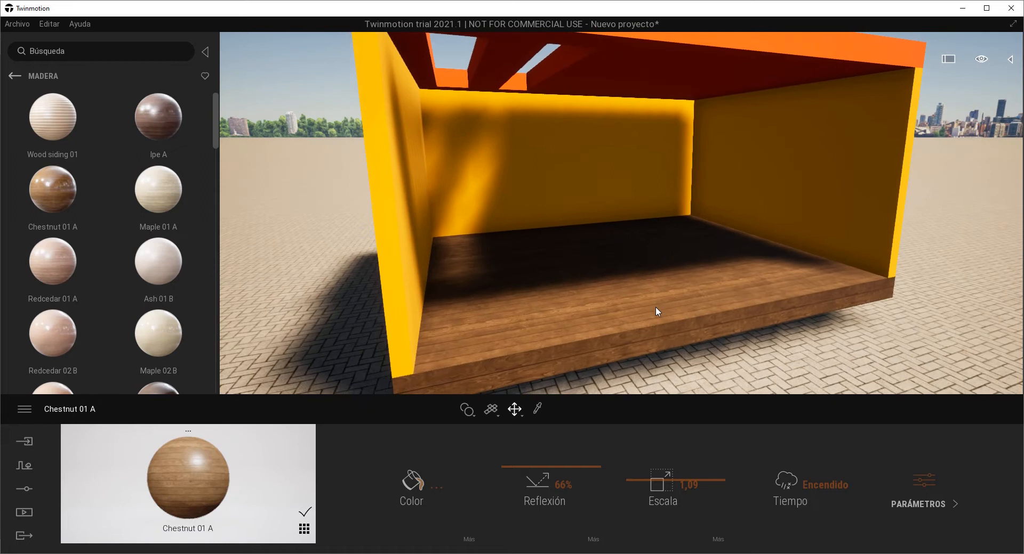
pyautogui.scroll(2, 715, 302)
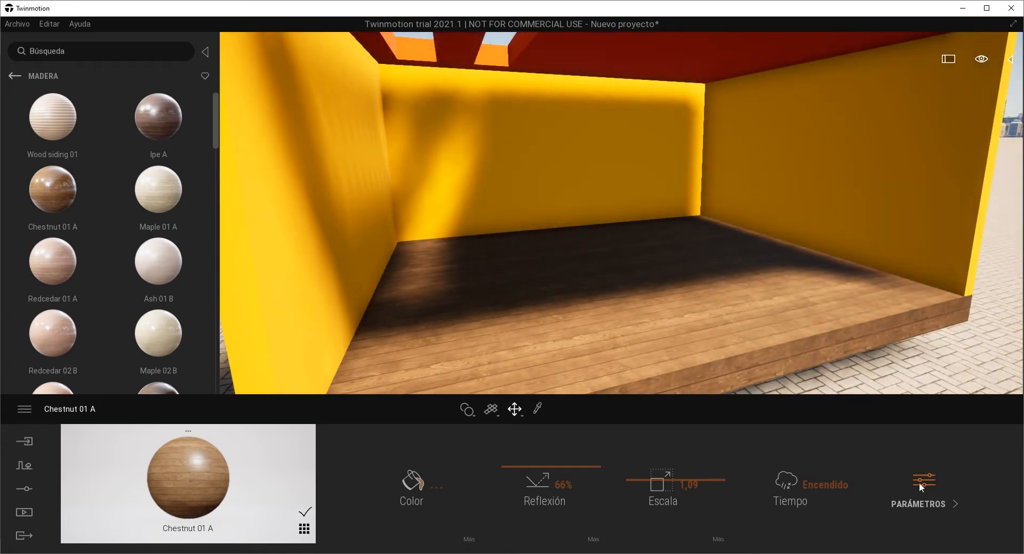
# - Open the floor material's parameters, test its relief (Relieve) up close, leave it at 100% and check its extra options
pyautogui.click(919, 482)
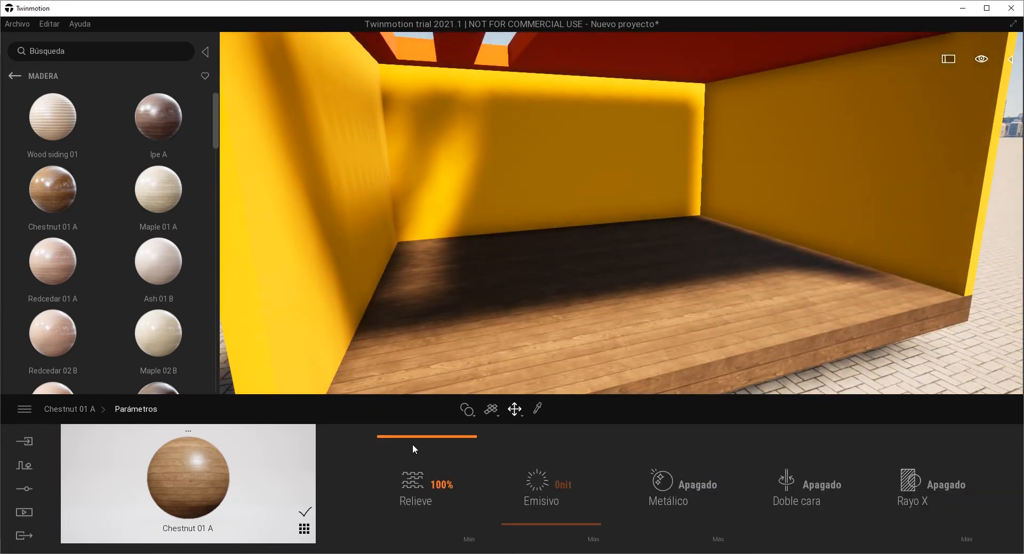
pyautogui.scroll(4, 615, 348)
pyautogui.scroll(3, 696, 360)
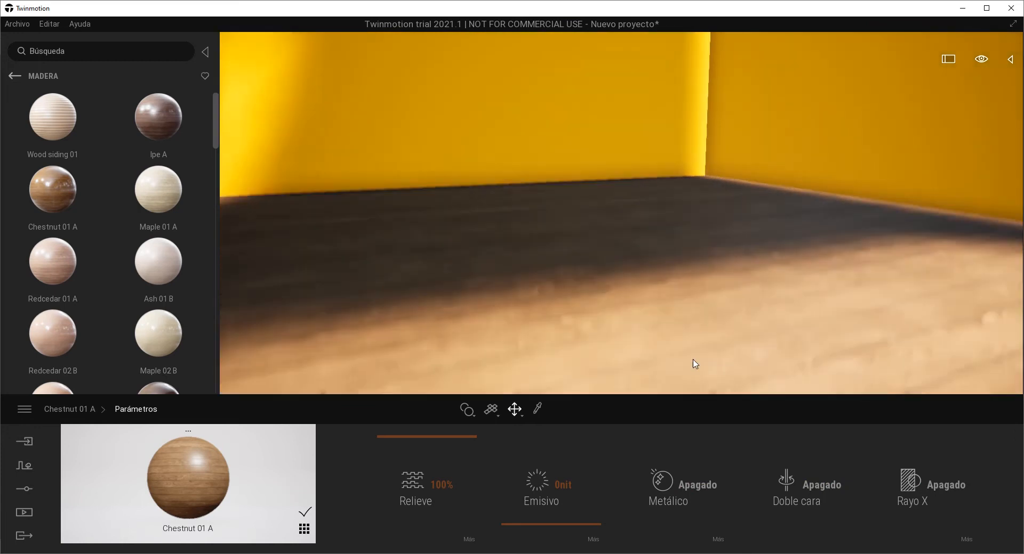
pyautogui.moveTo(427, 439)
pyautogui.mouseDown()
pyautogui.moveTo(423, 546)
pyautogui.moveTo(413, 482)
pyautogui.moveTo(429, 426)
pyautogui.mouseUp()
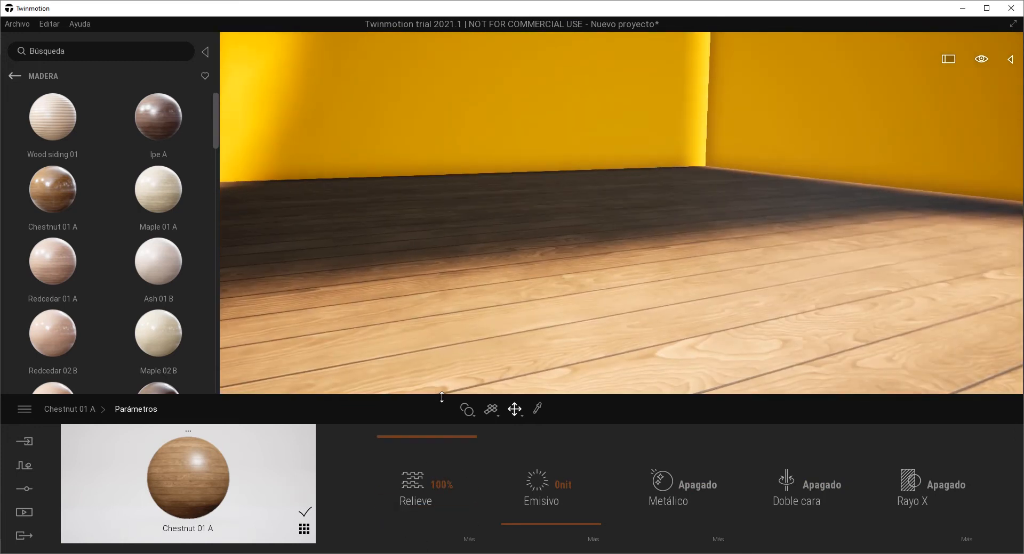
pyautogui.click(470, 540)
pyautogui.press('Escape')
# - Try an emissive (Emisivo) intensity of 100 nit on the floor material and return it to 0 nit
pyautogui.keyDown('shift'); pyautogui.moveTo(598, 280); pyautogui.dragTo(519, 285, button='middle'); pyautogui.keyUp('shift')
pyautogui.moveTo(582, 525); pyautogui.dragTo(600, 420)
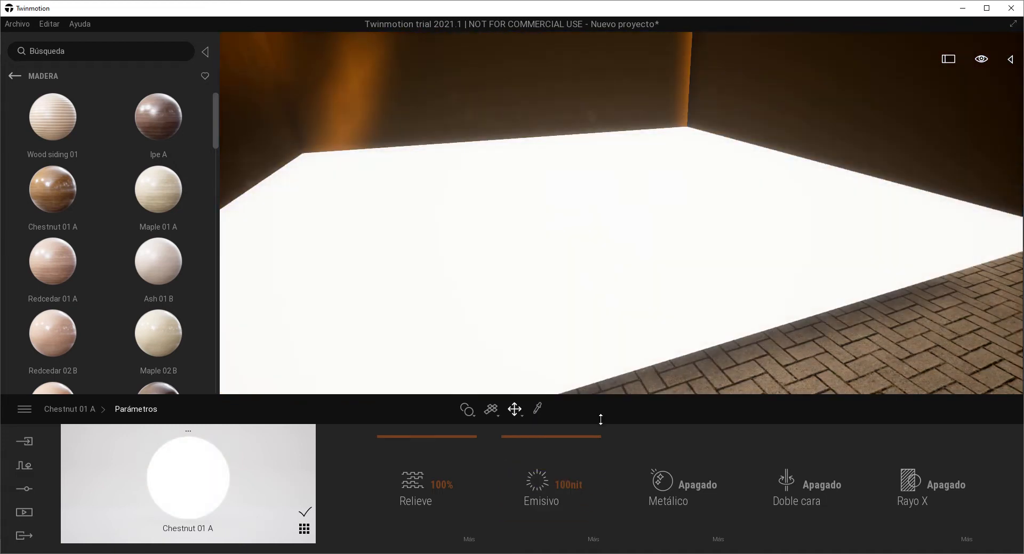
pyautogui.moveTo(617, 345); pyautogui.dragTo(608, 292, button='right')
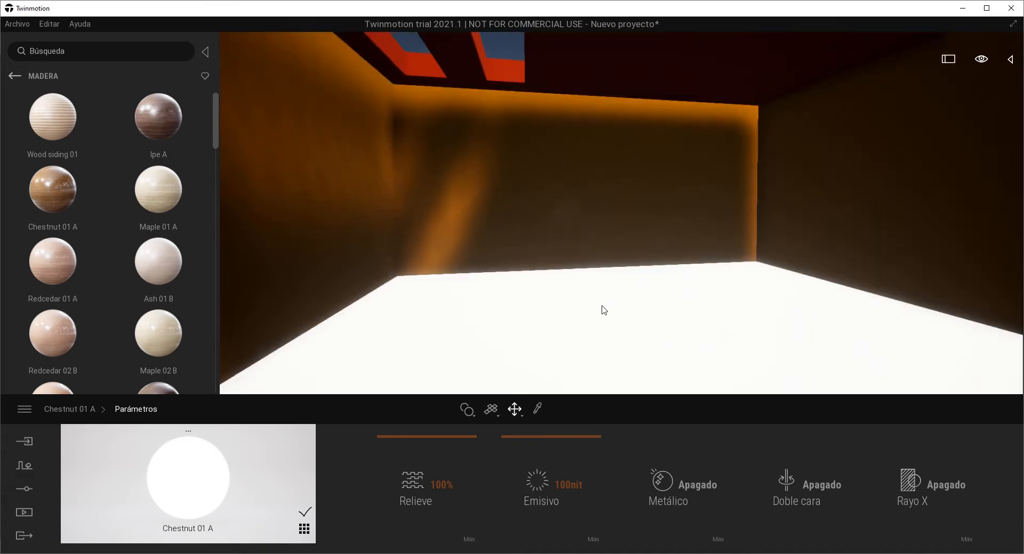
pyautogui.scroll(-5, 603, 306)
pyautogui.moveTo(576, 438); pyautogui.dragTo(584, 550)
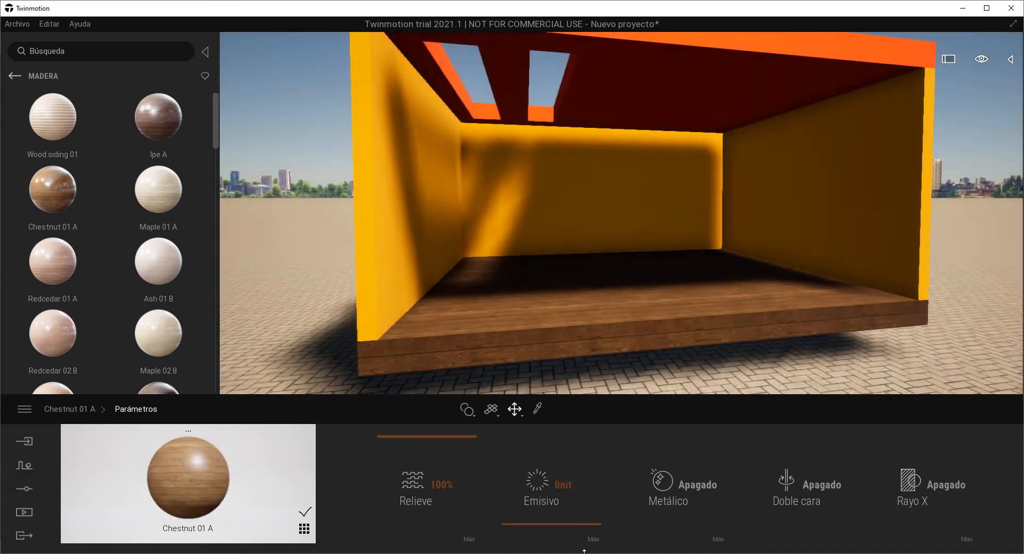
# - Review the floor material's emissive options, cancel the luminosity filter's colour choice, and set the day/night cycle to Encendido
pyautogui.moveTo(555, 352); pyautogui.dragTo(605, 361, button='right')
pyautogui.scroll(-3, 555, 338)
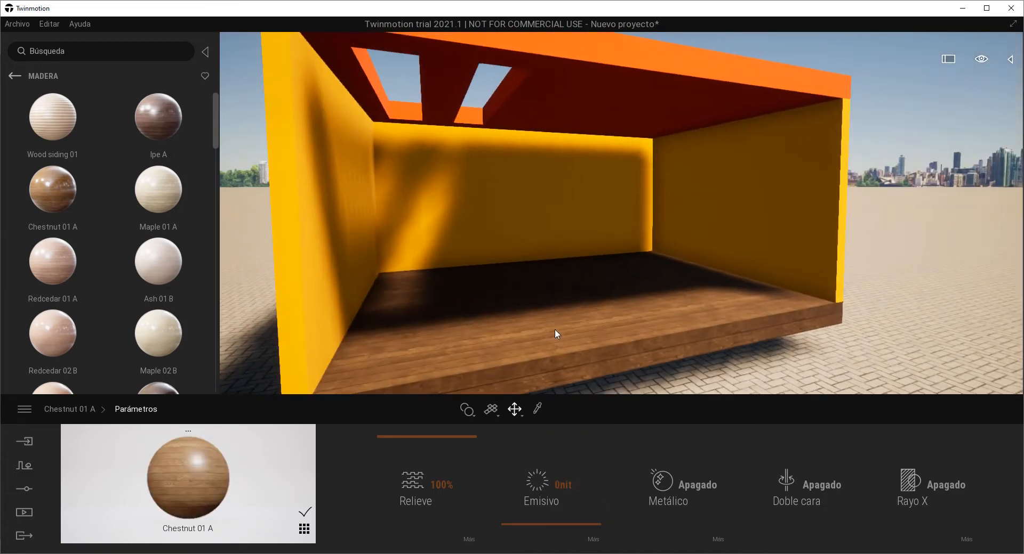
pyautogui.scroll(4, 641, 313)
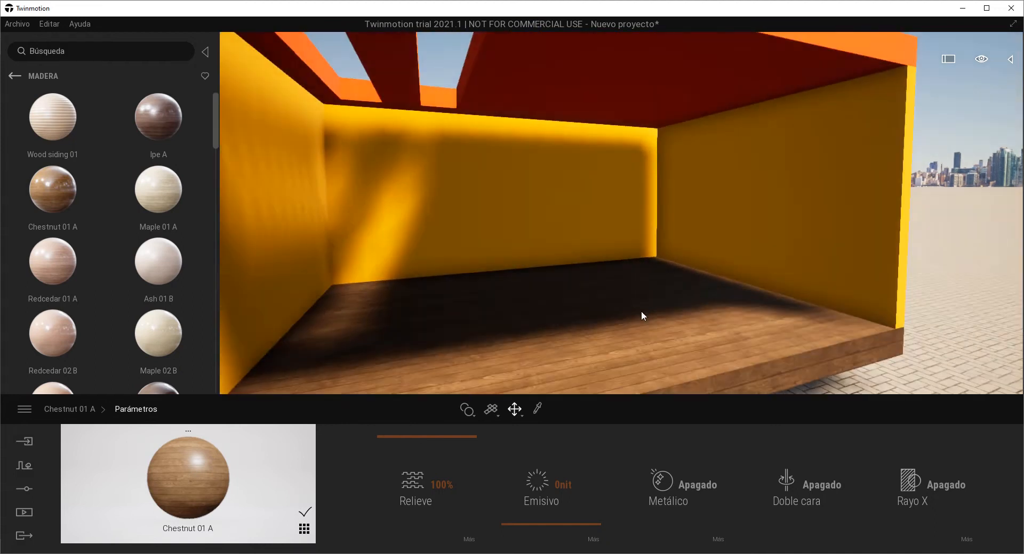
pyautogui.moveTo(641, 312); pyautogui.dragTo(644, 354, button='right')
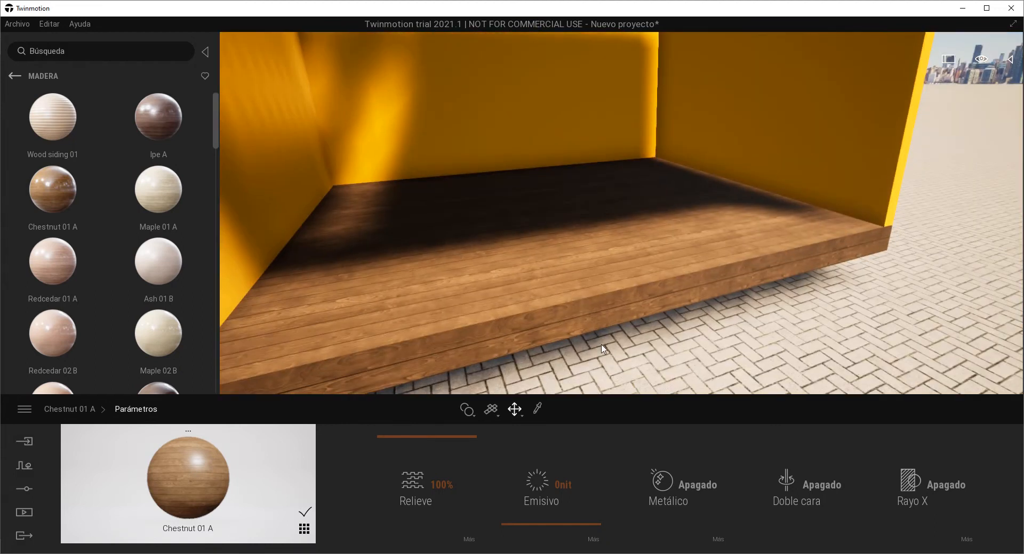
pyautogui.moveTo(597, 328); pyautogui.dragTo(595, 321, button='right')
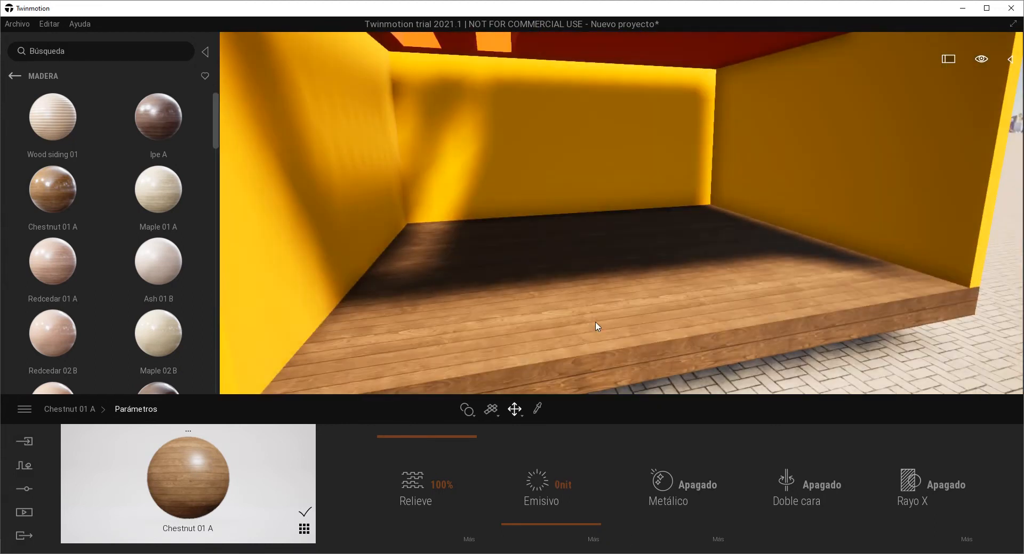
pyautogui.click(594, 540)
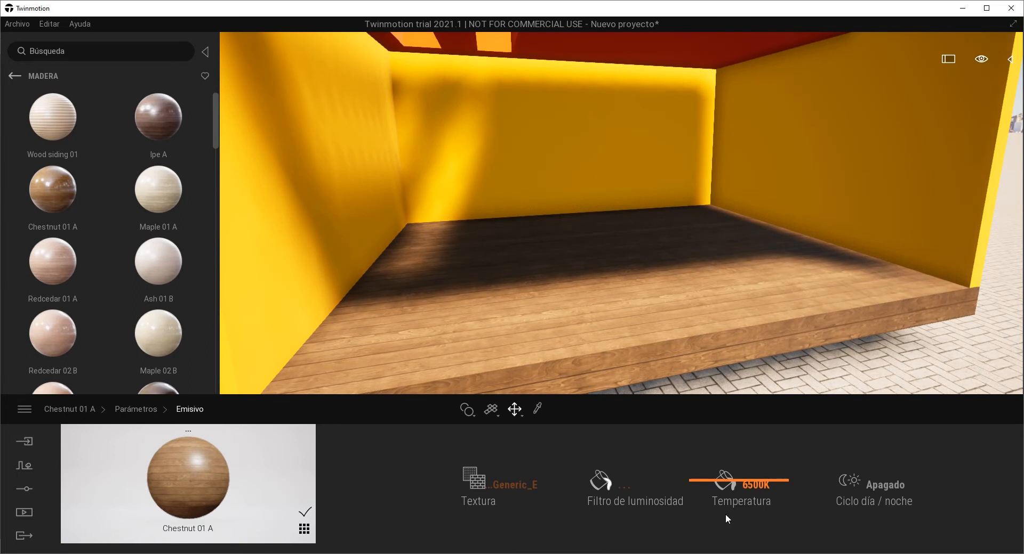
pyautogui.click(624, 488)
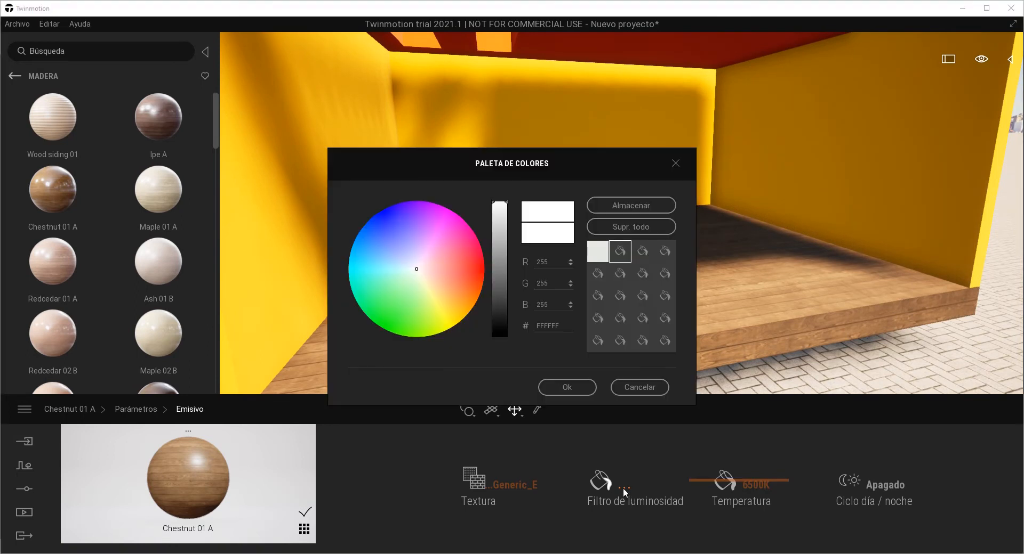
pyautogui.click(635, 388)
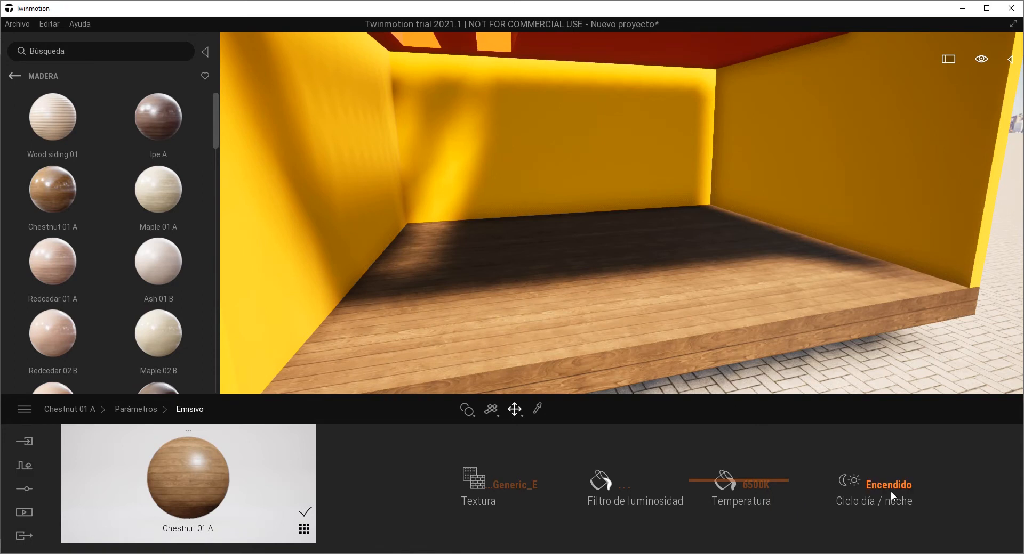
pyautogui.click(136, 408)
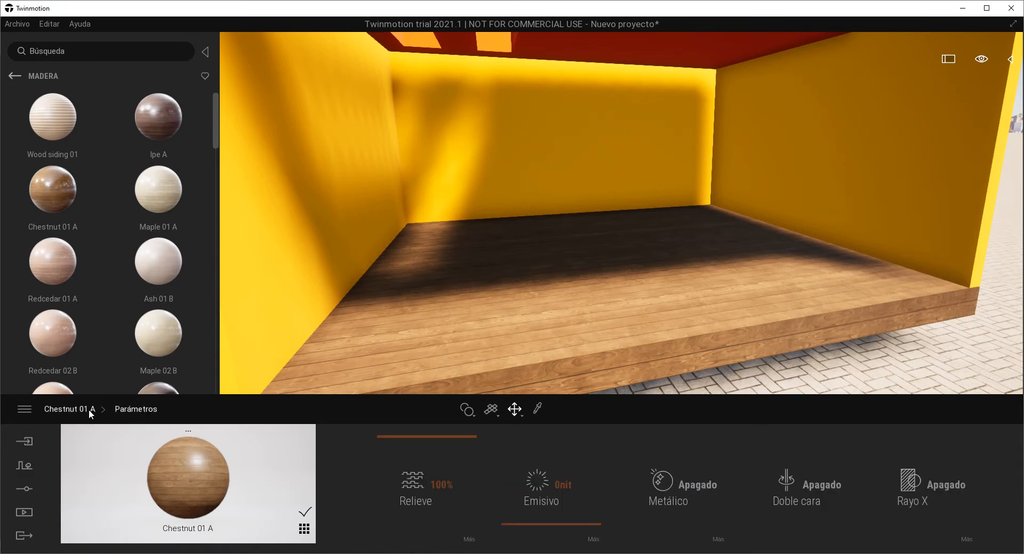
# - Try the metallic (Metálico) finish on the floor material, inspect it up close, and switch it off again
pyautogui.click(692, 487)
pyautogui.scroll(3, 641, 321)
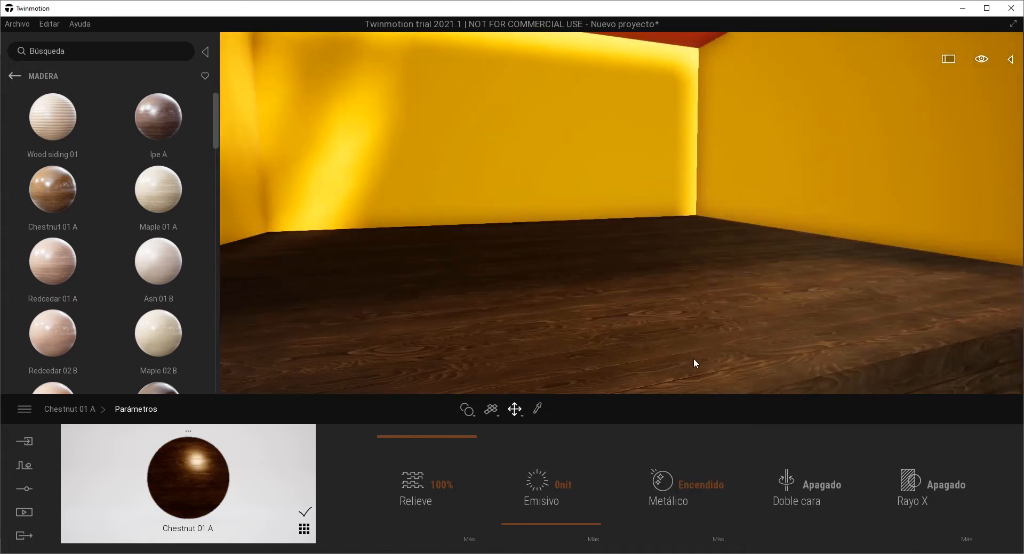
pyautogui.scroll(5, 697, 318)
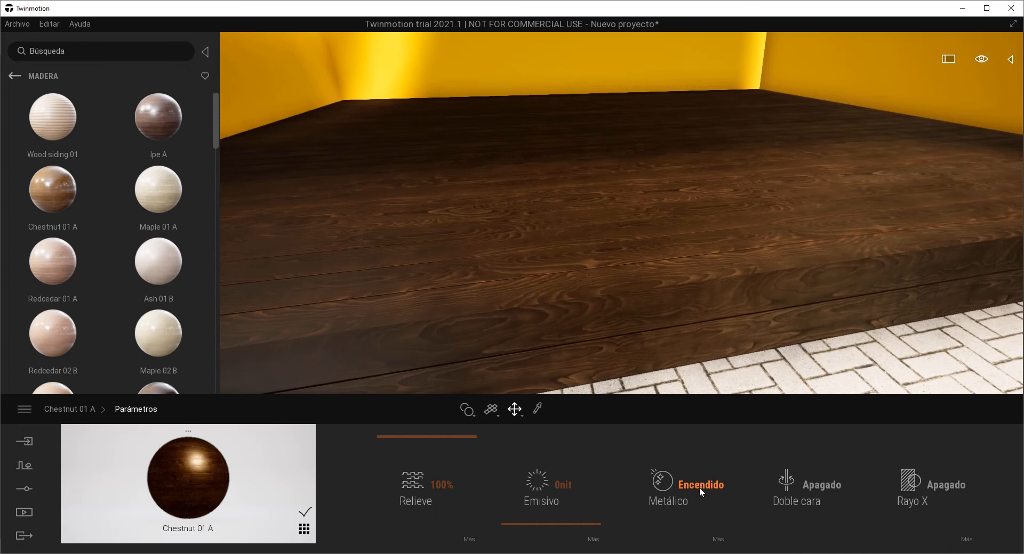
pyautogui.click(698, 487)
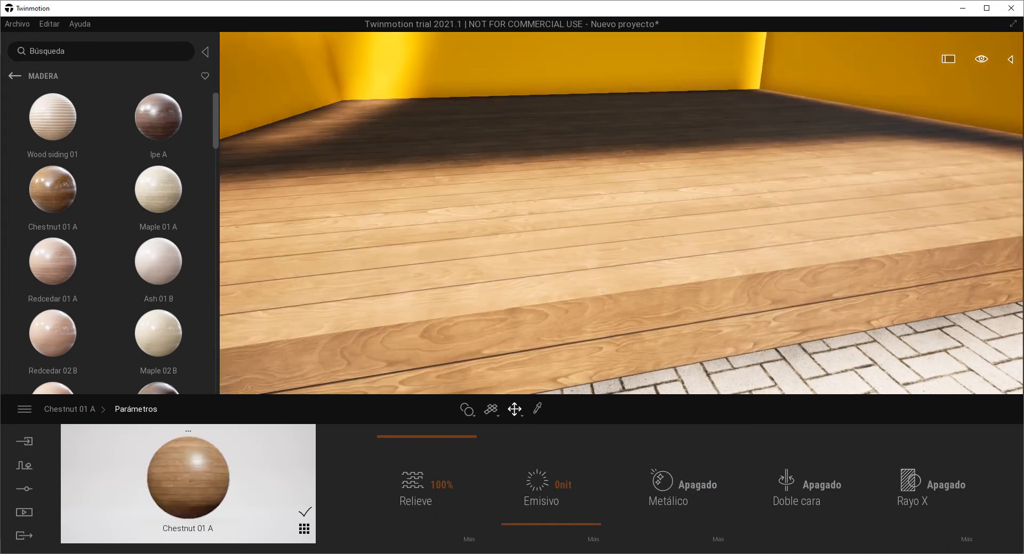
# - Toggle the double-sided (Doble cara) option on the floor material, compare the floor's front edge, and leave it off
pyautogui.click(809, 489)
pyautogui.click(812, 489)
pyautogui.click(811, 490)
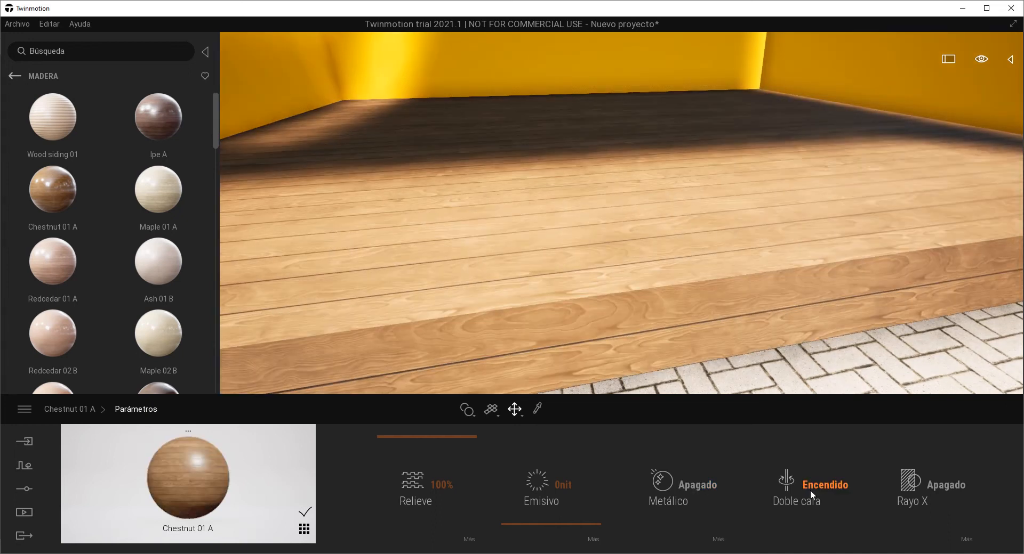
pyautogui.scroll(3, 681, 293)
pyautogui.moveTo(676, 297); pyautogui.dragTo(678, 298, button='middle')
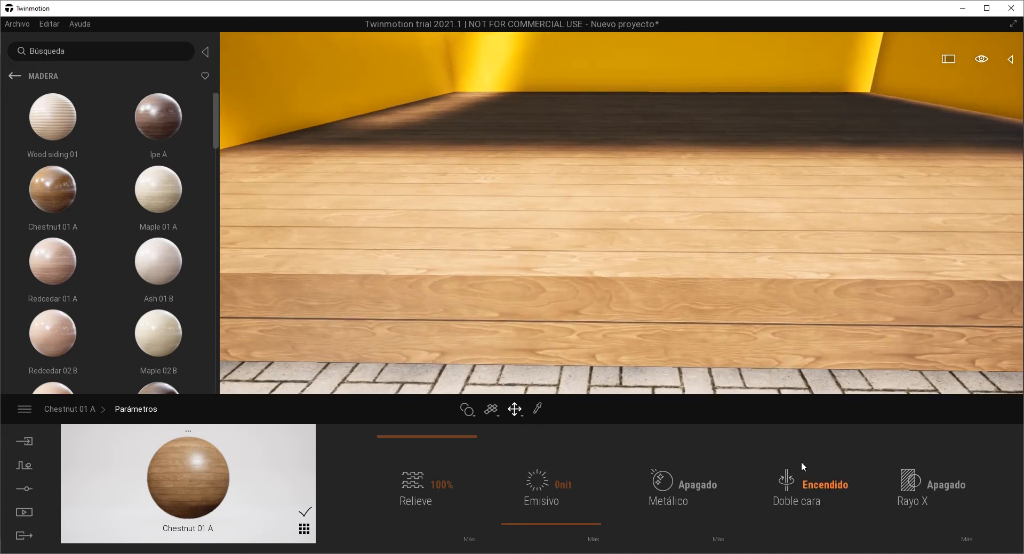
pyautogui.click(817, 486)
pyautogui.click(818, 487)
pyautogui.click(817, 486)
pyautogui.scroll(-5, 586, 294)
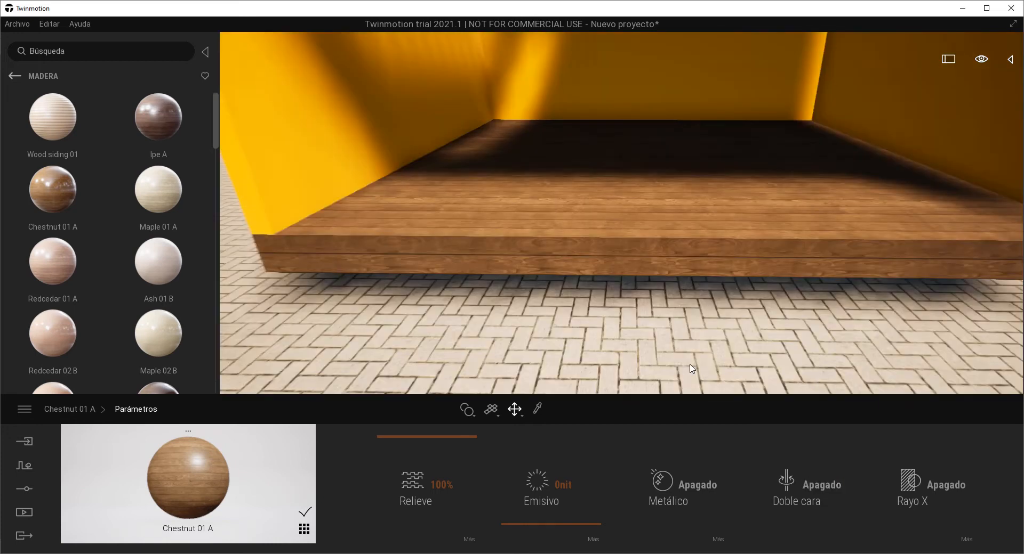
# - Try the X-ray (Rayo X) option on the floor material and look over the see-through floor
pyautogui.moveTo(587, 294); pyautogui.dragTo(466, 322, button='middle')
pyautogui.click(932, 487)
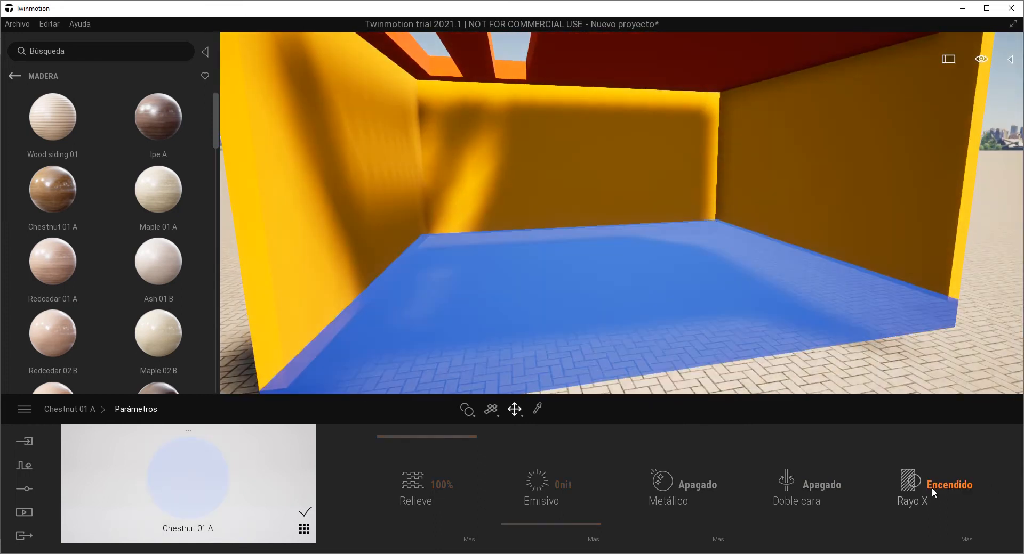
pyautogui.moveTo(664, 255); pyautogui.dragTo(596, 213, button='right')
pyautogui.press('q')
pyautogui.press('e')
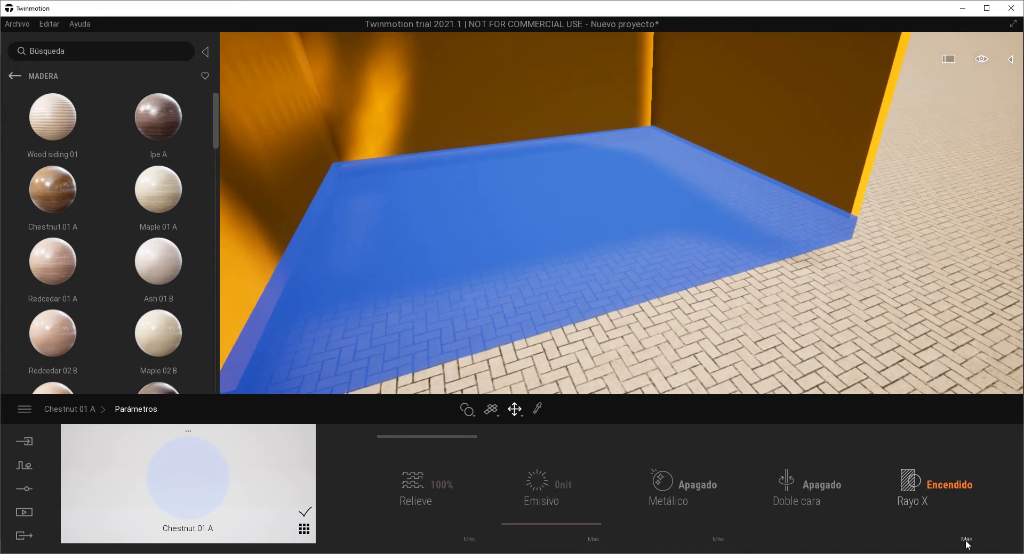
# - Try an X-ray opacity (Opacidad) of 24% on the floor material with a pale ray colour (Color del rayo), and accept the colour
pyautogui.click(967, 539)
pyautogui.moveTo(543, 481)
pyautogui.mouseDown()
pyautogui.moveTo(541, 472)
pyautogui.moveTo(541, 488)
pyautogui.mouseUp()
pyautogui.click(801, 492)
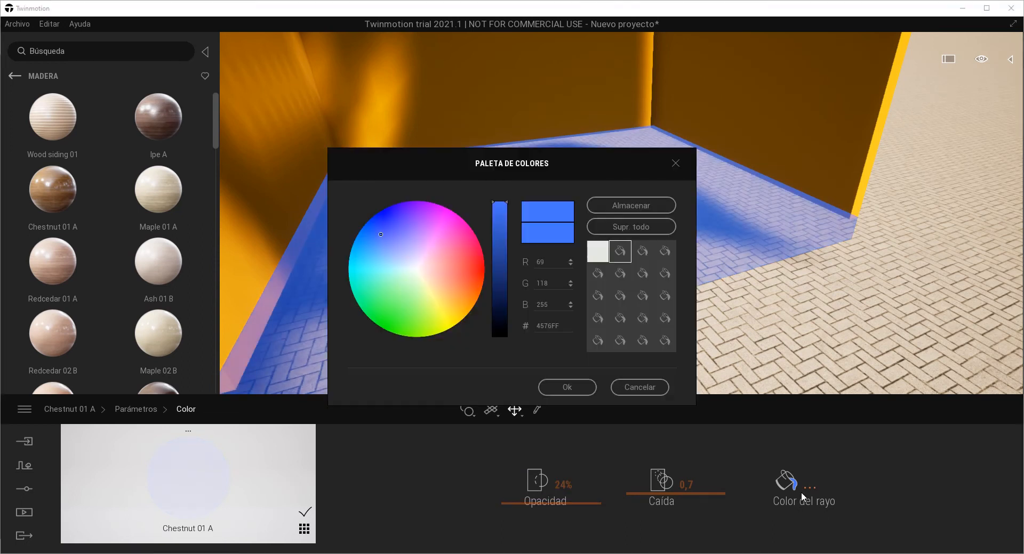
pyautogui.click(412, 247)
pyautogui.click(407, 266)
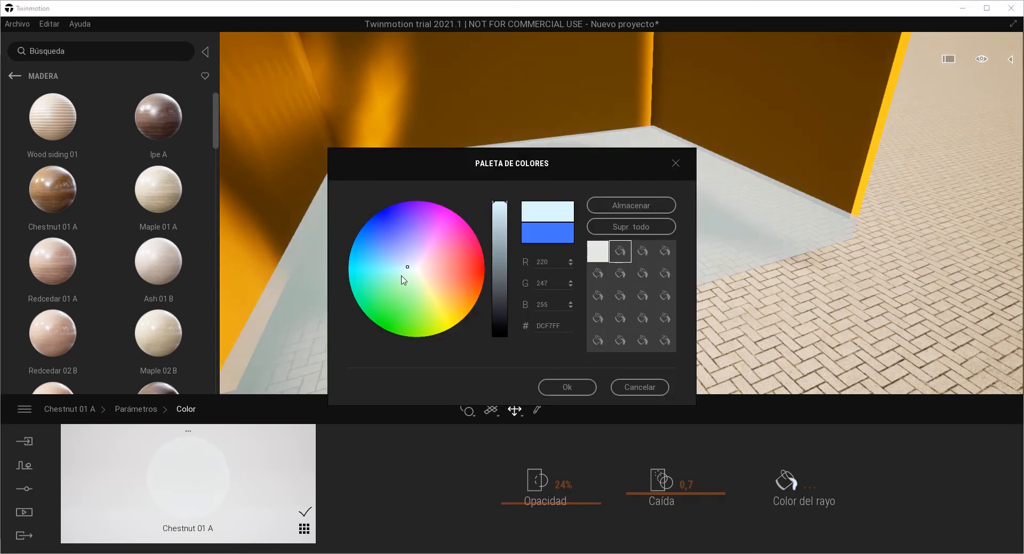
pyautogui.click(421, 293)
pyautogui.click(567, 387)
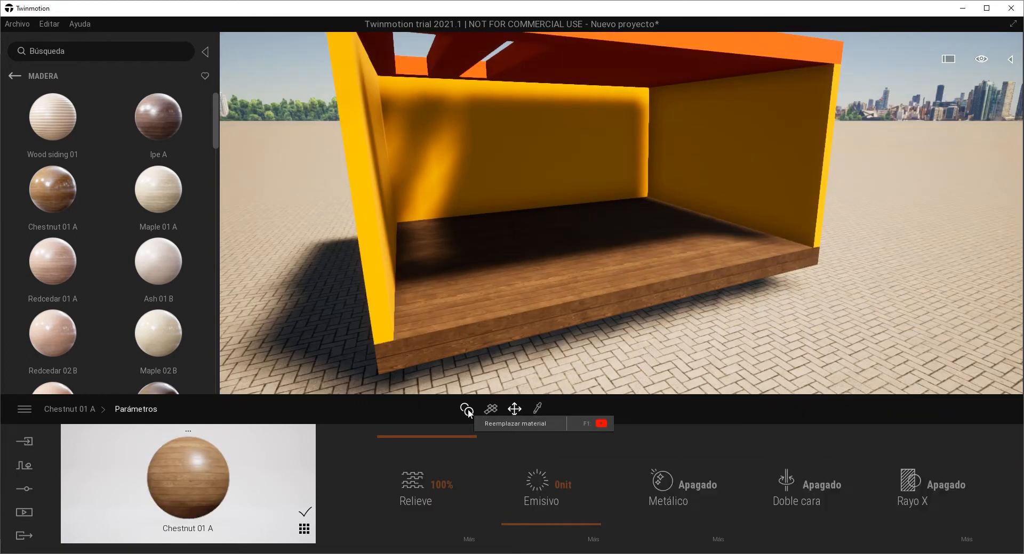
# - With the Reemplazar material mode, apply Chestnut 01 A to the yellow walls and inspect the wood-clad interior
pyautogui.click(467, 412)
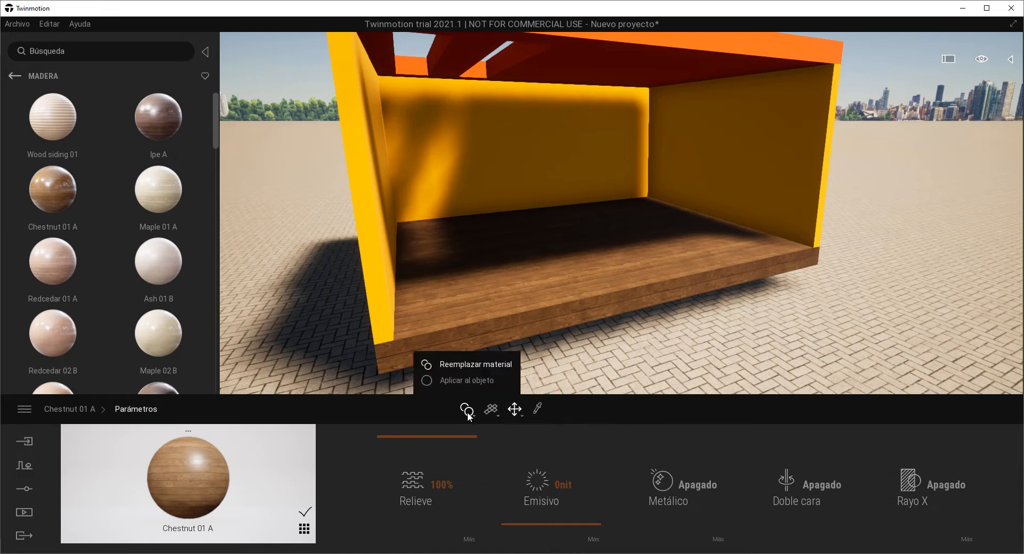
pyautogui.click(474, 366)
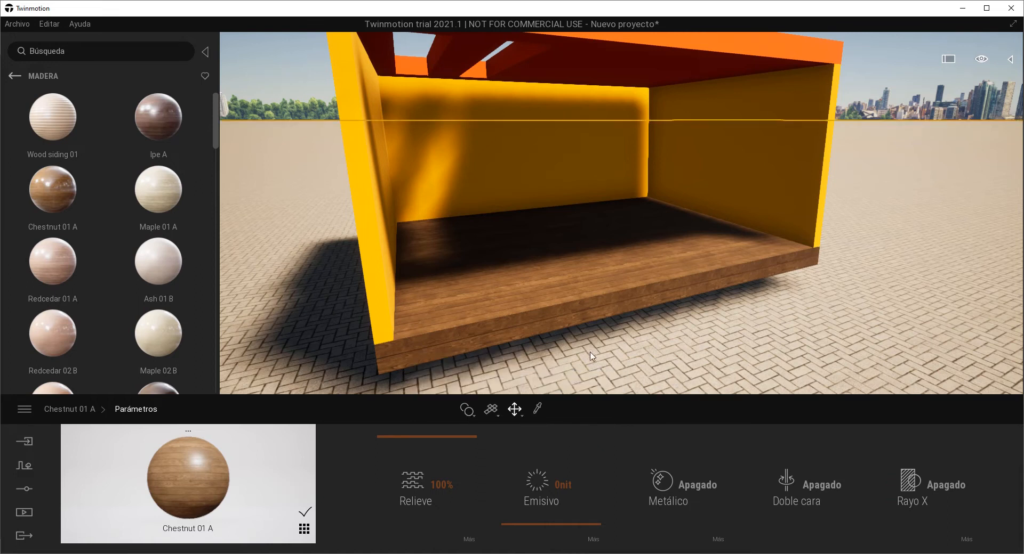
pyautogui.click(364, 232)
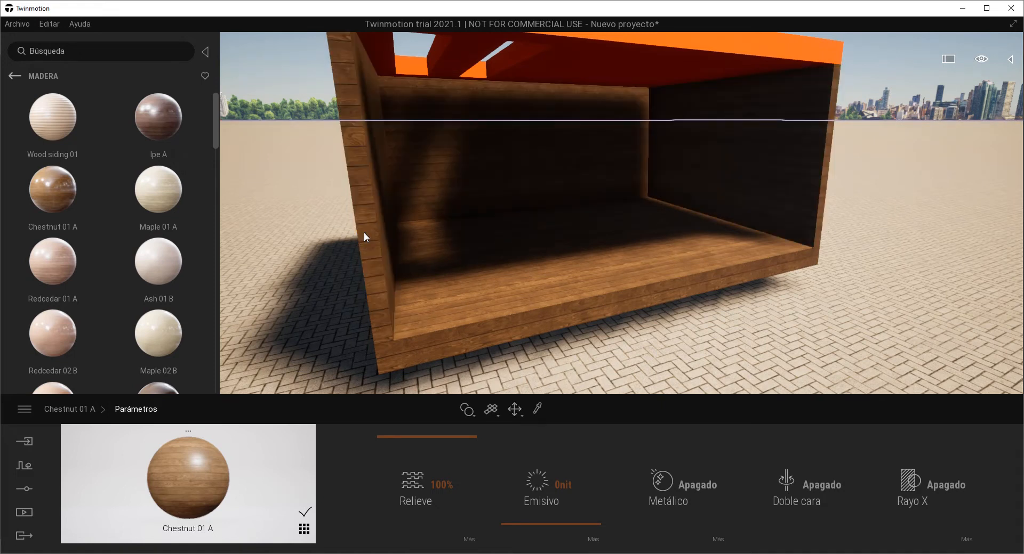
pyautogui.moveTo(363, 232); pyautogui.dragTo(692, 260)
pyautogui.press('d')
pyautogui.moveTo(692, 260); pyautogui.dragTo(603, 255, button='right')
pyautogui.press('w')
pyautogui.press('s')
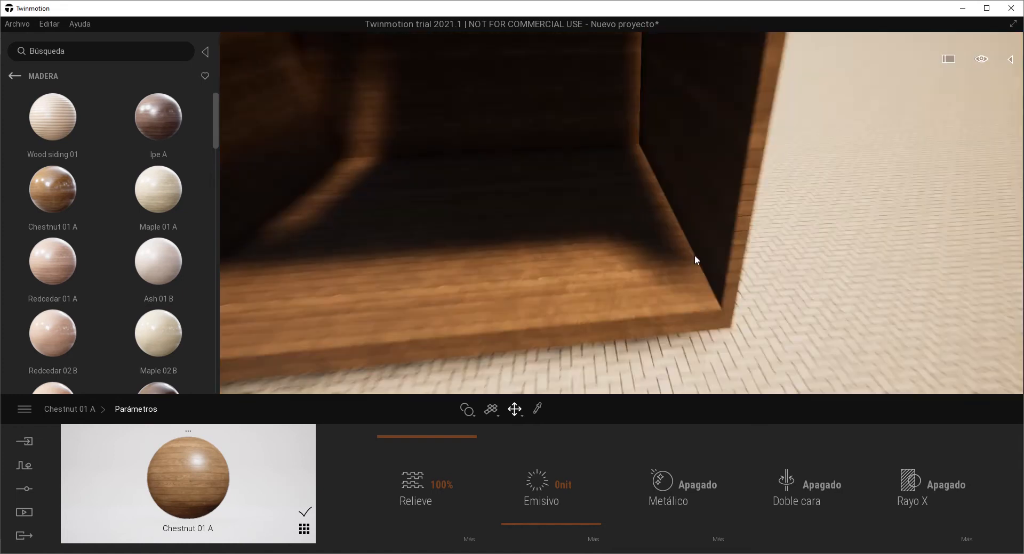
pyautogui.moveTo(694, 255); pyautogui.dragTo(616, 270, button='right')
pyautogui.press('a')
# - Replace the wood on the walls and floor with Maple 01 A and check it inside the room
pyautogui.moveTo(165, 201)
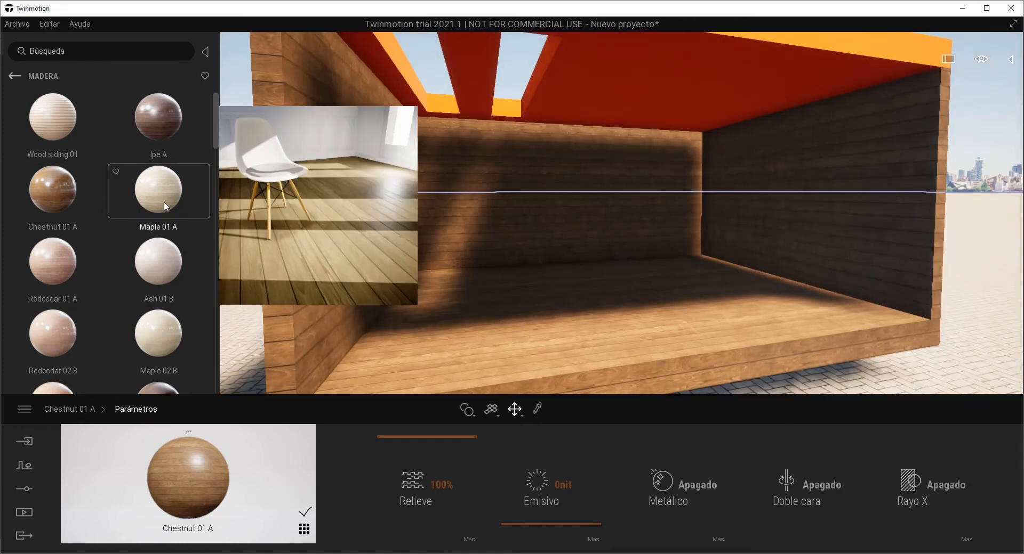
pyautogui.moveTo(163, 206); pyautogui.dragTo(406, 208)
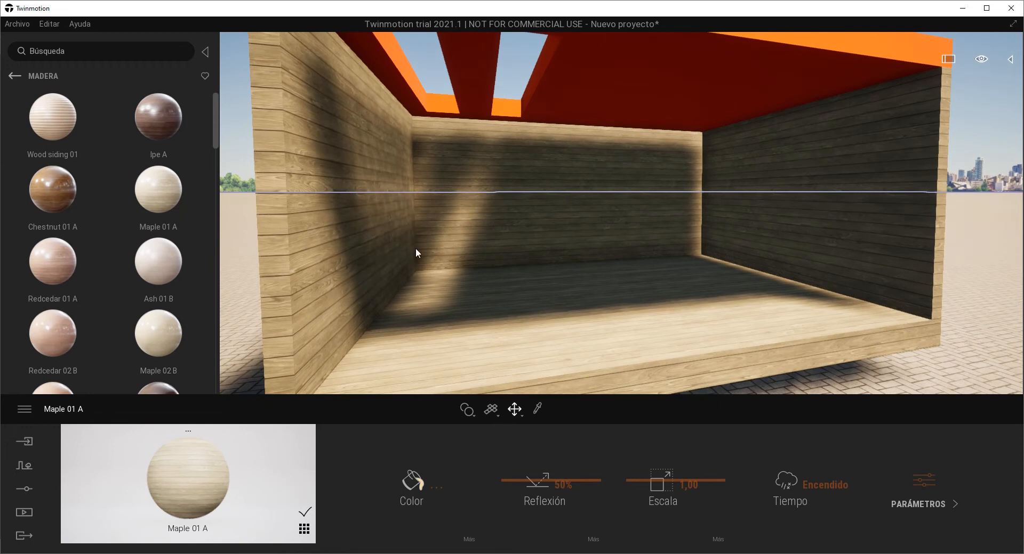
pyautogui.moveTo(550, 298); pyautogui.dragTo(571, 302, button='right')
pyautogui.scroll(4, 572, 303)
pyautogui.scroll(-4, 516, 279)
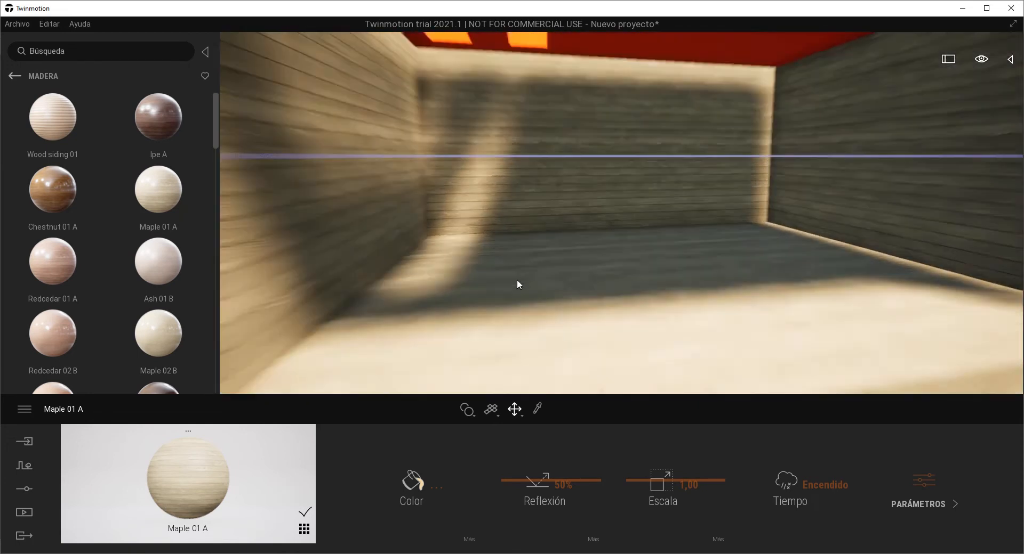
pyautogui.scroll(3, 583, 266)
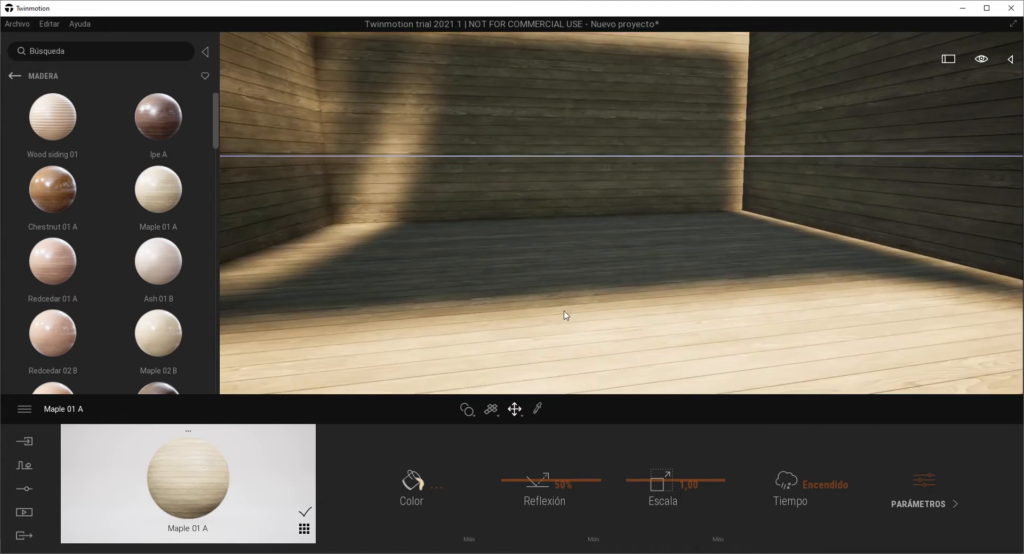
# - Switch the application mode to Aplicar al objeto and apply Chestnut 01 A to the floor only
pyautogui.moveTo(466, 414)
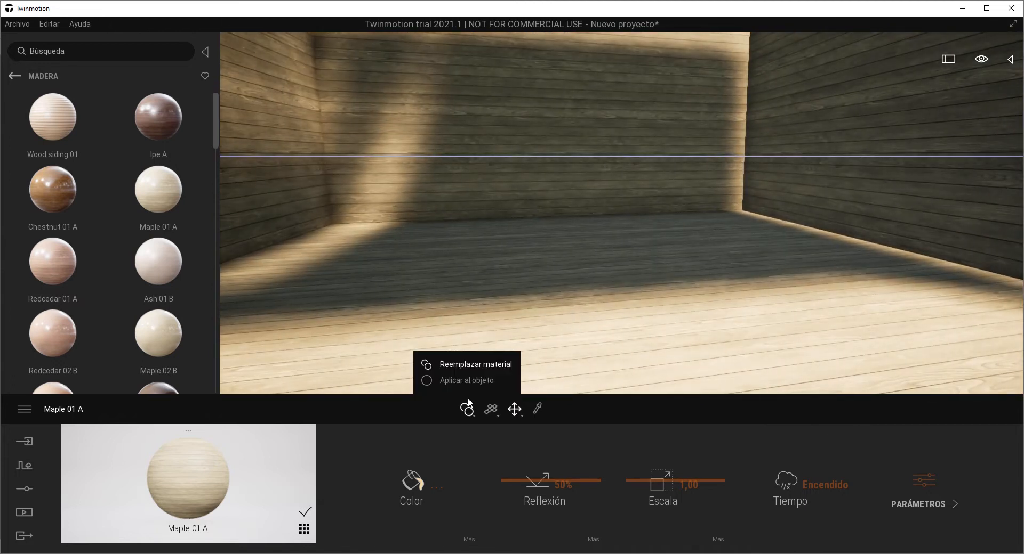
pyautogui.click(467, 382)
pyautogui.moveTo(52, 199)
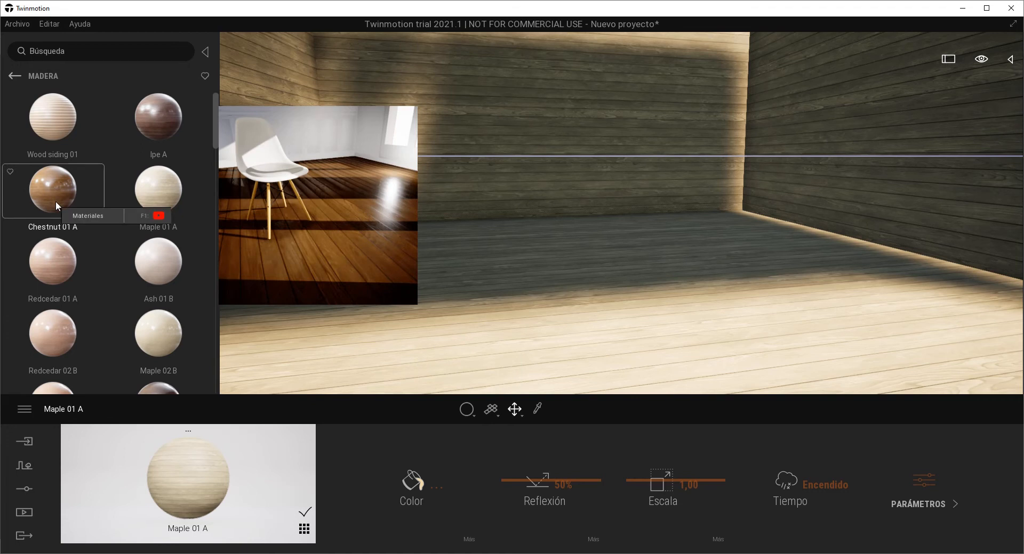
pyautogui.moveTo(55, 200); pyautogui.dragTo(527, 293)
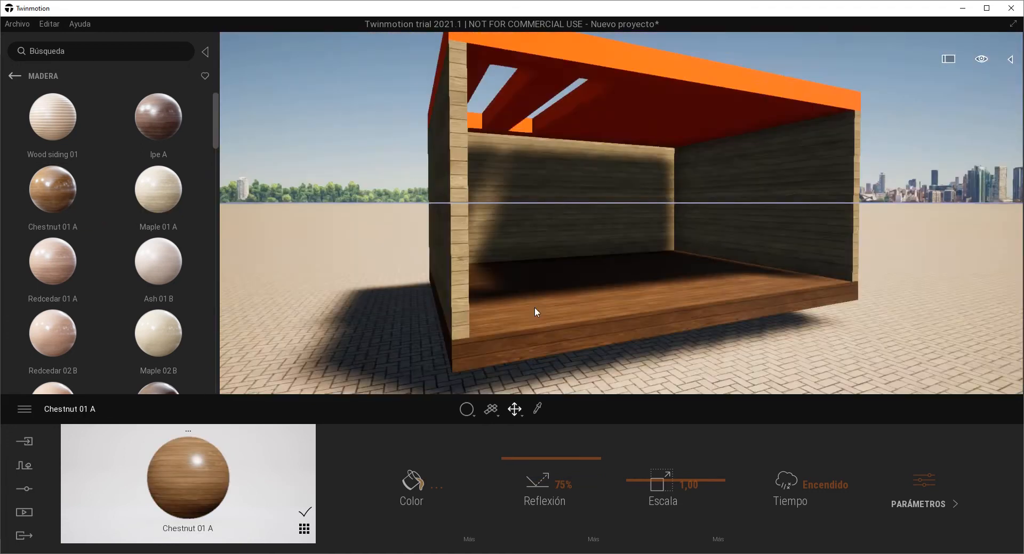
pyautogui.scroll(3, 536, 306)
pyautogui.moveTo(563, 260); pyautogui.dragTo(563, 264, button='right')
pyautogui.scroll(-1, 495, 244)
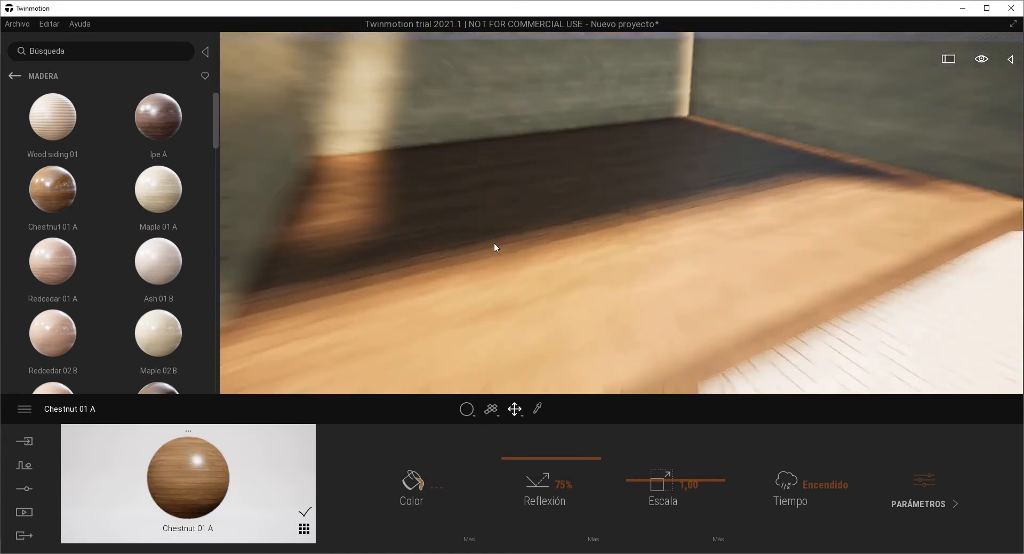
pyautogui.scroll(-5, 539, 246)
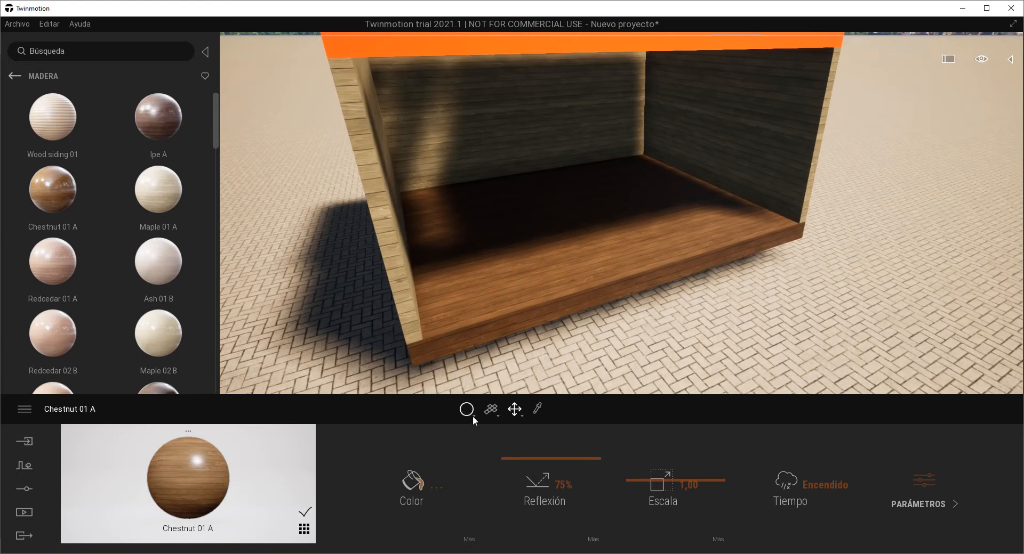
pyautogui.click(471, 413)
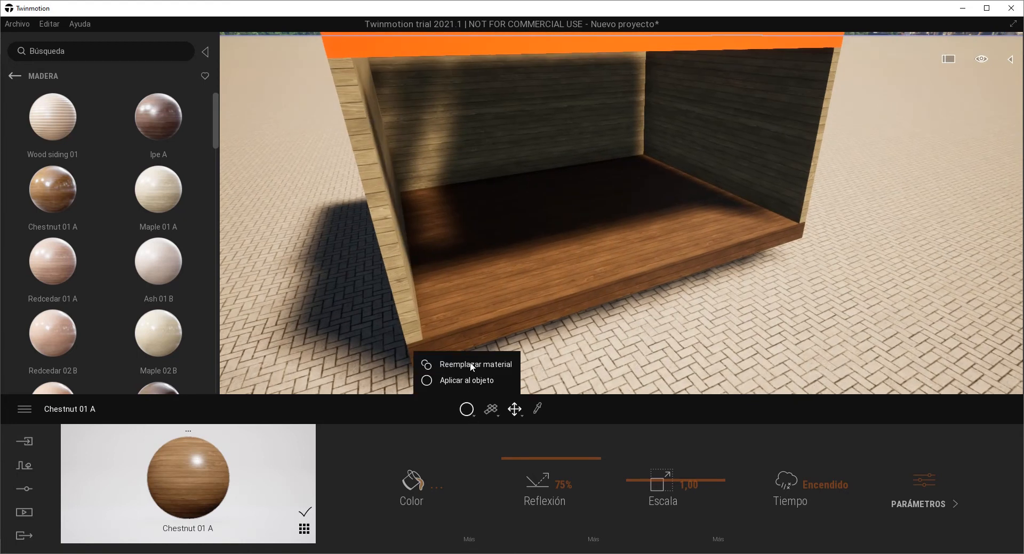
pyautogui.click(471, 364)
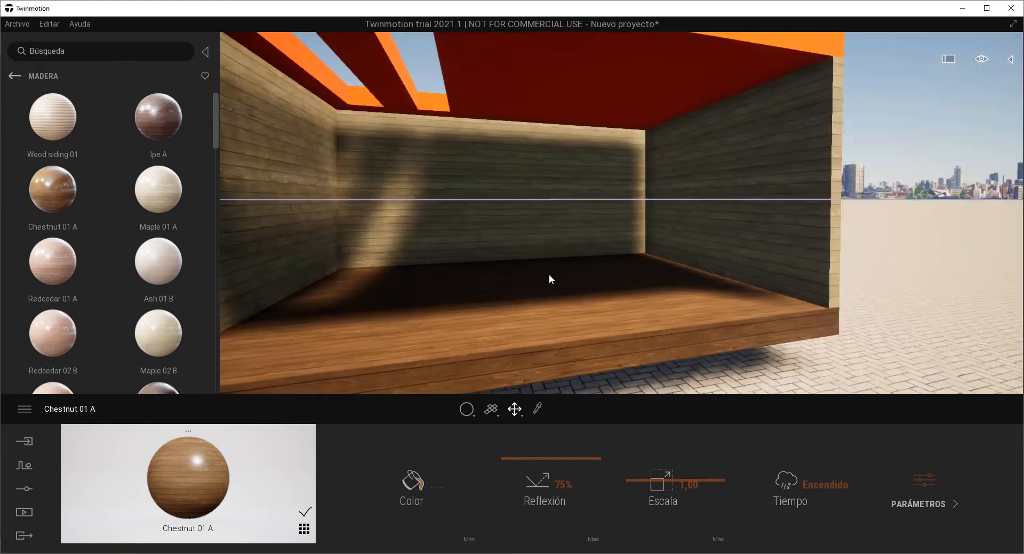
pyautogui.moveTo(549, 274); pyautogui.dragTo(576, 288, button='middle')
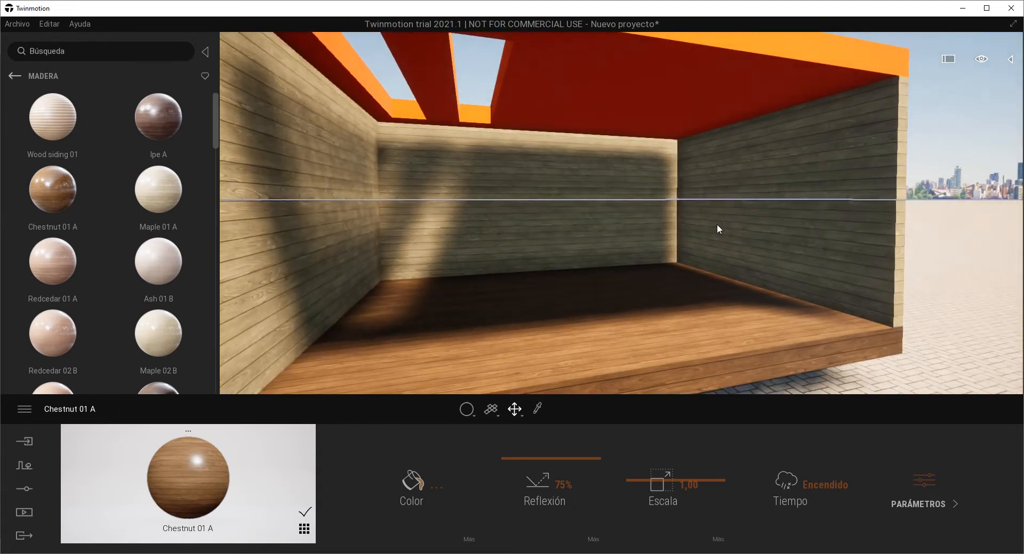
# - Try the Ladrillo material Clean brick 04 at a scale (Escala) of 0,98 on the walls, and apply Clean brick 05 instead
pyautogui.click(14, 76)
pyautogui.scroll(-1, 160, 239)
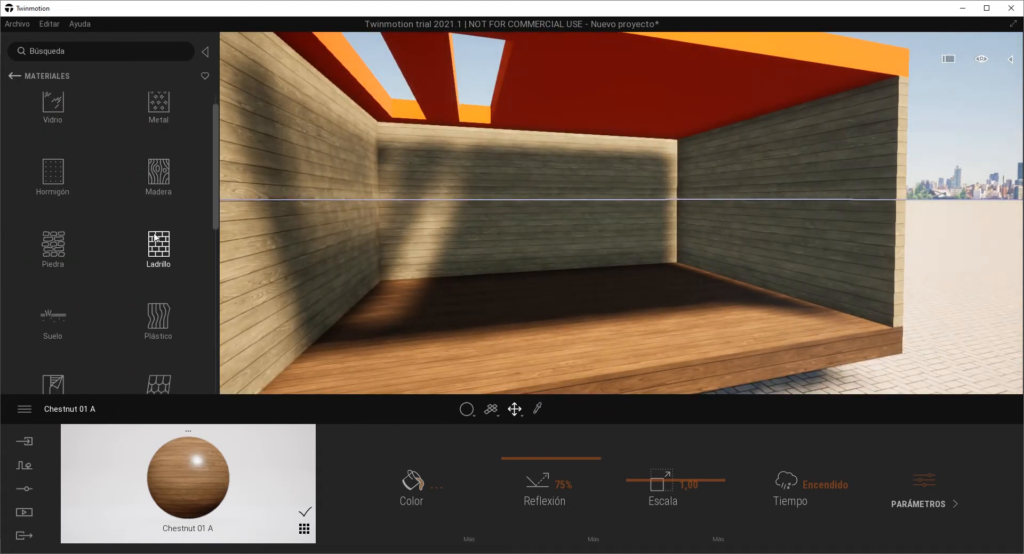
pyautogui.click(158, 262)
pyautogui.moveTo(158, 231); pyautogui.dragTo(299, 202)
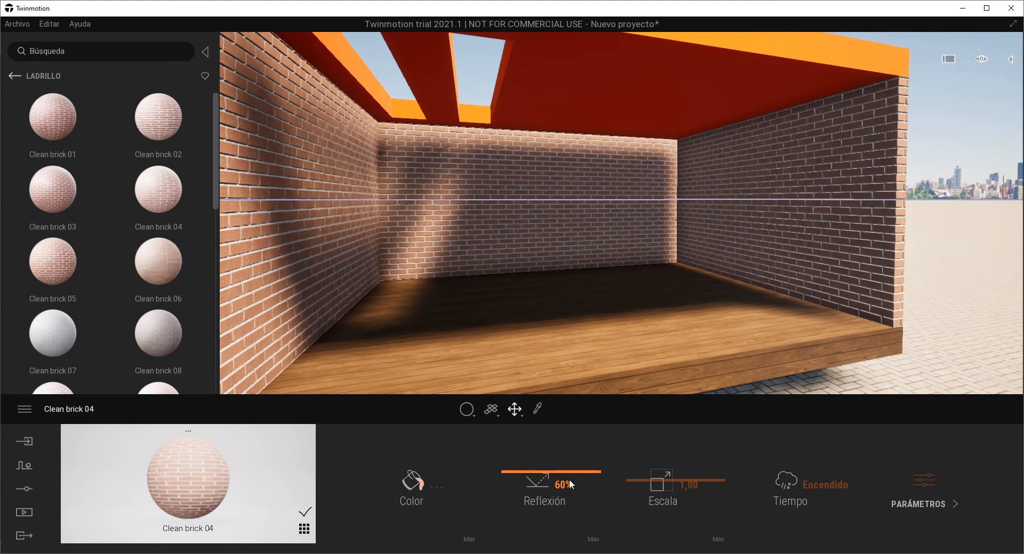
pyautogui.moveTo(670, 485)
pyautogui.mouseDown()
pyautogui.moveTo(667, 473)
pyautogui.moveTo(662, 484)
pyautogui.mouseUp()
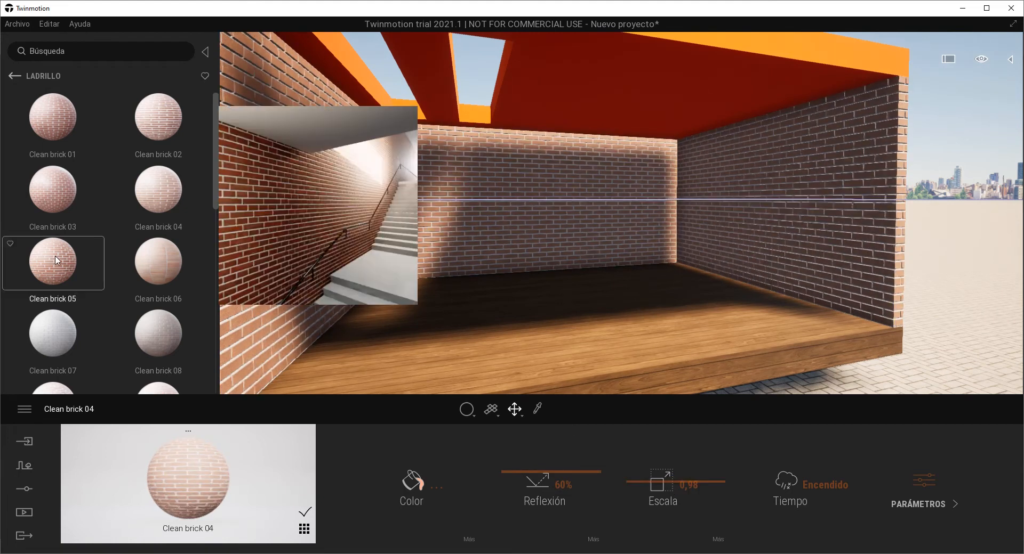
pyautogui.moveTo(67, 258); pyautogui.dragTo(477, 216)
pyautogui.scroll(-3, 526, 192)
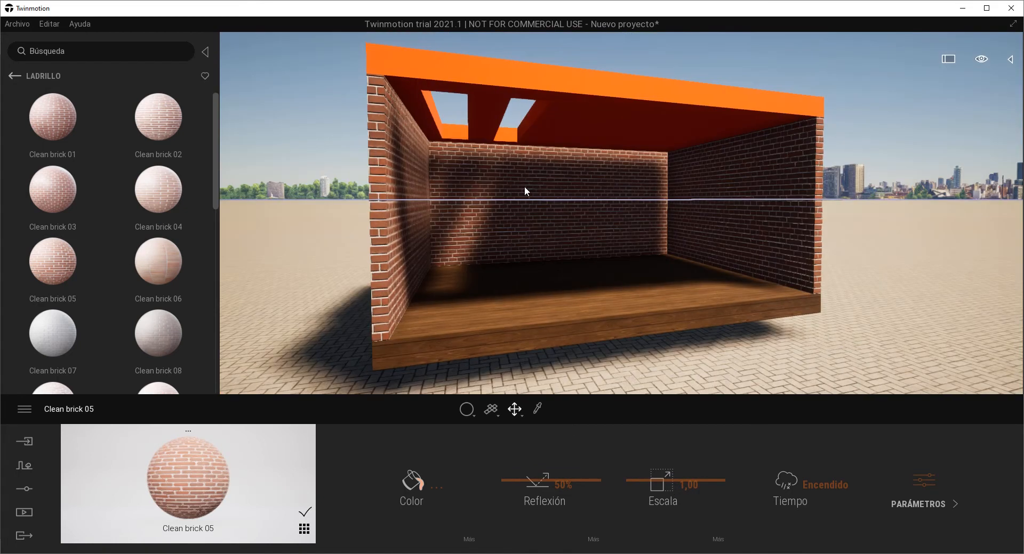
# - Apply Plaster coating 05 from the Revestimientos murales materials to the orange roof
pyautogui.click(15, 76)
pyautogui.scroll(-1, 180, 287)
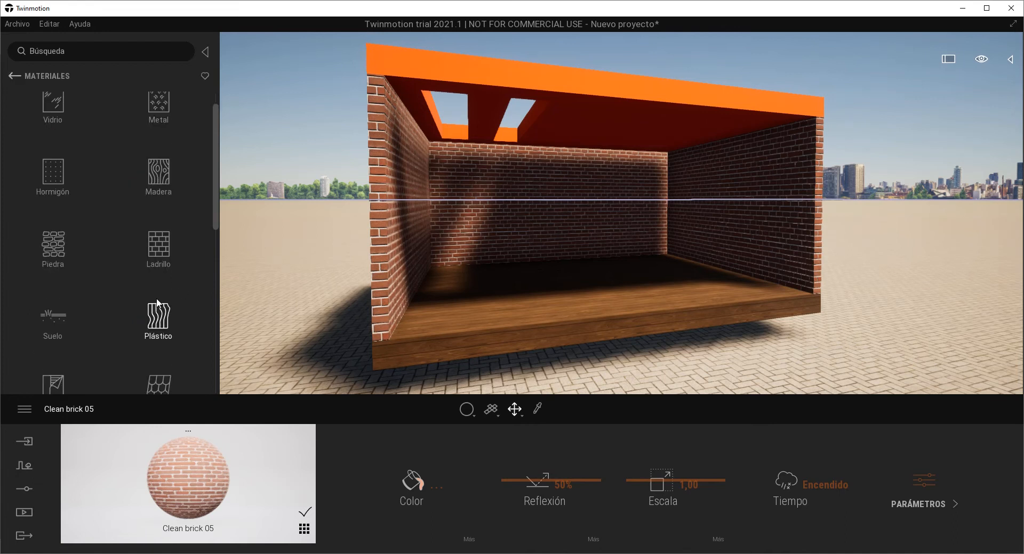
pyautogui.scroll(-1, 54, 320)
pyautogui.click(56, 264)
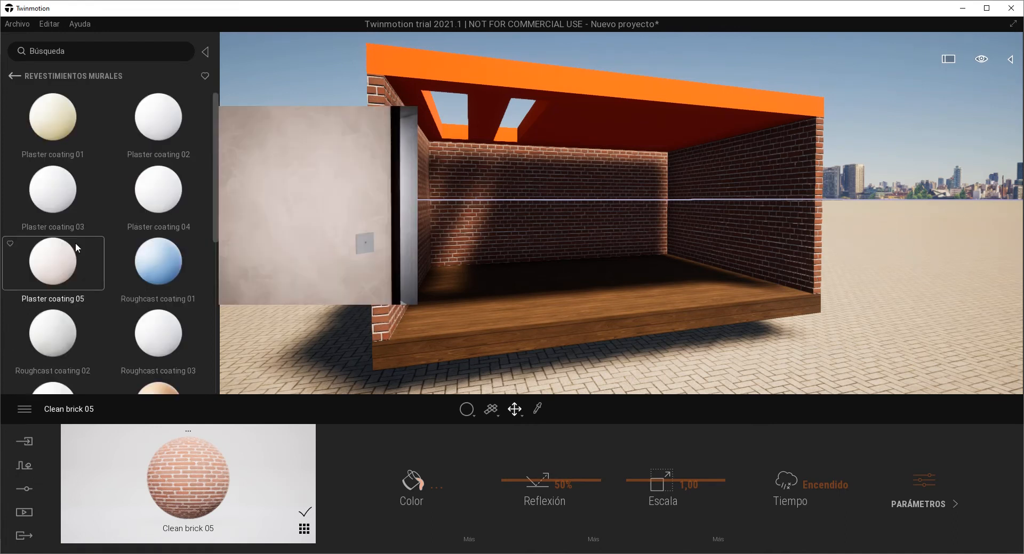
pyautogui.moveTo(75, 242); pyautogui.dragTo(488, 129)
pyautogui.scroll(3, 614, 204)
# - Examine the plaster texture on the ceiling and around the skylights up close and from outside
pyautogui.moveTo(614, 204); pyautogui.dragTo(618, 271, button='right')
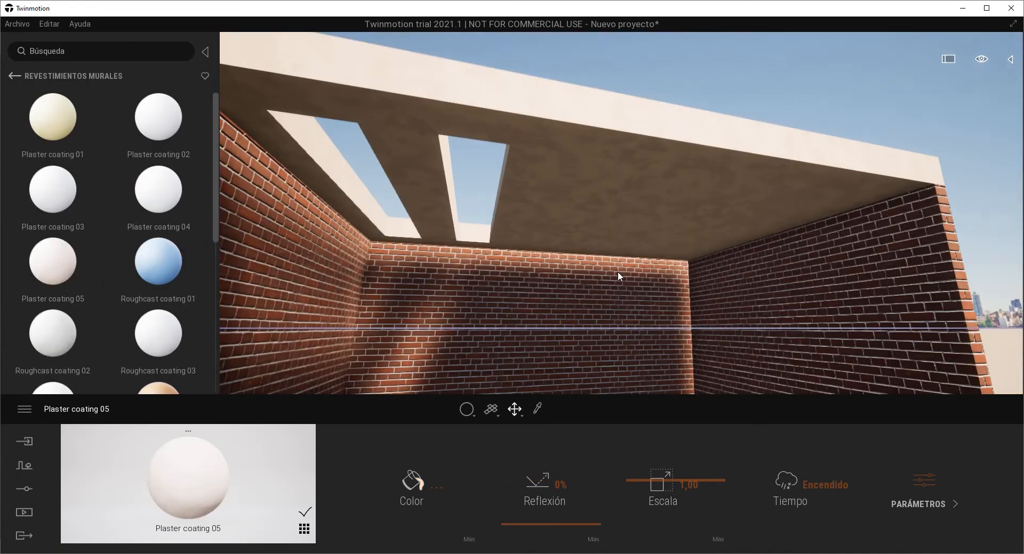
pyautogui.moveTo(618, 271); pyautogui.dragTo(619, 268, button='middle')
pyautogui.moveTo(619, 267); pyautogui.dragTo(667, 189, button='right')
pyautogui.scroll(3, 670, 214)
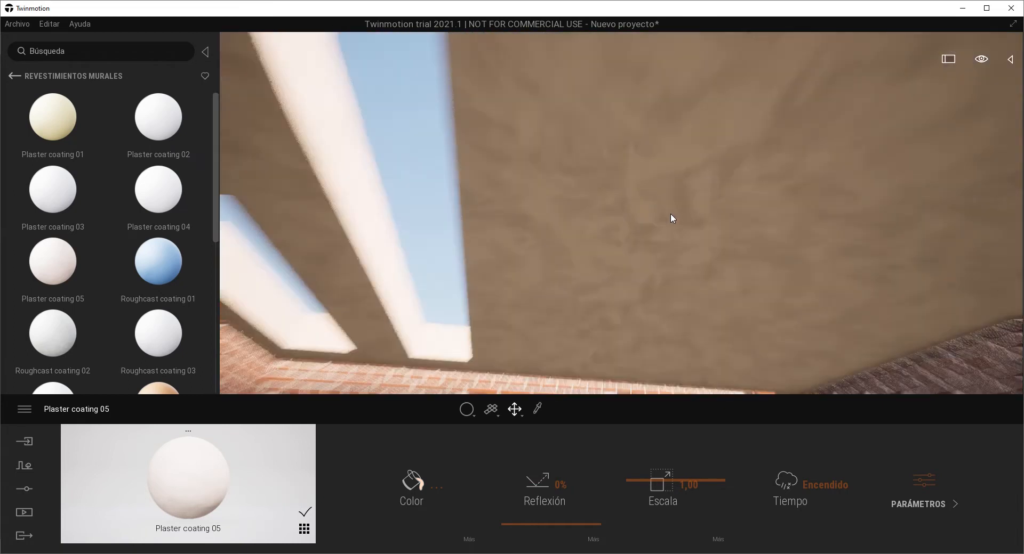
pyautogui.scroll(-3, 661, 229)
pyautogui.scroll(5, 664, 213)
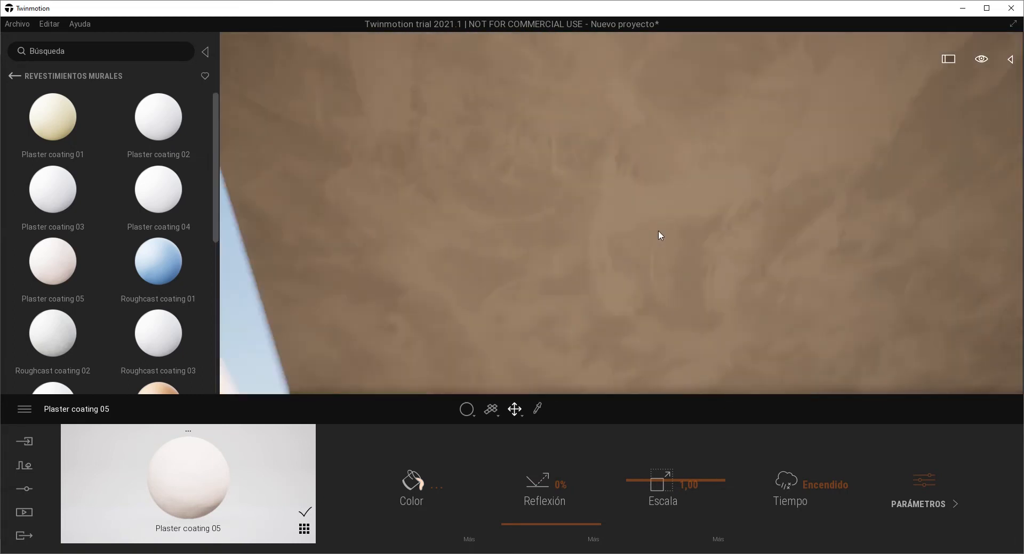
pyautogui.scroll(-8, 642, 237)
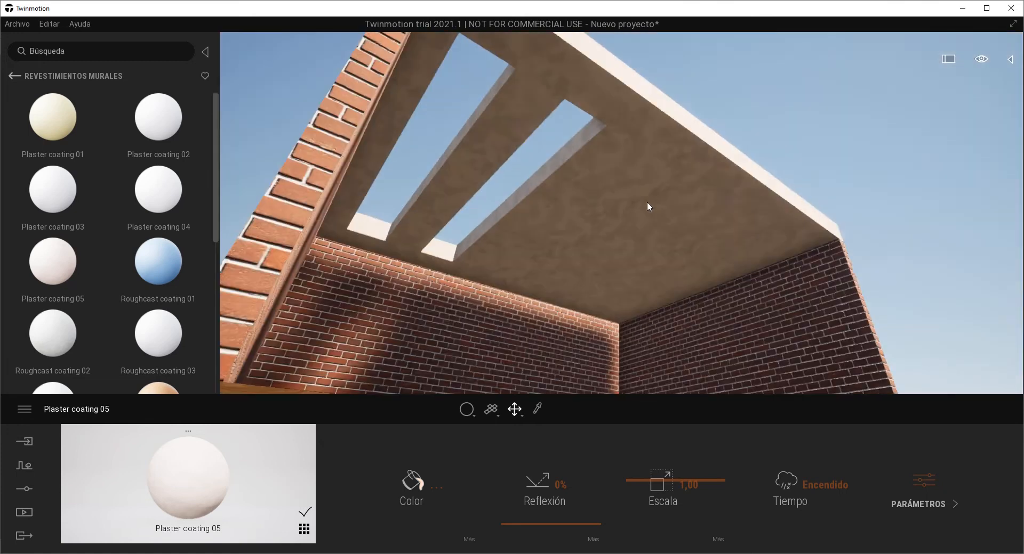
pyautogui.moveTo(647, 203); pyautogui.dragTo(635, 209, button='right')
pyautogui.scroll(-5, 636, 162)
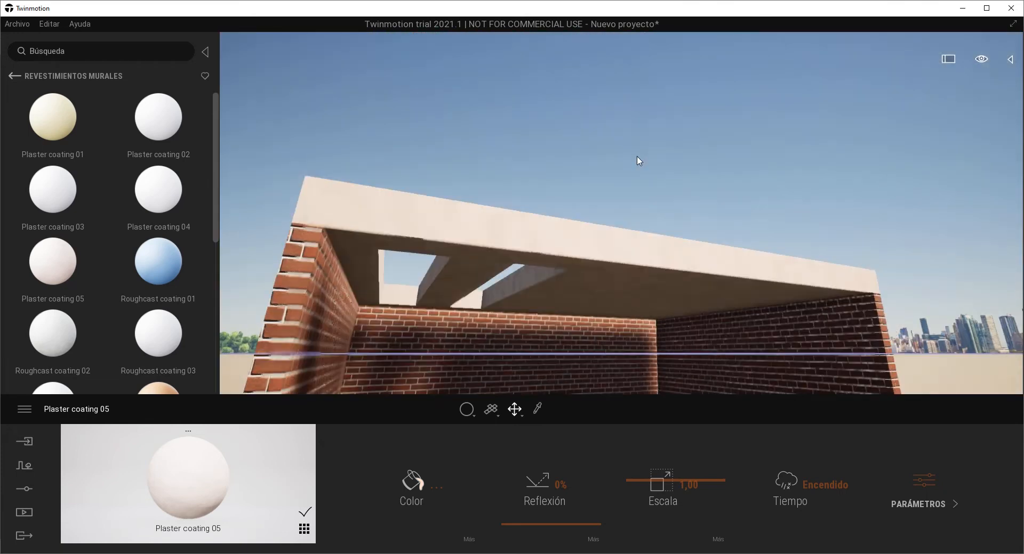
# - Replace the roof's plaster with Plaster coating 03 and check it together with the brick walls and wooden floor
pyautogui.moveTo(34, 202)
pyautogui.moveTo(33, 202); pyautogui.dragTo(541, 231)
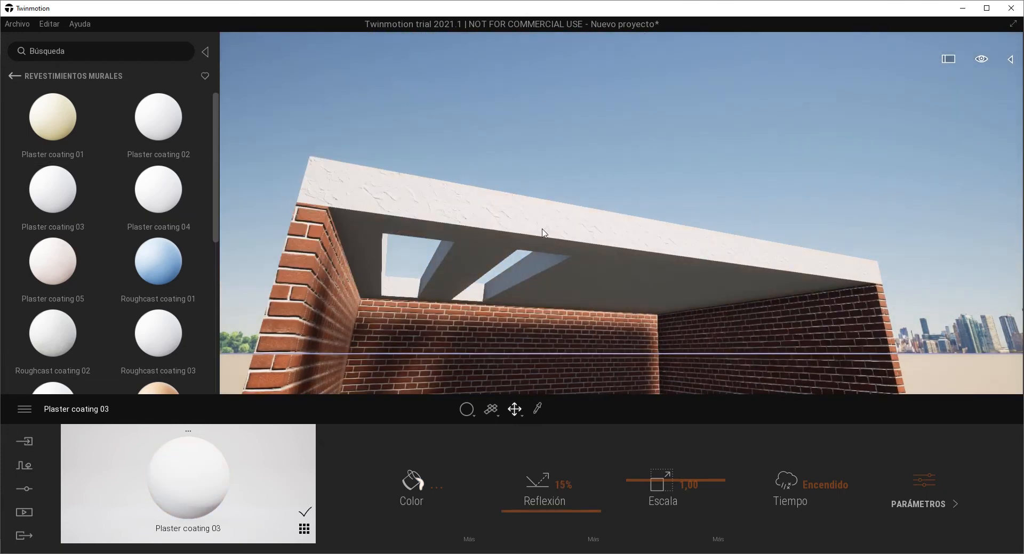
pyautogui.scroll(5, 564, 221)
pyautogui.scroll(-6, 564, 236)
pyautogui.moveTo(564, 240); pyautogui.dragTo(581, 245, button='right')
pyautogui.scroll(3, 602, 221)
pyautogui.scroll(-4, 563, 242)
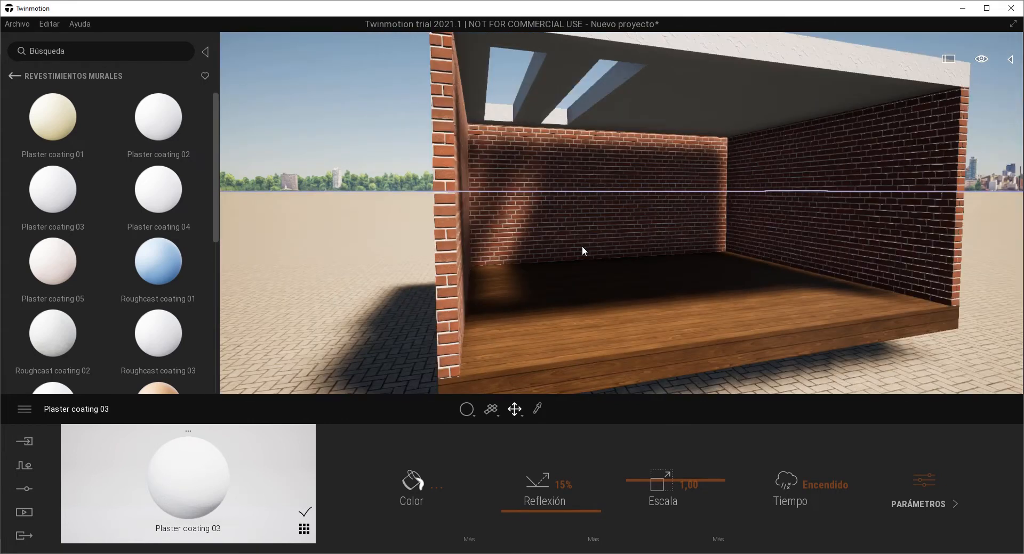
pyautogui.moveTo(581, 246); pyautogui.dragTo(668, 244, button='middle')
pyautogui.scroll(3, 605, 268)
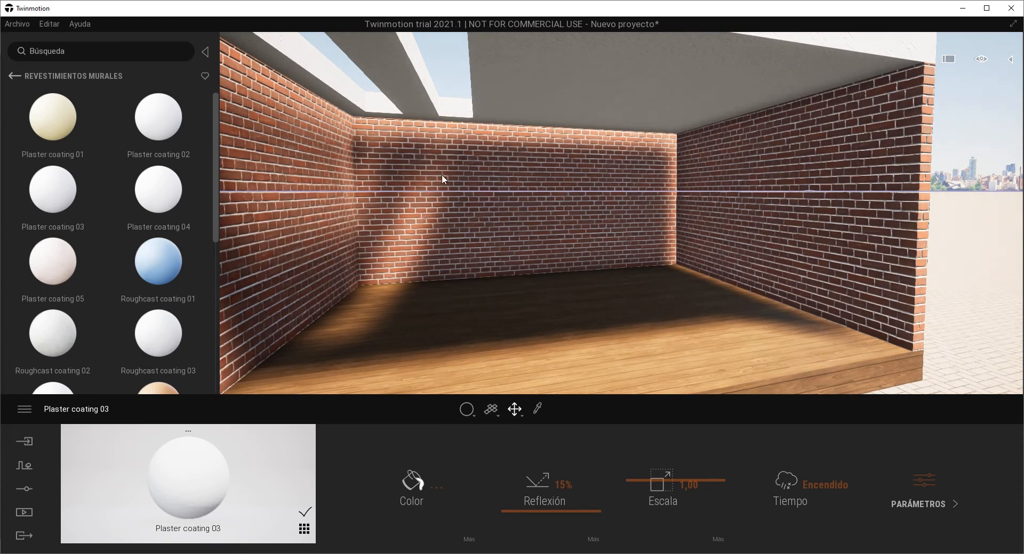
# - Switch to SketchUp and paint the back and right inner walls with the color 0064_VerdeChillón
pyautogui.scroll(-5, 619, 195)
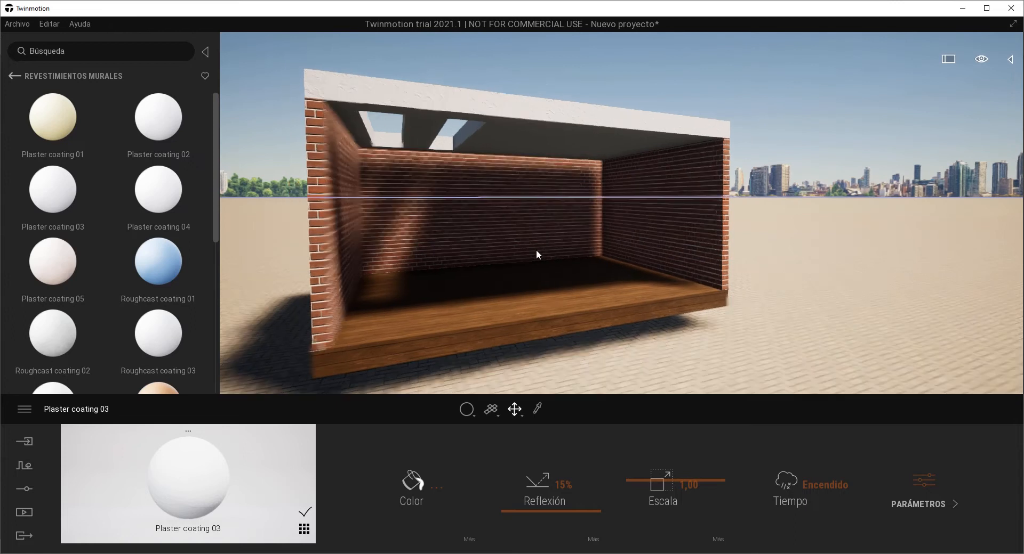
pyautogui.scroll(3, 555, 273)
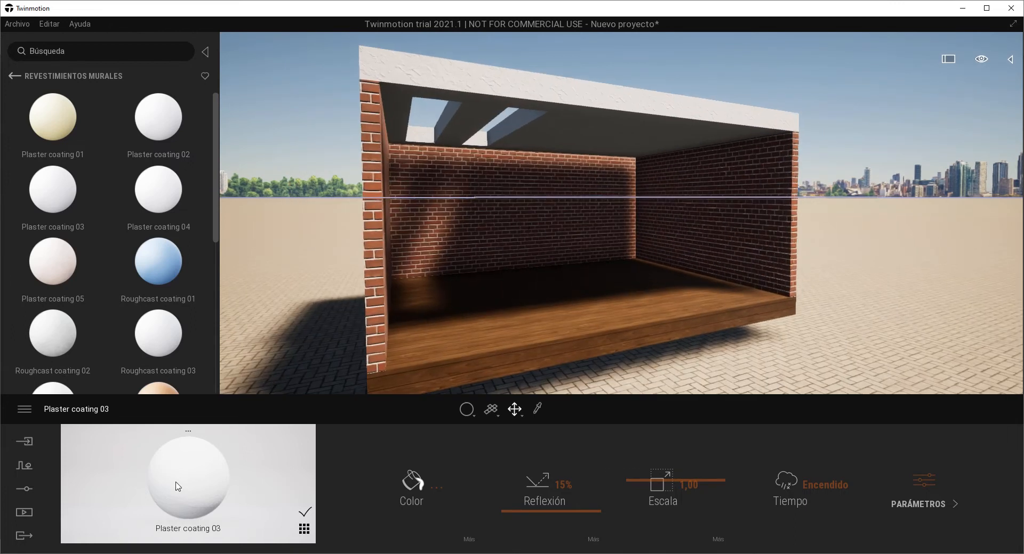
pyautogui.hotkey('alt', 'Tab')
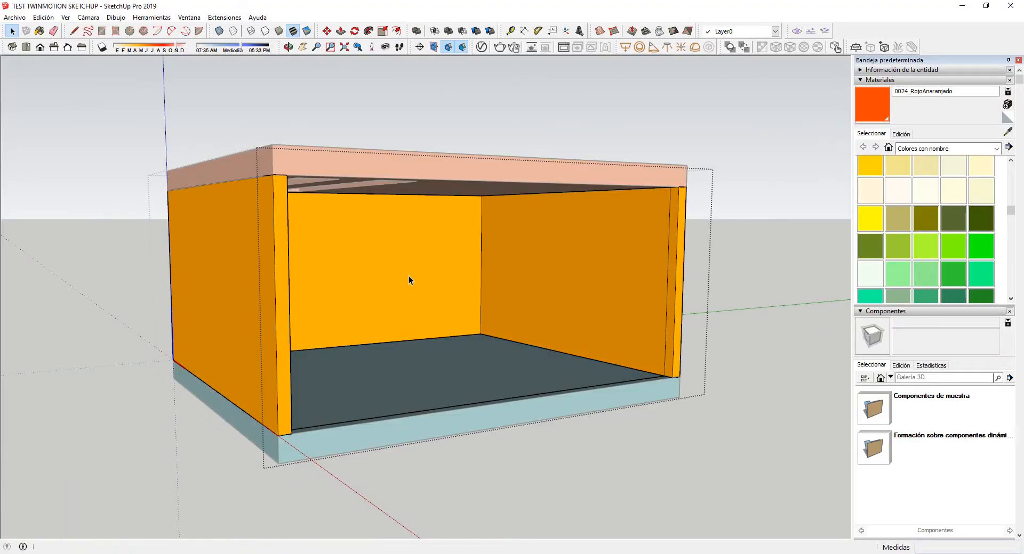
pyautogui.click(963, 254)
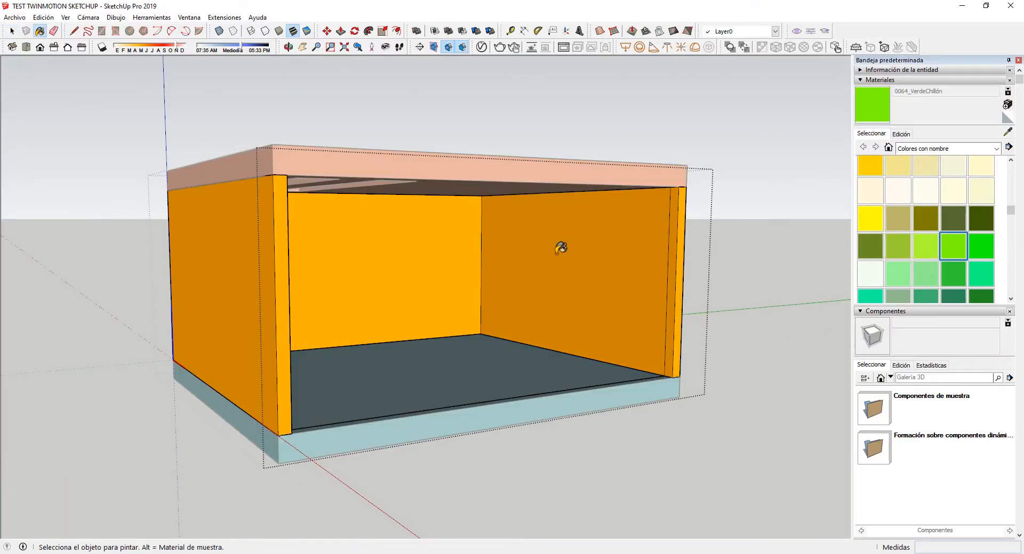
pyautogui.click(414, 263)
pyautogui.moveTo(413, 263)
pyautogui.mouseDown(button='middle')
pyautogui.moveTo(430, 283)
pyautogui.moveTo(483, 283)
pyautogui.mouseUp(button='middle')
pyautogui.click(590, 274)
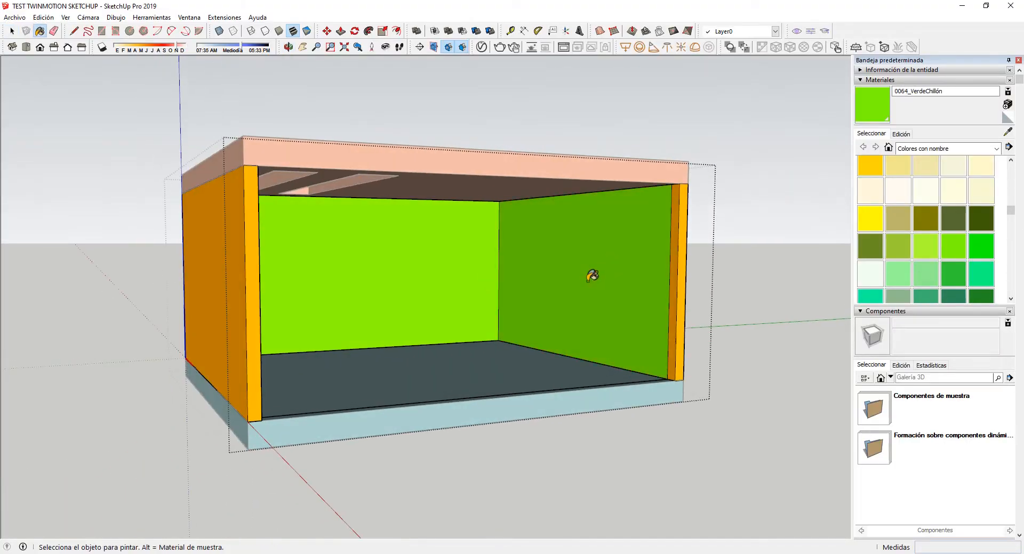
# - Paint the front end faces of the right wall with 0064_VerdeChillón as well
pyautogui.moveTo(589, 274)
pyautogui.mouseDown(button='middle')
pyautogui.moveTo(391, 293)
pyautogui.moveTo(707, 319)
pyautogui.moveTo(226, 275)
pyautogui.moveTo(200, 263)
pyautogui.moveTo(720, 288)
pyautogui.mouseUp(button='middle')
pyautogui.scroll(2, 706, 319)
pyautogui.click(654, 306)
pyautogui.click(662, 305)
pyautogui.click(221, 258)
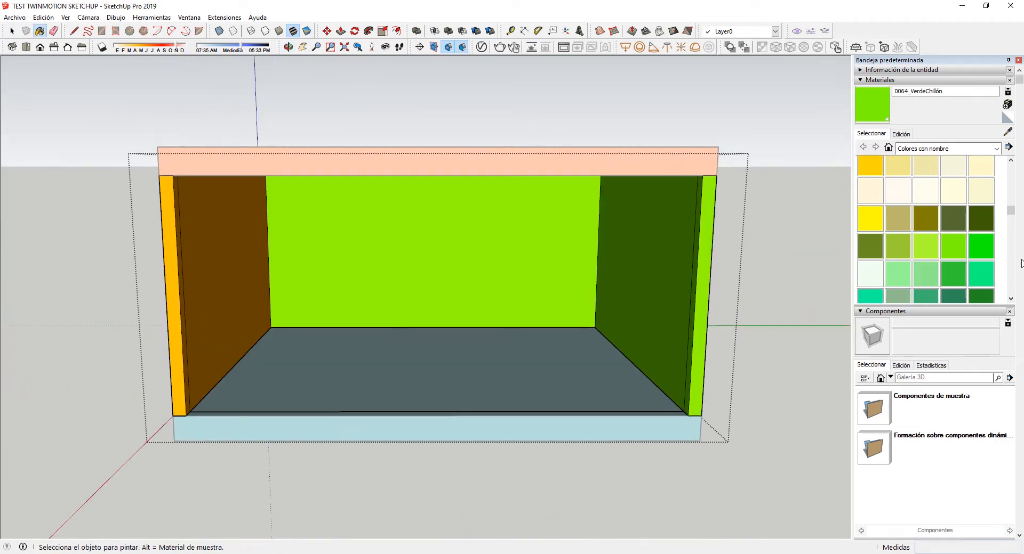
# - Paint the left inner wall with the color 0127_Magenta and leave the group being edited
pyautogui.scroll(-4, 924, 270)
pyautogui.click(897, 285)
pyautogui.click(210, 251)
pyautogui.moveTo(210, 251)
pyautogui.mouseDown(button='middle')
pyautogui.moveTo(204, 288)
pyautogui.moveTo(176, 292)
pyautogui.moveTo(1017, 285)
pyautogui.moveTo(421, 284)
pyautogui.moveTo(158, 261)
pyautogui.moveTo(399, 253)
pyautogui.moveTo(354, 153)
pyautogui.moveTo(759, 122)
pyautogui.mouseUp(button='middle')
pyautogui.scroll(3, 176, 293)
pyautogui.scroll(-3, 159, 286)
pyautogui.click(12, 47)
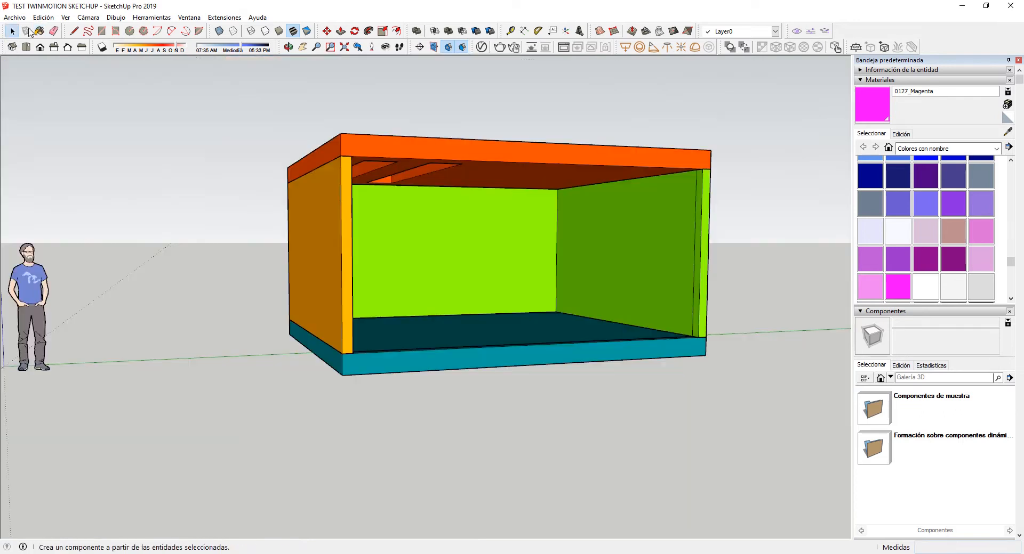
# - Save the SketchUp model and synchronize it with Twinmotion through the direct link
pyautogui.click(15, 17)
pyautogui.click(37, 69)
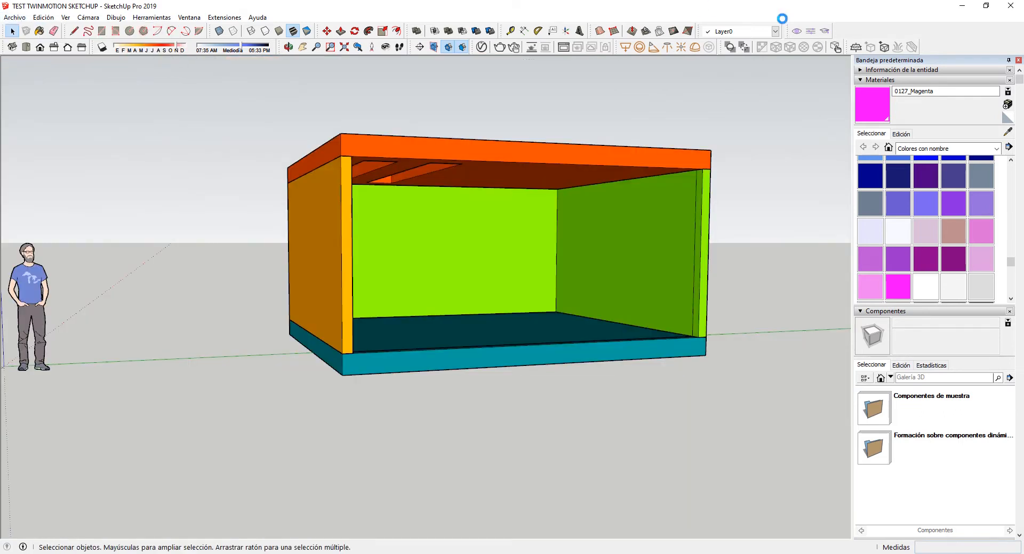
pyautogui.click(798, 32)
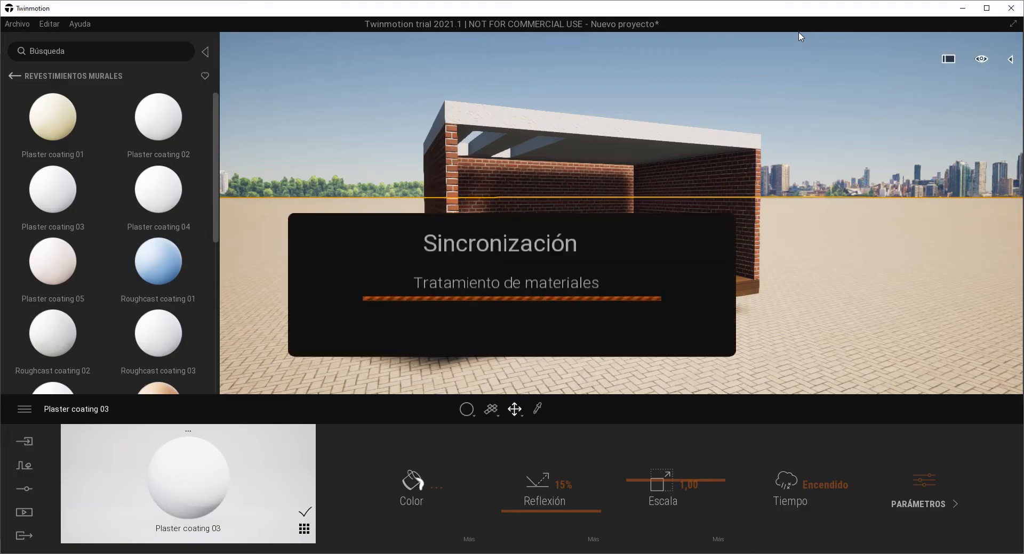
# - Apply Plaster coating 03 to the left inner wall
pyautogui.moveTo(588, 218); pyautogui.dragTo(746, 259, button='right')
pyautogui.moveTo(746, 258); pyautogui.dragTo(747, 258, button='middle')
pyautogui.moveTo(56, 191); pyautogui.dragTo(336, 212)
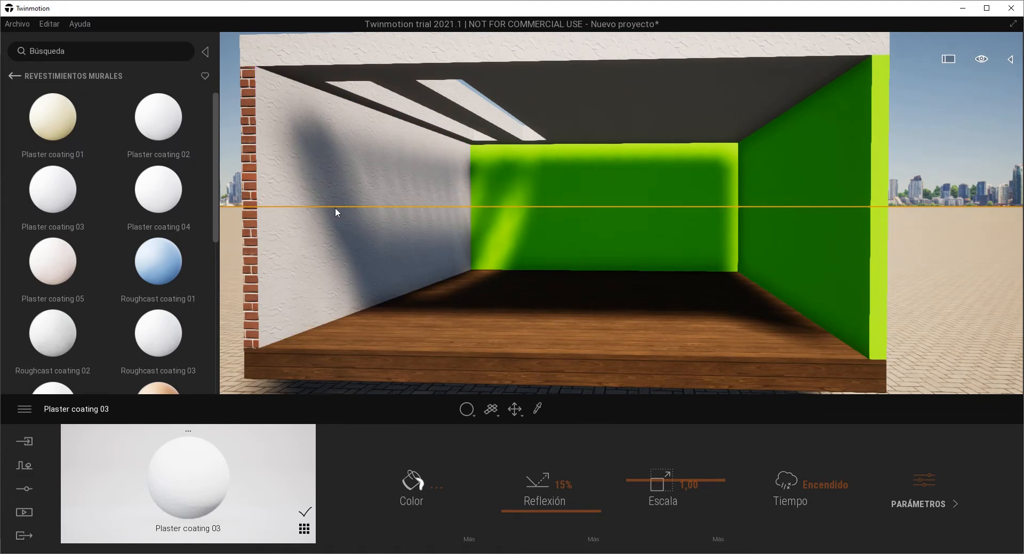
# - Apply Clean brick 08 from the Ladrillo materials to the green back wall and view it from inside
pyautogui.click(14, 76)
pyautogui.scroll(-3, 138, 281)
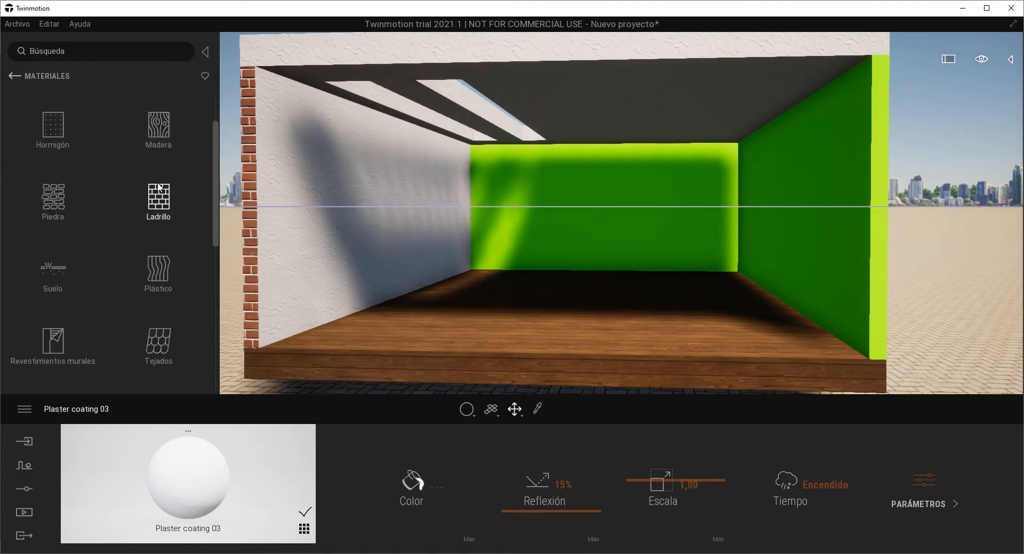
pyautogui.click(158, 194)
pyautogui.moveTo(158, 327); pyautogui.dragTo(554, 251)
pyautogui.moveTo(555, 251); pyautogui.dragTo(504, 258, button='right')
pyautogui.press('a')
pyautogui.press('s')
pyautogui.press('a')
pyautogui.press('d')
# - Switch back to SketchUp and examine how the building's faces are separated by color
pyautogui.moveTo(87, 553)
pyautogui.click(87, 519)
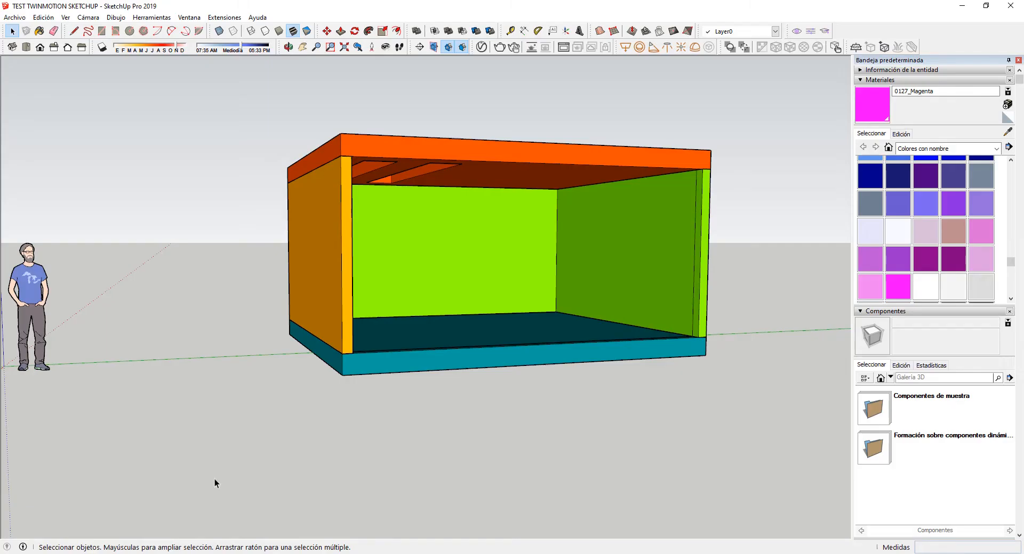
pyautogui.moveTo(548, 281)
pyautogui.mouseDown(button='middle')
pyautogui.moveTo(299, 293)
pyautogui.moveTo(273, 305)
pyautogui.moveTo(765, 293)
pyautogui.moveTo(192, 294)
pyautogui.moveTo(463, 397)
pyautogui.moveTo(656, 256)
pyautogui.moveTo(523, 166)
pyautogui.moveTo(576, 297)
pyautogui.moveTo(551, 281)
pyautogui.mouseUp(button='middle')
pyautogui.scroll(4, 551, 280)
pyautogui.scroll(-5, 430, 319)
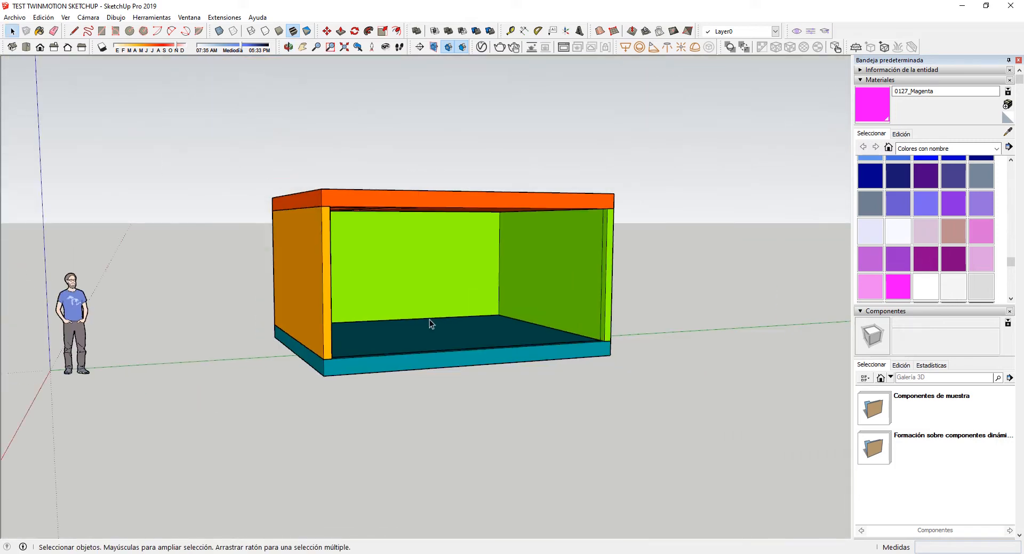
pyautogui.scroll(3, 430, 319)
# - Switch to Revit and examine the house in the 3D view from several sides
pyautogui.click(115, 553)
pyautogui.scroll(2, 563, 276)
pyautogui.scroll(-4, 564, 276)
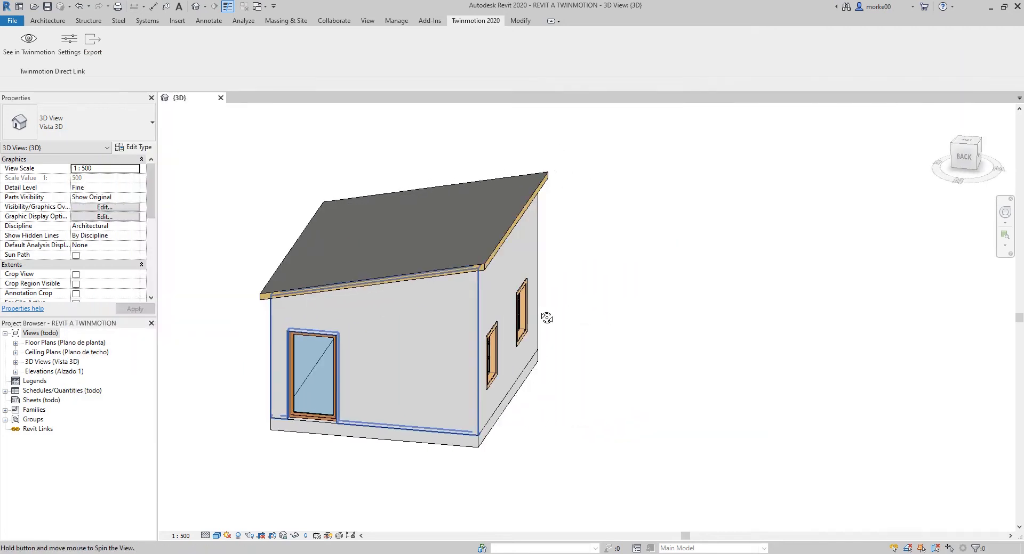
pyautogui.keyDown('shift'); pyautogui.moveTo(546, 318); pyautogui.dragTo(352, 277, button='middle'); pyautogui.keyUp('shift')
pyautogui.moveTo(352, 277); pyautogui.dragTo(477, 304, button='middle')
pyautogui.keyDown('shift'); pyautogui.moveTo(499, 244); pyautogui.dragTo(540, 288, button='middle'); pyautogui.keyUp('shift')
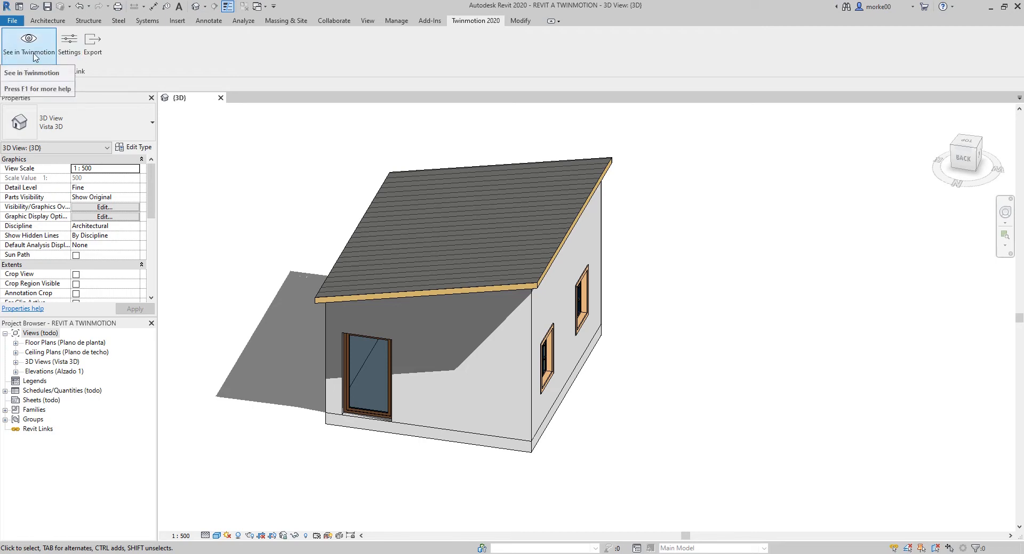
# - Choose No merge in the Twinmotion synchronization settings and save the settings as defaults
pyautogui.click(75, 44)
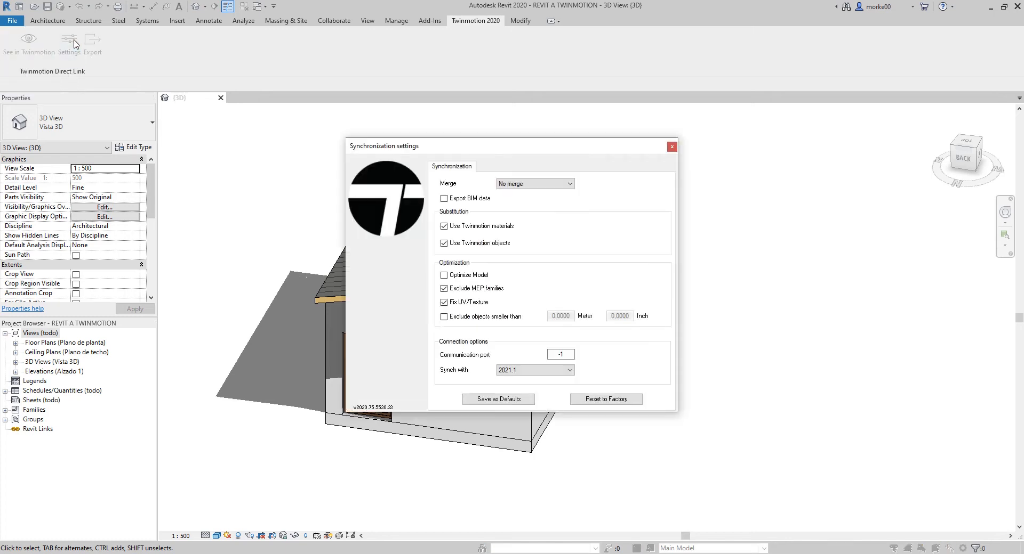
pyautogui.click(671, 146)
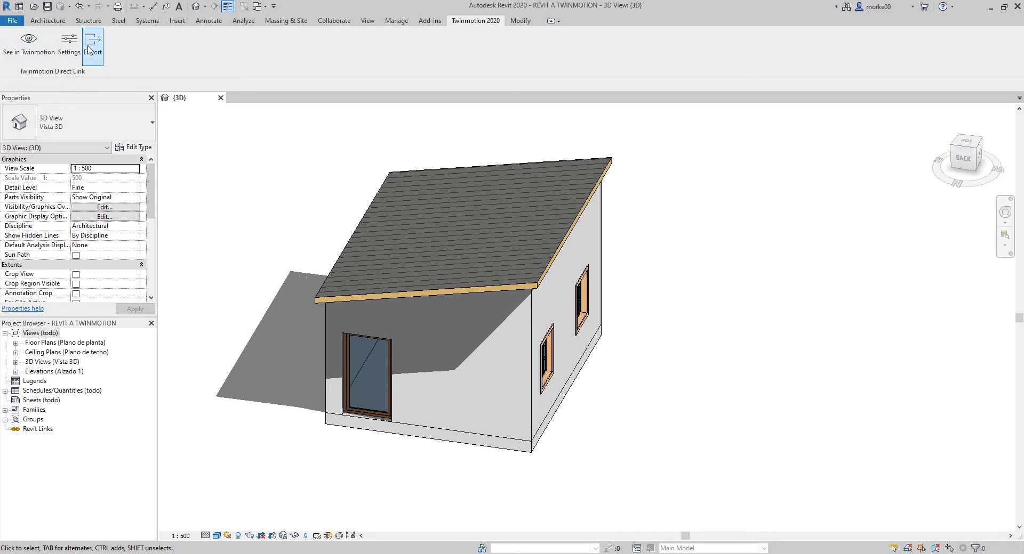
pyautogui.click(67, 51)
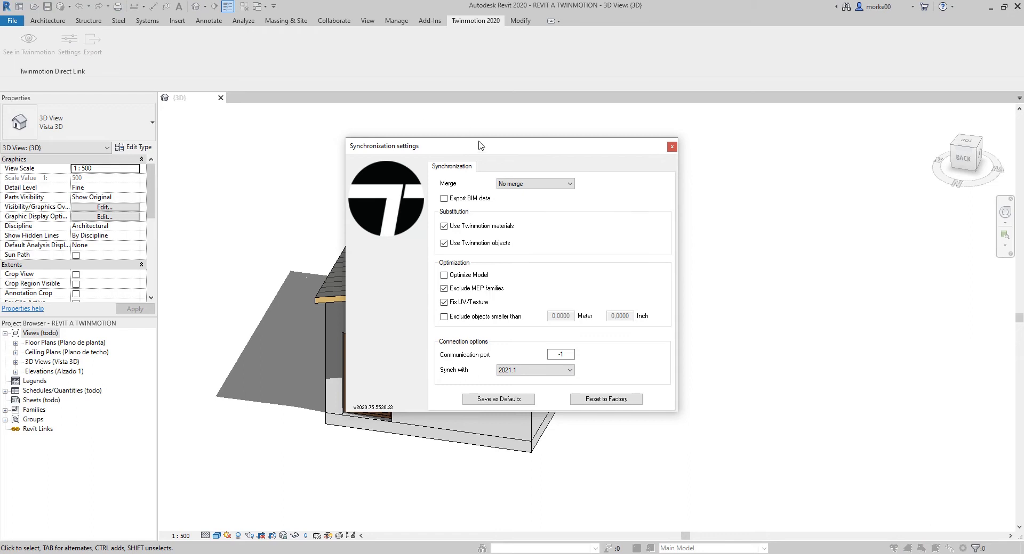
pyautogui.moveTo(462, 149); pyautogui.dragTo(451, 138)
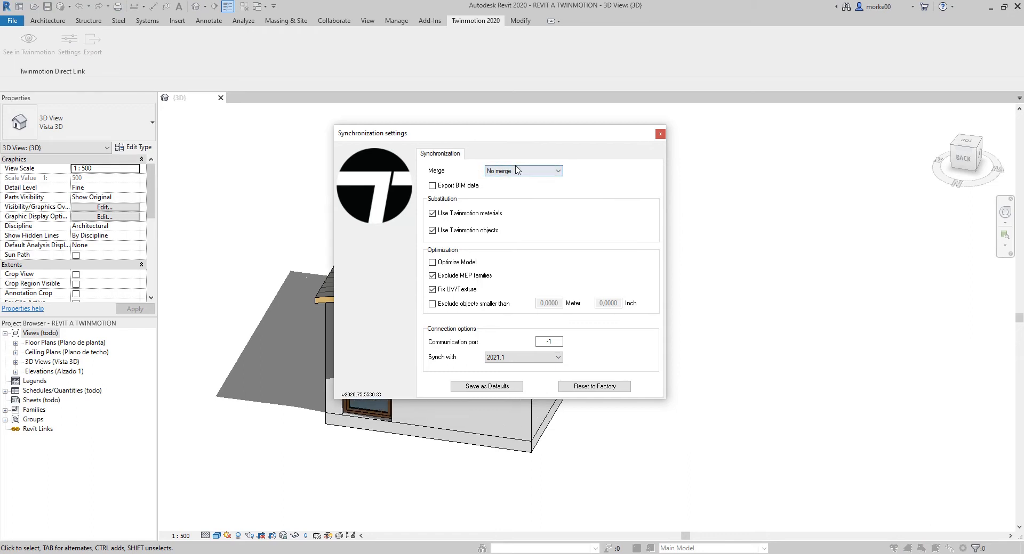
pyautogui.click(486, 171)
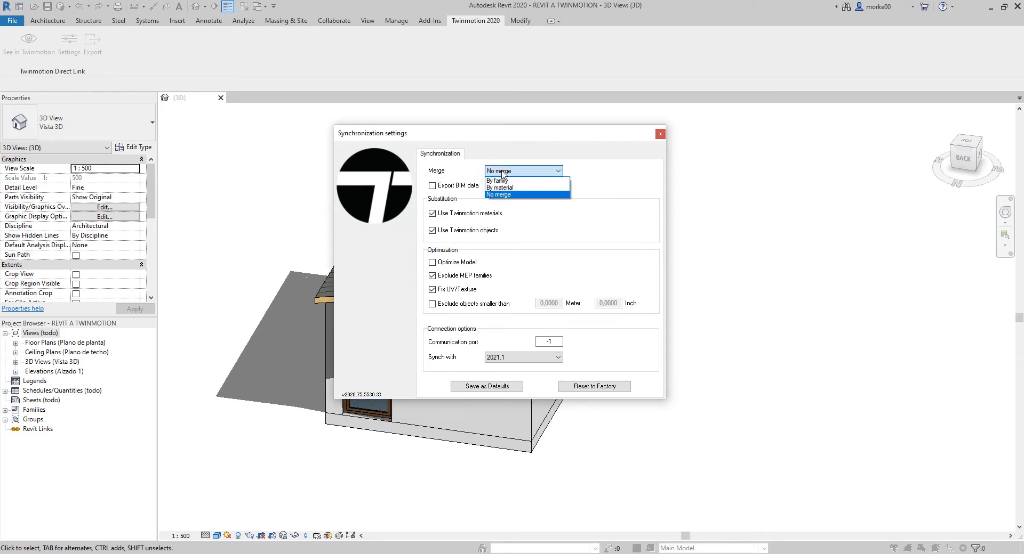
pyautogui.click(518, 194)
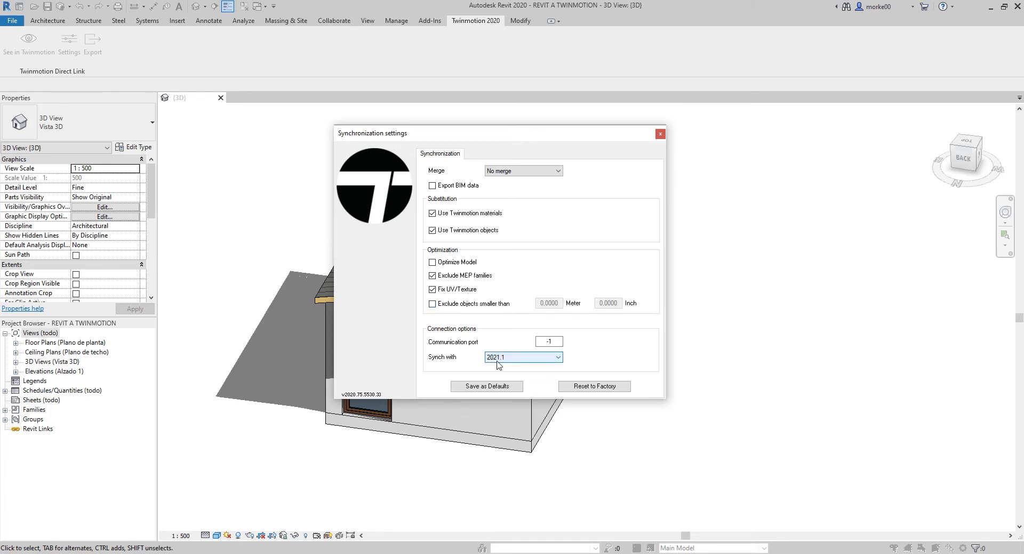
pyautogui.click(498, 389)
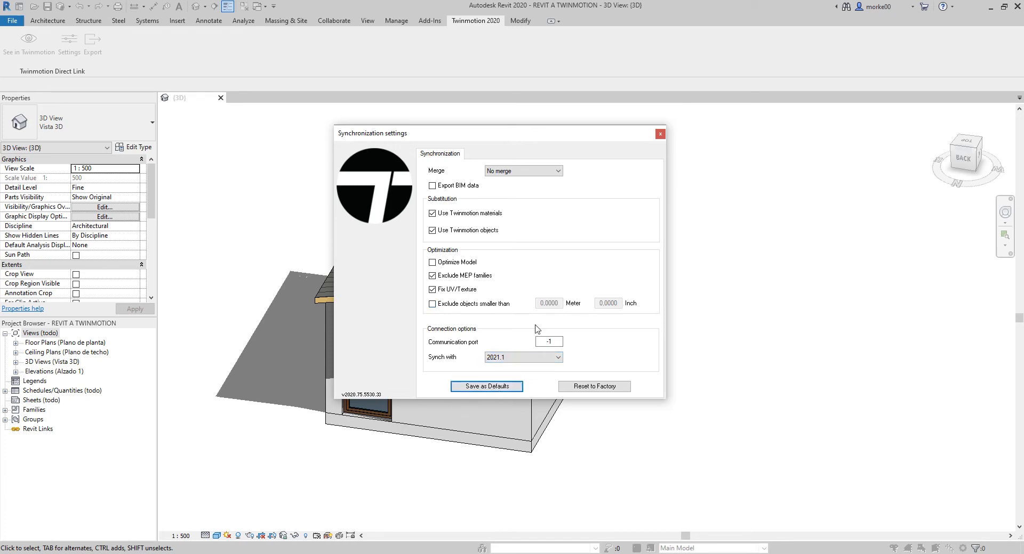
pyautogui.click(660, 134)
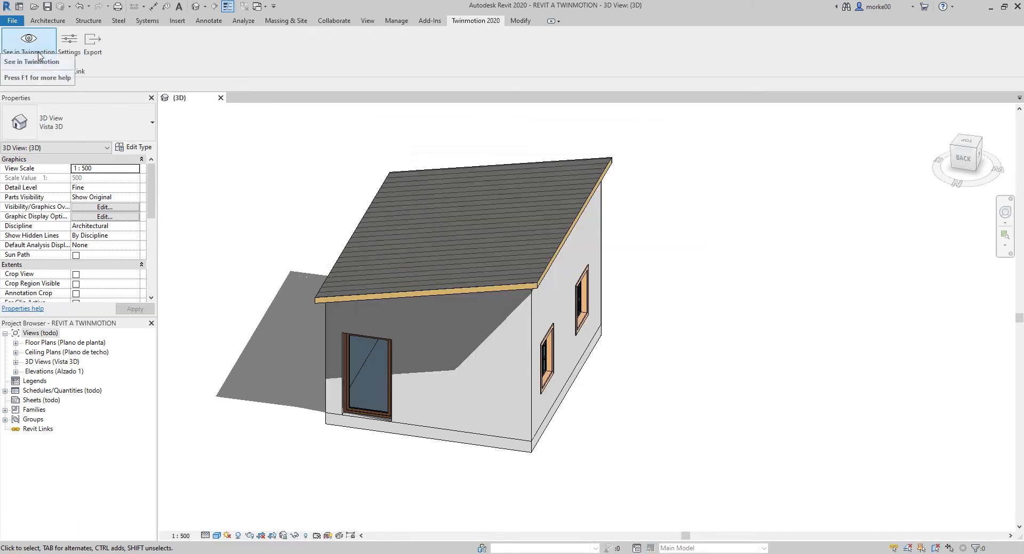
# - Send the Revit house to Twinmotion through the direct link as a new project (Nuevo proyecto)
pyautogui.click(12, 48)
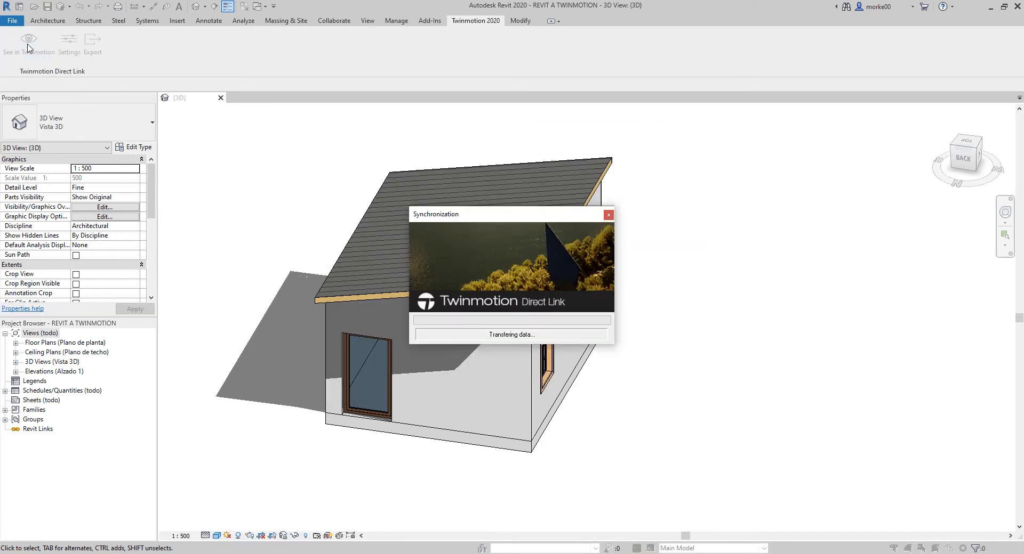
pyautogui.click(519, 285)
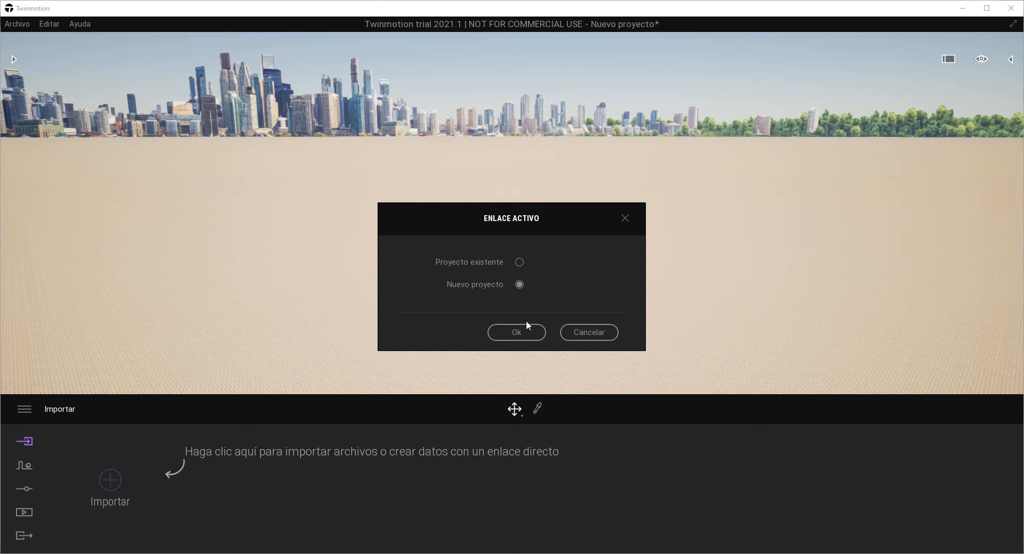
pyautogui.click(524, 328)
pyautogui.click(520, 326)
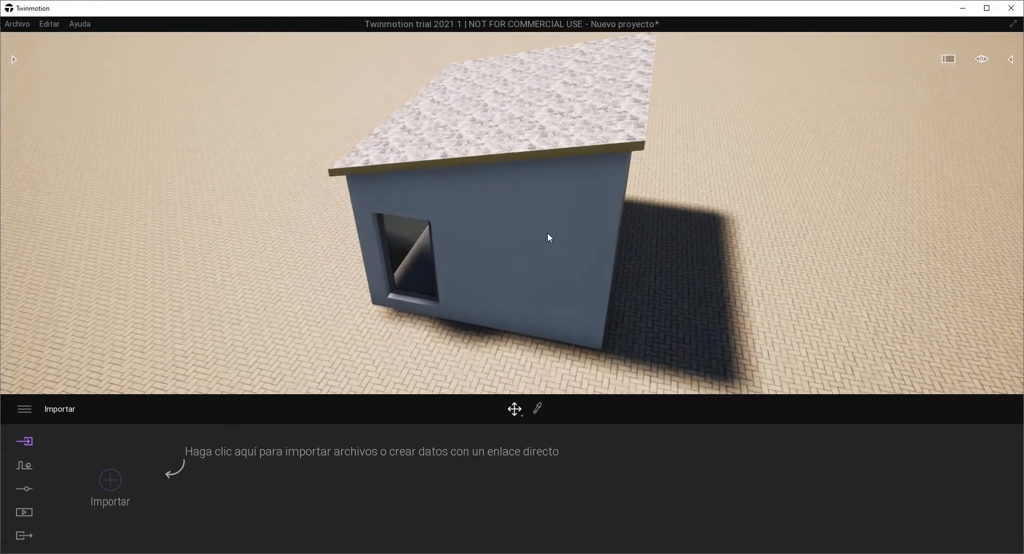
# - Examine the house transferred to Twinmotion, including its door, windows and roof
pyautogui.moveTo(548, 234); pyautogui.dragTo(547, 233, button='middle')
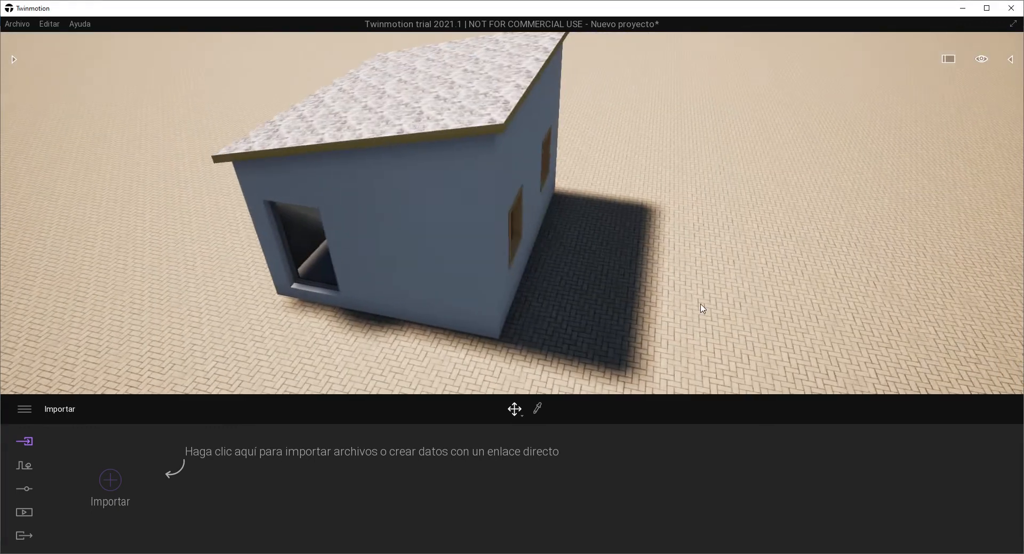
pyautogui.moveTo(702, 304); pyautogui.dragTo(702, 304, button='right')
pyautogui.moveTo(689, 317); pyautogui.dragTo(688, 317, button='middle')
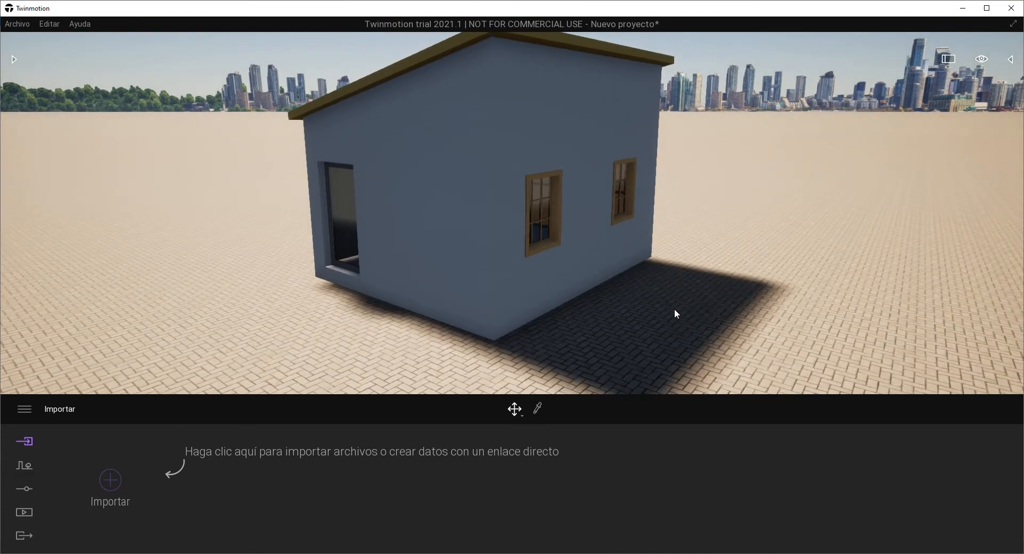
pyautogui.scroll(5, 616, 278)
pyautogui.scroll(-3, 614, 258)
pyautogui.scroll(-5, 613, 257)
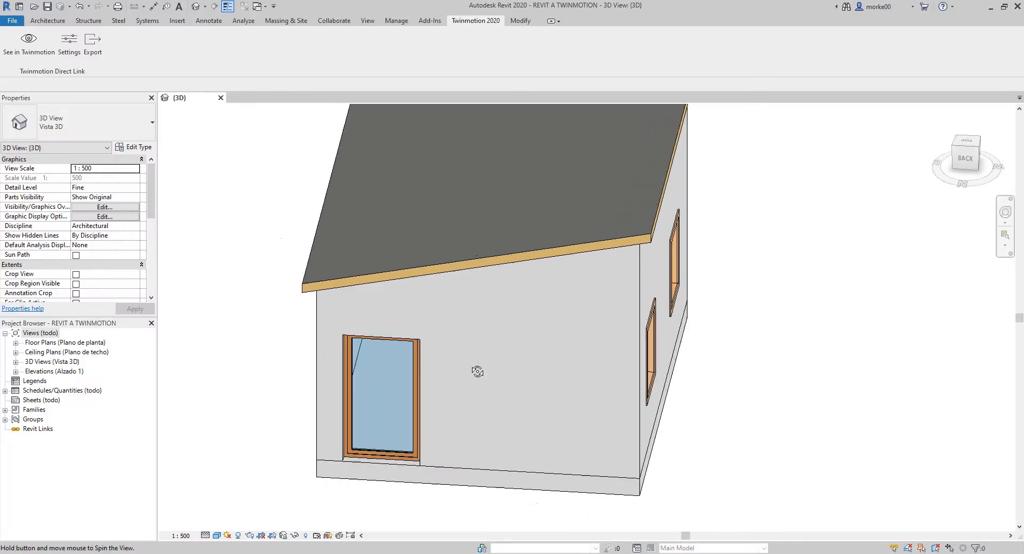
# - Turn the Revit 3D view to the glazed front facade and switch off its shadows
pyautogui.keyDown('shift'); pyautogui.moveTo(478, 371); pyautogui.dragTo(951, 331, button='middle'); pyautogui.keyUp('shift')
pyautogui.moveTo(561, 320); pyautogui.dragTo(791, 389, button='middle')
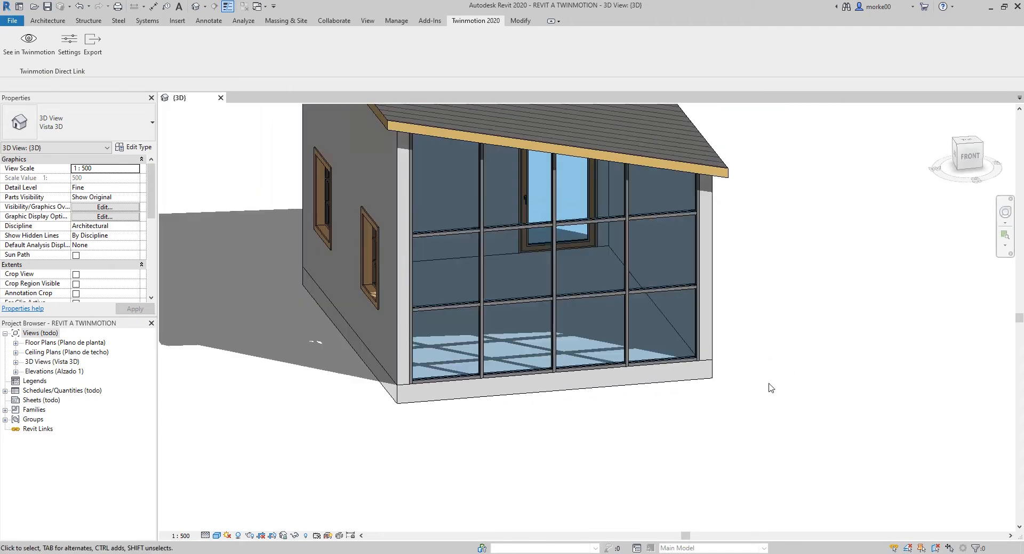
pyautogui.keyDown('shift'); pyautogui.moveTo(429, 304); pyautogui.dragTo(471, 367, button='middle'); pyautogui.keyUp('shift')
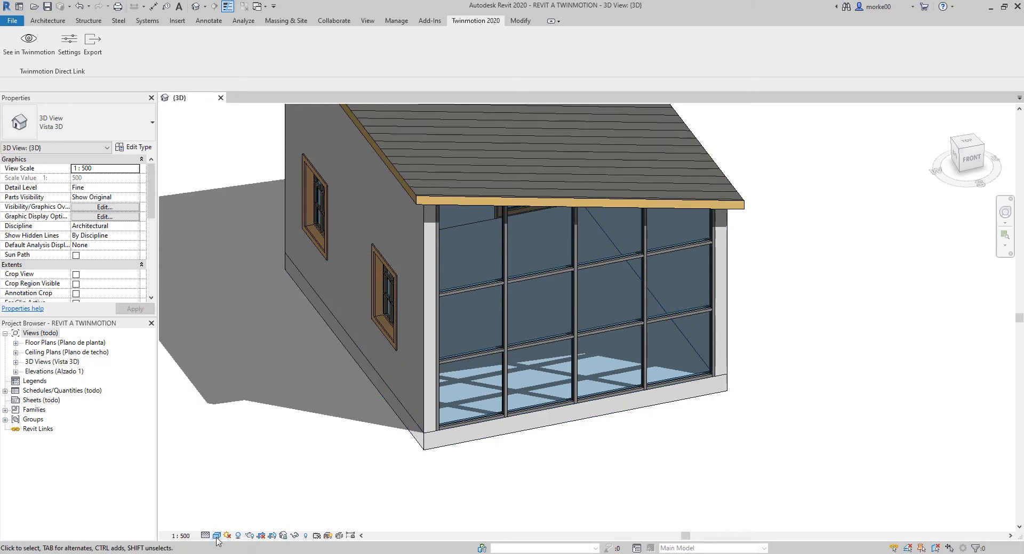
pyautogui.click(237, 536)
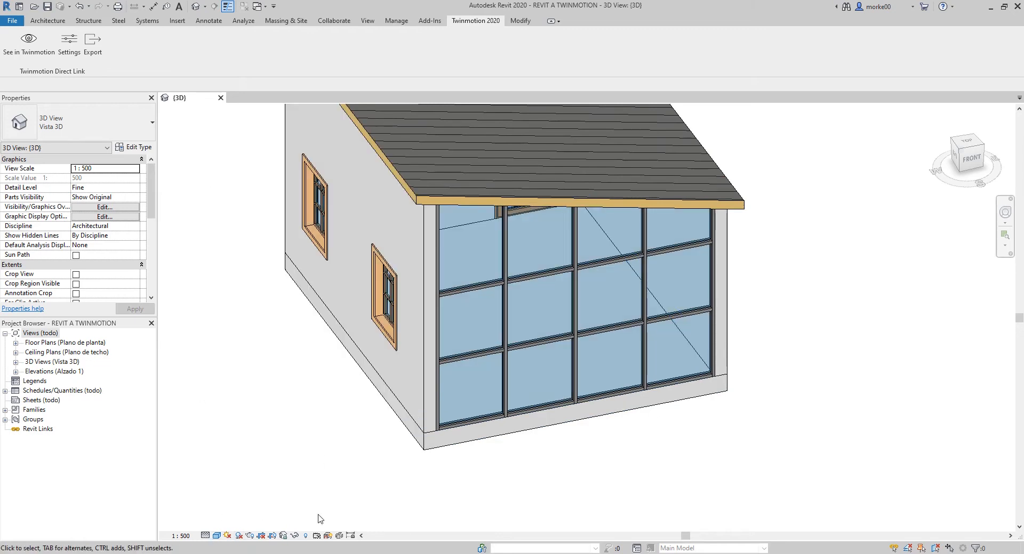
# - Switch to Twinmotion and apply Clean brick 01 from the Ladrillo materials to the white exterior wall
pyautogui.moveTo(145, 553)
pyautogui.click(146, 523)
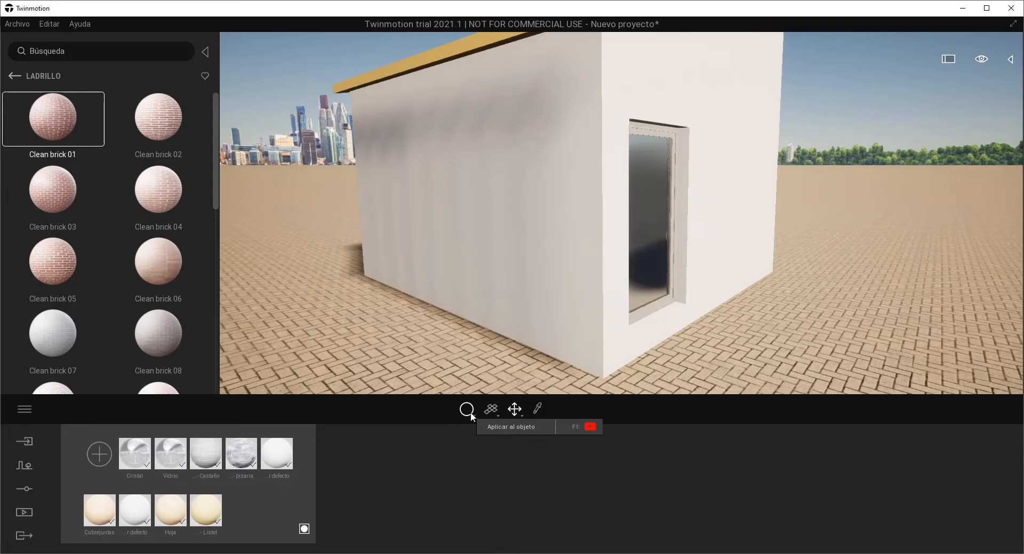
pyautogui.click(491, 151)
pyautogui.keyDown('shift'); pyautogui.moveTo(492, 151); pyautogui.dragTo(491, 194, button='middle'); pyautogui.keyUp('shift')
pyautogui.scroll(5, 606, 171)
pyautogui.scroll(-5, 560, 211)
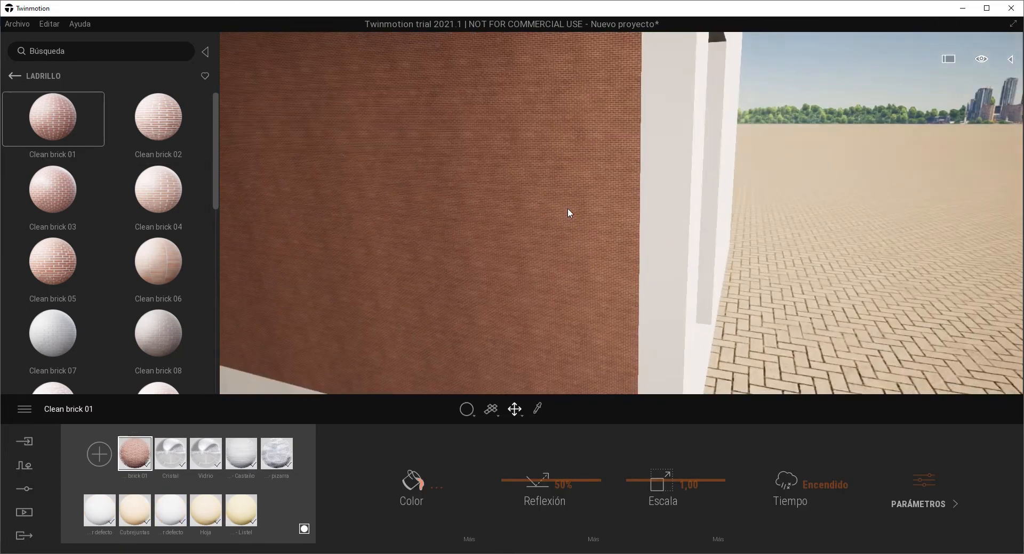
# - Set the scale (Escala) of Clean brick 01 to 10,00 and check the wall
pyautogui.keyDown('shift'); pyautogui.moveTo(567, 208); pyautogui.dragTo(561, 191, button='middle'); pyautogui.keyUp('shift')
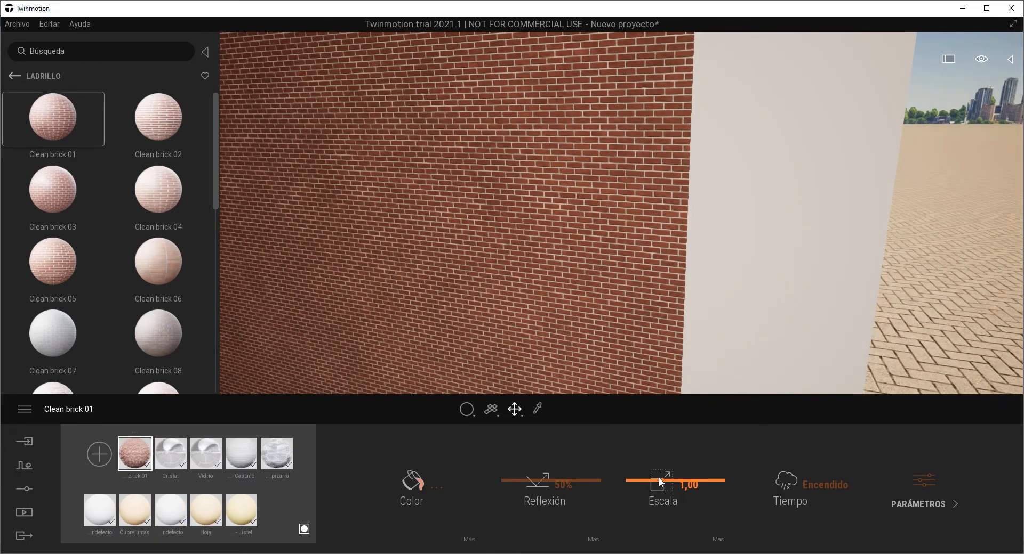
pyautogui.moveTo(659, 479); pyautogui.dragTo(569, 347)
pyautogui.scroll(-8, 549, 320)
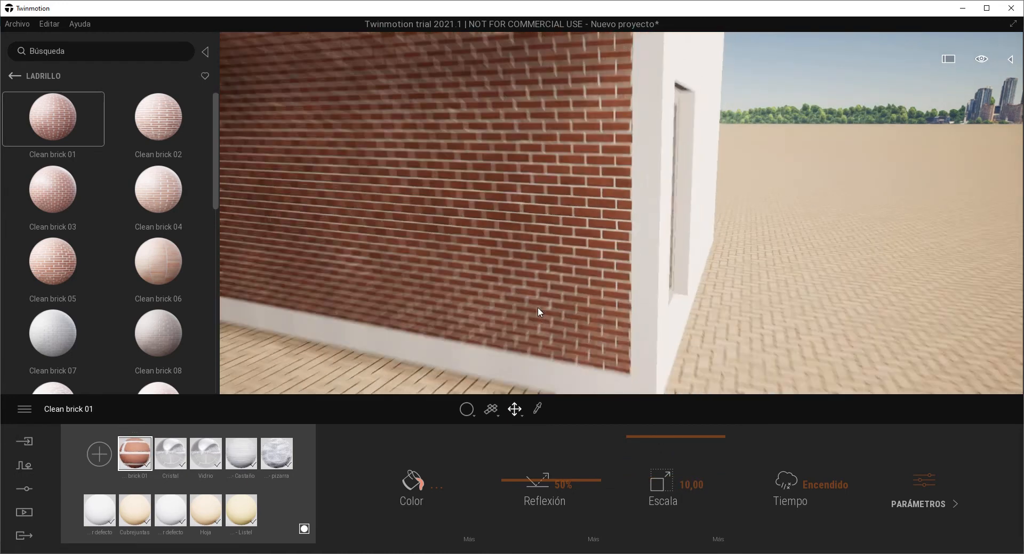
# - Inspect the brick finish on the house walls from close up and from different sides
pyautogui.scroll(8, 608, 274)
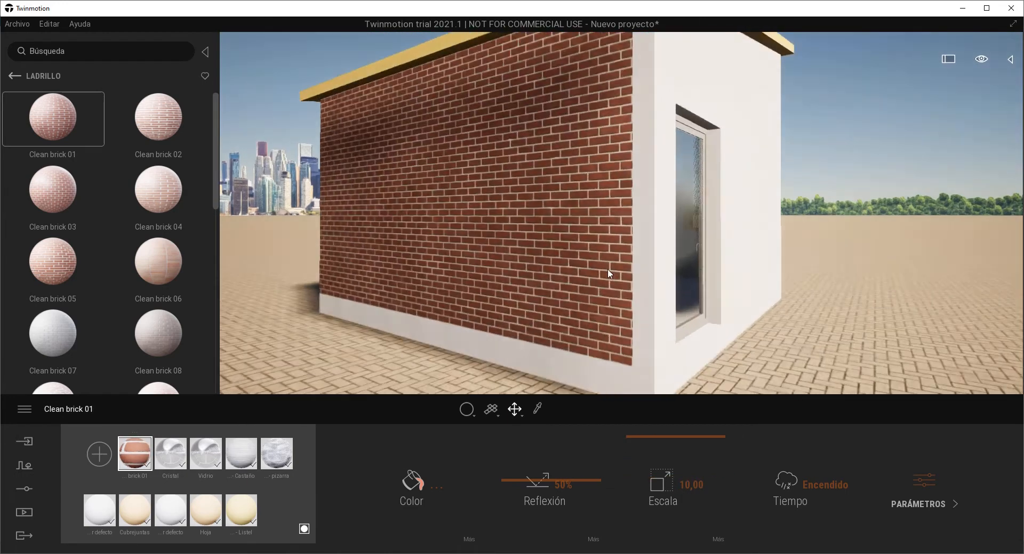
pyautogui.moveTo(660, 435); pyautogui.dragTo(661, 465)
pyautogui.scroll(-6, 540, 373)
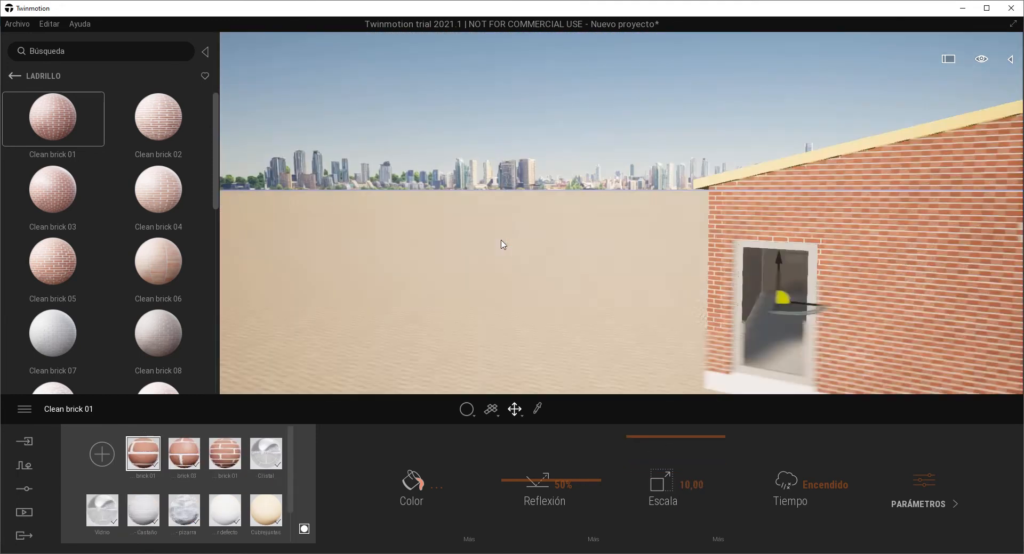
pyautogui.scroll(3, 502, 244)
pyautogui.scroll(2, 683, 271)
pyautogui.keyDown('shift'); pyautogui.moveTo(681, 268); pyautogui.dragTo(681, 268, button='middle'); pyautogui.keyUp('shift')
pyautogui.scroll(1, 681, 268)
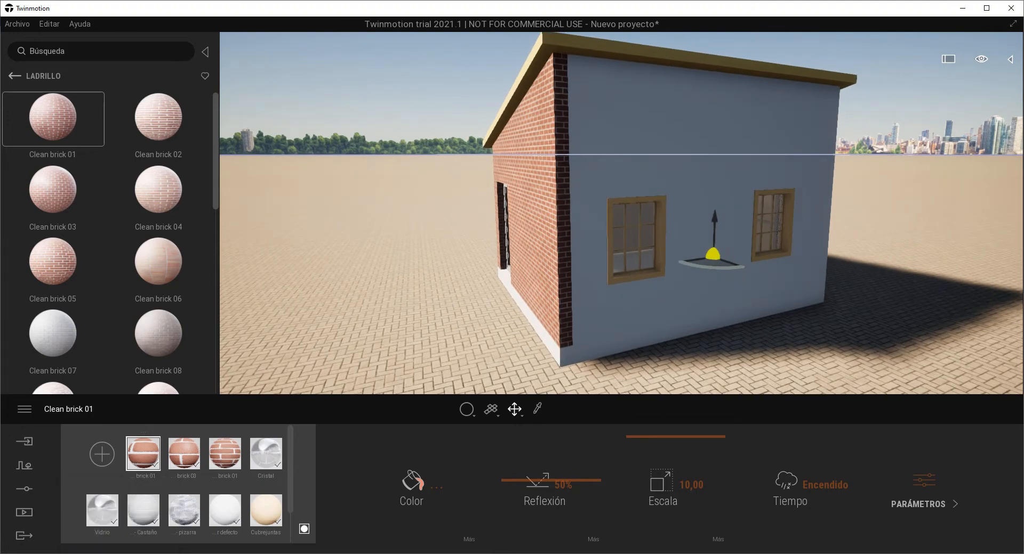
# - Switch to Revit, delete the right-hand 3x3 casement window on the house's left wall, and send the model to Twinmotion
pyautogui.click(144, 553)
pyautogui.click(391, 298)
pyautogui.keyDown('shift'); pyautogui.moveTo(496, 329); pyautogui.dragTo(563, 345, button='middle'); pyautogui.keyUp('shift')
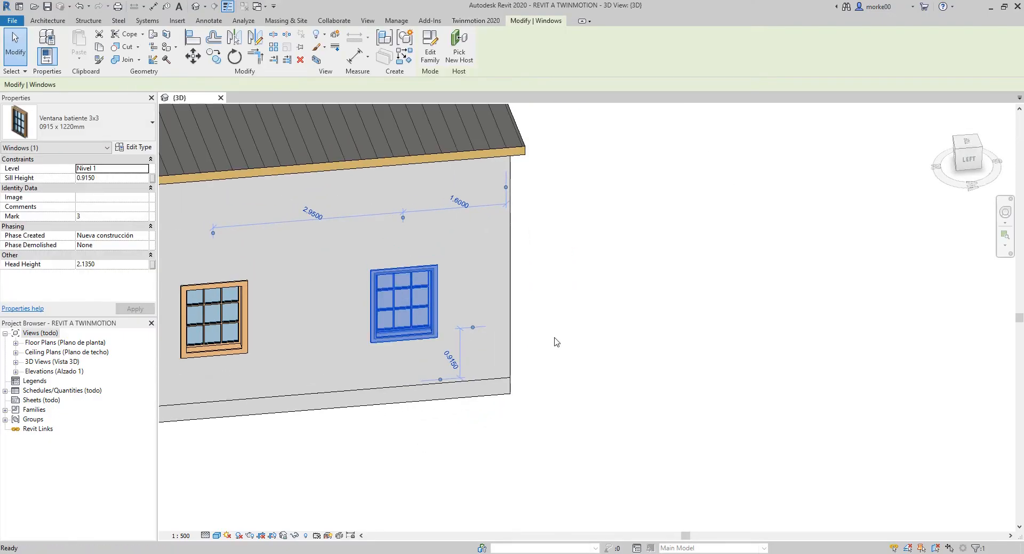
pyautogui.press('Delete')
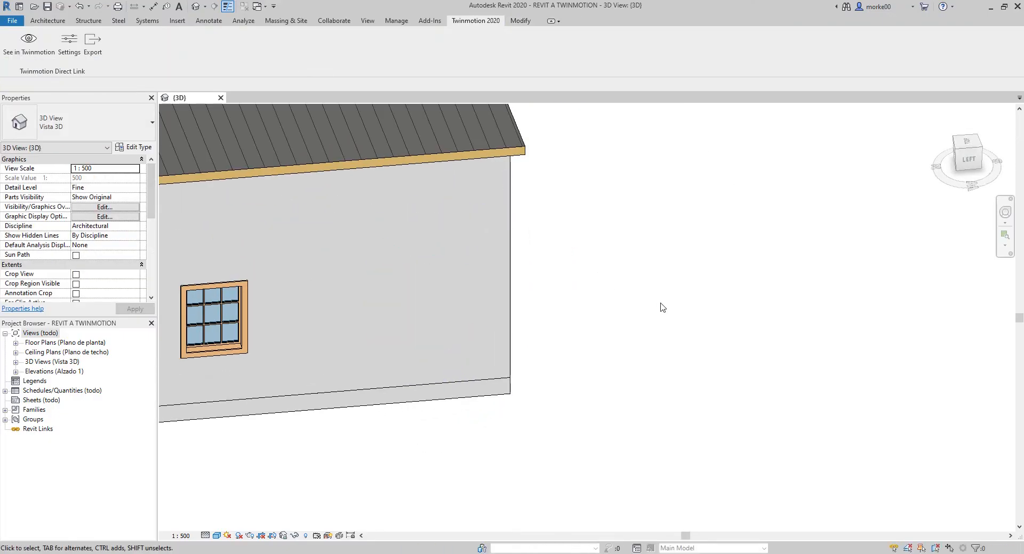
pyautogui.scroll(-3, 661, 303)
pyautogui.click(29, 42)
# - Pick up the Cristal material from the glazed facade with the material picker
pyautogui.keyDown('shift'); pyautogui.moveTo(649, 202); pyautogui.dragTo(648, 202, button='middle'); pyautogui.keyUp('shift')
pyautogui.click(536, 410)
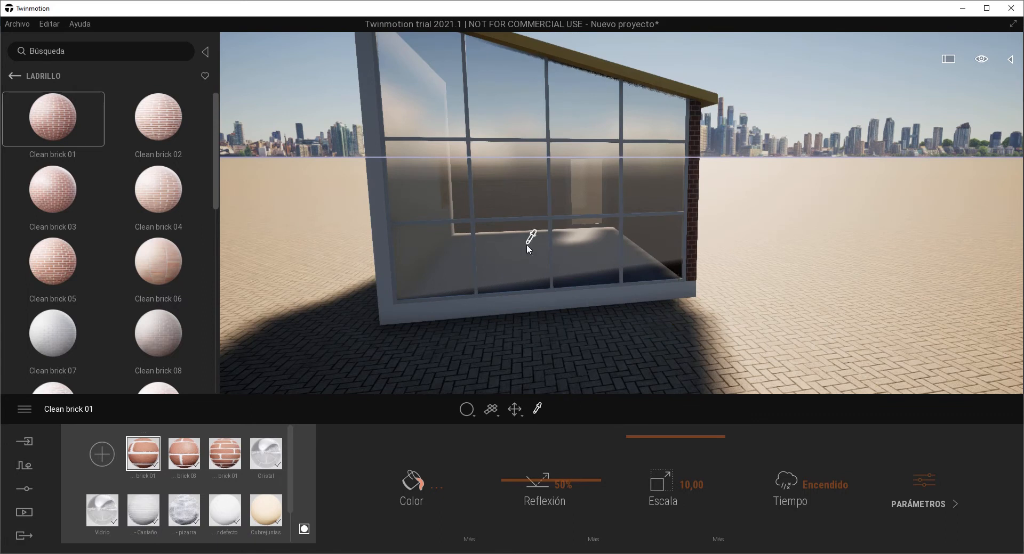
pyautogui.click(526, 245)
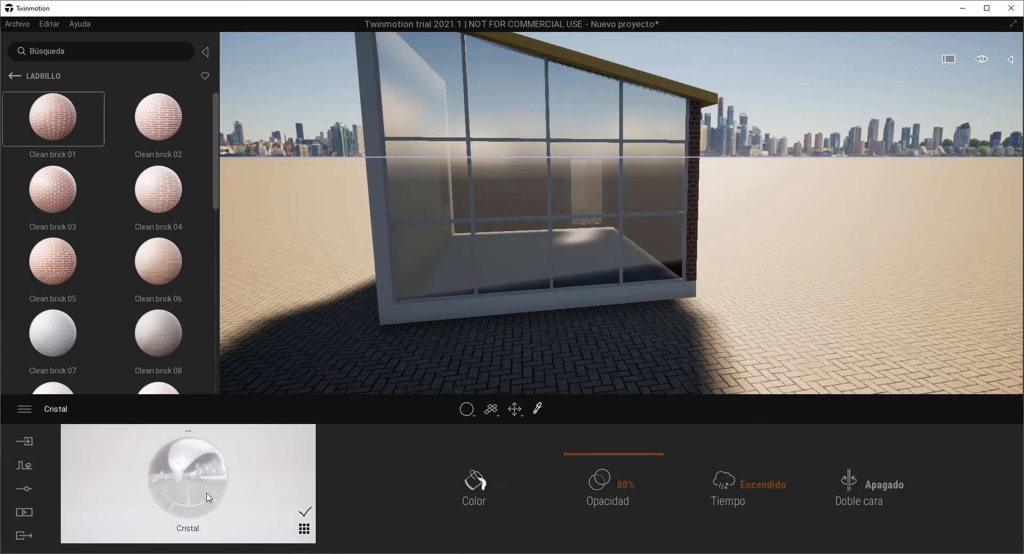
pyautogui.keyDown('shift'); pyautogui.moveTo(472, 264); pyautogui.dragTo(465, 277, button='middle'); pyautogui.keyUp('shift')
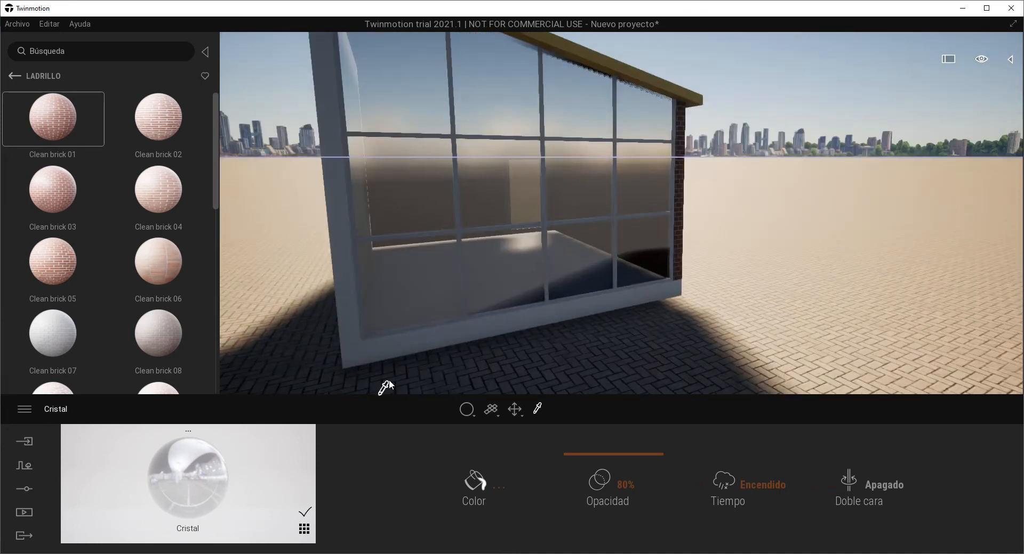
pyautogui.click(304, 529)
pyautogui.moveTo(287, 485); pyautogui.dragTo(297, 460)
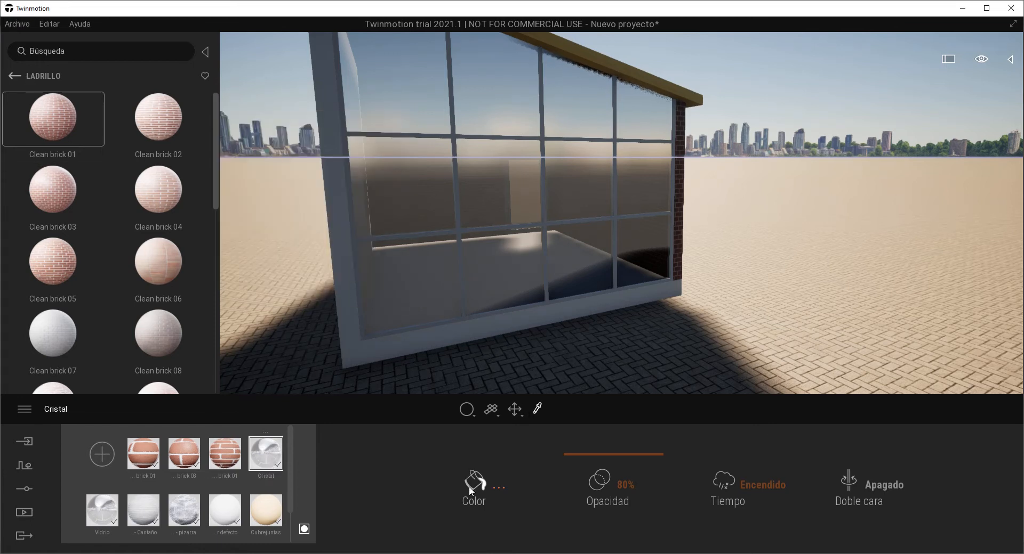
pyautogui.click(306, 530)
# - Try a light purple colour (E6BAFF) on the Cristal glass material
pyautogui.click(496, 487)
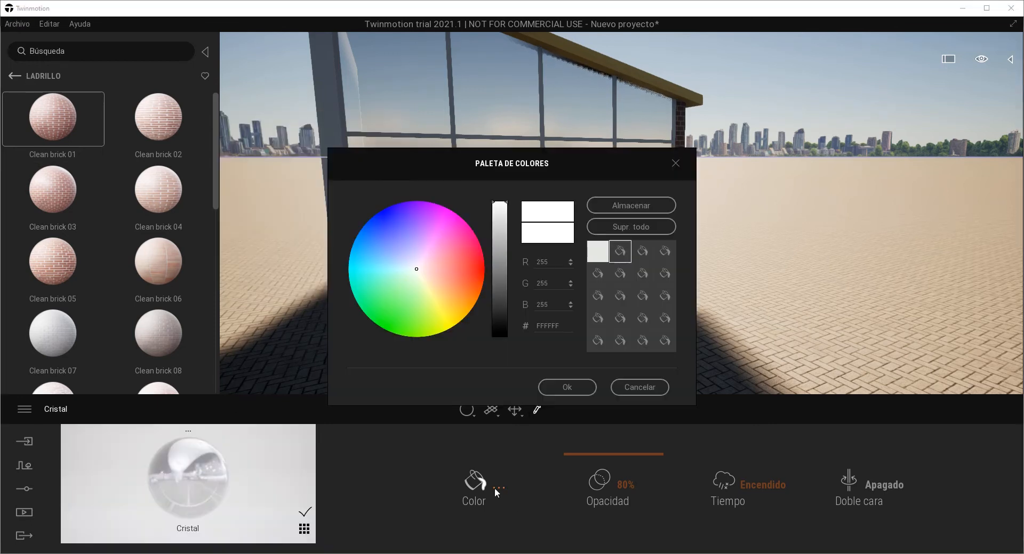
pyautogui.moveTo(439, 269)
pyautogui.mouseDown()
pyautogui.moveTo(445, 245)
pyautogui.moveTo(400, 258)
pyautogui.moveTo(419, 250)
pyautogui.mouseUp()
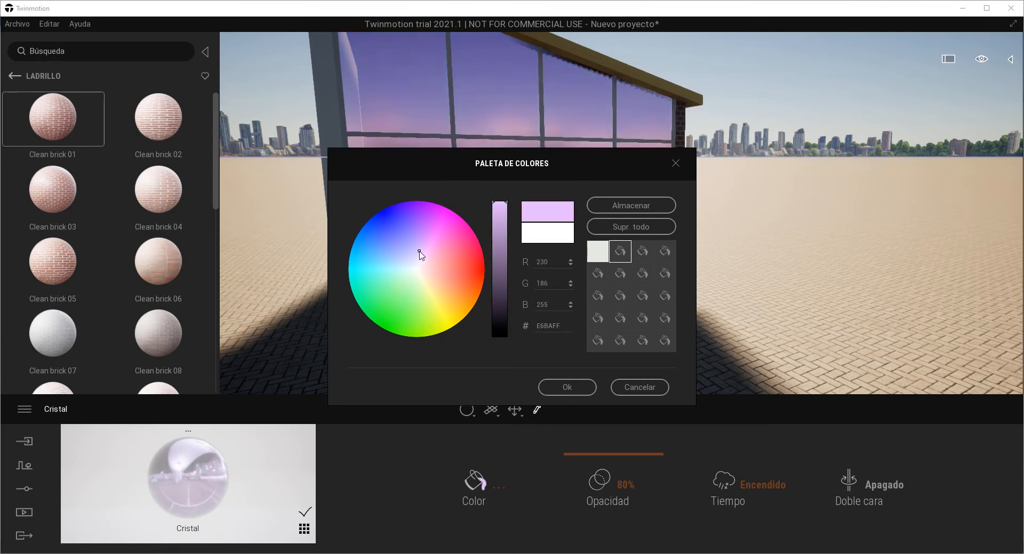
pyautogui.click(675, 163)
# - Set material application to Reemplazar material and replace the facade's glass with Two sided glass from the Vidrio library
pyautogui.click(15, 76)
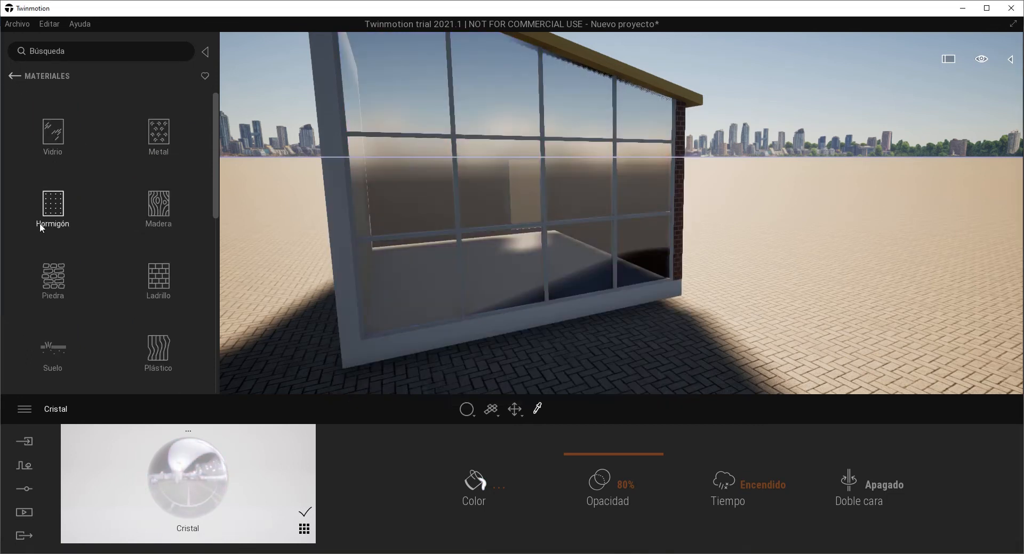
pyautogui.click(53, 140)
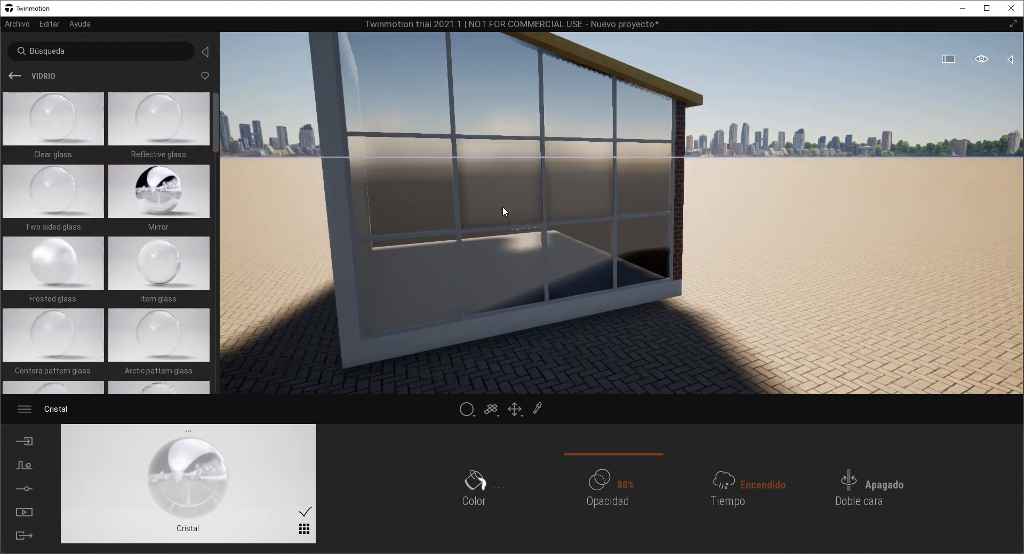
pyautogui.click(436, 271)
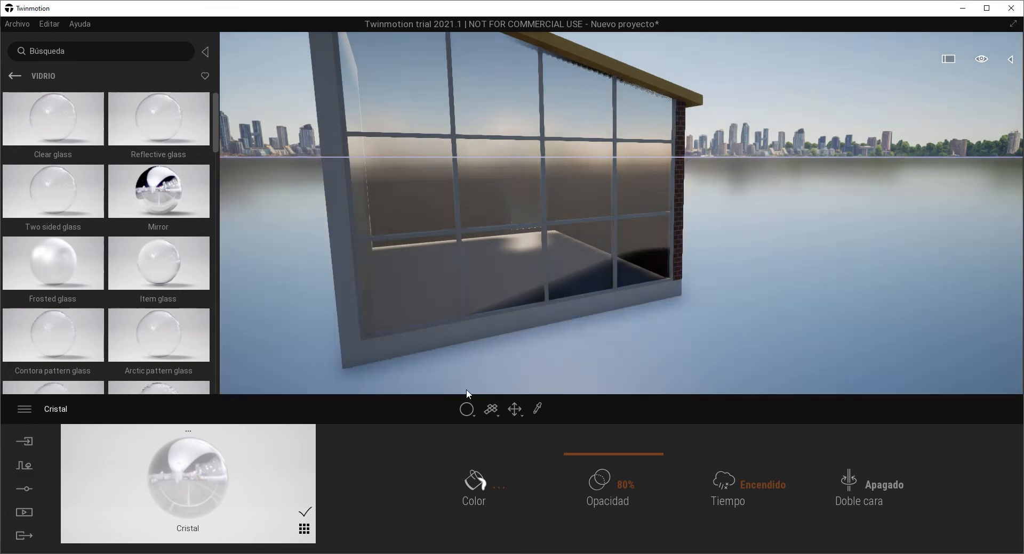
pyautogui.click(470, 415)
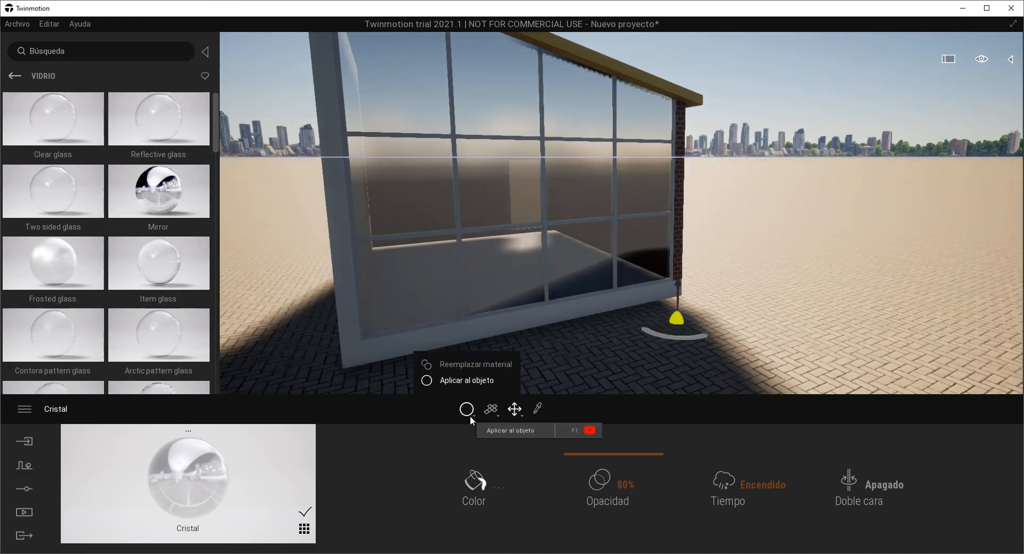
pyautogui.click(471, 365)
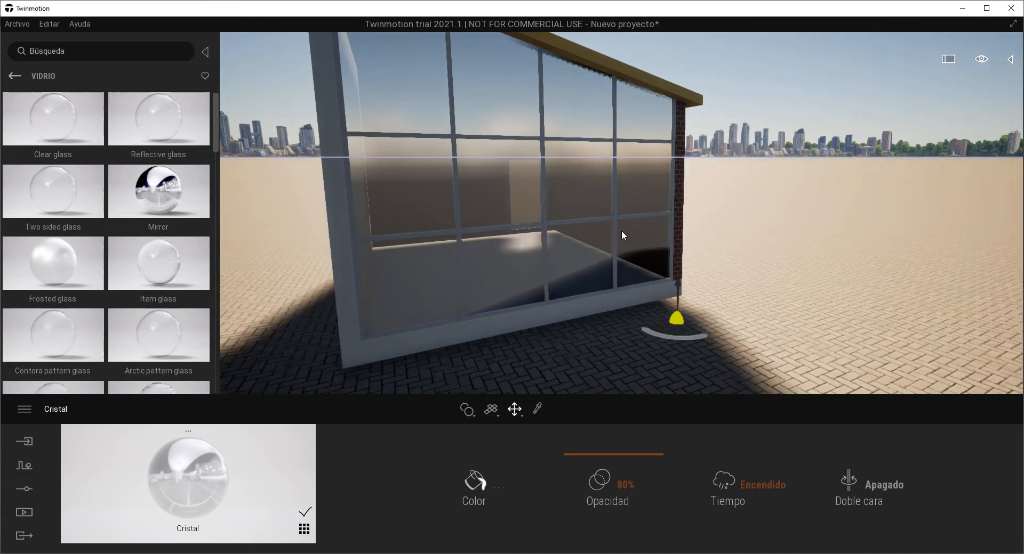
pyautogui.click(466, 414)
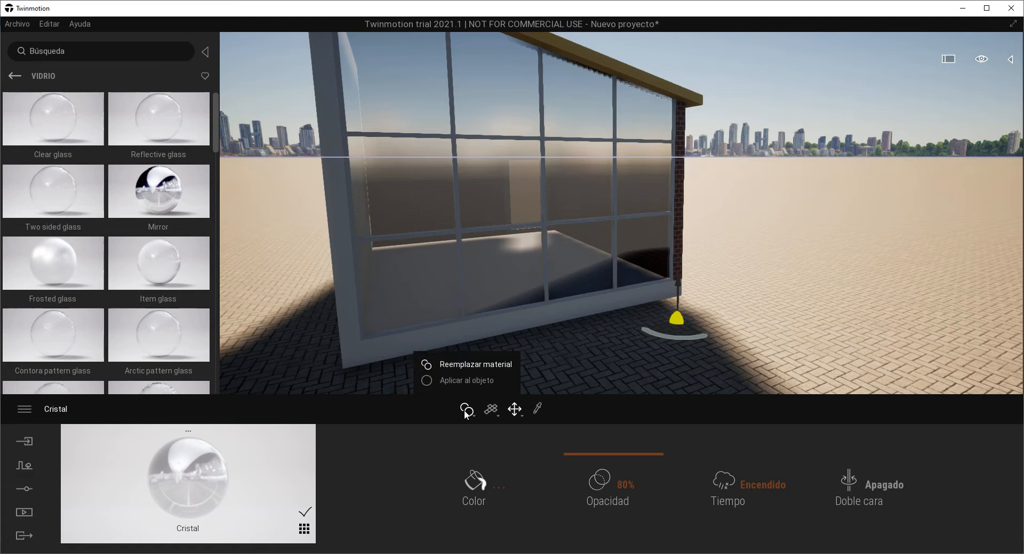
pyautogui.moveTo(53, 191); pyautogui.dragTo(367, 195)
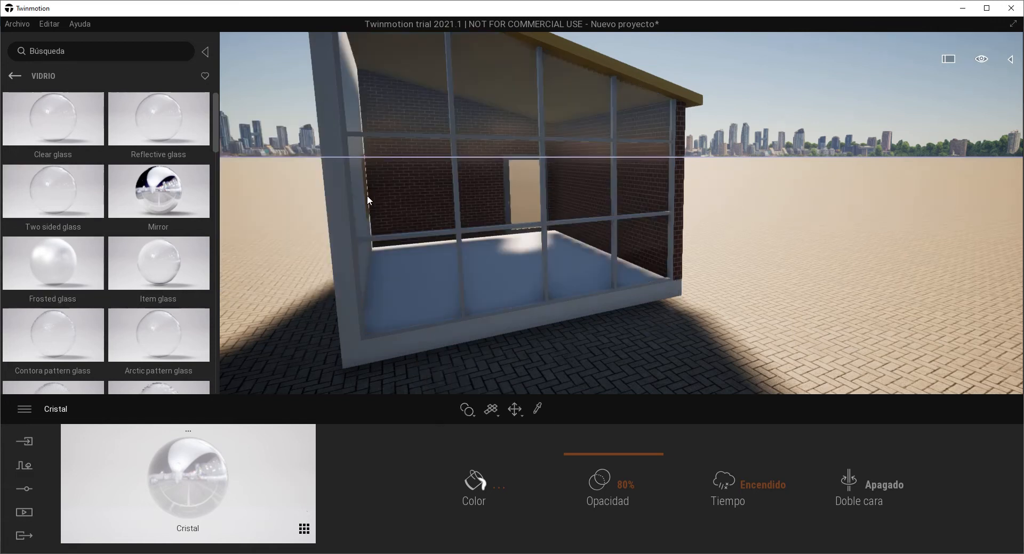
pyautogui.click(405, 191)
# - Review the export scope choices in Revit's Twinmotion Export dialog and close it without exporting
pyautogui.moveTo(437, 215); pyautogui.dragTo(462, 230, button='middle')
pyautogui.scroll(10, 458, 232)
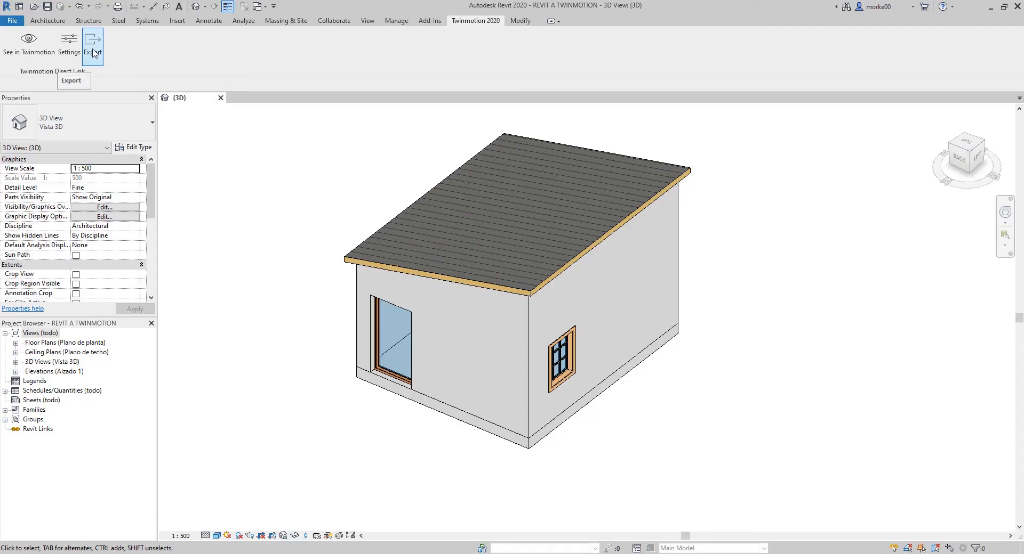
pyautogui.click(94, 53)
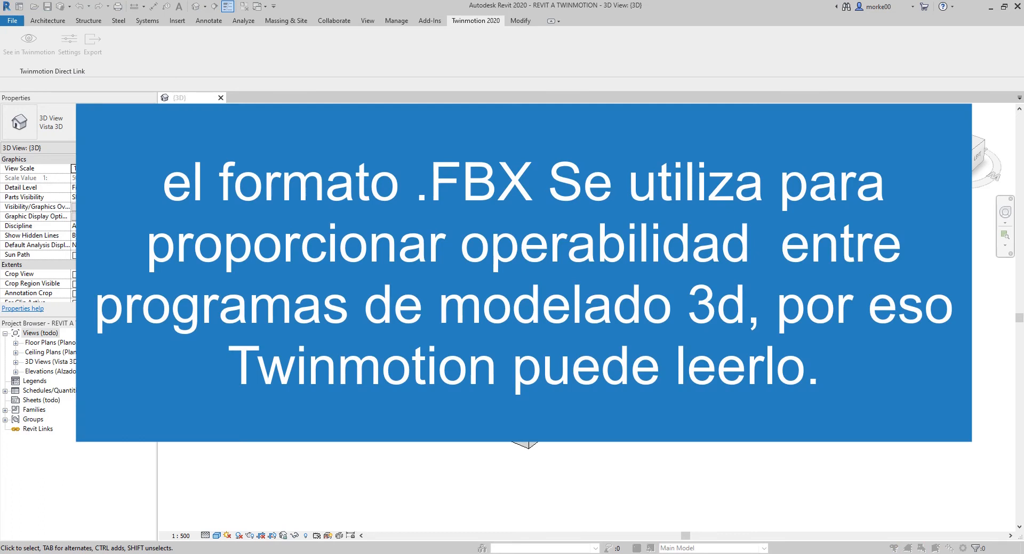
pyautogui.click(503, 260)
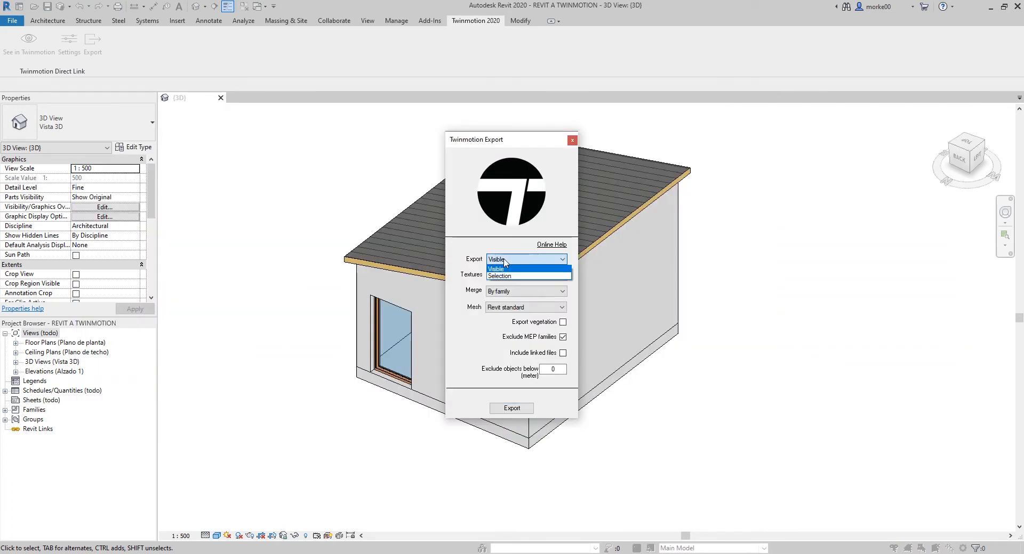
pyautogui.click(504, 259)
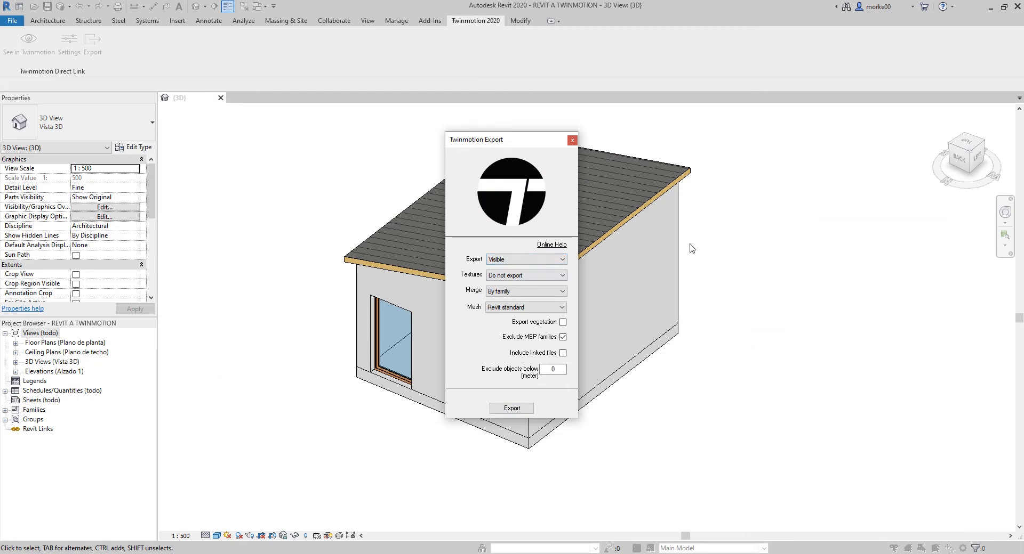
pyautogui.click(572, 140)
# - Enable the Section Box for the 3D view
pyautogui.scroll(-5, 464, 347)
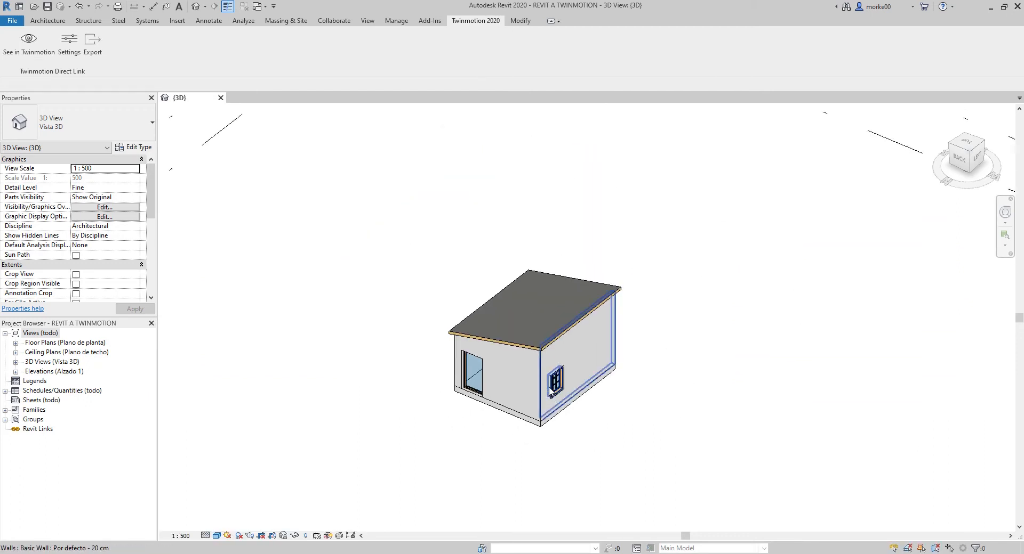
pyautogui.scroll(-3, 464, 344)
pyautogui.moveTo(464, 344); pyautogui.dragTo(431, 308, button='middle')
pyautogui.scroll(2, 421, 310)
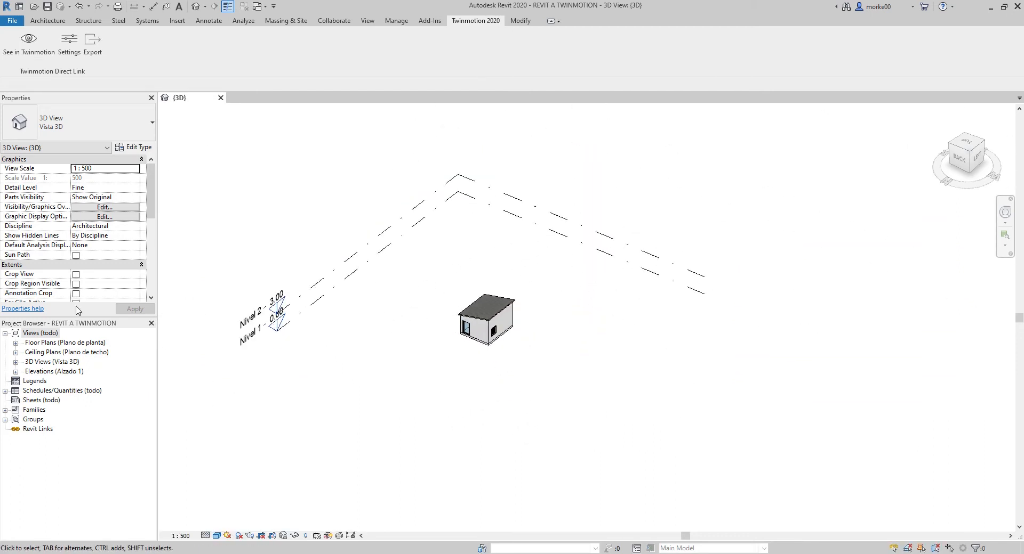
pyautogui.moveTo(153, 213); pyautogui.dragTo(154, 258)
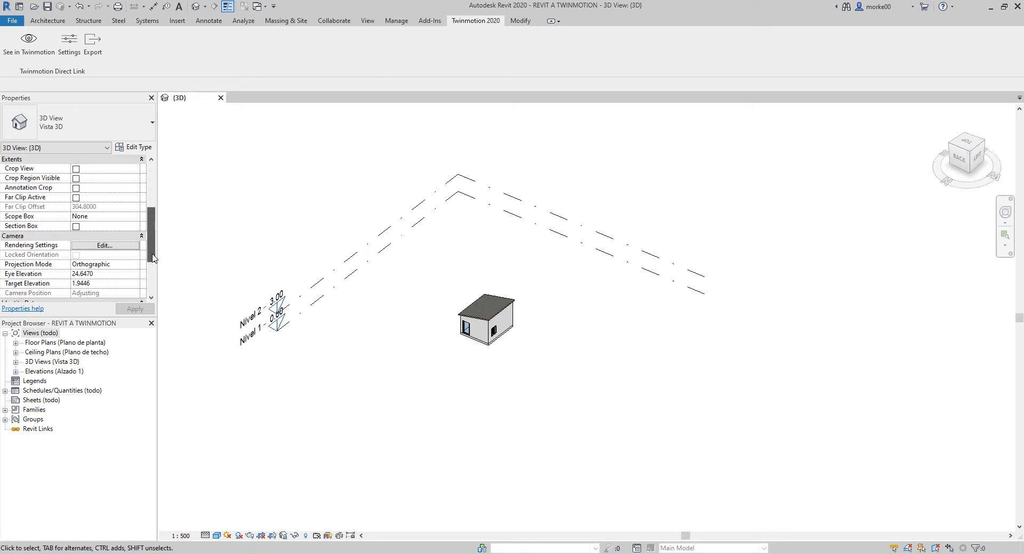
pyautogui.click(76, 226)
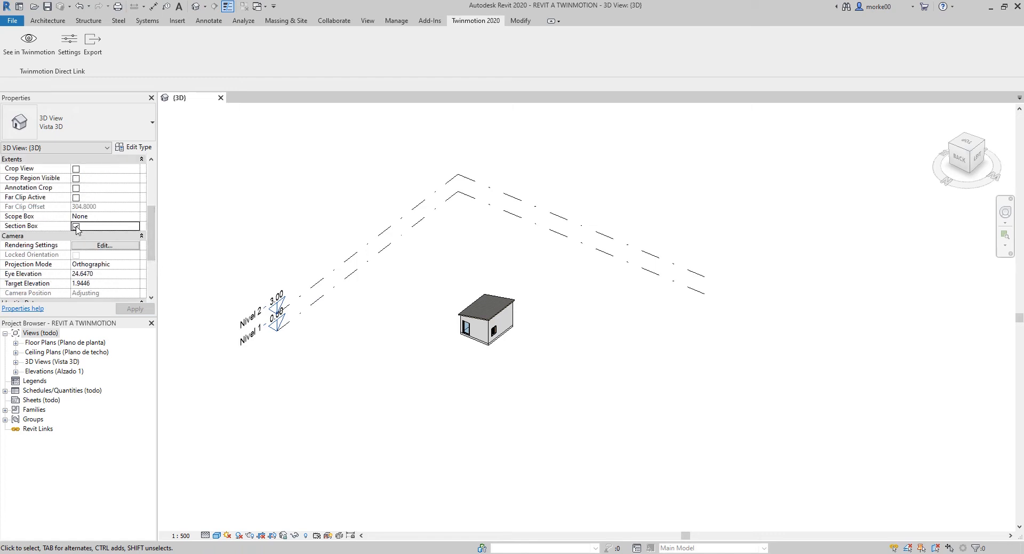
# - Shrink the section box by pulling its four side faces in closer to the house
pyautogui.click(408, 372)
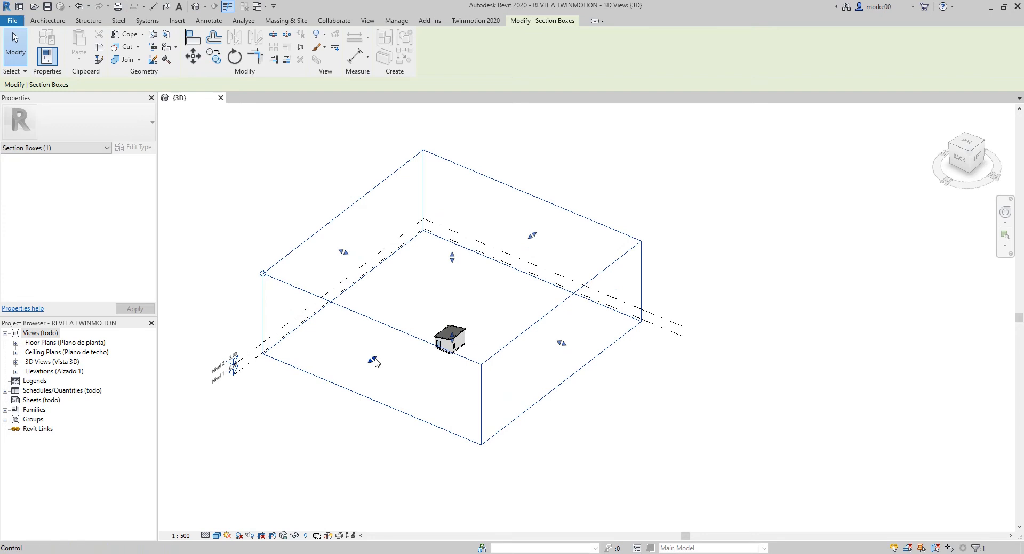
pyautogui.moveTo(372, 361); pyautogui.dragTo(417, 325)
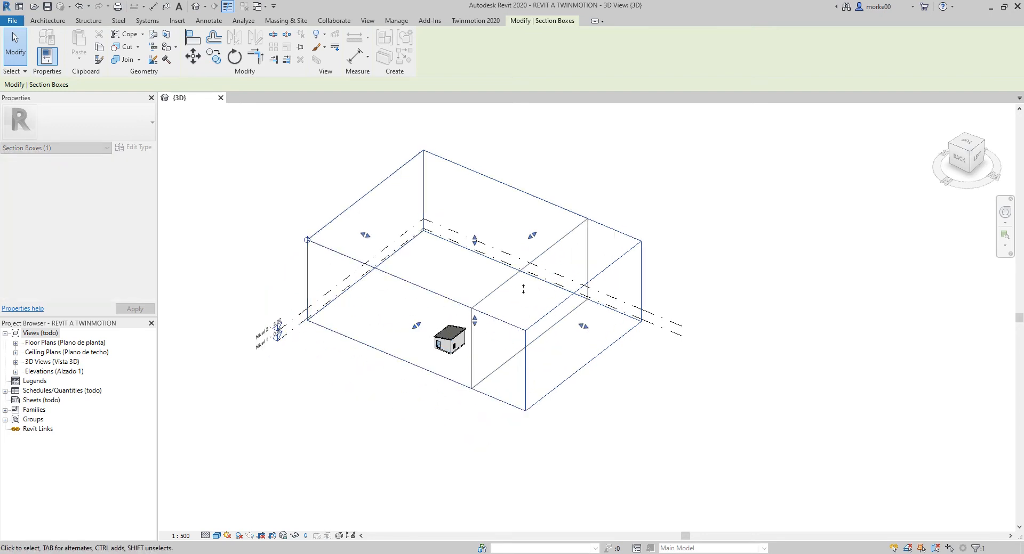
pyautogui.moveTo(523, 289); pyautogui.dragTo(523, 289)
pyautogui.moveTo(505, 225); pyautogui.dragTo(443, 273)
pyautogui.moveTo(335, 260); pyautogui.dragTo(417, 294)
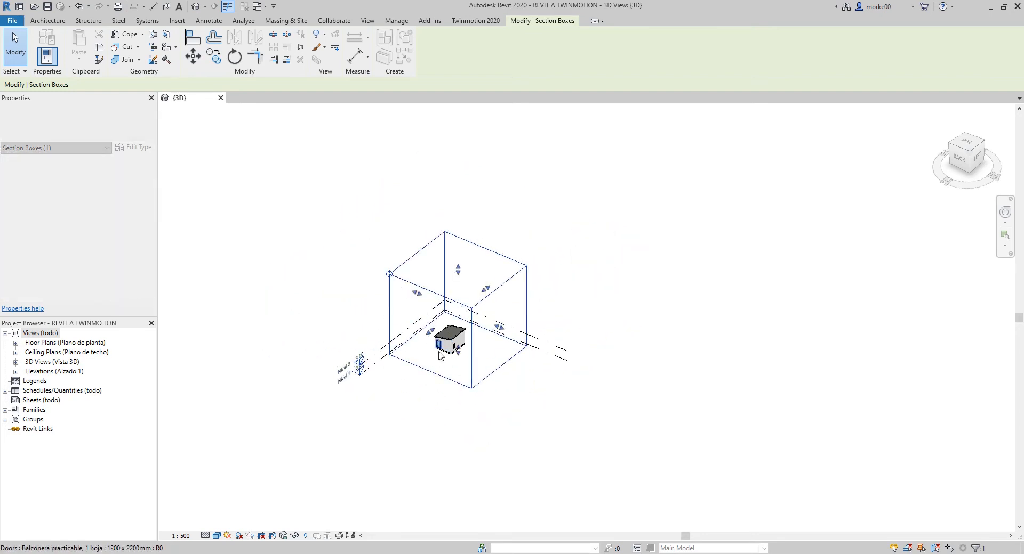
pyautogui.scroll(6, 446, 348)
pyautogui.scroll(-3, 492, 384)
pyautogui.click(575, 335)
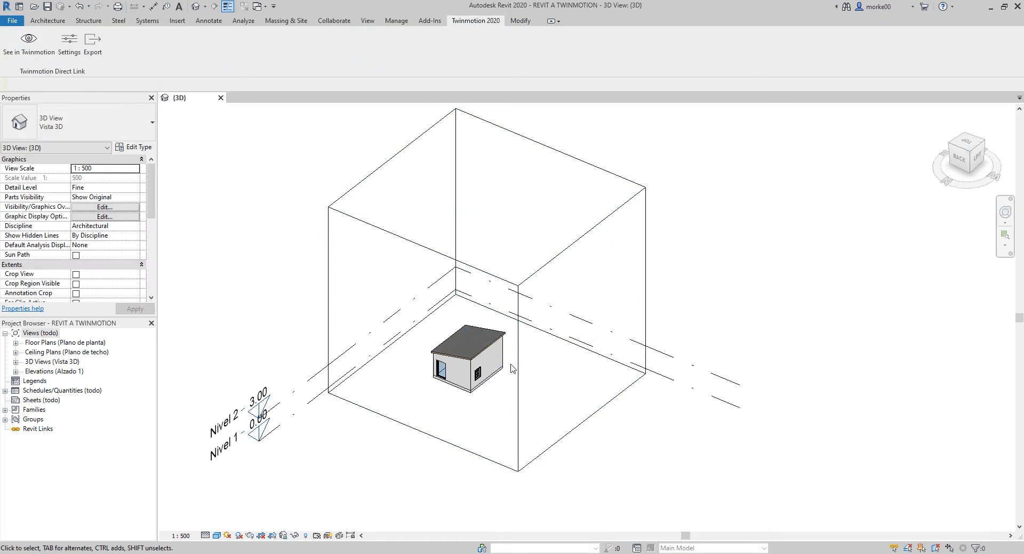
# - Extend the section box outward by pulling two of its side faces farther from the house
pyautogui.scroll(-10, 435, 352)
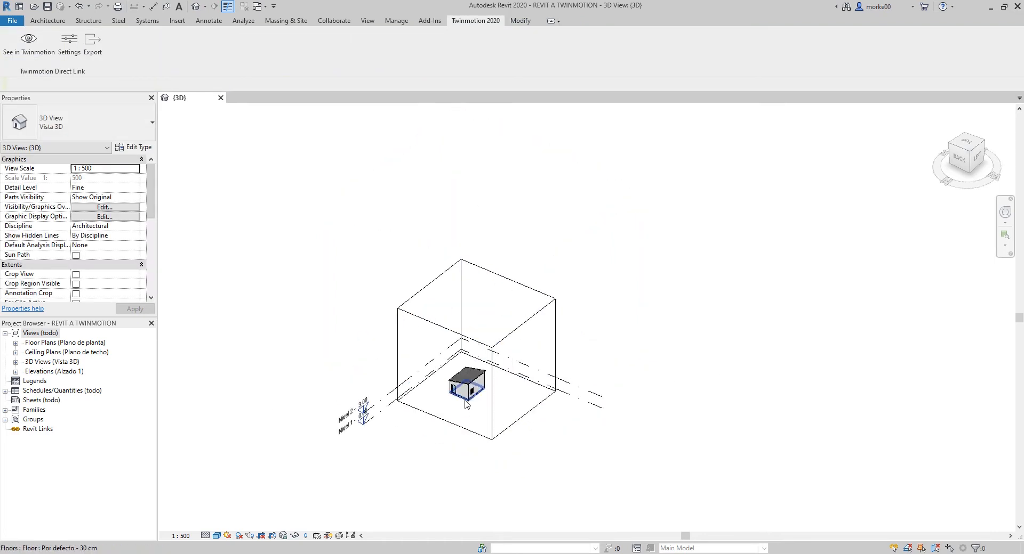
pyautogui.scroll(10, 492, 374)
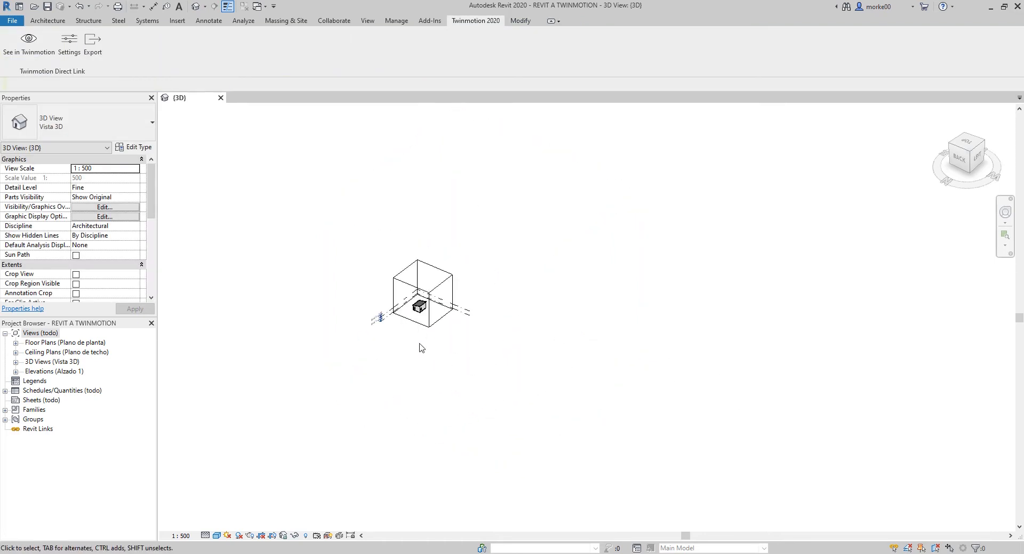
pyautogui.click(491, 367)
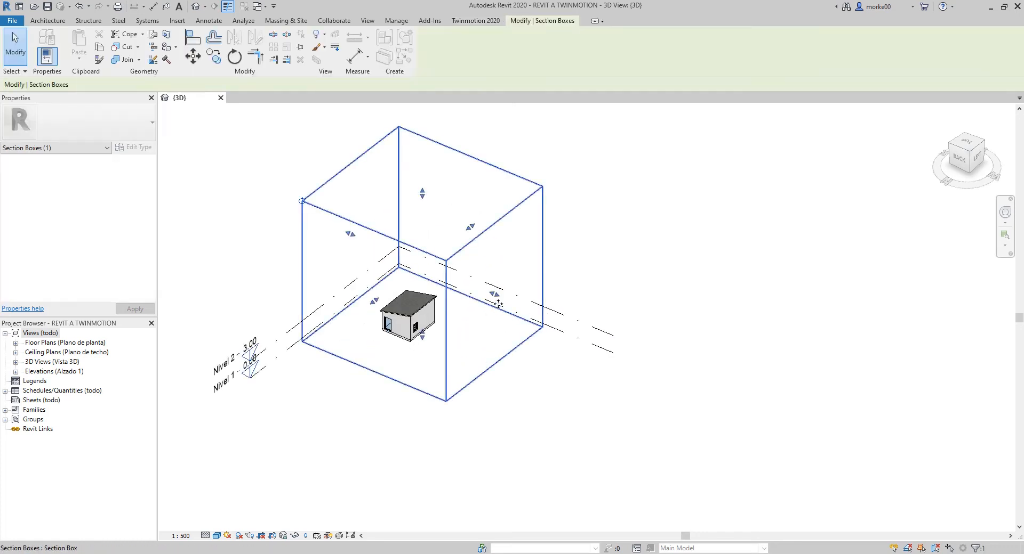
pyautogui.moveTo(499, 296); pyautogui.dragTo(571, 327)
pyautogui.click(659, 453)
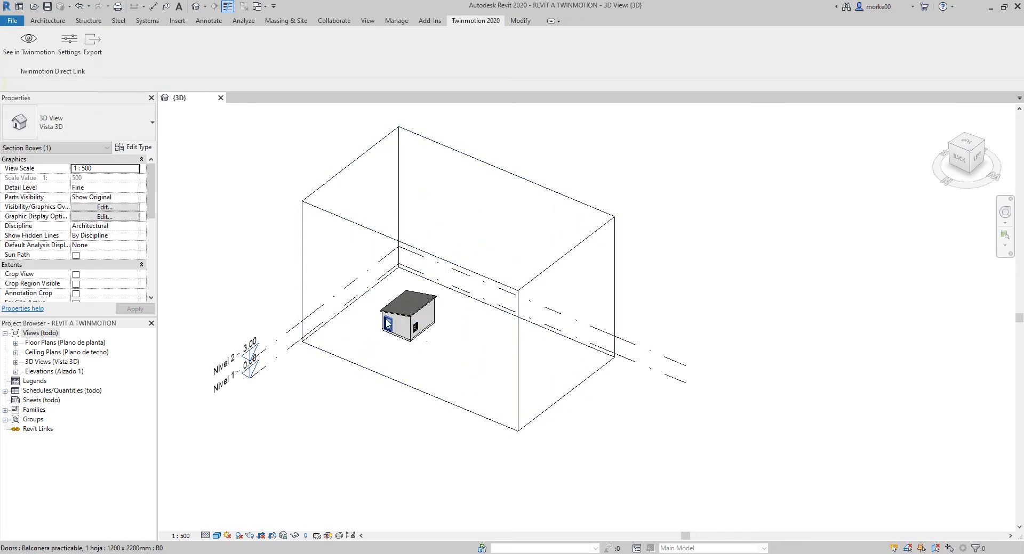
pyautogui.click(386, 377)
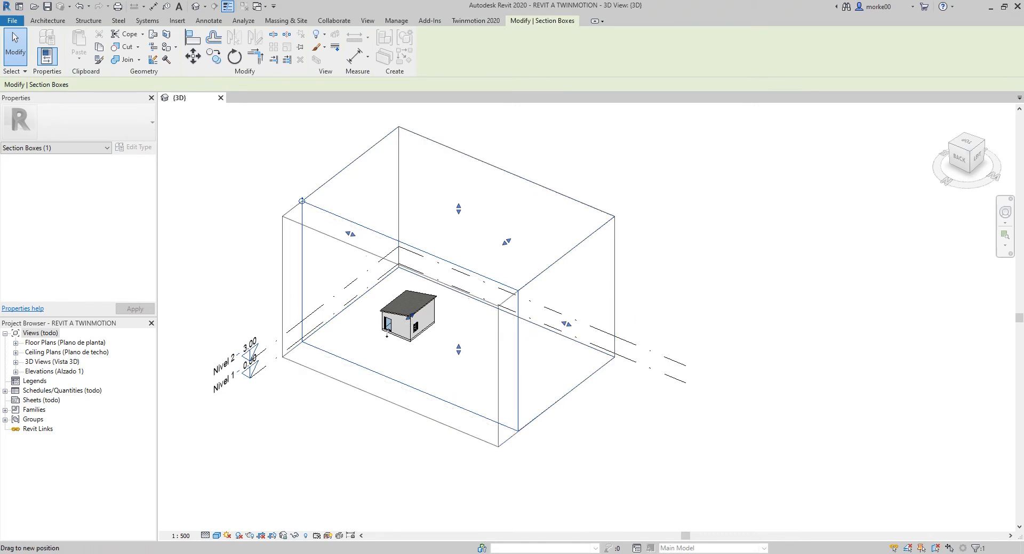
pyautogui.click(379, 350)
pyautogui.scroll(3, 423, 337)
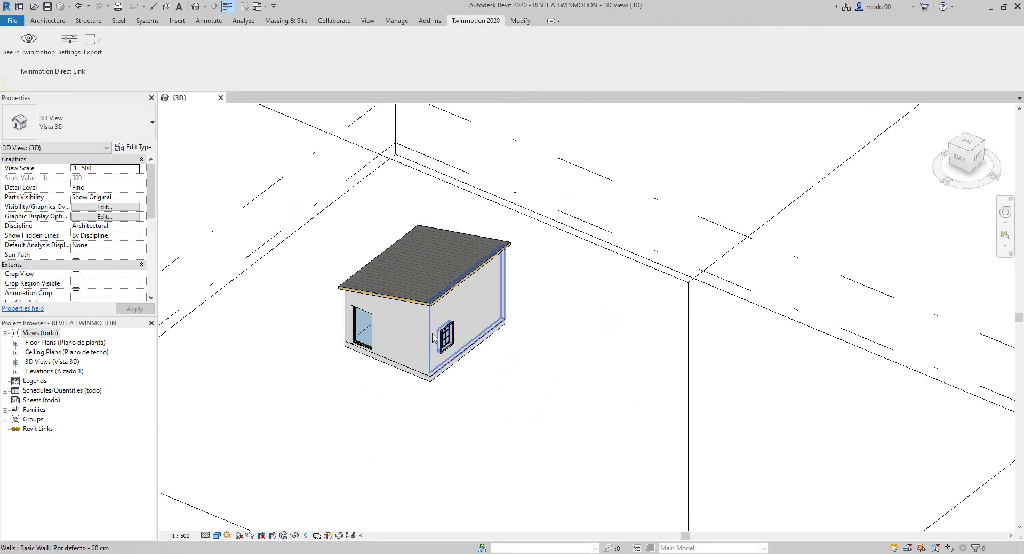
pyautogui.scroll(-3, 481, 410)
# - Review the texture, mesh and small-object exclusion settings in the Twinmotion Export dialog, keeping textures on Do not export and mesh on Revit standard
pyautogui.click(512, 276)
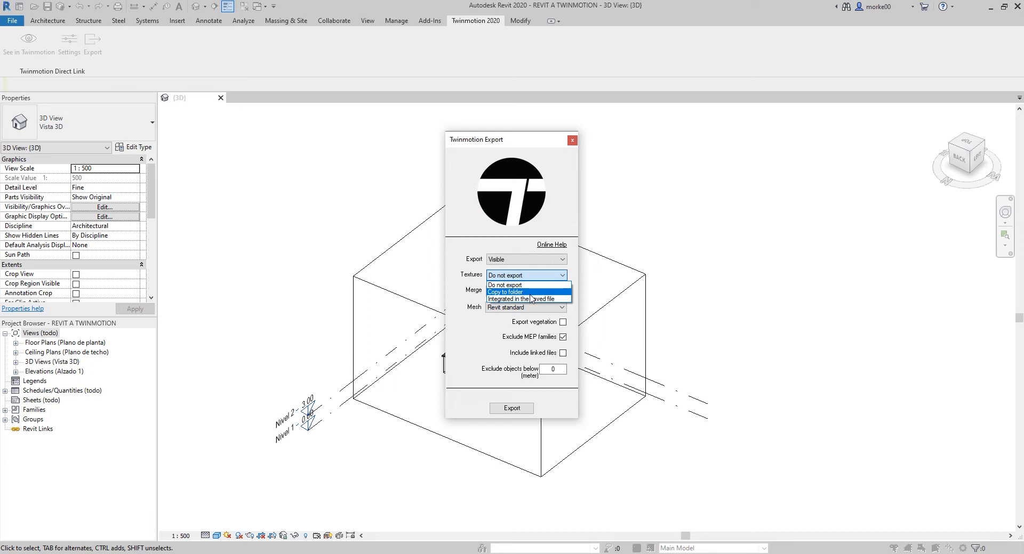
pyautogui.click(523, 286)
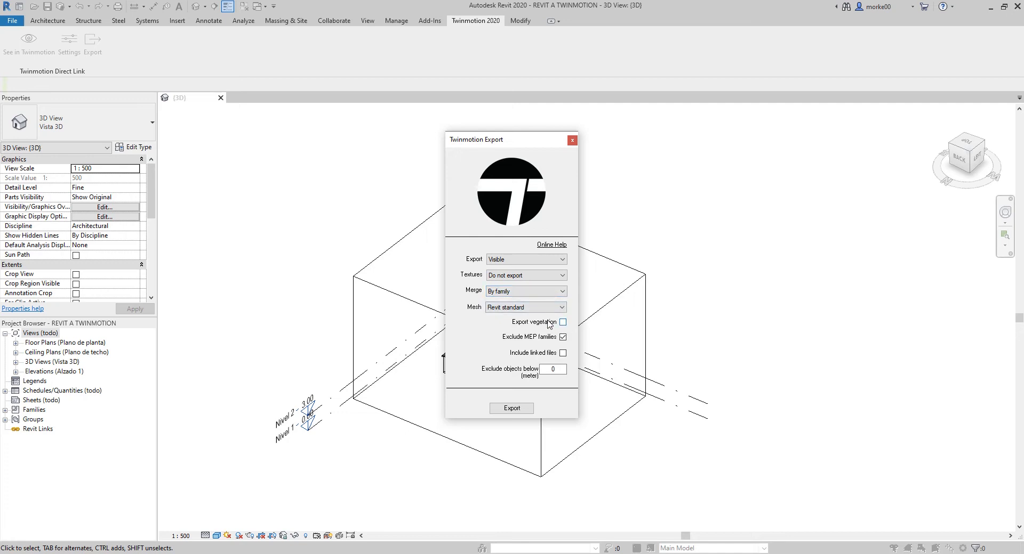
pyautogui.click(525, 311)
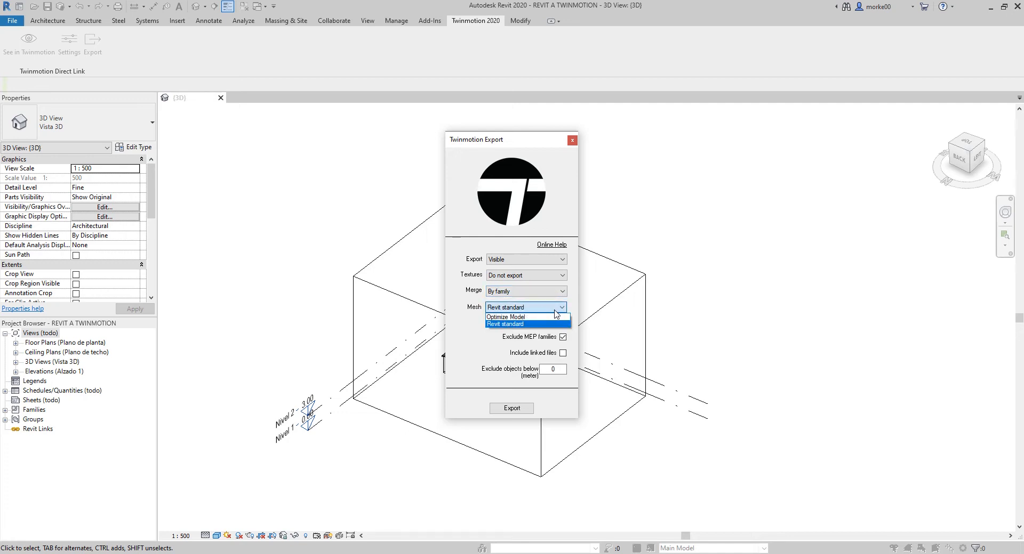
pyautogui.click(518, 326)
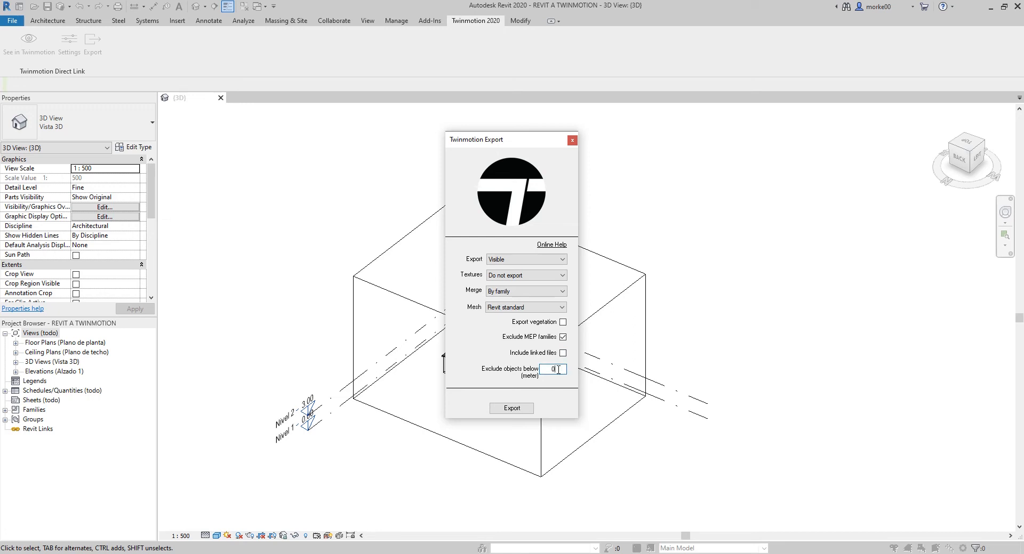
pyautogui.moveTo(558, 369); pyautogui.dragTo(542, 372)
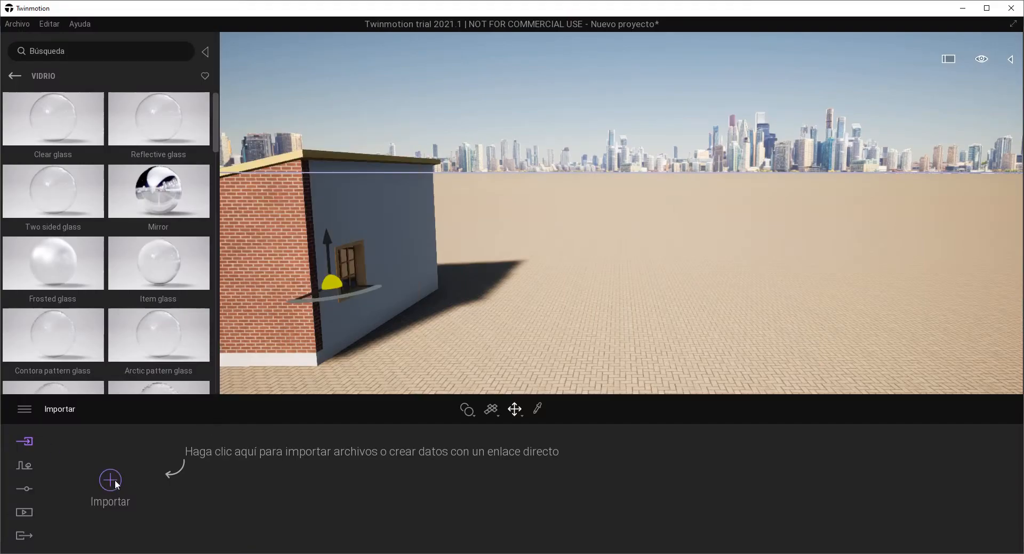
# - Switch to Twinmotion and choose the REVIT A TWINMOTION FBX file as the geometry to import
pyautogui.click(110, 481)
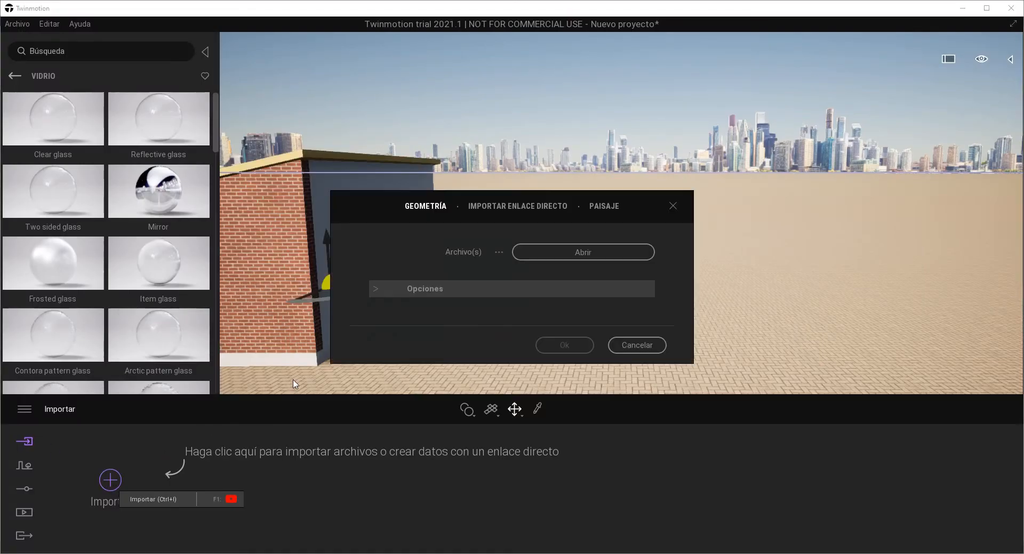
pyautogui.click(545, 259)
pyautogui.click(373, 122)
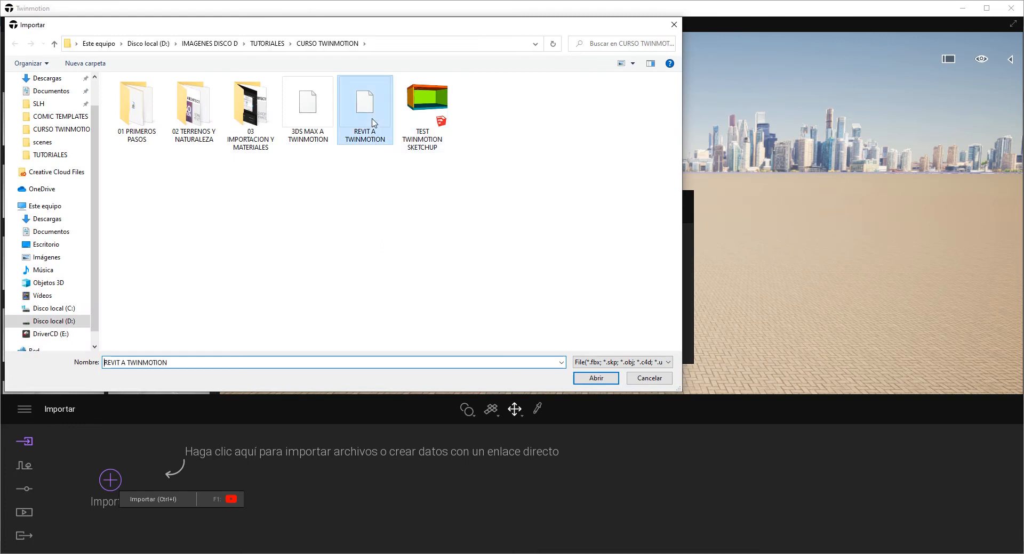
pyautogui.click(593, 379)
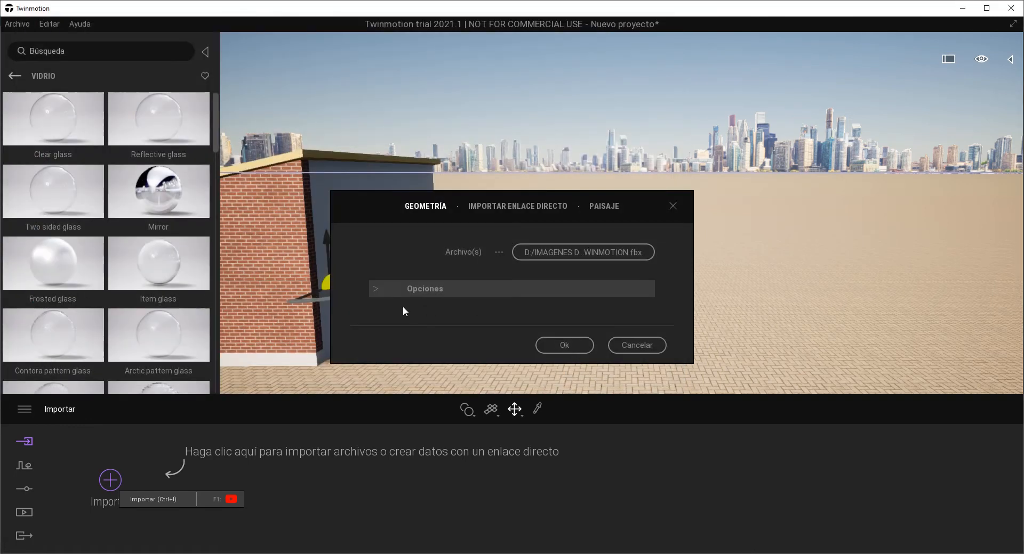
# - Import the geometry with Fusionar set to Guardar la jerarquía, resolving all material conflicts with the scene's materials
pyautogui.click(378, 291)
pyautogui.click(525, 315)
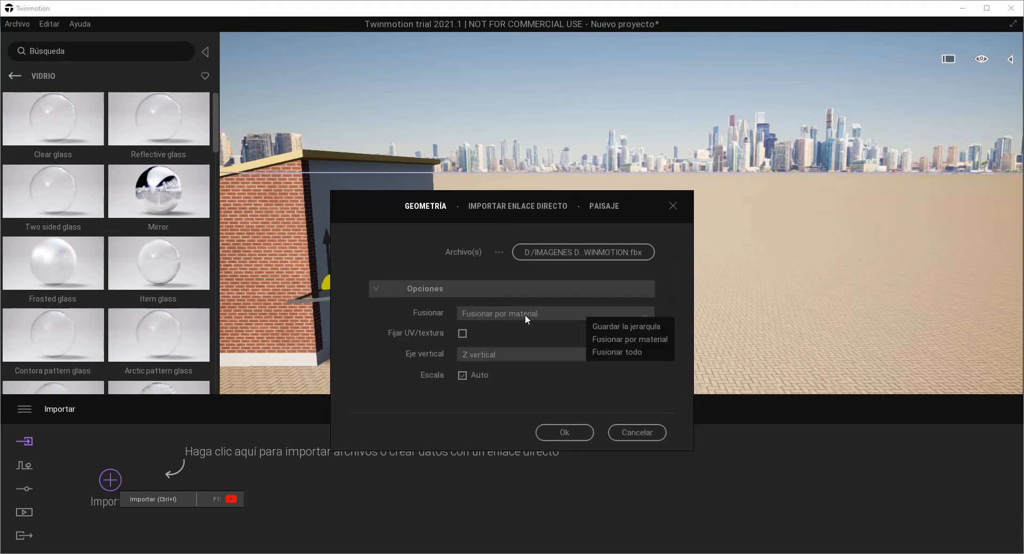
pyautogui.click(639, 328)
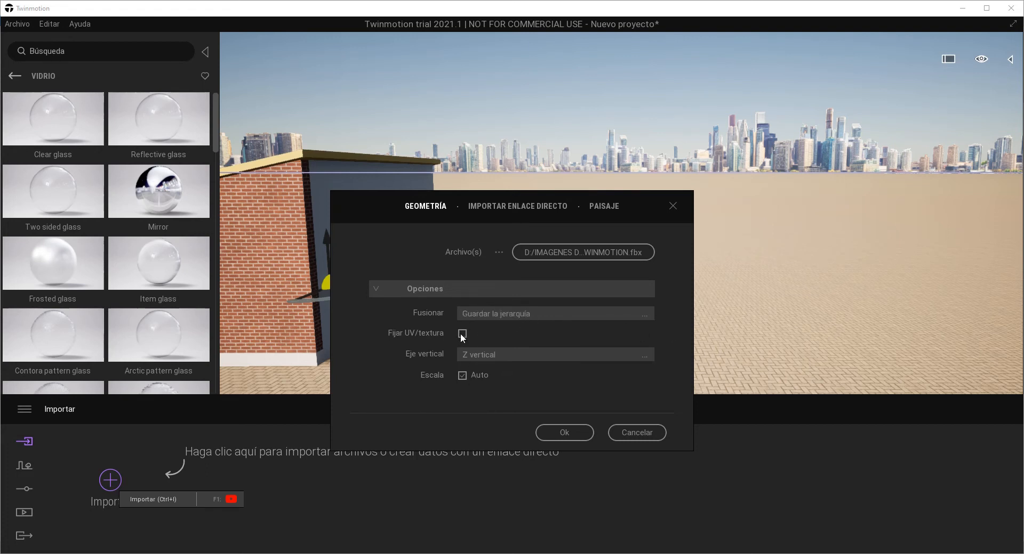
pyautogui.click(566, 433)
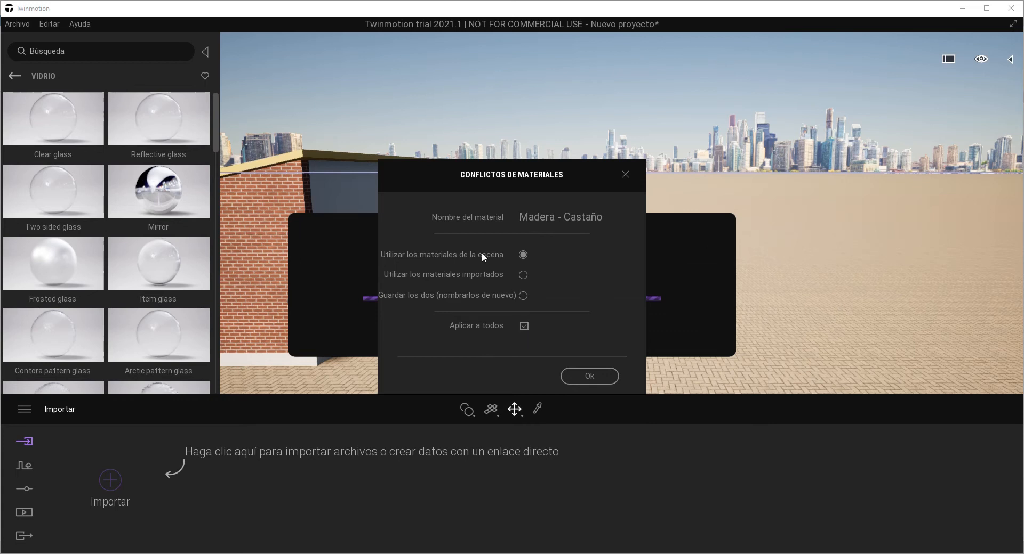
pyautogui.click(591, 376)
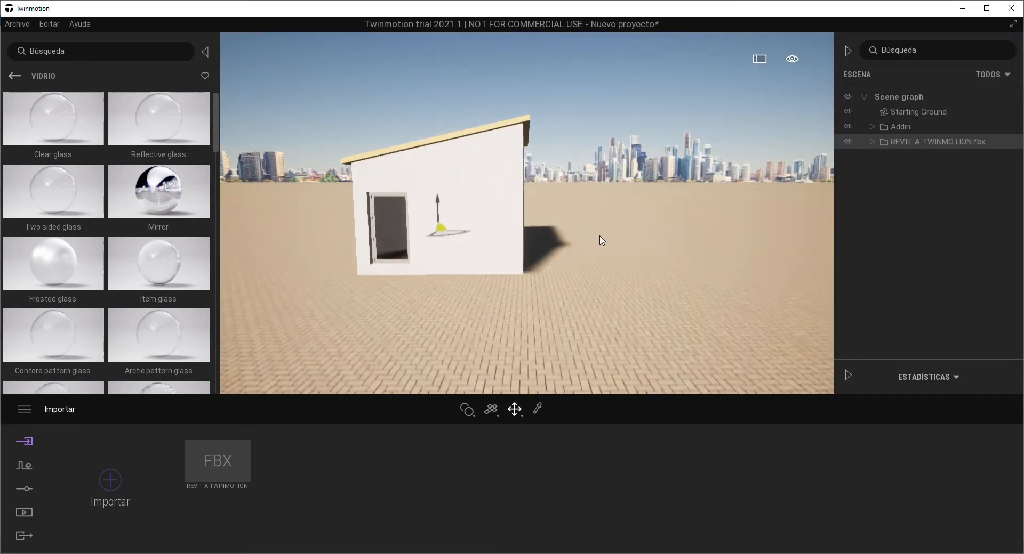
# - Move the imported REVIT A TWINMOTION.fbx house aside so it stands clear of the direct-linked Addin house
pyautogui.moveTo(600, 236); pyautogui.dragTo(598, 229, button='middle')
pyautogui.moveTo(479, 190); pyautogui.dragTo(552, 194, button='middle')
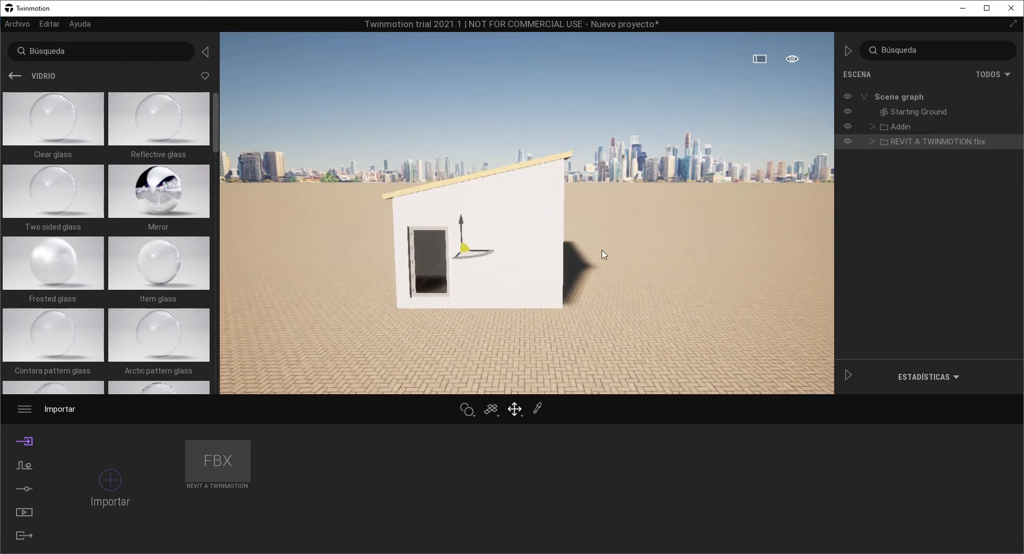
pyautogui.click(205, 52)
pyautogui.moveTo(536, 254); pyautogui.dragTo(543, 254, button='right')
pyautogui.moveTo(542, 254); pyautogui.dragTo(516, 245, button='middle')
pyautogui.moveTo(516, 245); pyautogui.dragTo(493, 249, button='right')
pyautogui.moveTo(493, 249); pyautogui.dragTo(472, 254, button='middle')
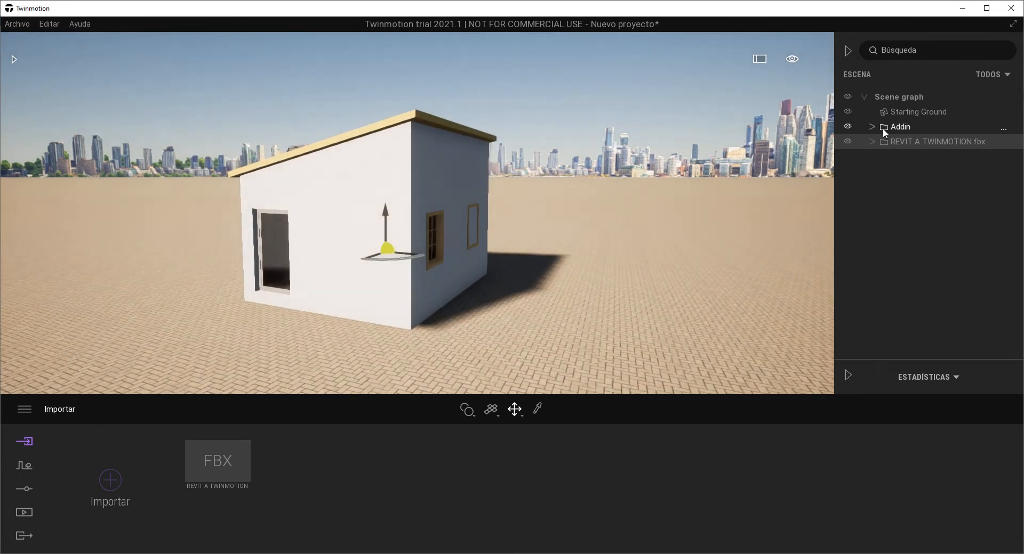
pyautogui.click(897, 126)
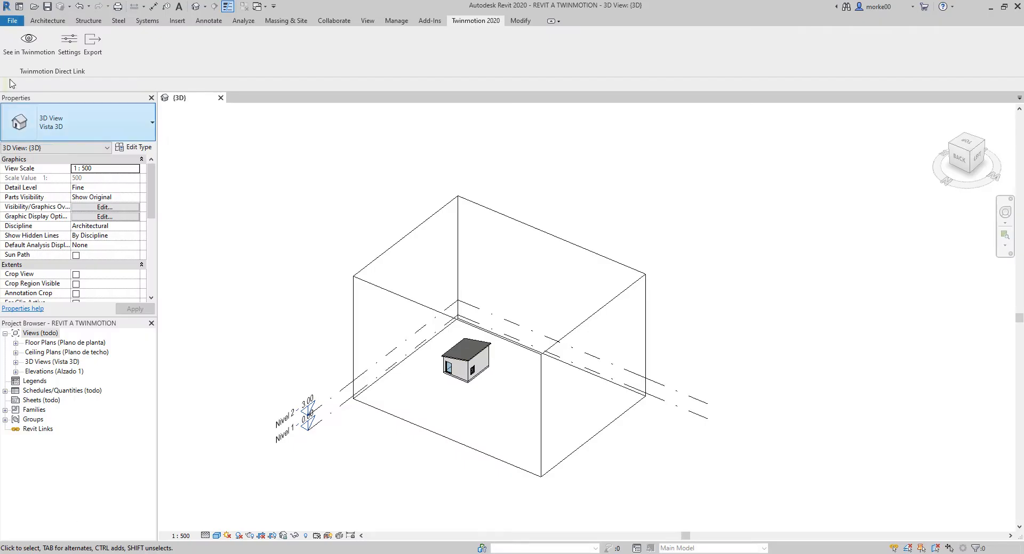
pyautogui.click(16, 53)
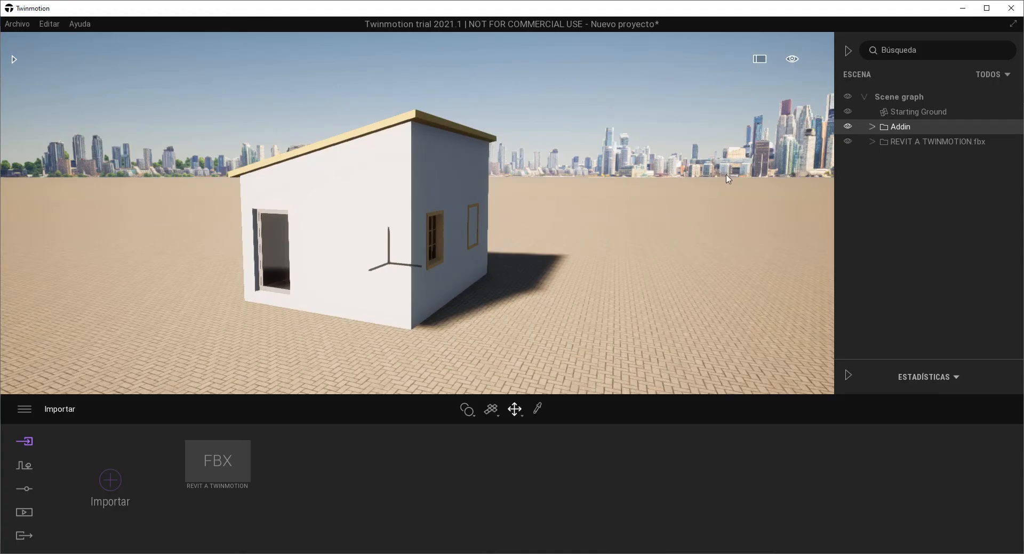
pyautogui.click(896, 142)
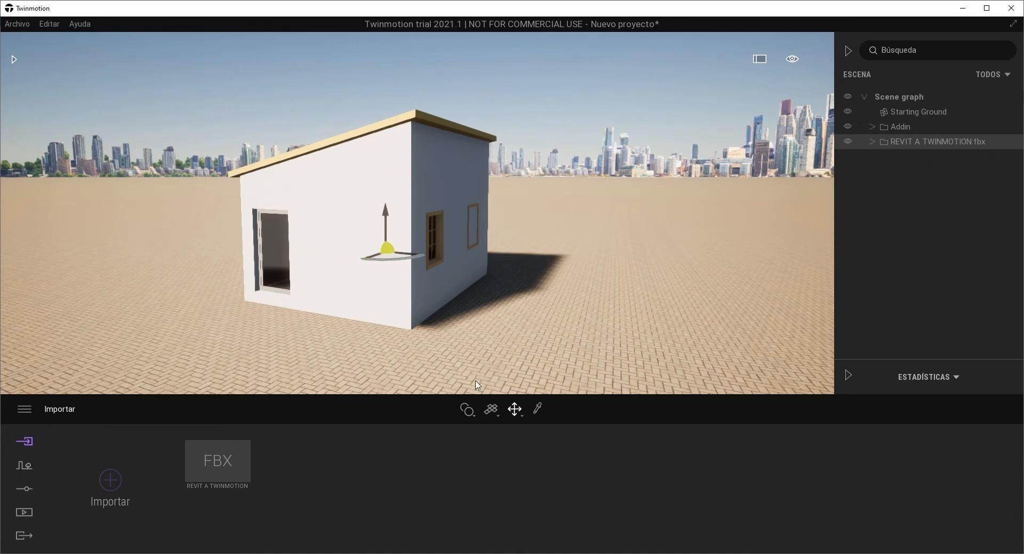
pyautogui.moveTo(405, 259); pyautogui.dragTo(616, 306)
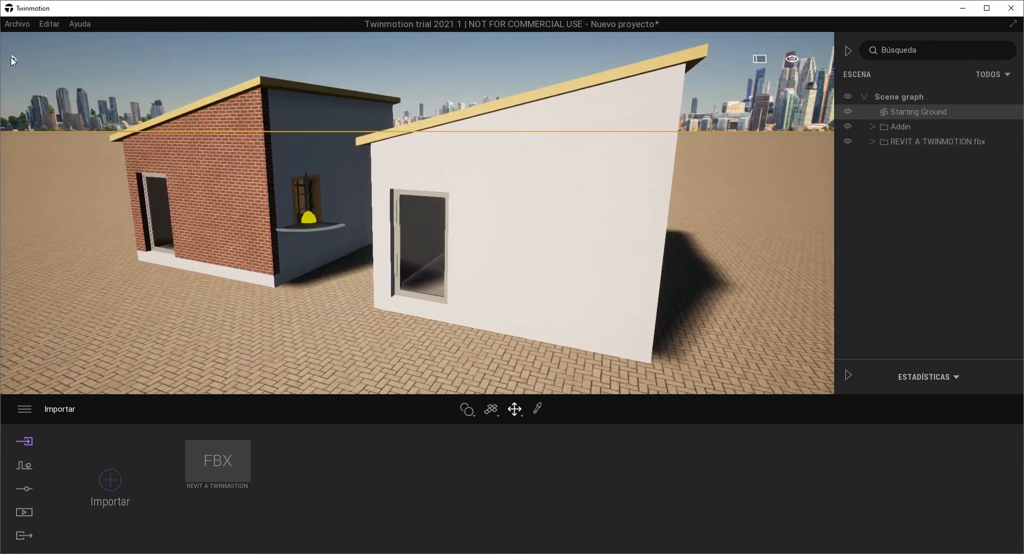
# - Apply Clean brick 05 from the Ladrillo library to the imported house's white facade
pyautogui.click(15, 61)
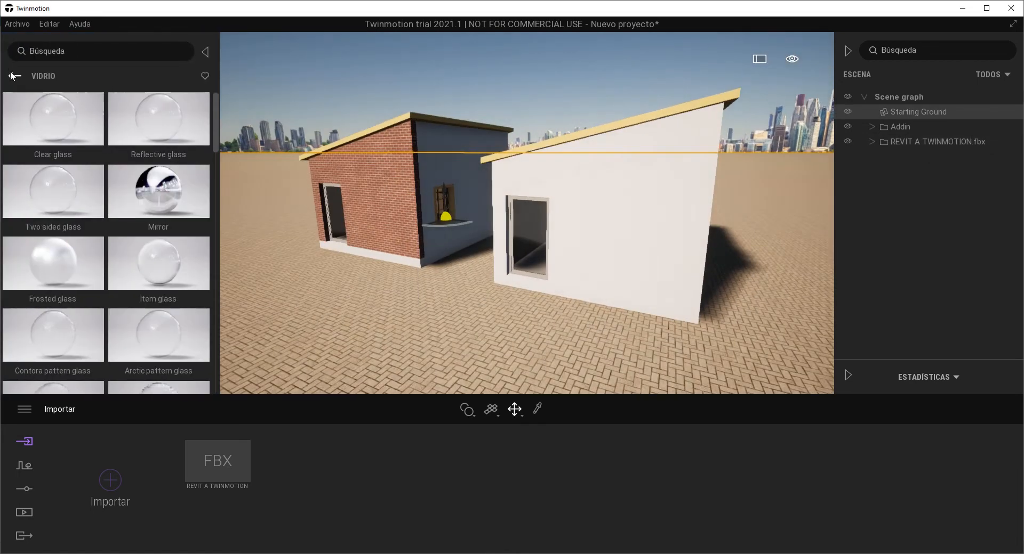
pyautogui.click(12, 76)
pyautogui.click(160, 271)
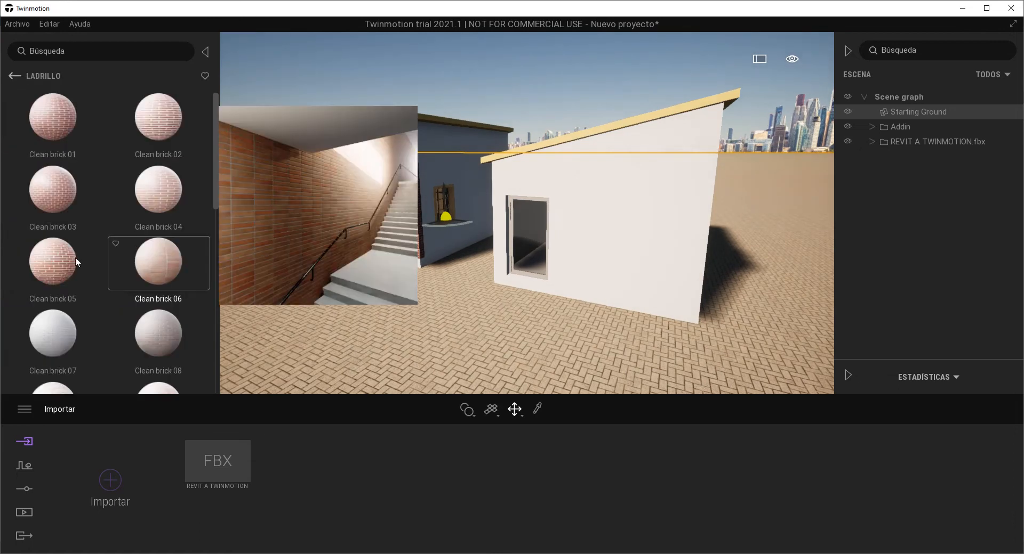
pyautogui.moveTo(75, 257); pyautogui.dragTo(648, 216)
# - Set the scale of Clean brick 05 to 10,00 and check the brick joints up close around the door
pyautogui.scroll(5, 648, 216)
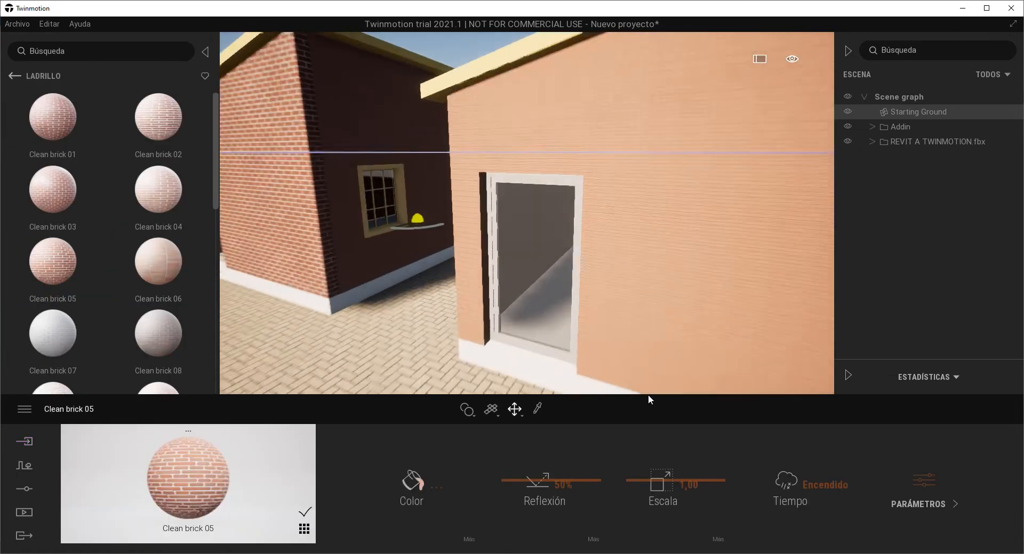
pyautogui.moveTo(663, 480); pyautogui.dragTo(664, 429)
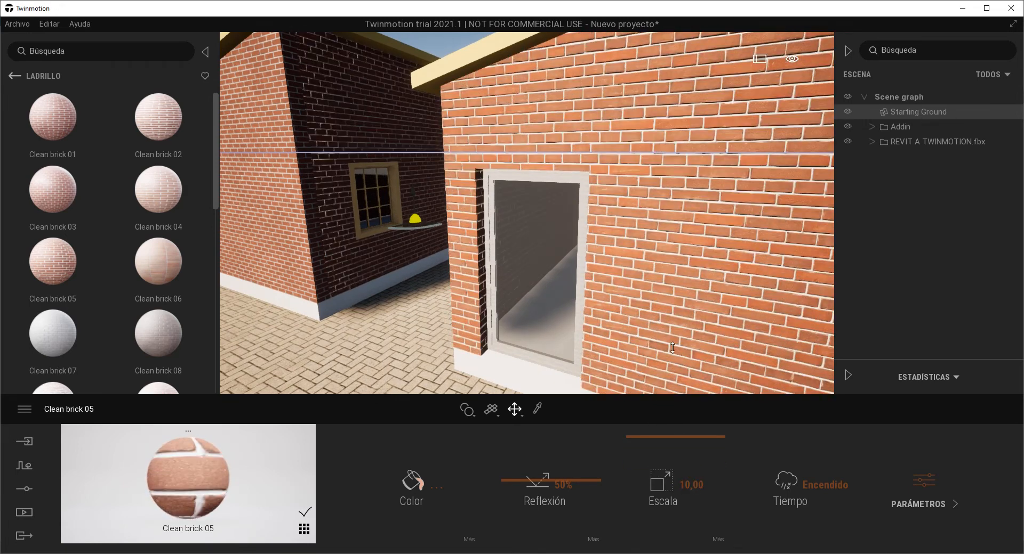
pyautogui.scroll(2, 359, 158)
pyautogui.press('w')
pyautogui.press('a')
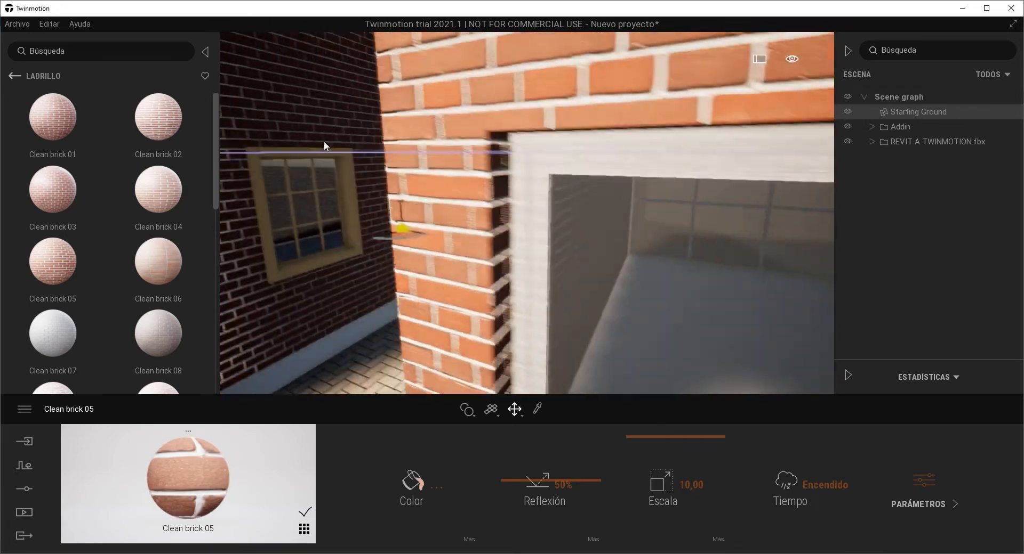
pyautogui.scroll(-5, 319, 107)
pyautogui.scroll(-2, 74, 116)
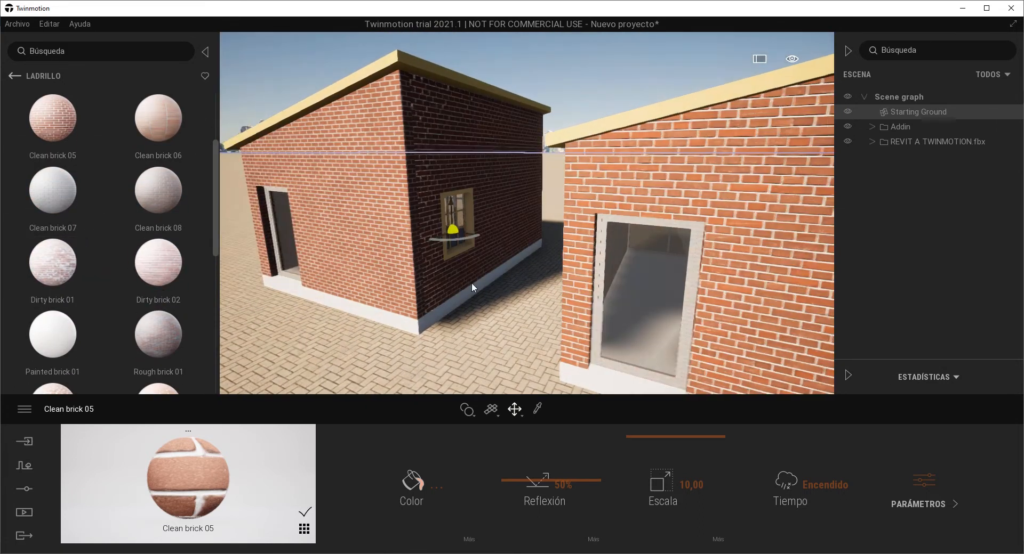
# - Set material application to Aplicar al objeto and apply Clean brick 07 to the imported house's walls only
pyautogui.scroll(3, 471, 283)
pyautogui.moveTo(470, 416)
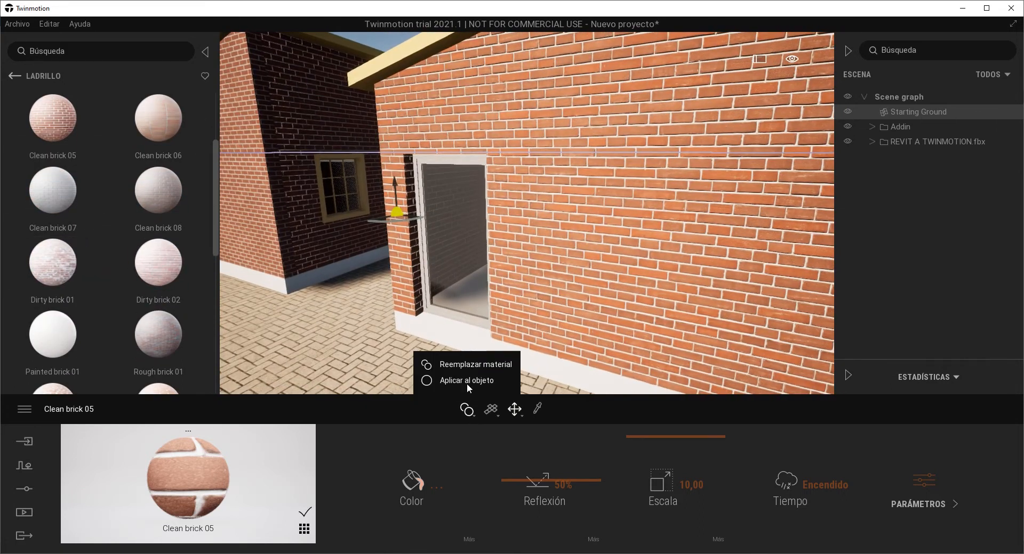
pyautogui.click(467, 381)
pyautogui.moveTo(57, 184); pyautogui.dragTo(603, 208)
pyautogui.keyDown('shift'); pyautogui.moveTo(603, 207); pyautogui.dragTo(564, 206, button='middle'); pyautogui.keyUp('shift')
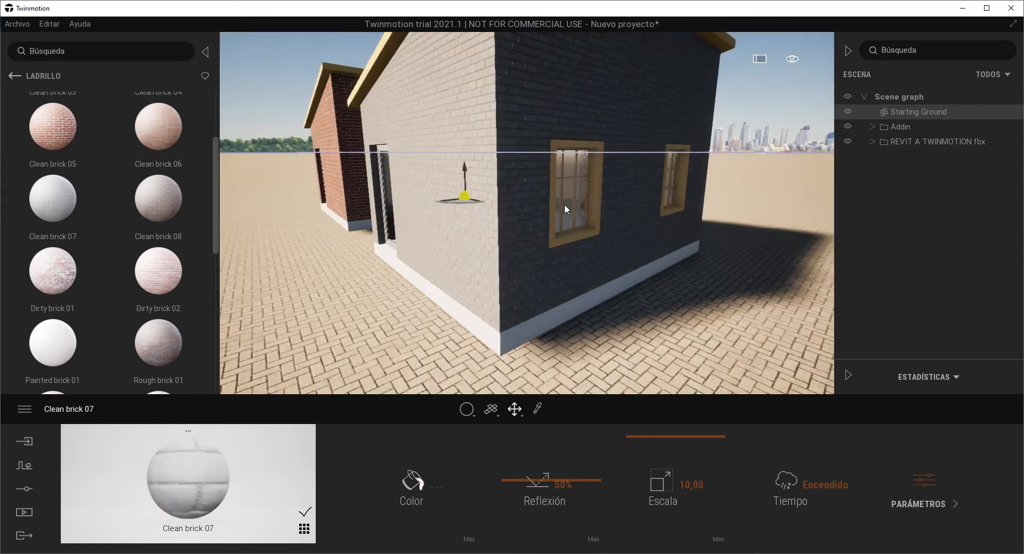
pyautogui.scroll(-2, 564, 206)
pyautogui.keyDown('shift'); pyautogui.moveTo(510, 248); pyautogui.dragTo(487, 228, button='middle'); pyautogui.keyUp('shift')
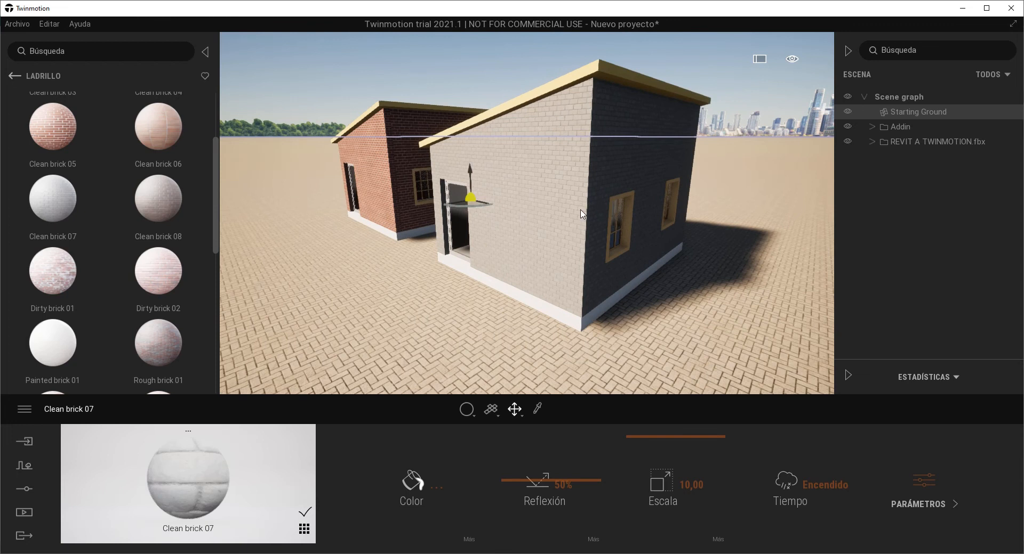
pyautogui.scroll(2, 638, 234)
pyautogui.scroll(-2, 628, 224)
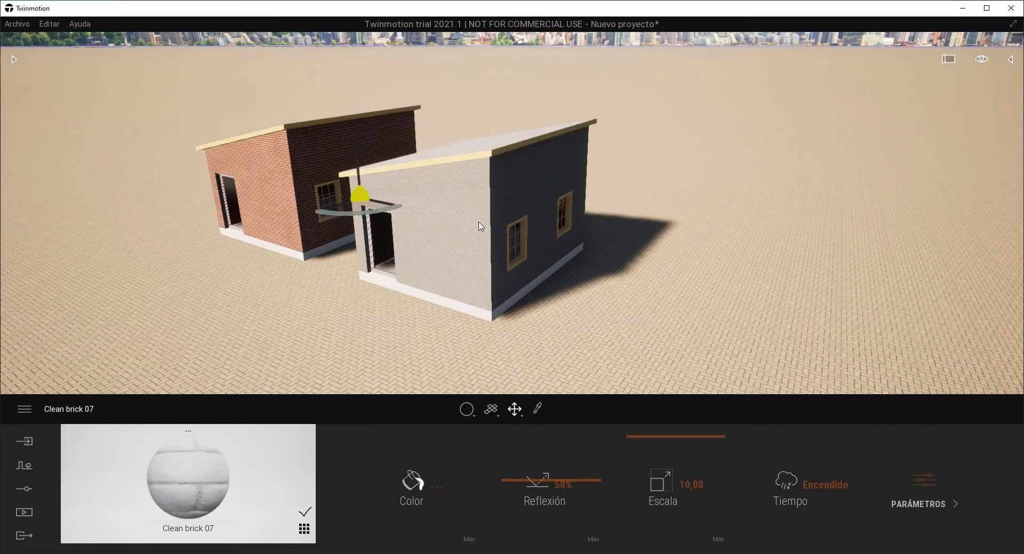
# - Switch to 3ds Max and examine the box model's floor, walls and roof from several angles
pyautogui.click(118, 553)
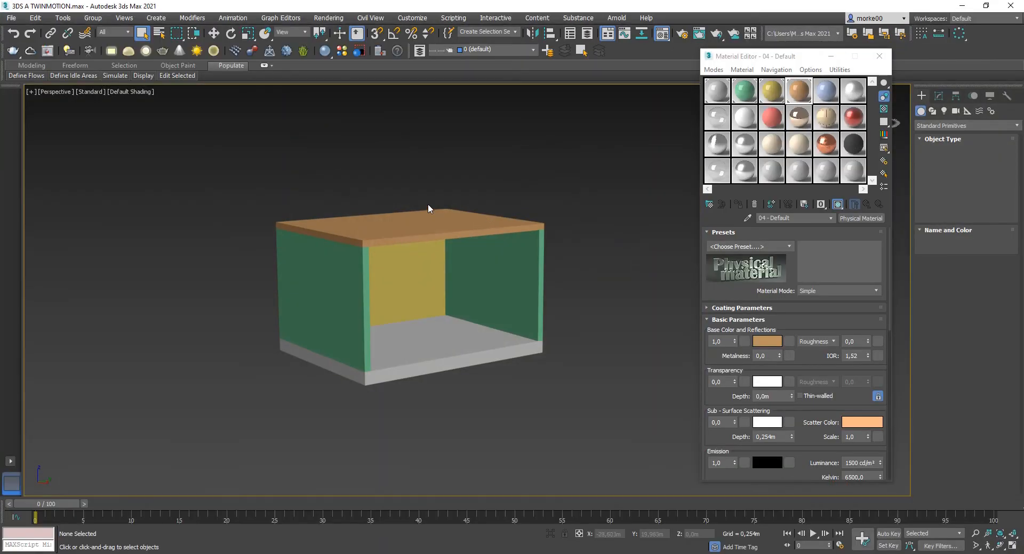
pyautogui.scroll(4, 394, 246)
pyautogui.scroll(-4, 399, 262)
pyautogui.moveTo(404, 272); pyautogui.dragTo(382, 297, button='middle')
pyautogui.scroll(4, 422, 353)
pyautogui.click(584, 231)
pyautogui.scroll(-4, 340, 299)
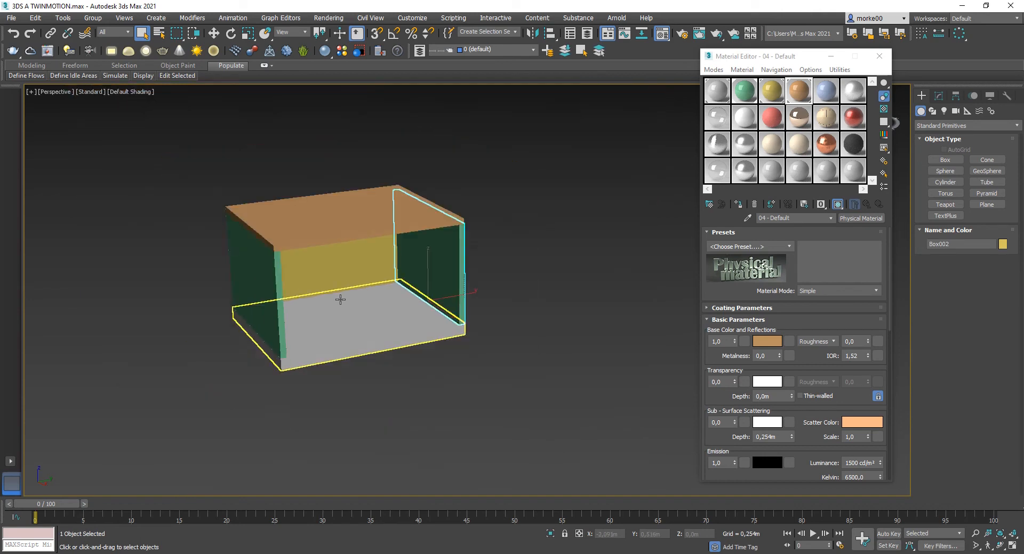
pyautogui.scroll(5, 469, 236)
pyautogui.scroll(-5, 481, 268)
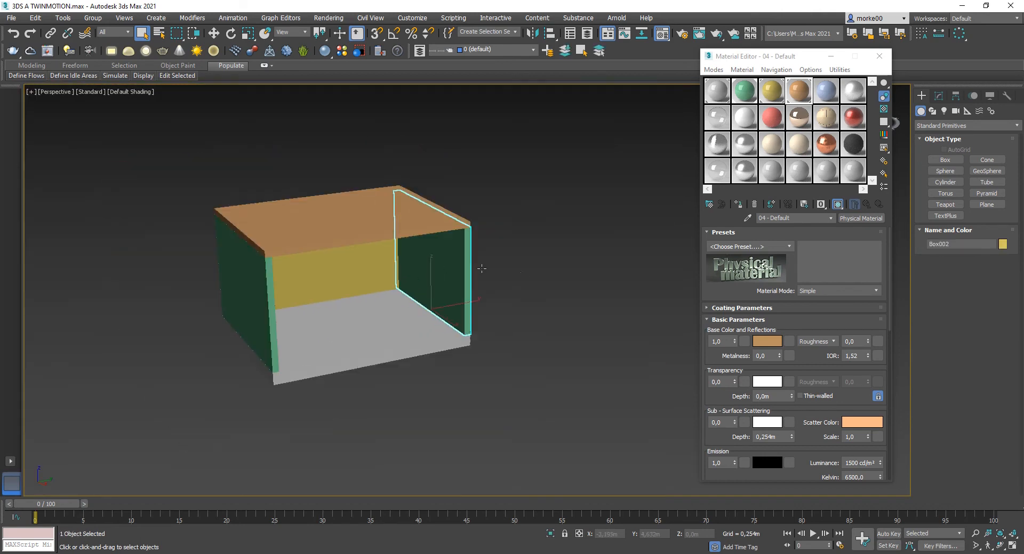
pyautogui.click(482, 268)
pyautogui.keyDown('alt'); pyautogui.moveTo(482, 268); pyautogui.dragTo(401, 277, button='middle'); pyautogui.keyUp('alt')
pyautogui.scroll(3, 396, 296)
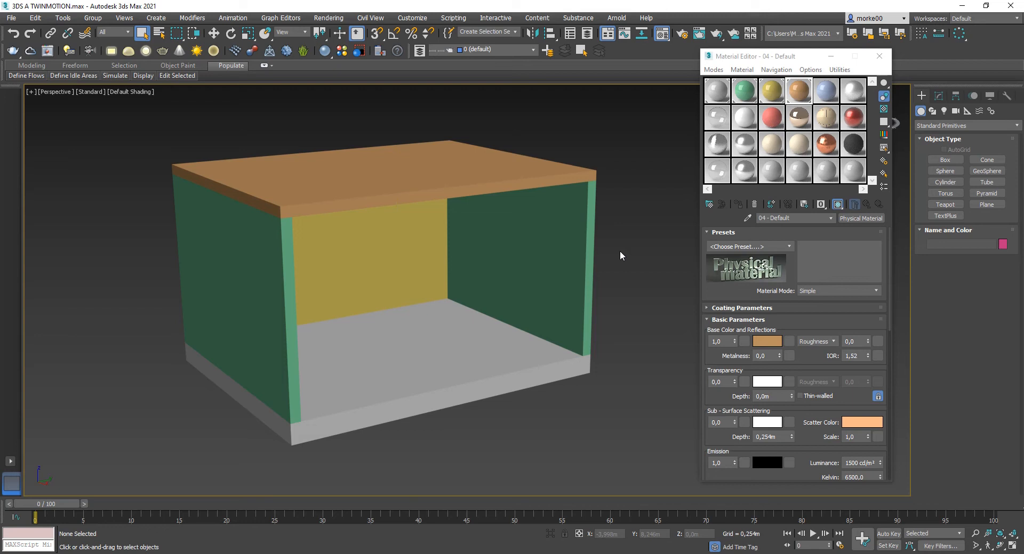
# - Review the PISO and MUROS 1 materials and rename the yellow 03 - Default material as MUROS 2
pyautogui.click(716, 92)
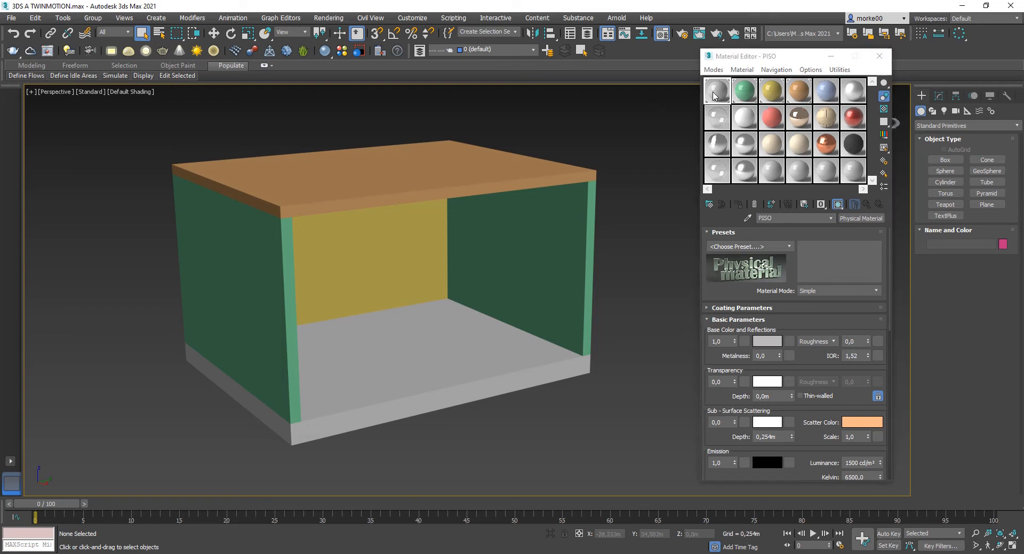
pyautogui.click(745, 92)
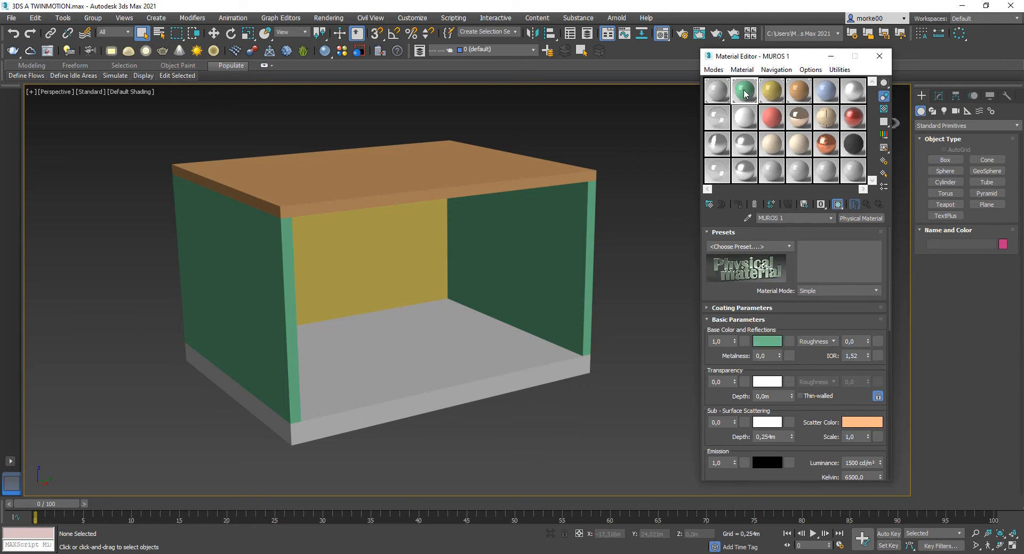
pyautogui.click(772, 92)
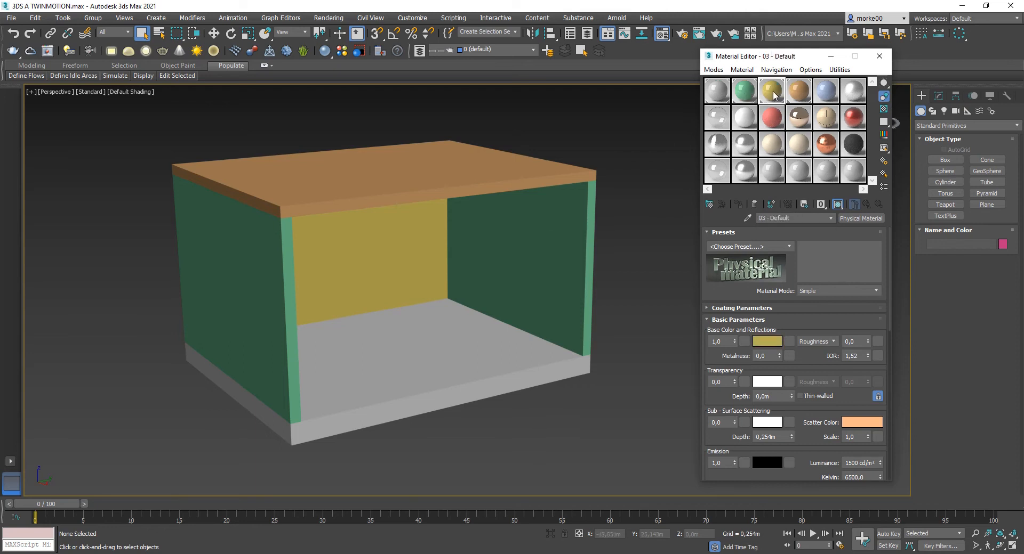
pyautogui.write('MUROS')
pyautogui.press('Return')
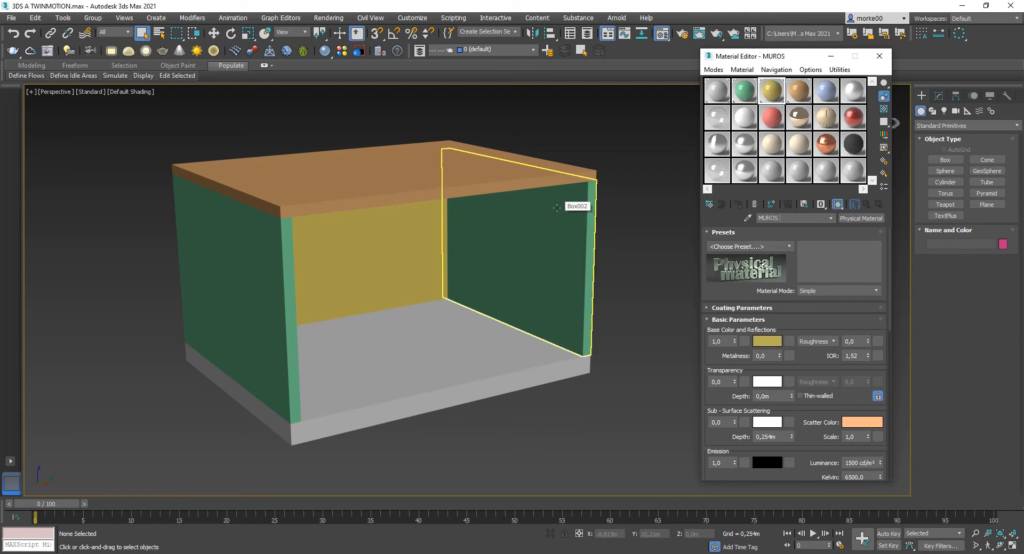
pyautogui.write('2')
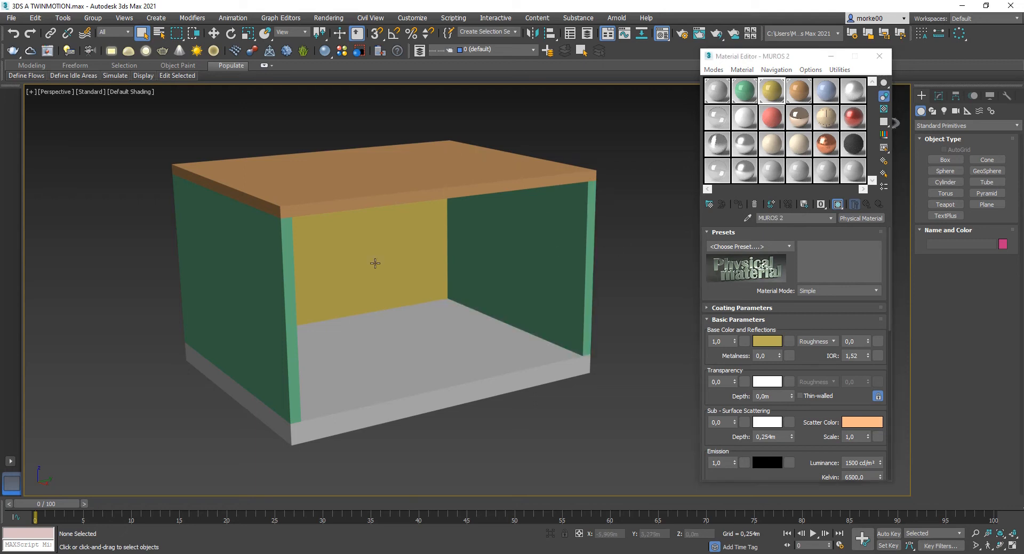
pyautogui.click(364, 249)
pyautogui.click(611, 138)
# - Rename the brown 04 - Default material as CUBIERTA
pyautogui.click(805, 95)
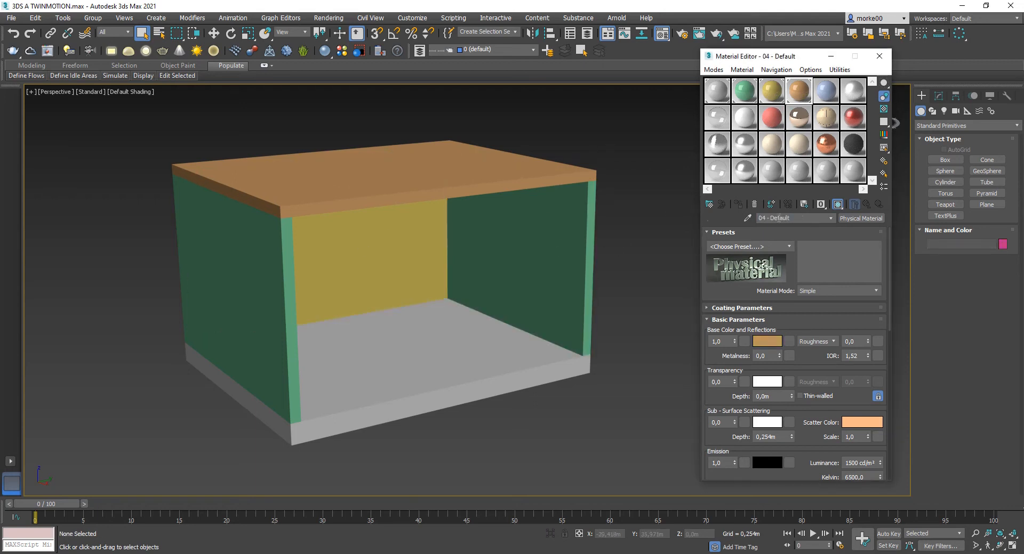
pyautogui.doubleClick(778, 218)
pyautogui.write('CUBIERTA')
# - Inspect the UVW Map modifier and its mapping parameters on the green side wall
pyautogui.keyDown('alt'); pyautogui.moveTo(359, 292); pyautogui.dragTo(274, 305, button='middle'); pyautogui.keyUp('alt')
pyautogui.click(540, 294)
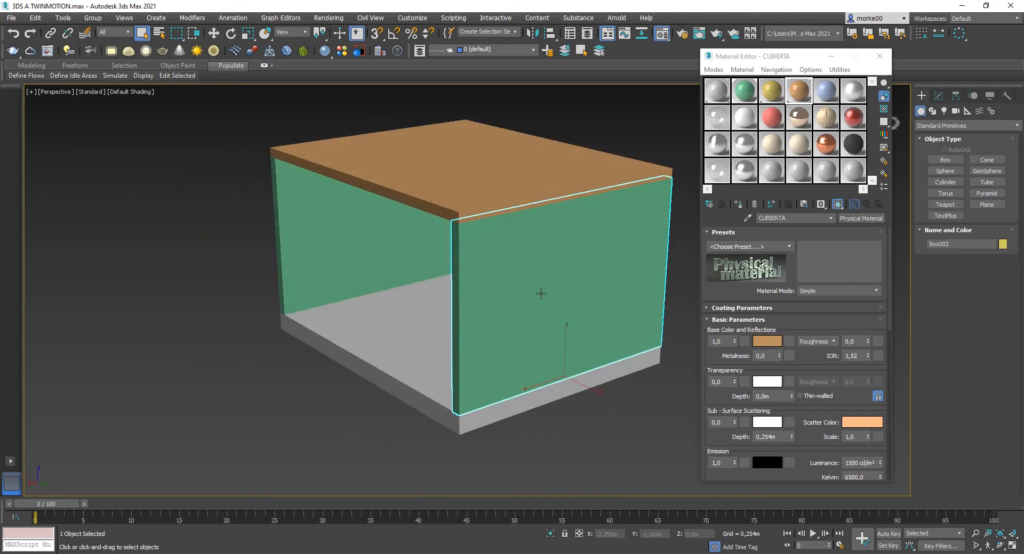
pyautogui.moveTo(540, 294); pyautogui.dragTo(391, 297, button='middle')
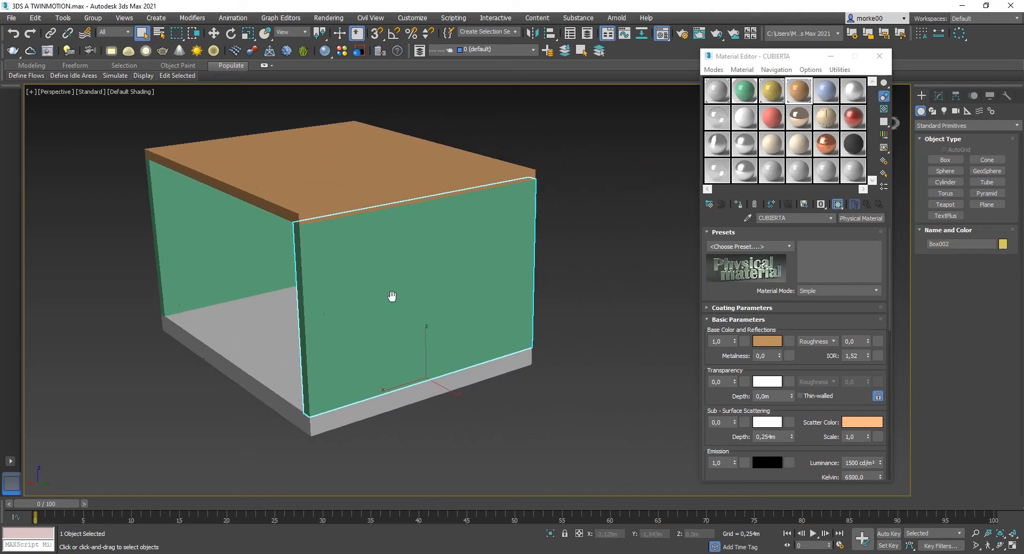
pyautogui.click(939, 98)
pyautogui.click(948, 129)
pyautogui.click(602, 272)
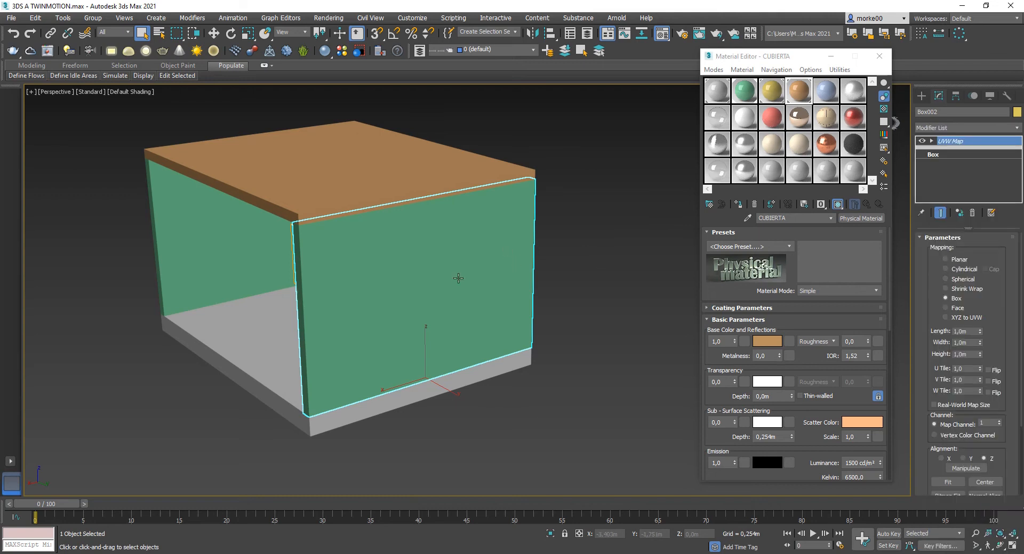
pyautogui.scroll(3, 392, 281)
pyautogui.moveTo(392, 281); pyautogui.dragTo(490, 267, button='middle')
pyautogui.scroll(-5, 423, 277)
pyautogui.click(536, 286)
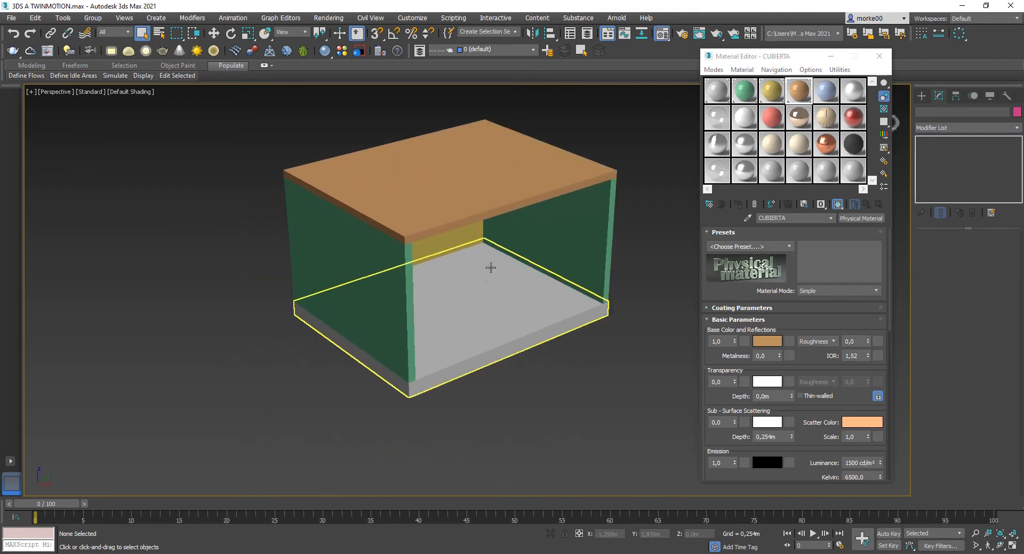
pyautogui.scroll(3, 490, 268)
pyautogui.scroll(-3, 398, 278)
pyautogui.moveTo(421, 270)
pyautogui.keyDown('alt'); pyautogui.mouseDown(button='middle')
pyautogui.moveTo(432, 281)
pyautogui.moveTo(414, 269)
pyautogui.moveTo(411, 295)
pyautogui.moveTo(410, 278)
pyautogui.mouseUp(button='middle'); pyautogui.keyUp('alt')
pyautogui.scroll(3, 408, 287)
pyautogui.scroll(-5, 401, 292)
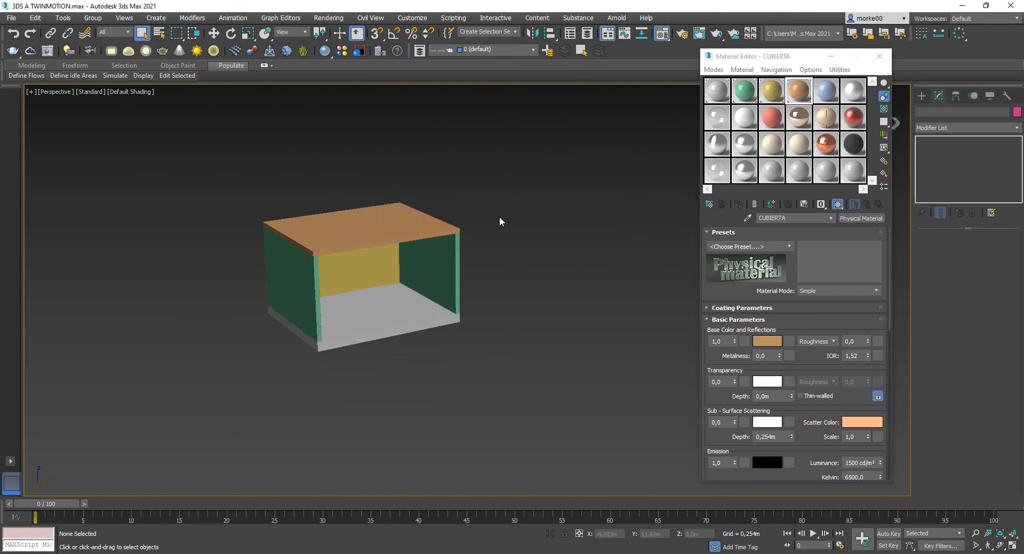
pyautogui.moveTo(498, 153); pyautogui.dragTo(160, 407)
pyautogui.click(450, 186)
pyautogui.moveTo(547, 166); pyautogui.dragTo(224, 302)
pyautogui.scroll(5, 231, 276)
pyautogui.scroll(-4, 590, 181)
pyautogui.click(590, 180)
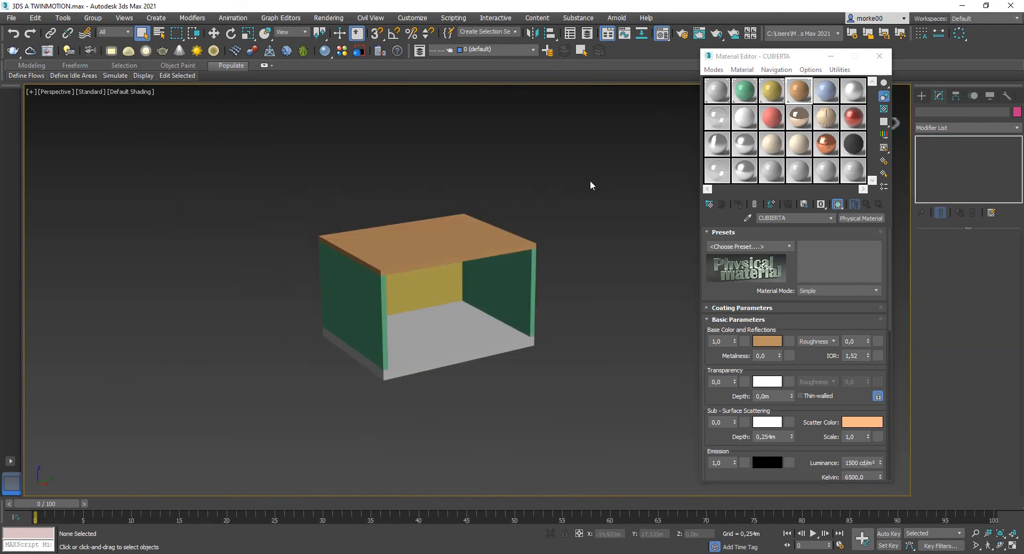
# - Select all the model's objects and check their shared UVW Map type, length, width and height
pyautogui.moveTo(580, 154); pyautogui.dragTo(224, 421)
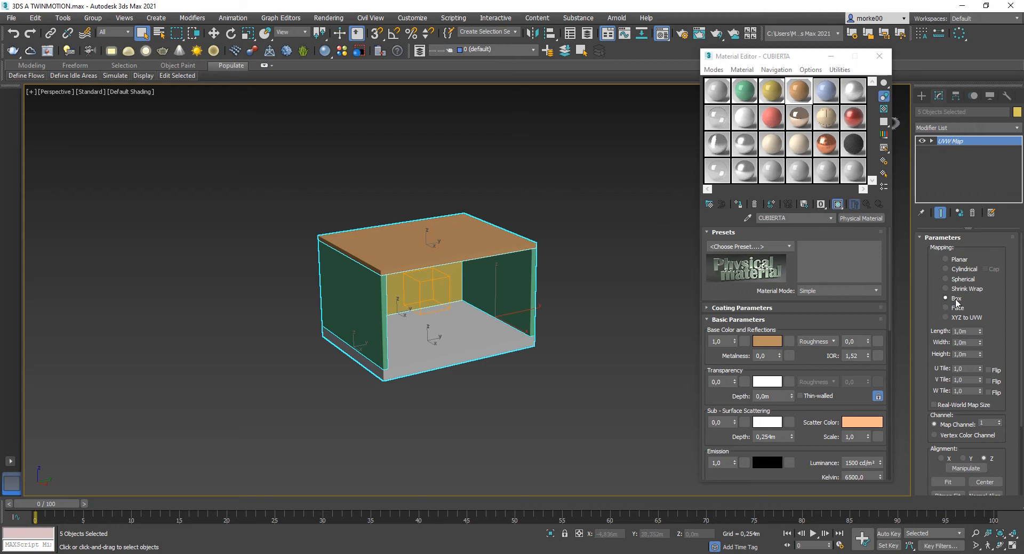
pyautogui.scroll(4, 523, 239)
pyautogui.scroll(-2, 558, 242)
pyautogui.moveTo(553, 260); pyautogui.dragTo(525, 249, button='middle')
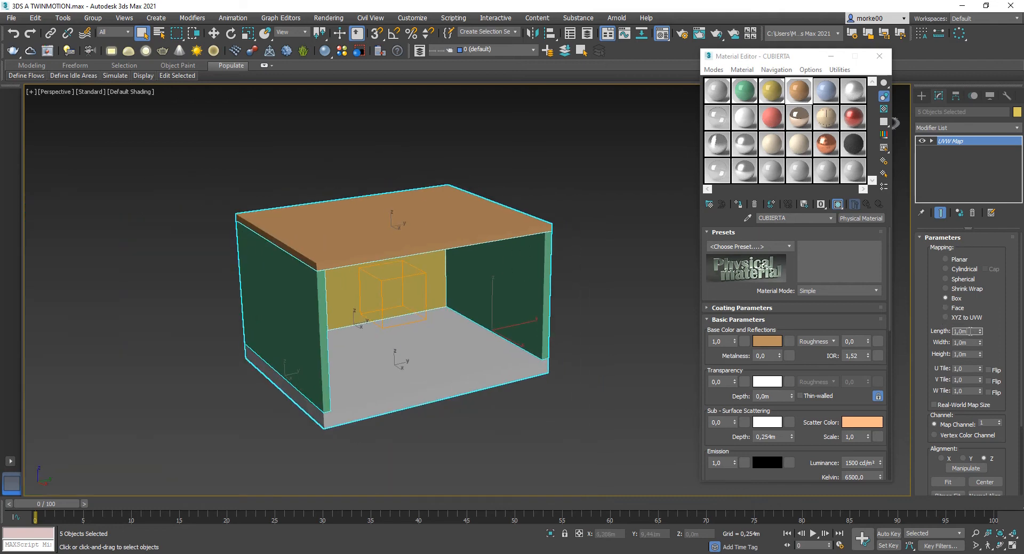
pyautogui.click(972, 353)
pyautogui.scroll(4, 399, 288)
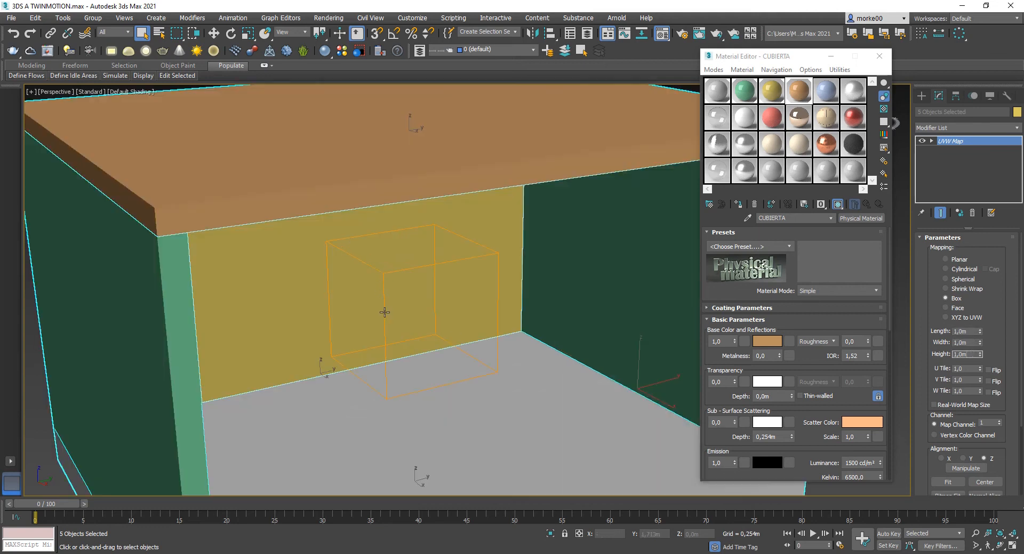
pyautogui.scroll(-8, 384, 315)
pyautogui.click(535, 263)
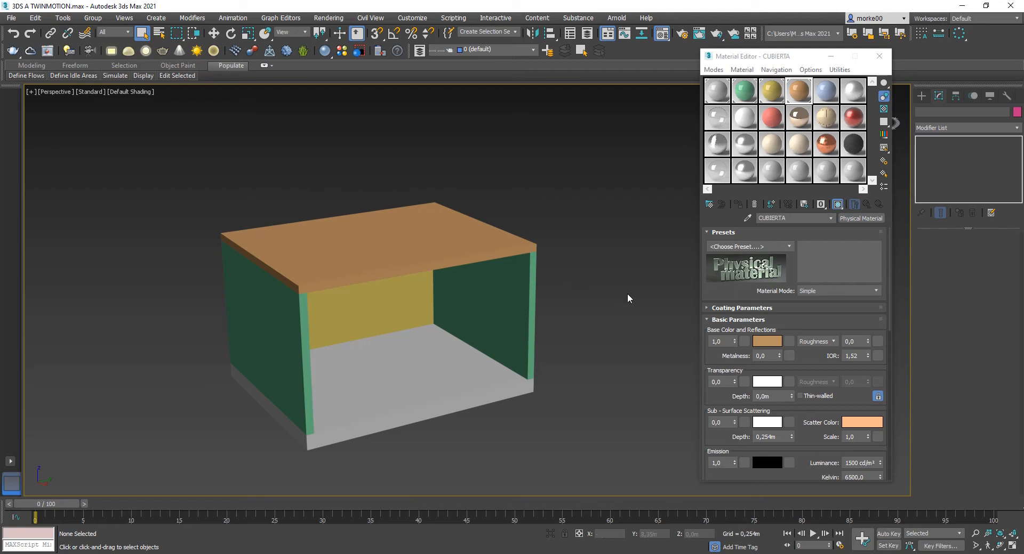
# - Export the scene to the CURSO TWINMOTION folder as the FBX file 3DS MAX A TWINMOTION, using the Autodesk Media & Entertainment preset
pyautogui.click(10, 17)
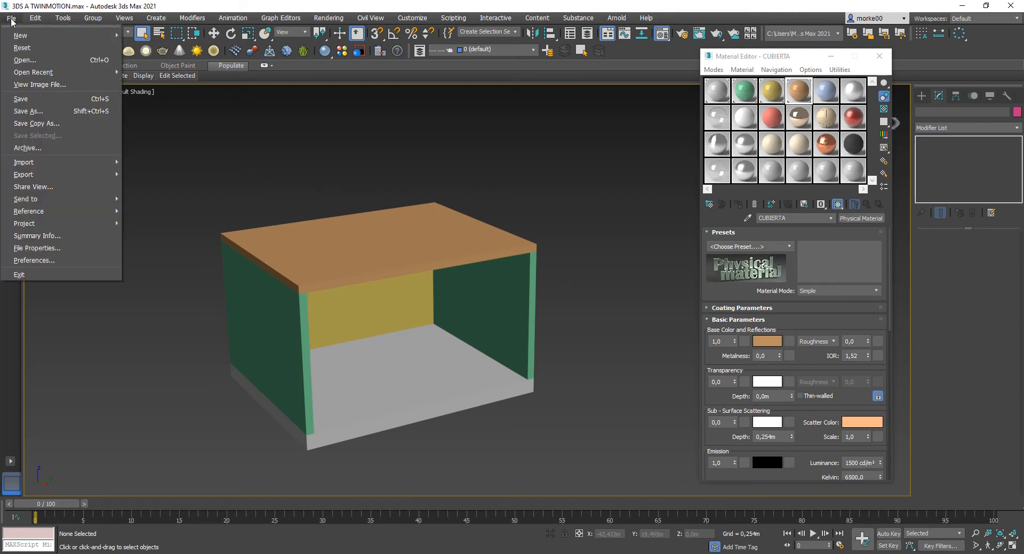
pyautogui.moveTo(48, 174)
pyautogui.click(142, 174)
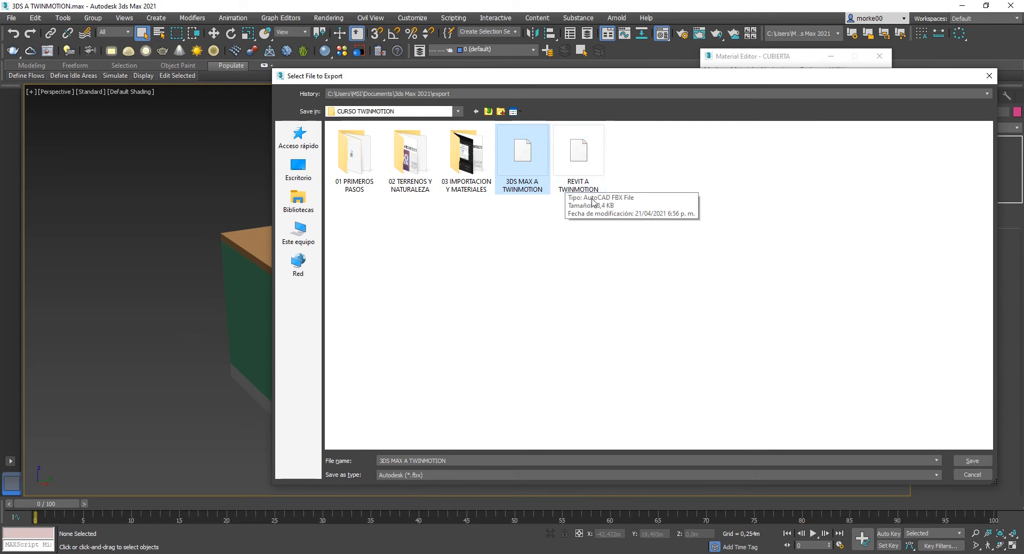
pyautogui.doubleClick(581, 176)
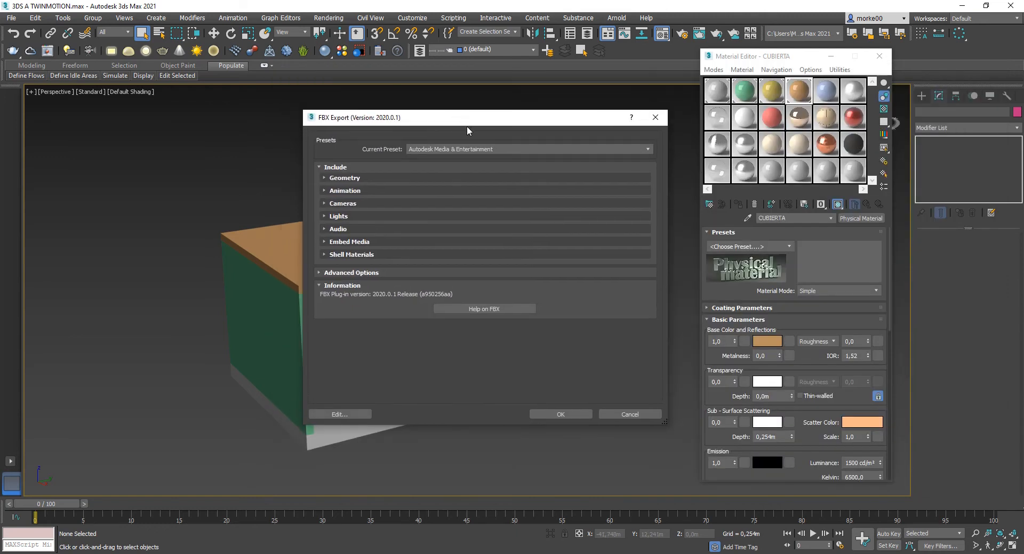
pyautogui.click(568, 414)
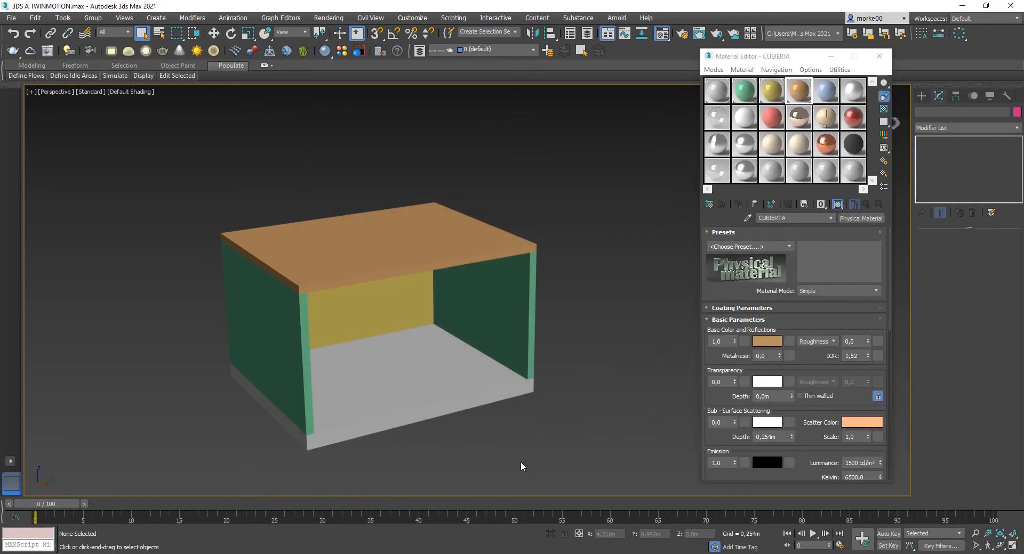
pyautogui.scroll(-5, 580, 350)
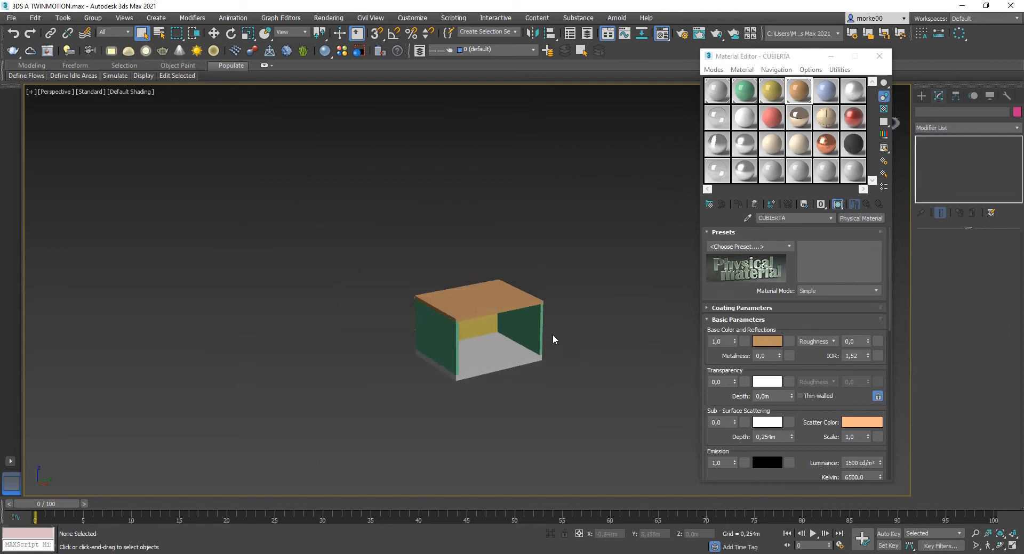
pyautogui.scroll(6, 552, 334)
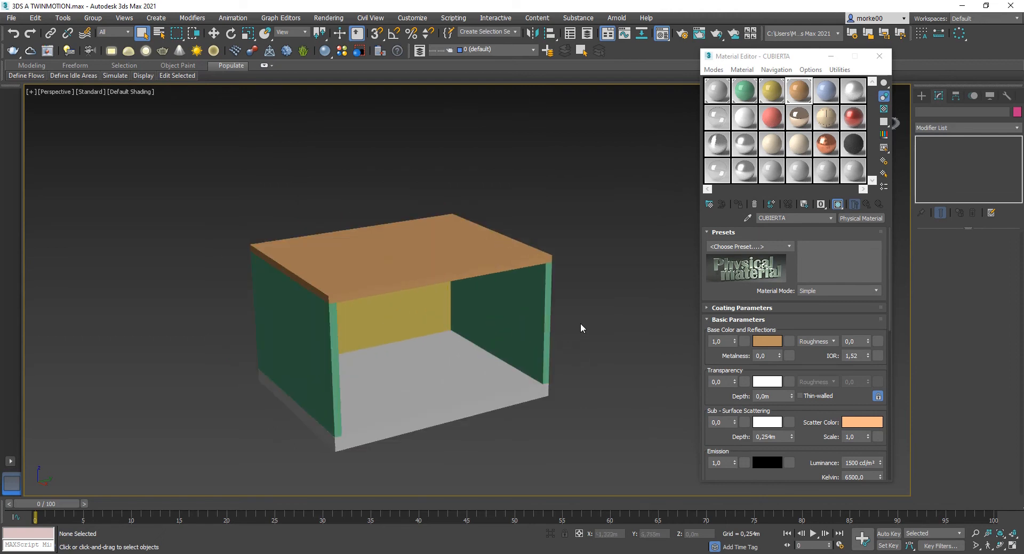
pyautogui.moveTo(574, 328); pyautogui.dragTo(578, 317, button='middle')
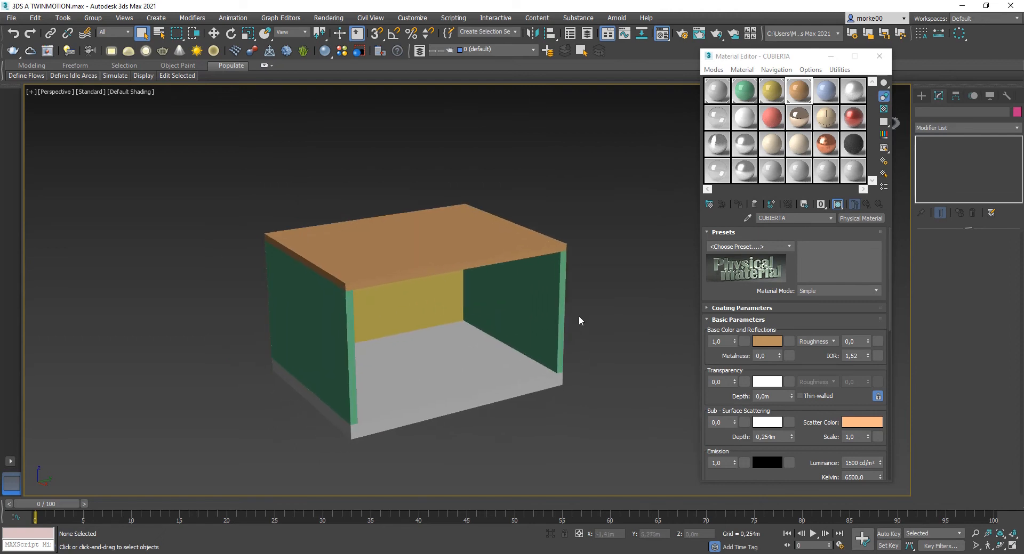
# - Switch back to Twinmotion and choose 3DS MAX A TWINMOTION as the geometry file for a new import
pyautogui.click(154, 548)
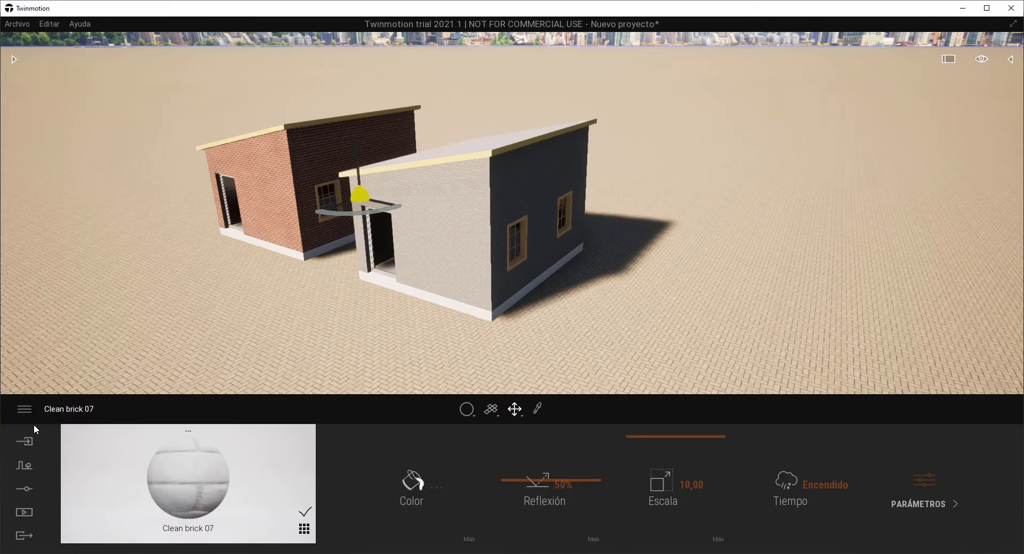
pyautogui.click(24, 442)
pyautogui.click(102, 493)
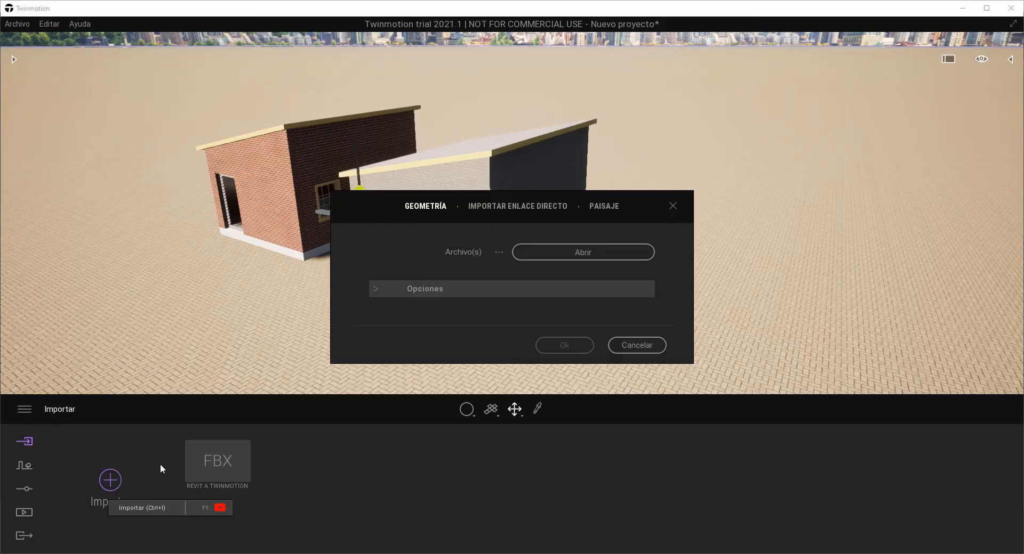
pyautogui.click(561, 258)
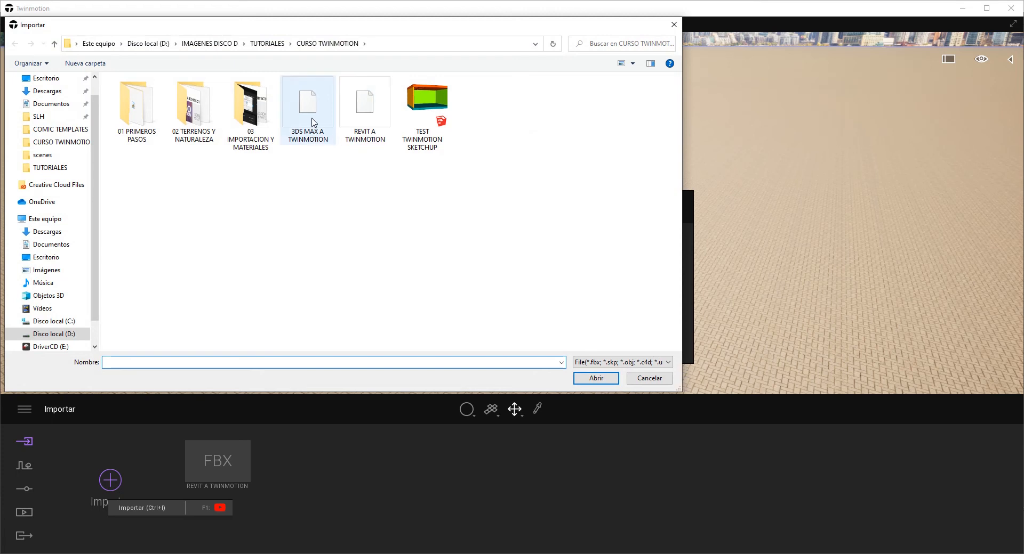
pyautogui.click(314, 123)
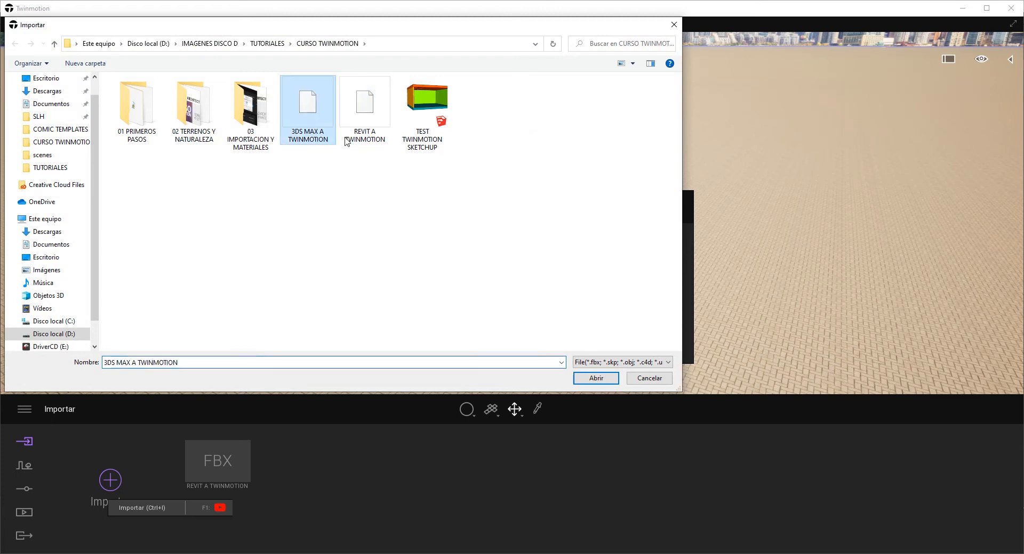
pyautogui.click(597, 379)
# - Import the FBX with Fusionar set to Guardar la jerarquía and Fijar UV/textura enabled, and bring the new model into view
pyautogui.click(381, 292)
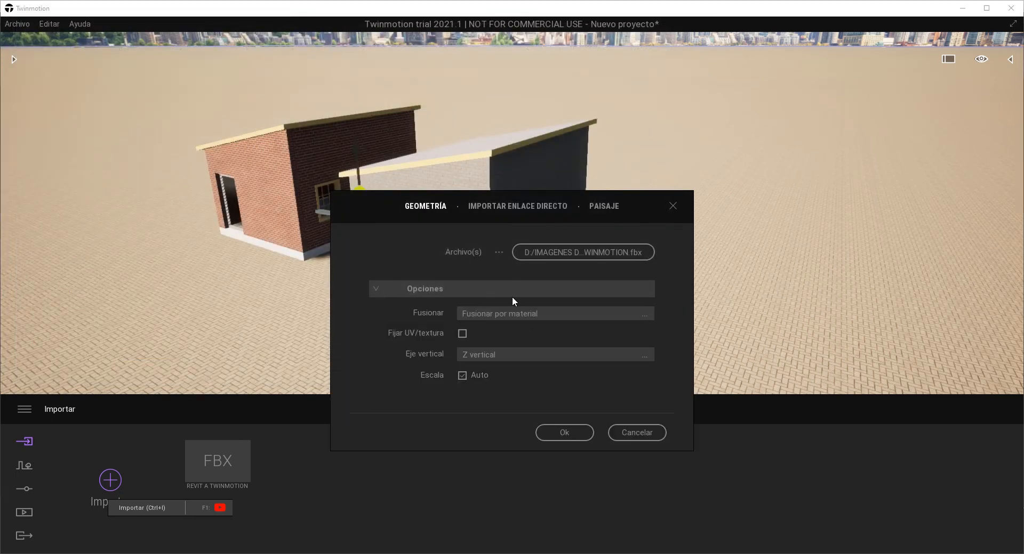
pyautogui.click(506, 314)
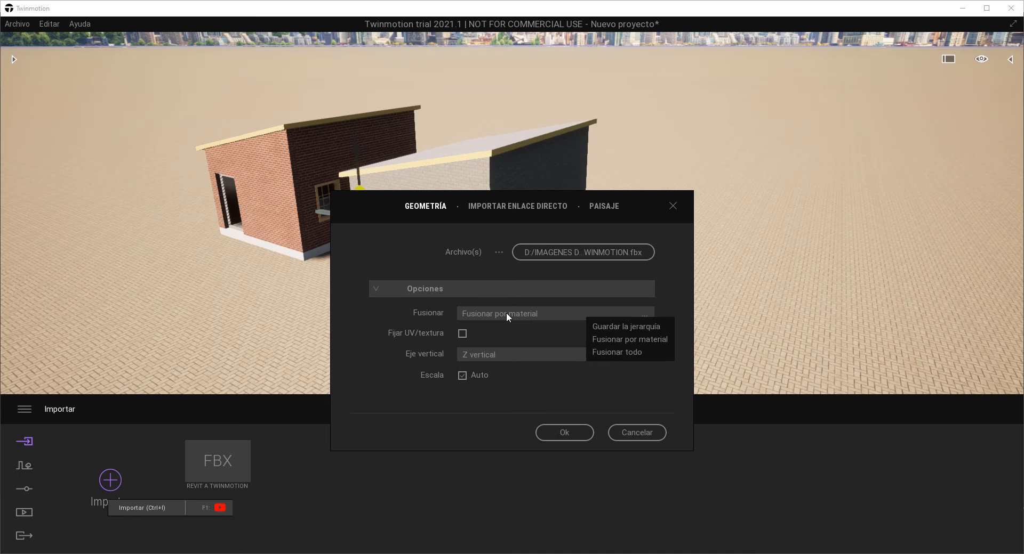
pyautogui.click(641, 330)
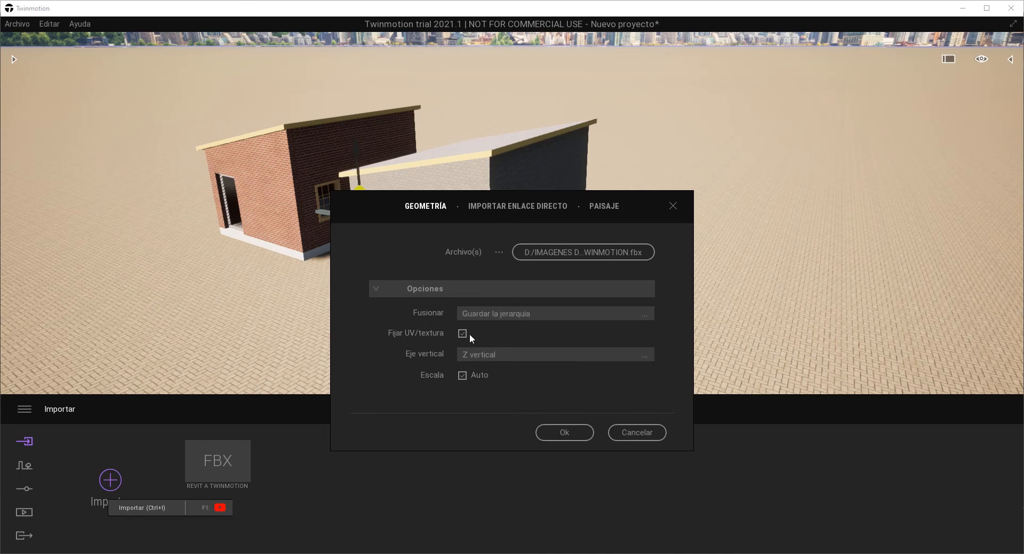
pyautogui.click(565, 433)
pyautogui.moveTo(344, 140); pyautogui.dragTo(562, 187, button='right')
pyautogui.press('s')
pyautogui.scroll(2, 421, 248)
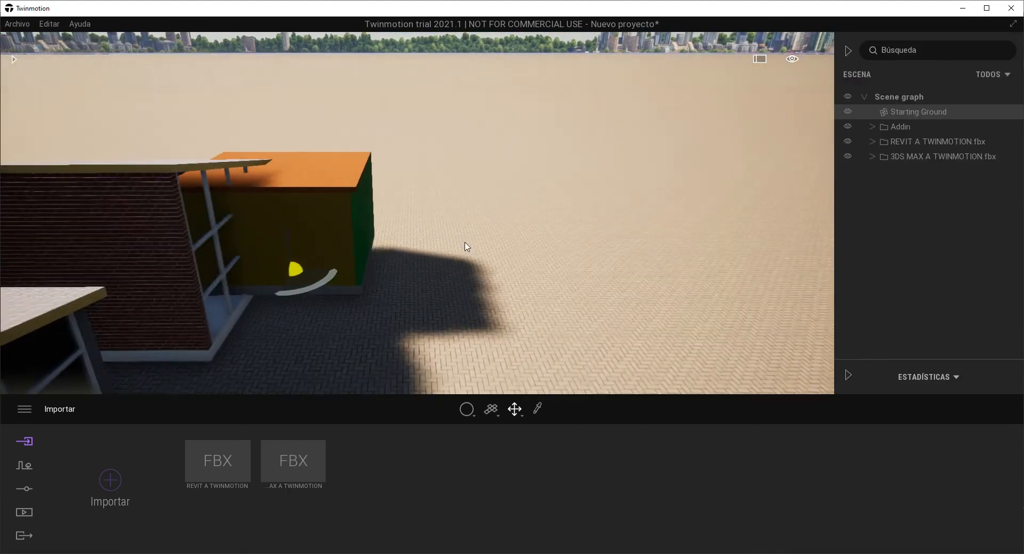
# - Select the 3DS MAX A TWINMOTION.fbx model and move it clear of the Revit building onto open ground
pyautogui.moveTo(466, 247); pyautogui.dragTo(518, 237, button='right')
pyautogui.moveTo(519, 237); pyautogui.dragTo(555, 245, button='middle')
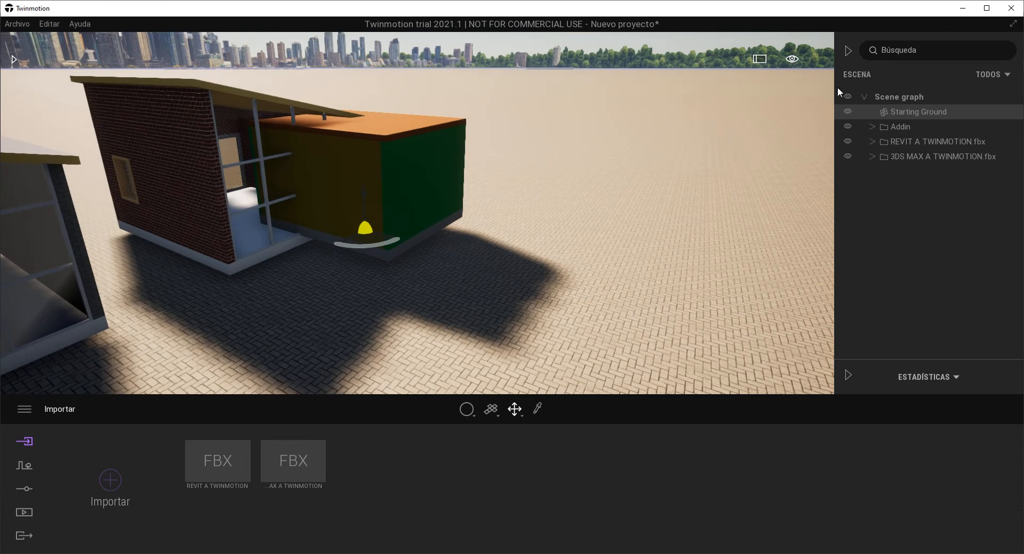
pyautogui.click(921, 158)
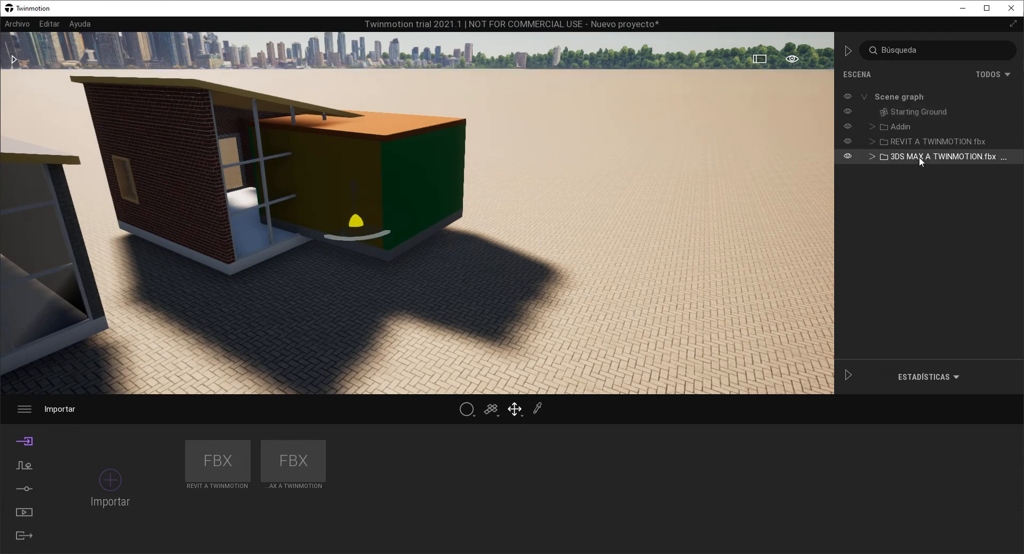
pyautogui.moveTo(379, 234); pyautogui.dragTo(571, 290)
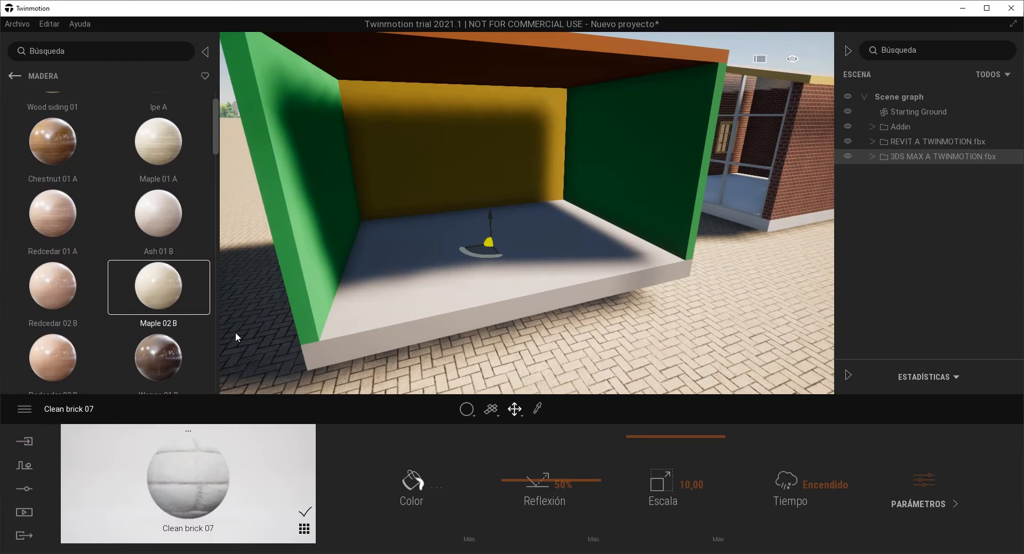
# - Apply the Maple 02 B wood material to the 3ds Max model's floor slab and set its Escala to 4,59
pyautogui.moveTo(153, 292)
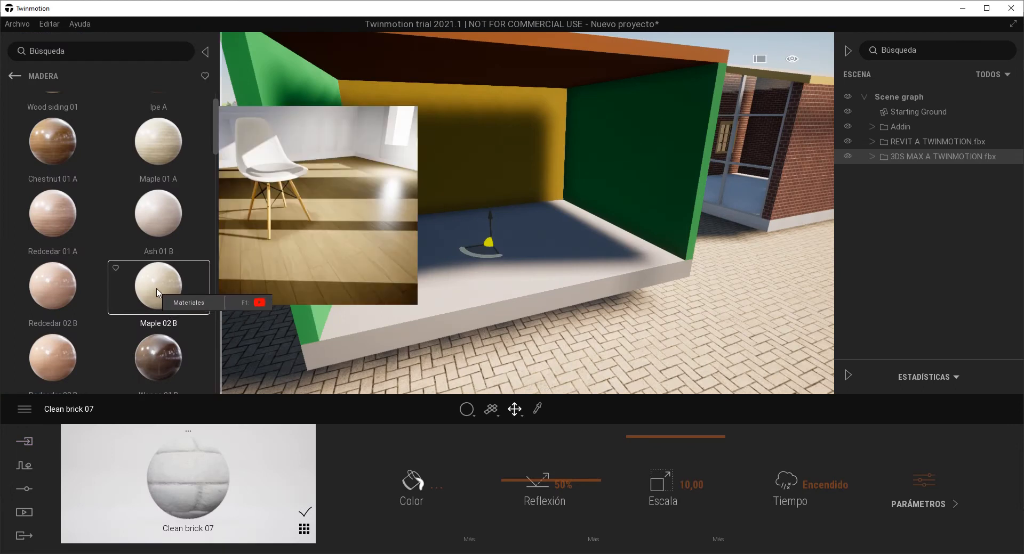
pyautogui.moveTo(164, 301); pyautogui.dragTo(452, 290)
pyautogui.scroll(5, 471, 312)
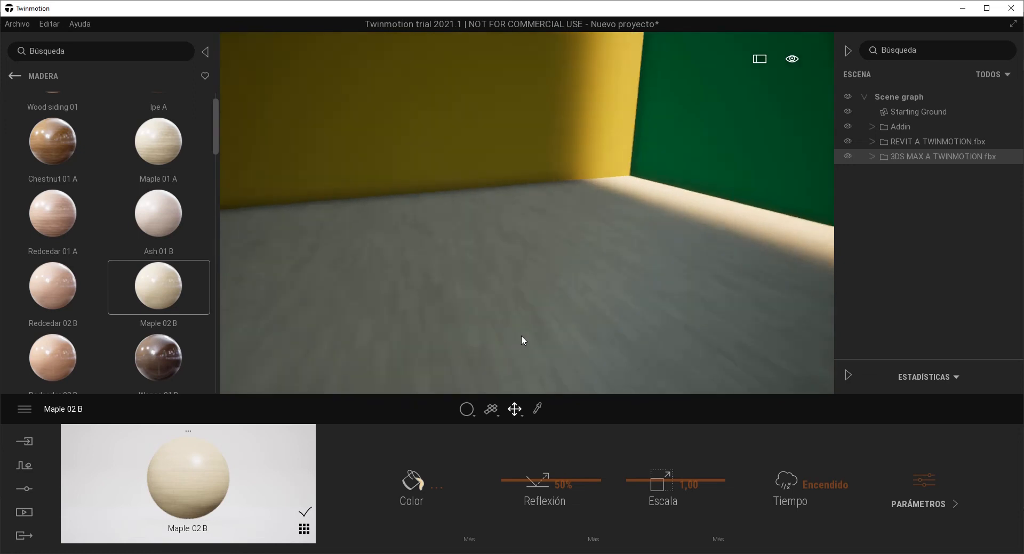
pyautogui.moveTo(646, 481); pyautogui.dragTo(679, 463)
pyautogui.scroll(-10, 441, 336)
pyautogui.scroll(5, 534, 294)
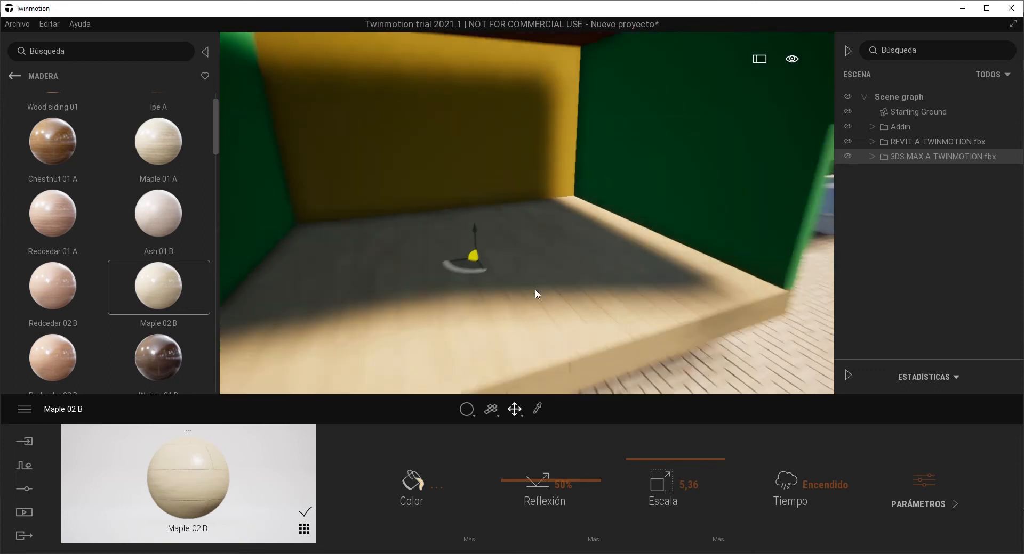
pyautogui.scroll(-8, 538, 292)
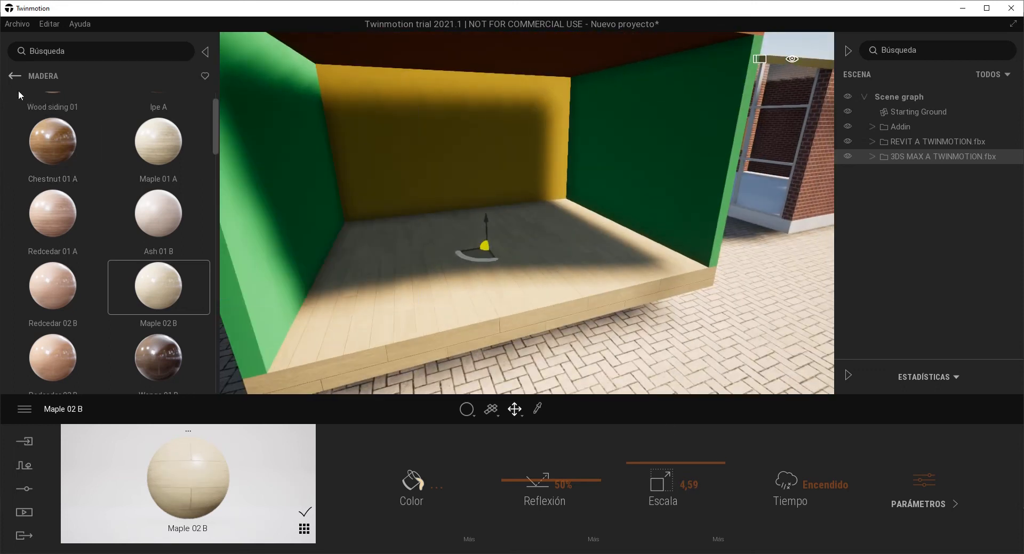
# - Apply the Stacked stone 01 material from Piedra to the yellow back wall and set its Escala to 4,27
pyautogui.click(15, 76)
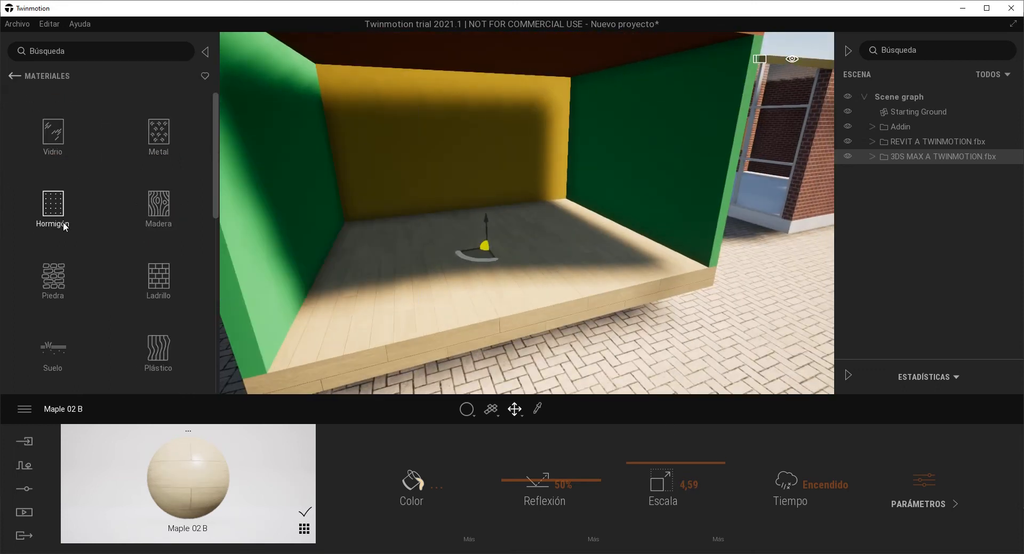
pyautogui.scroll(-1, 45, 235)
pyautogui.click(45, 235)
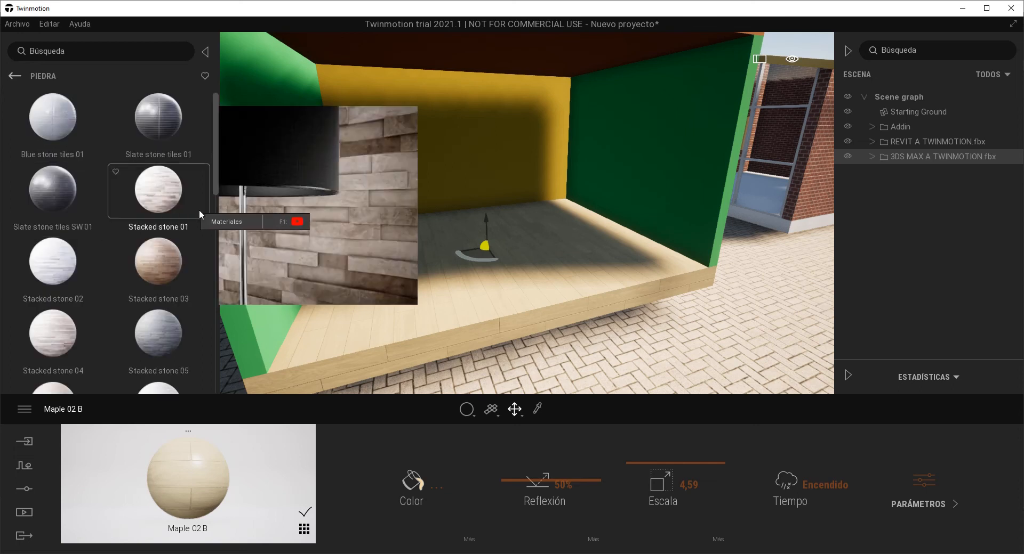
pyautogui.moveTo(155, 196); pyautogui.dragTo(453, 150)
pyautogui.scroll(3, 434, 151)
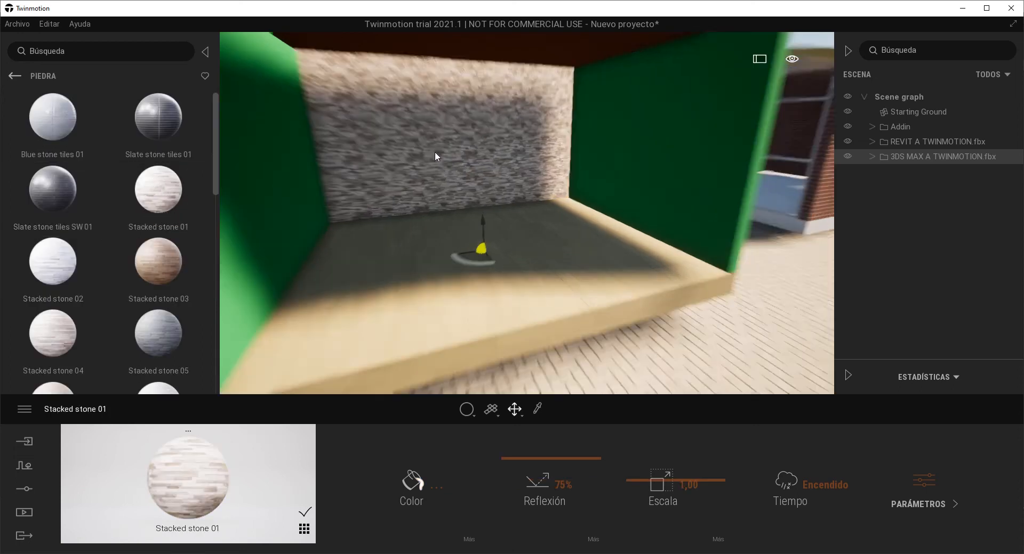
pyautogui.moveTo(662, 481)
pyautogui.mouseDown()
pyautogui.moveTo(662, 493)
pyautogui.moveTo(660, 465)
pyautogui.mouseUp()
pyautogui.scroll(-5, 619, 250)
pyautogui.moveTo(618, 249); pyautogui.dragTo(512, 300, button='right')
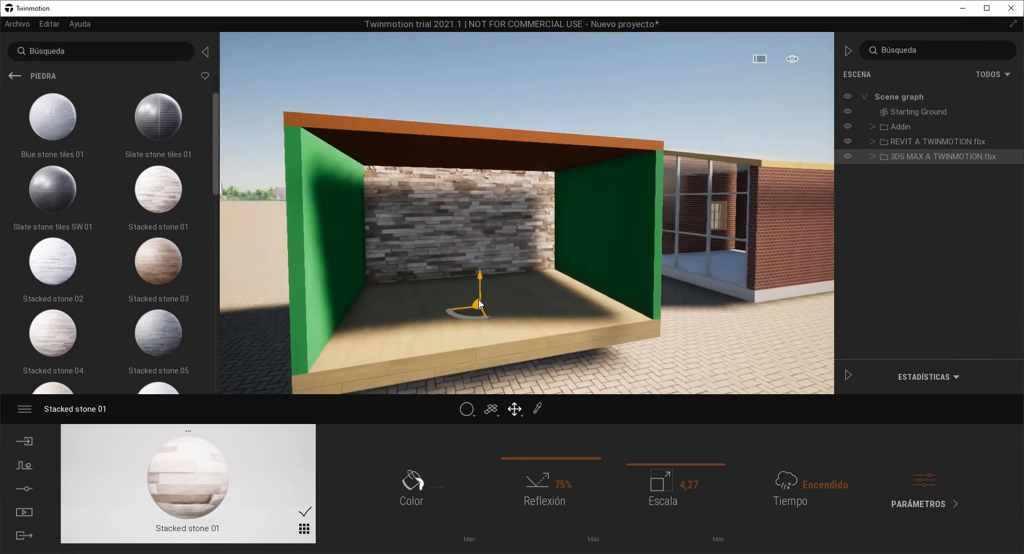
# - Switch to 3ds Max and check the roof slab's UVW Map settings
pyautogui.click(128, 553)
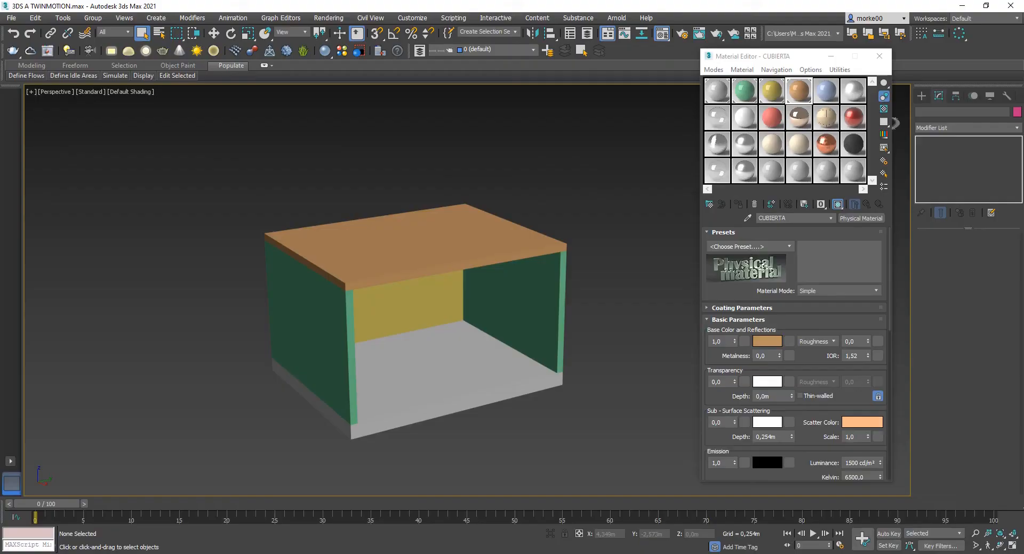
pyautogui.click(430, 272)
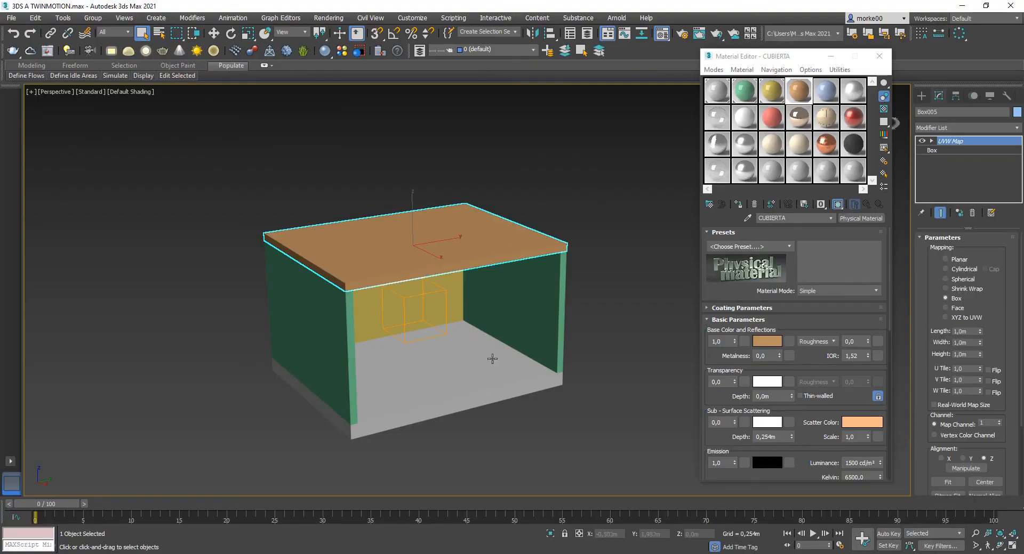
pyautogui.click(590, 334)
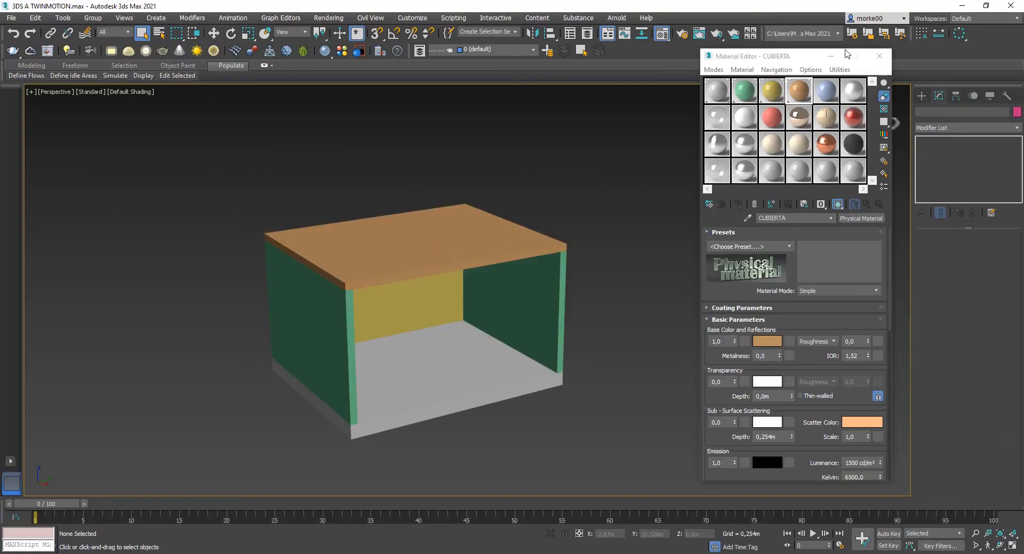
# - Create a snapped box as a low wall along the floor slab's open front edge and assign it the green wall material
pyautogui.moveTo(805, 59); pyautogui.dragTo(730, 60)
pyautogui.click(921, 95)
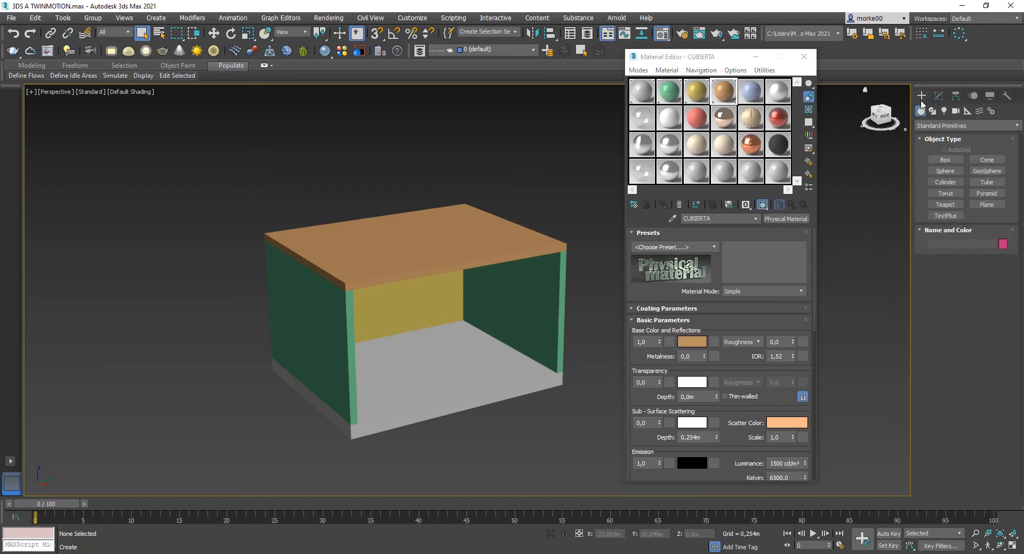
pyautogui.scroll(10, 525, 376)
pyautogui.scroll(-10, 544, 372)
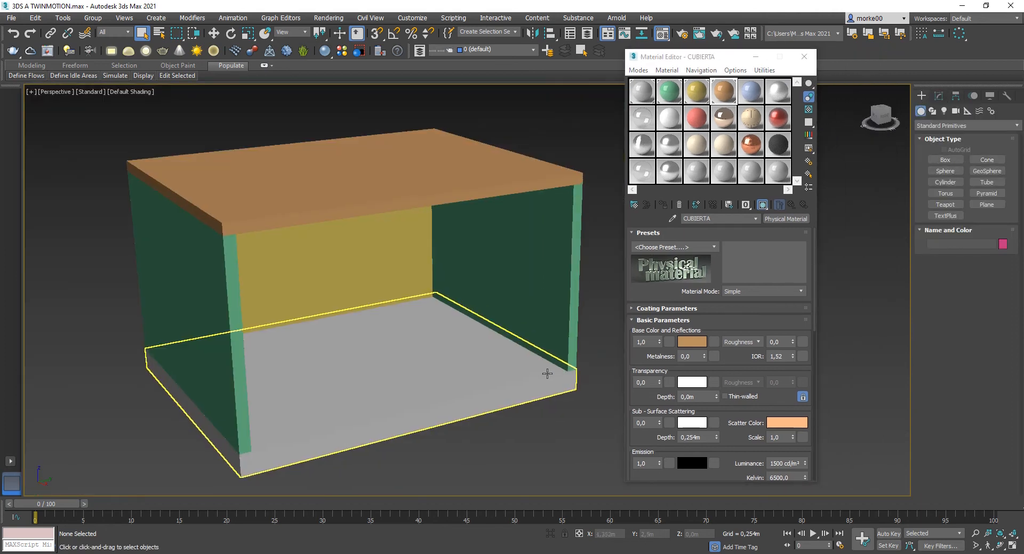
pyautogui.press('s')
pyautogui.scroll(5, 525, 367)
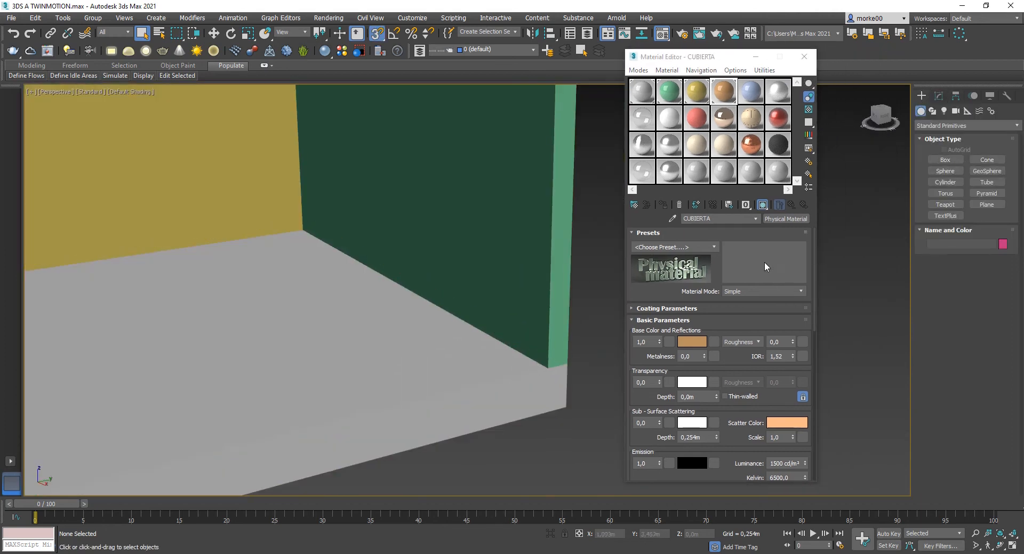
pyautogui.click(945, 160)
pyautogui.moveTo(549, 367)
pyautogui.mouseDown()
pyautogui.moveTo(335, 395)
pyautogui.moveTo(152, 457)
pyautogui.mouseUp()
pyautogui.click(411, 290)
pyautogui.rightClick(411, 290)
pyautogui.scroll(-5, 480, 320)
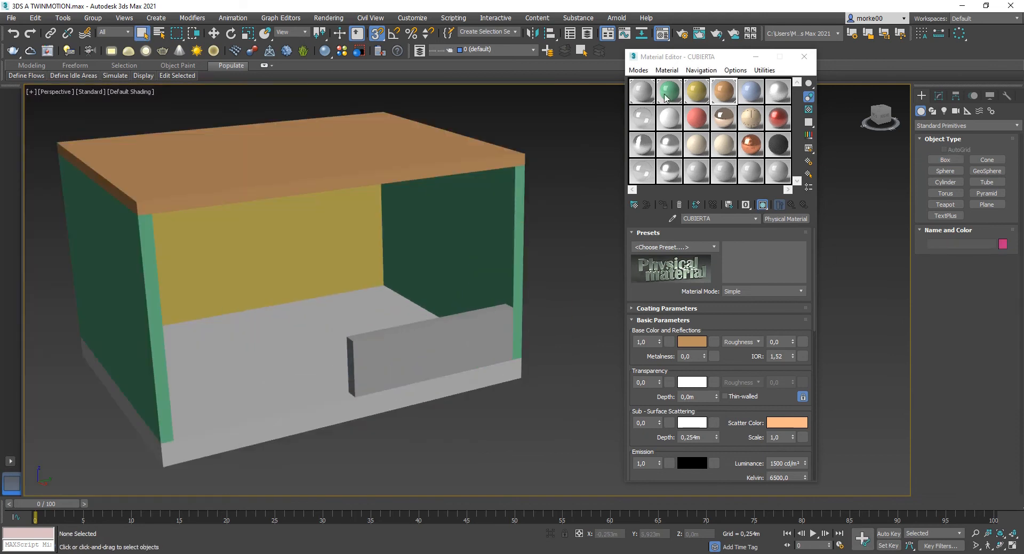
pyautogui.click(574, 226)
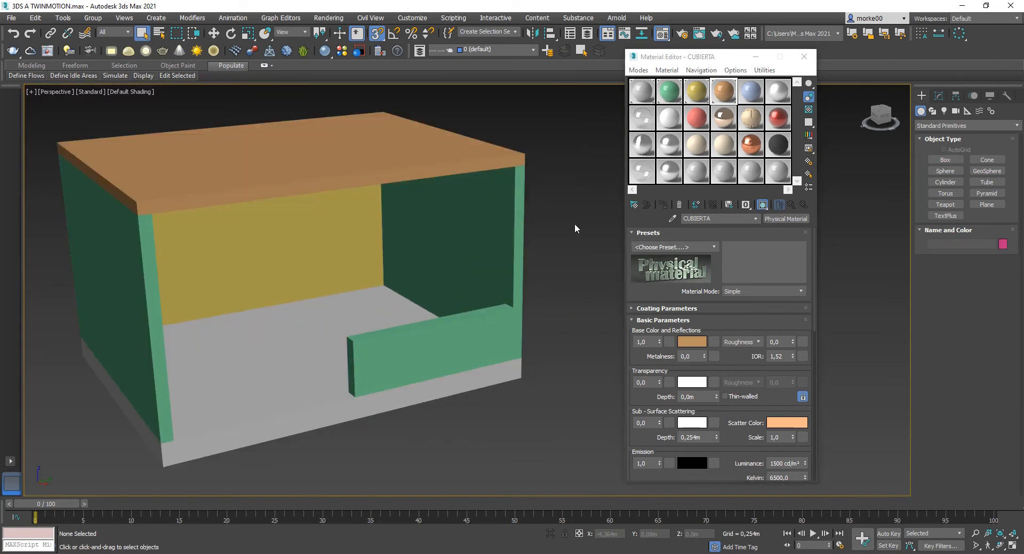
# - Export the updated scene as FBX, overwriting 3DS MAX A TWINMOTION in the CURSO TWINMOTION folder
pyautogui.click(11, 17)
pyautogui.moveTo(52, 194)
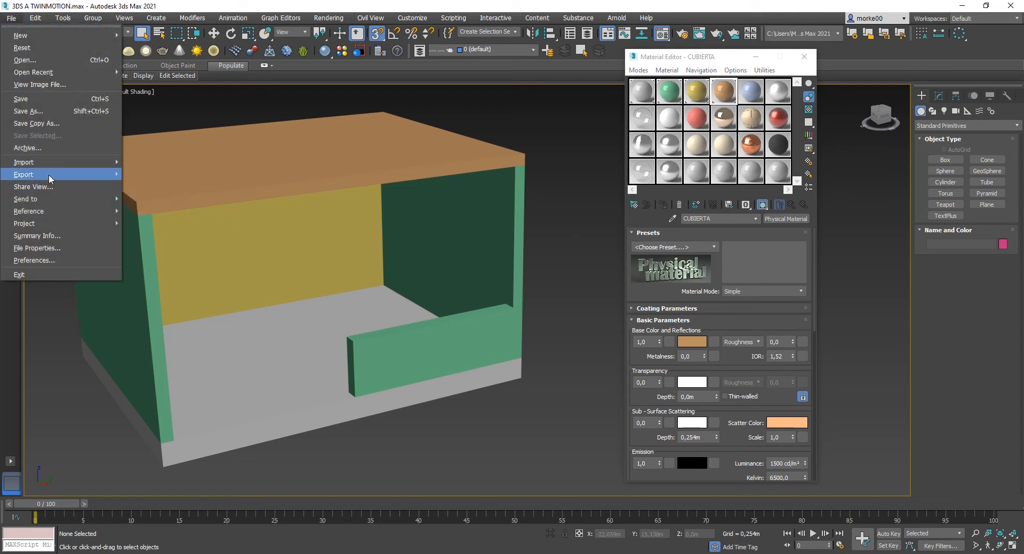
pyautogui.moveTo(49, 175)
pyautogui.click(170, 174)
pyautogui.click(522, 157)
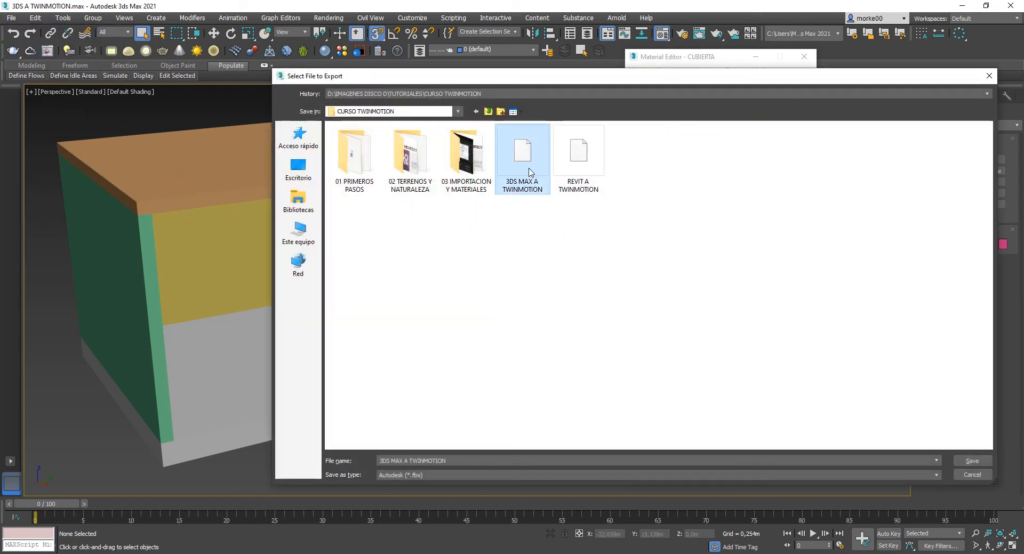
pyautogui.click(971, 460)
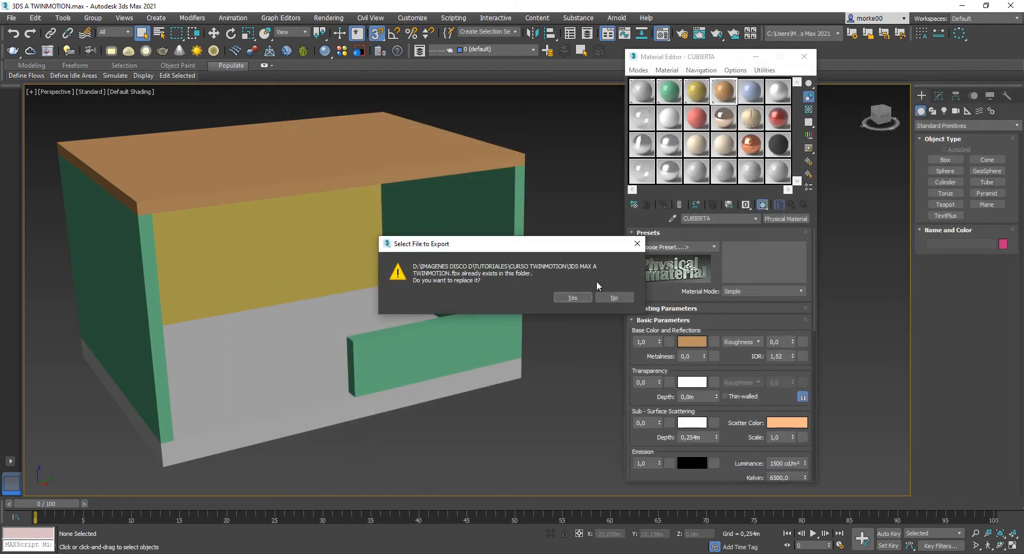
pyautogui.click(572, 298)
pyautogui.click(552, 415)
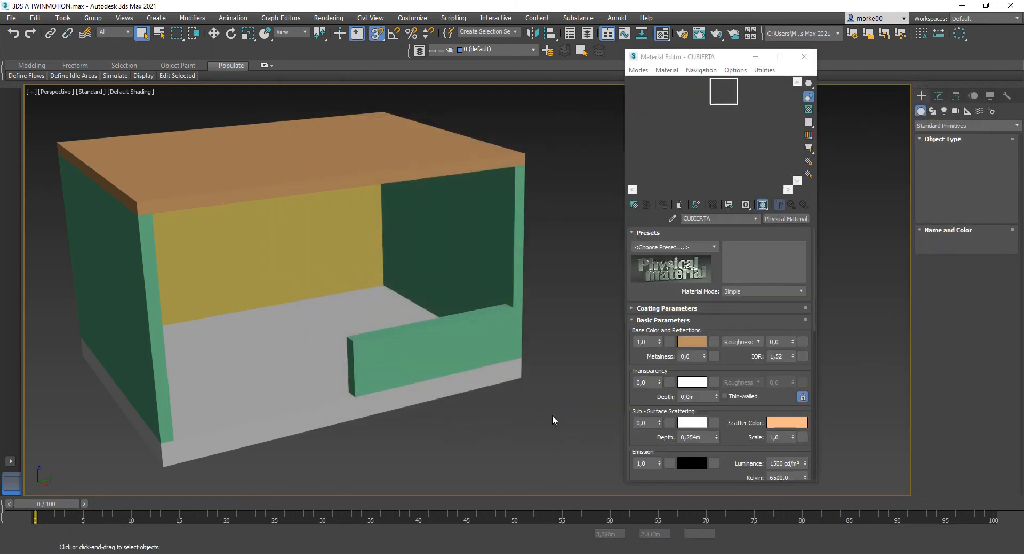
# - Switch back to Twinmotion and reload the imported 3DS MAX A TWINMOTION file
pyautogui.click(146, 513)
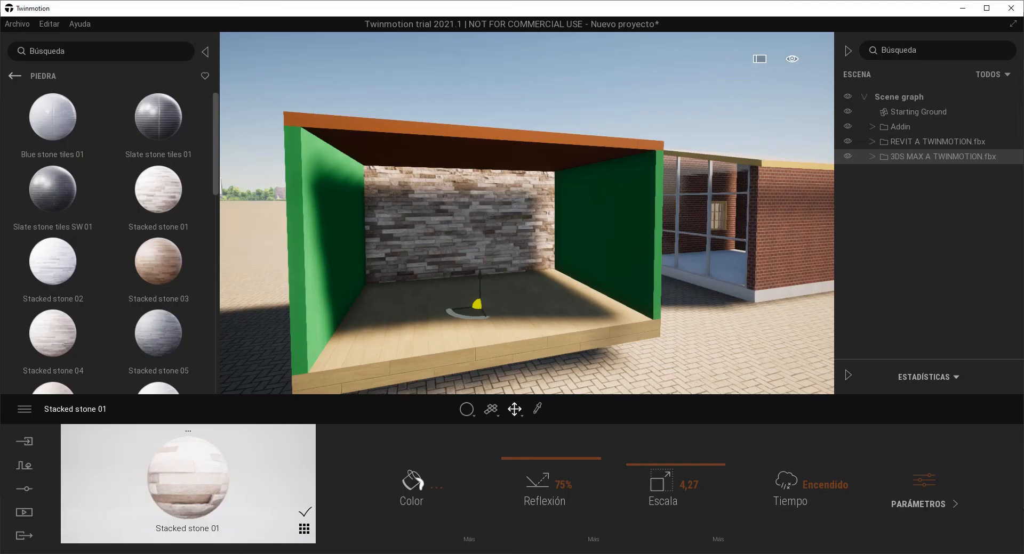
pyautogui.click(25, 443)
pyautogui.click(305, 454)
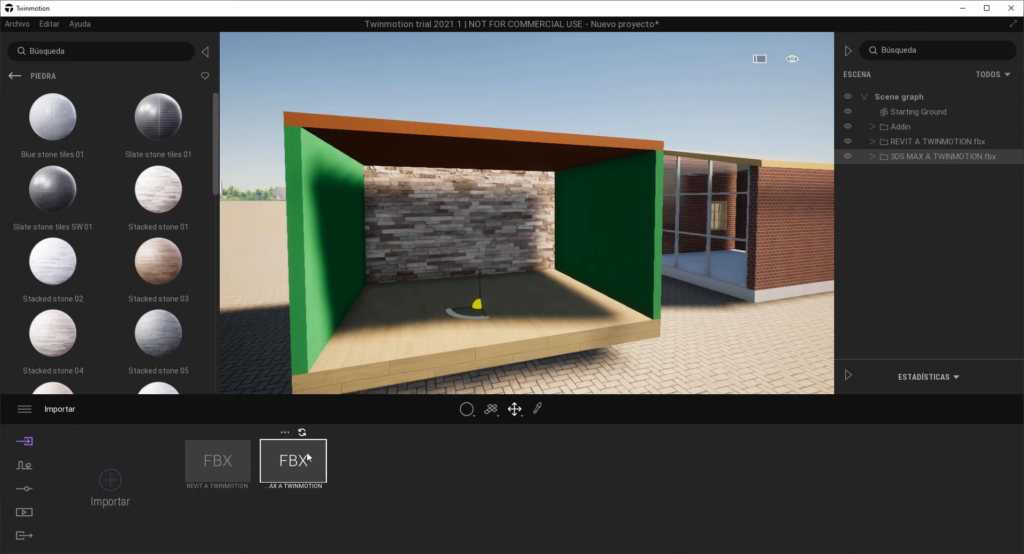
pyautogui.scroll(-2, 478, 356)
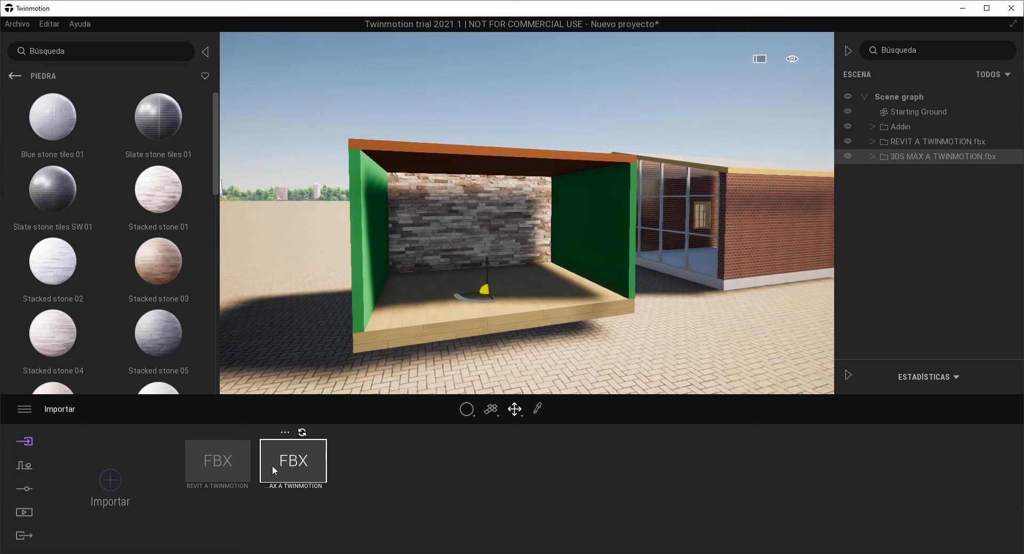
pyautogui.click(302, 433)
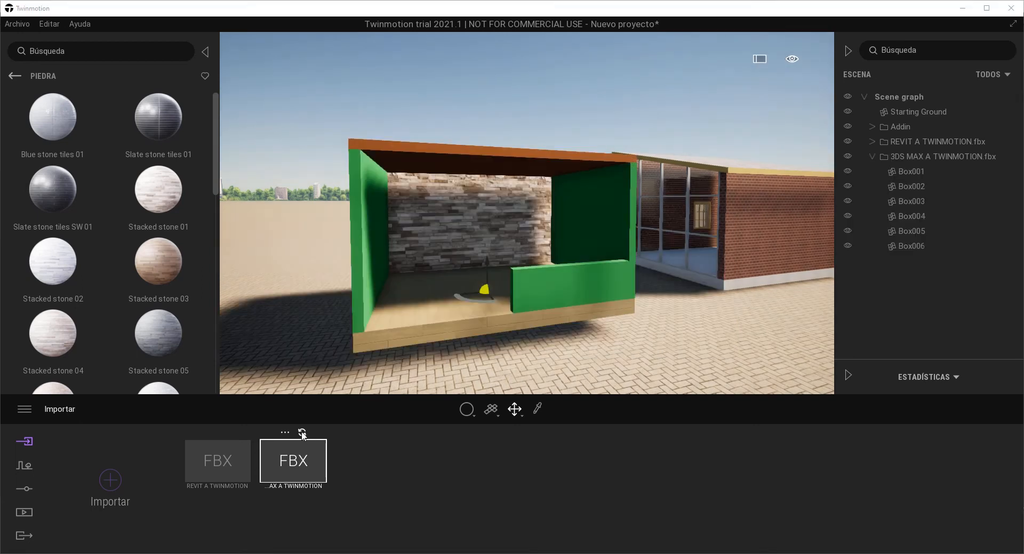
# - Inspect the reloaded model from several angles, checking the low front wall and the materials on the floor and back wall
pyautogui.scroll(4, 542, 302)
pyautogui.scroll(-2, 544, 308)
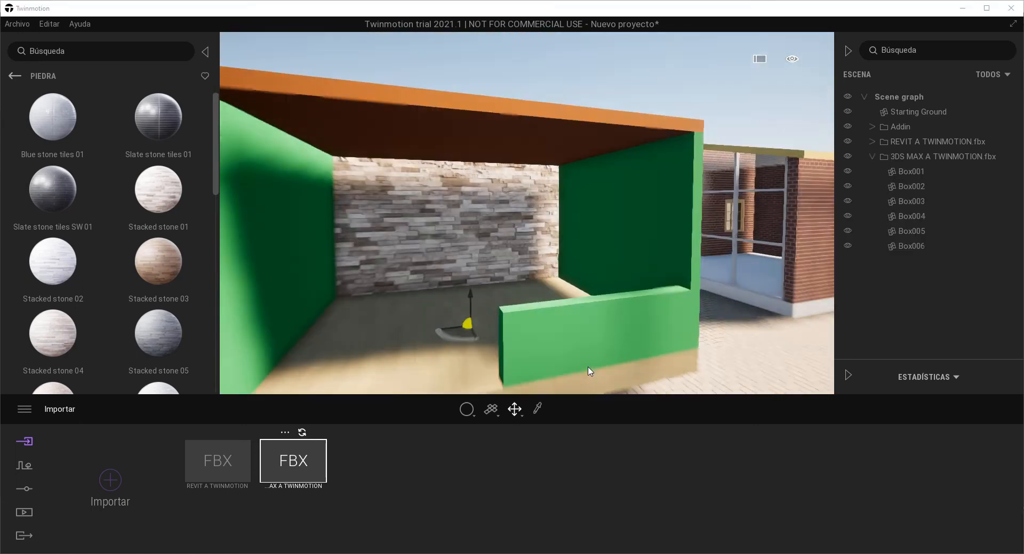
pyautogui.moveTo(589, 371); pyautogui.dragTo(553, 272, button='middle')
pyautogui.scroll(-3, 475, 283)
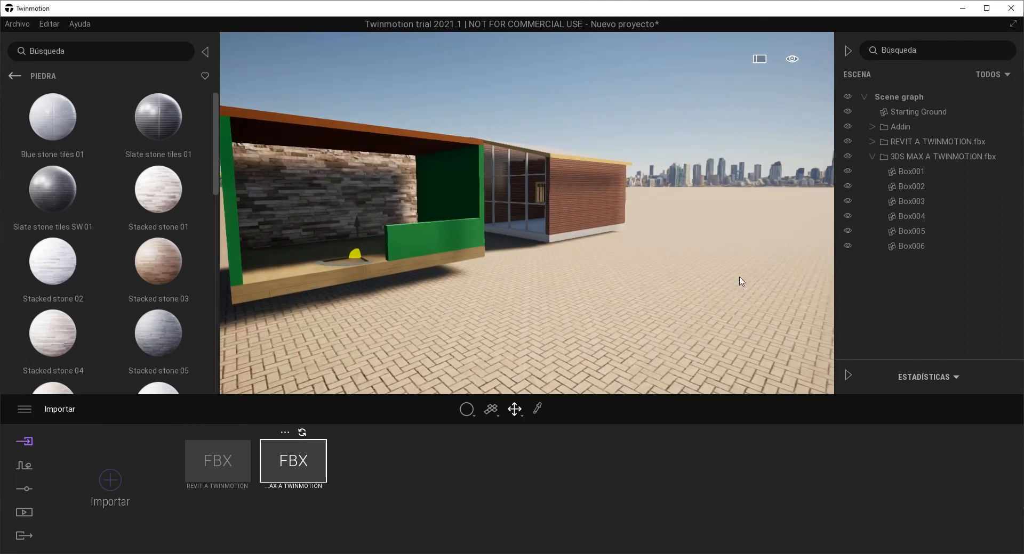
pyautogui.scroll(5, 559, 216)
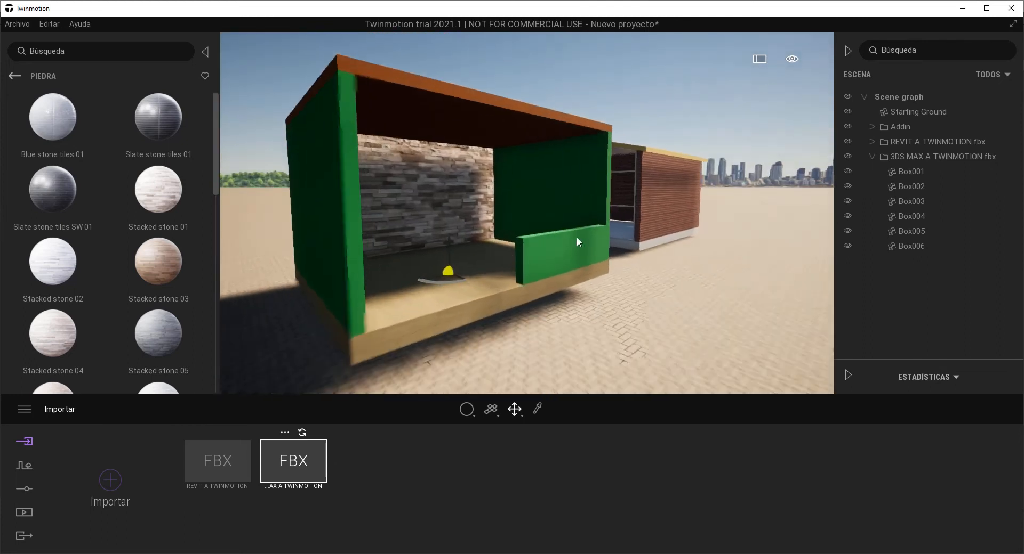
pyautogui.scroll(-5, 540, 261)
pyautogui.moveTo(541, 273); pyautogui.dragTo(559, 276, button='right')
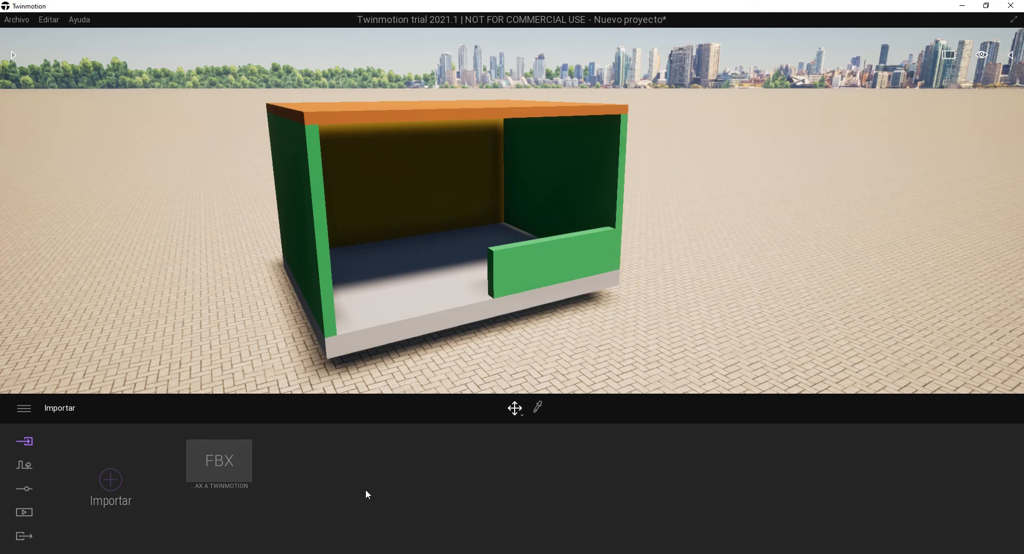
pyautogui.moveTo(576, 280); pyautogui.dragTo(626, 270, button='middle')
pyautogui.moveTo(626, 270); pyautogui.dragTo(682, 271, button='right')
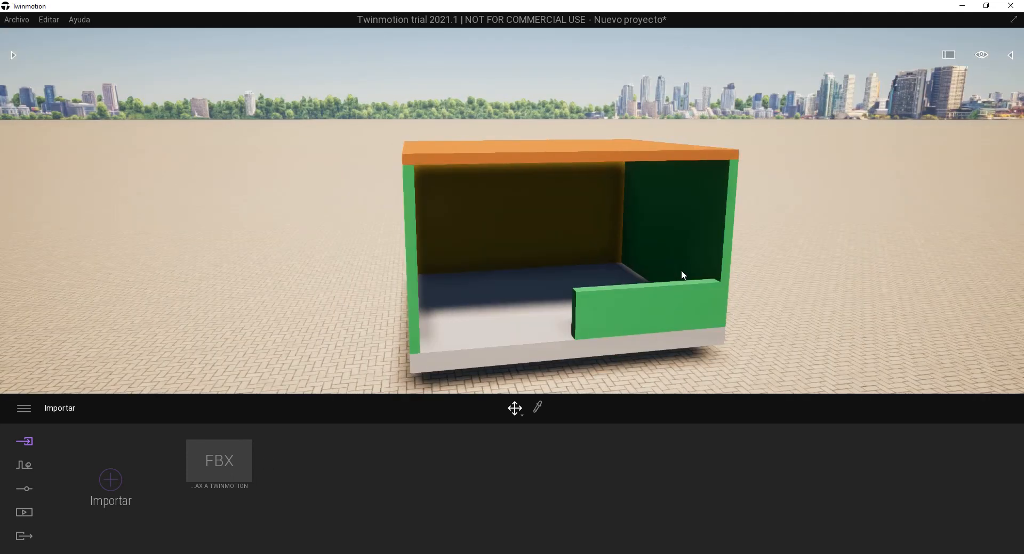
pyautogui.moveTo(682, 271); pyautogui.dragTo(685, 274, button='middle')
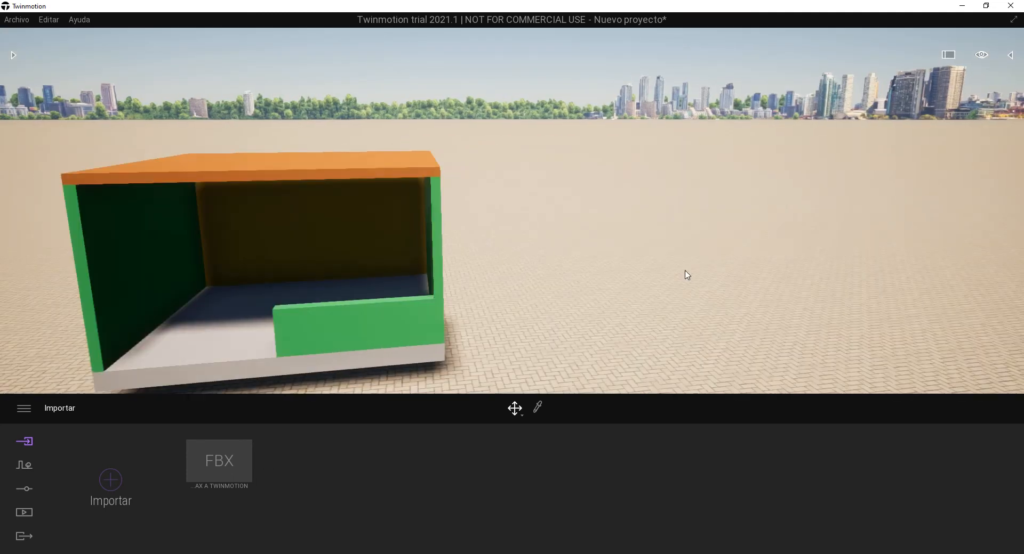
pyautogui.moveTo(685, 274); pyautogui.dragTo(900, 257, button='right')
pyautogui.moveTo(900, 256); pyautogui.dragTo(565, 235, button='middle')
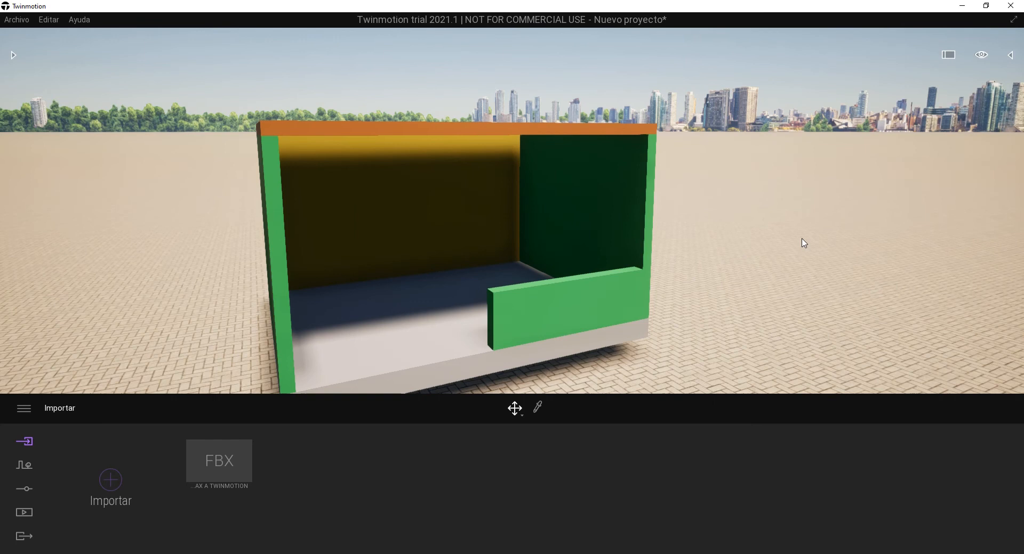
pyautogui.moveTo(803, 243); pyautogui.dragTo(674, 256, button='middle')
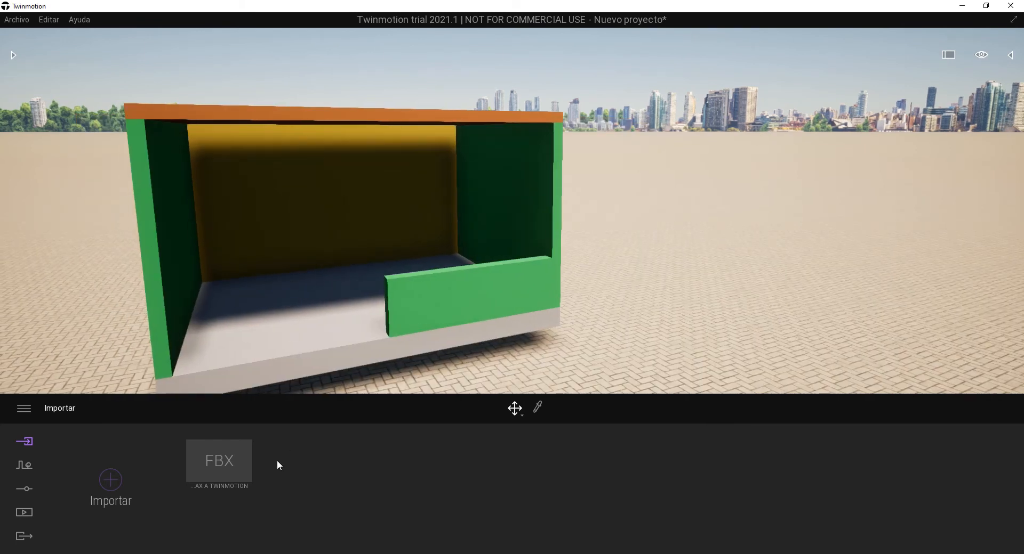
# - Browse the Mega escáner library to its parquet materials under Surface and Wood
pyautogui.moveTo(345, 332); pyautogui.dragTo(458, 306, button='middle')
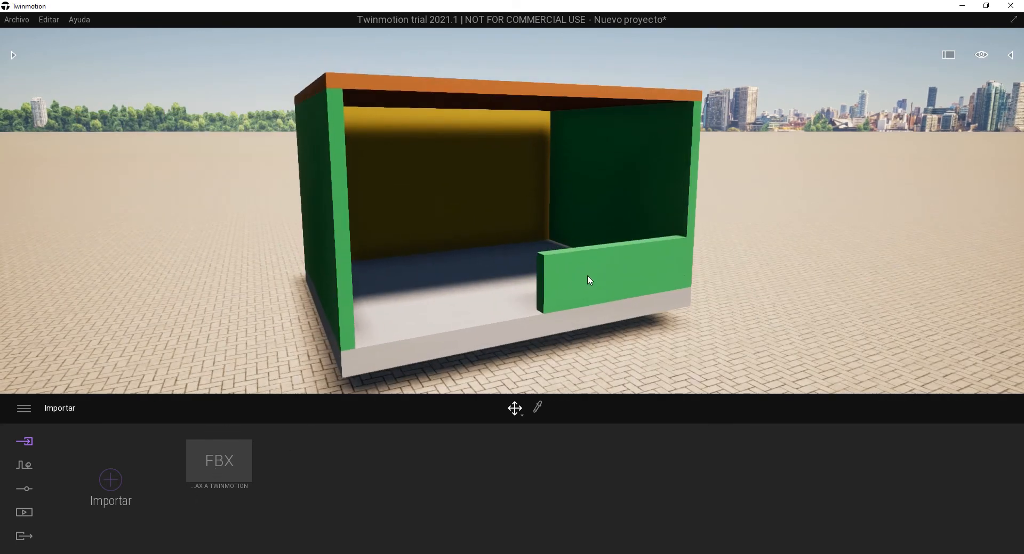
pyautogui.click(13, 56)
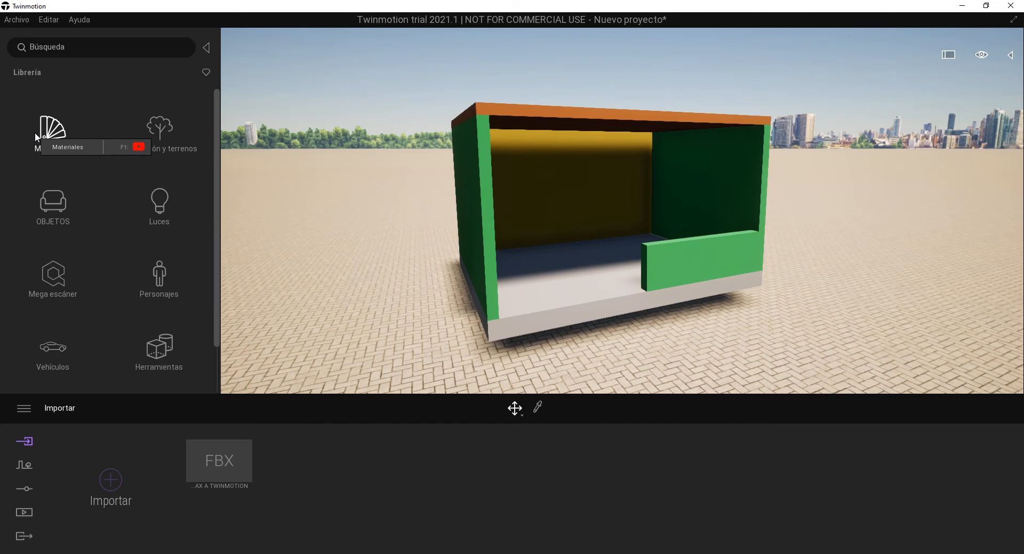
pyautogui.click(53, 275)
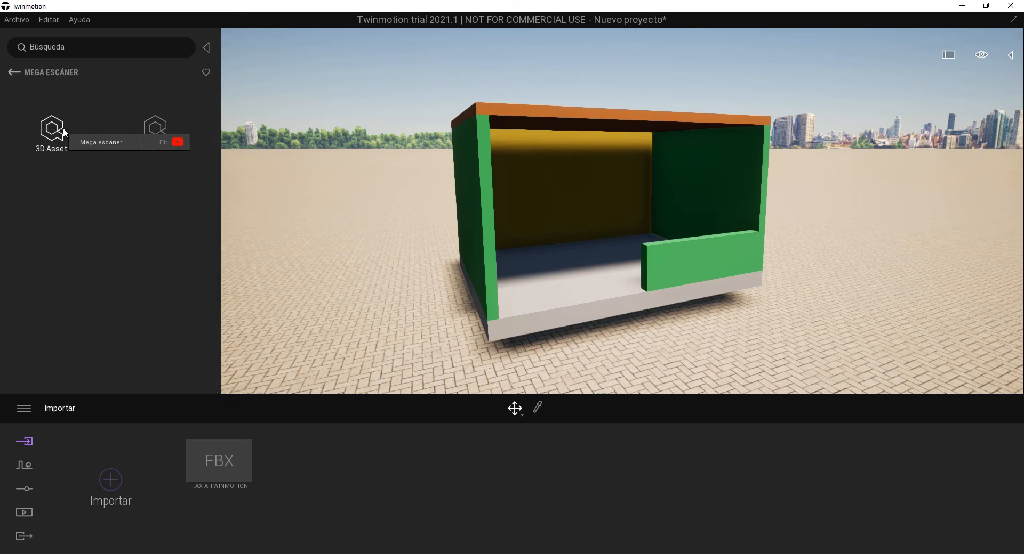
pyautogui.click(57, 131)
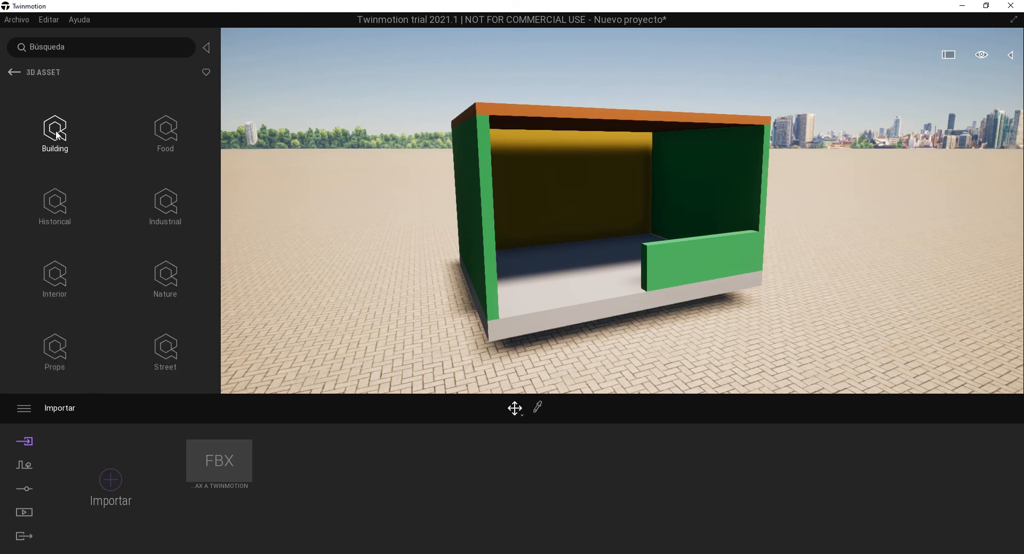
pyautogui.click(14, 75)
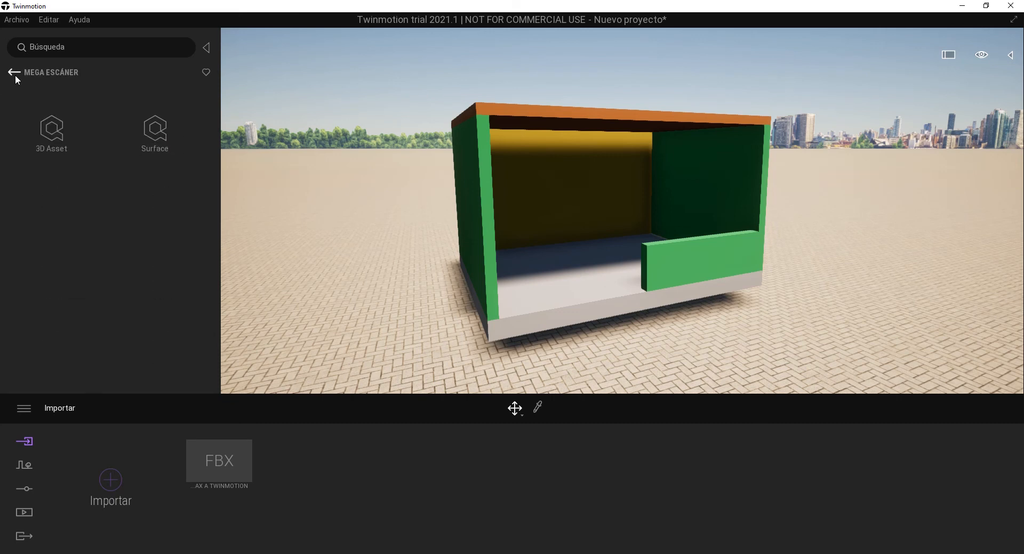
pyautogui.click(159, 136)
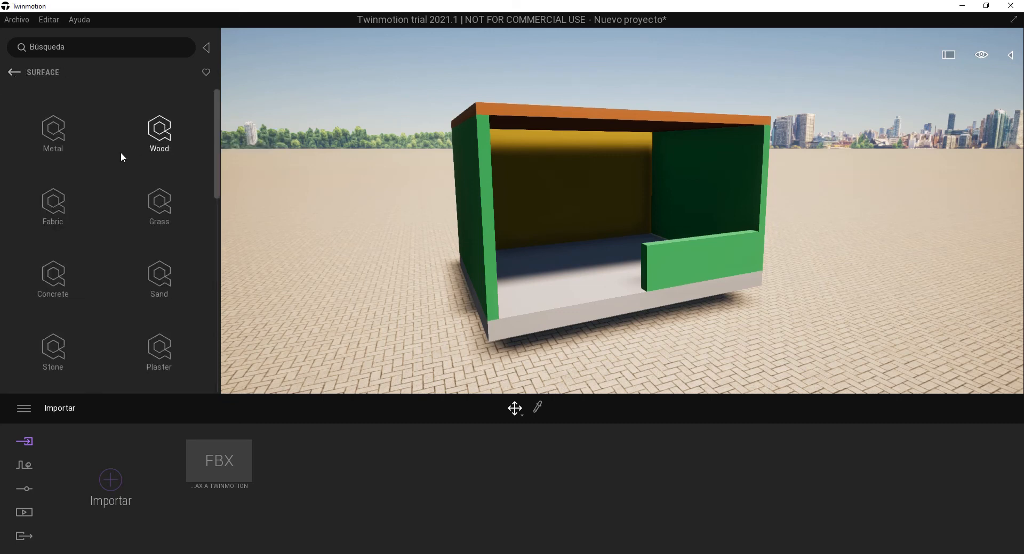
pyautogui.click(164, 136)
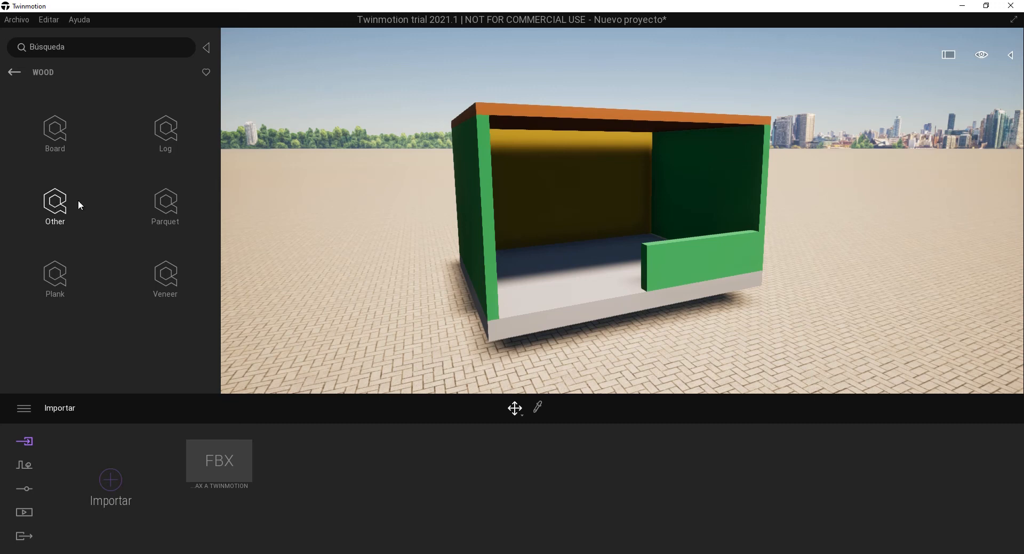
pyautogui.click(165, 205)
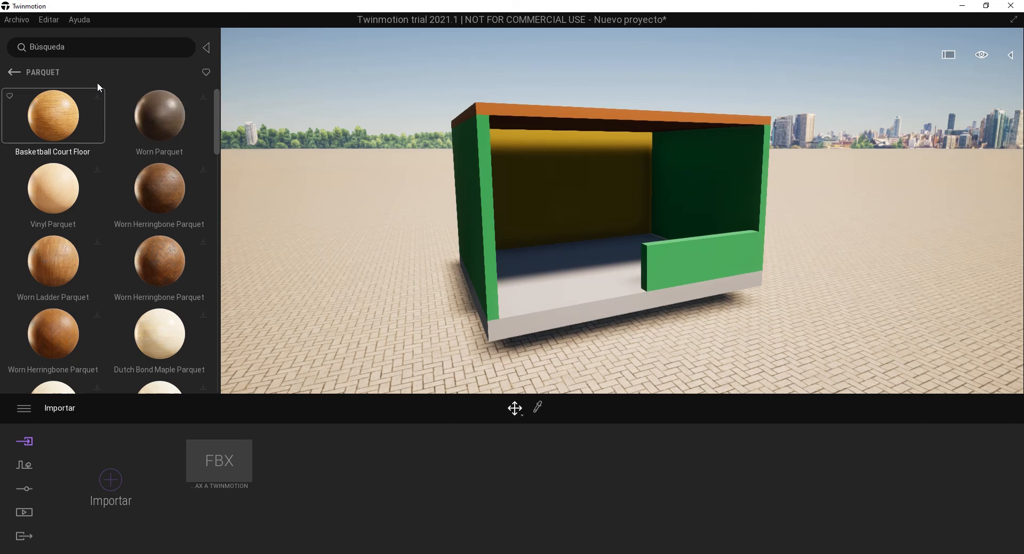
# - Sign in to the Epic Games account to enable downloads of the library assets
pyautogui.click(18, 23)
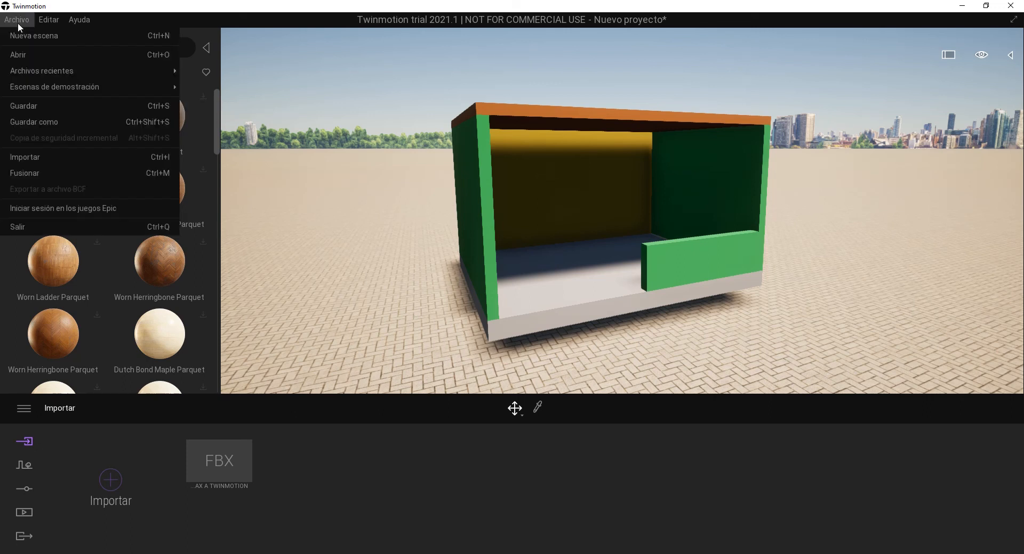
pyautogui.click(72, 208)
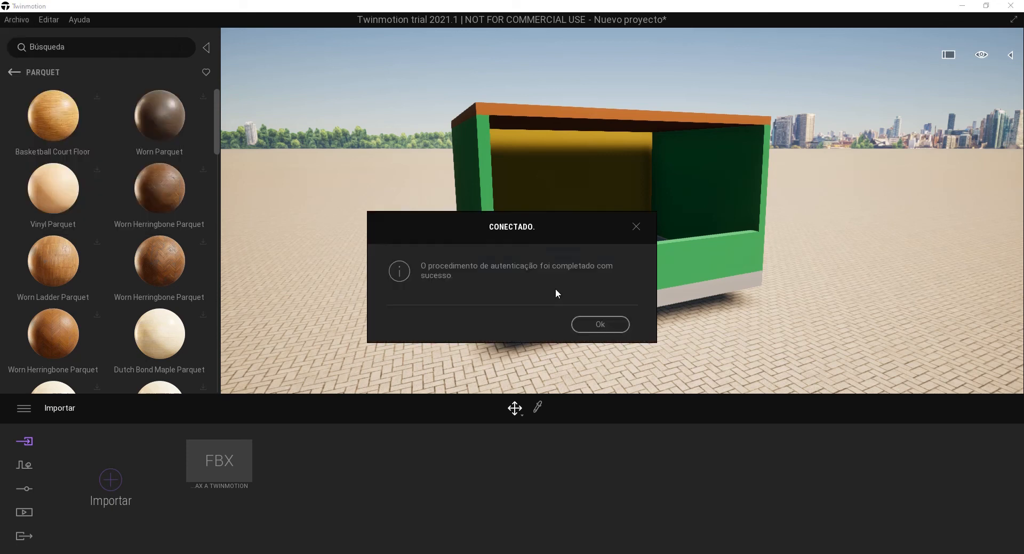
pyautogui.click(600, 325)
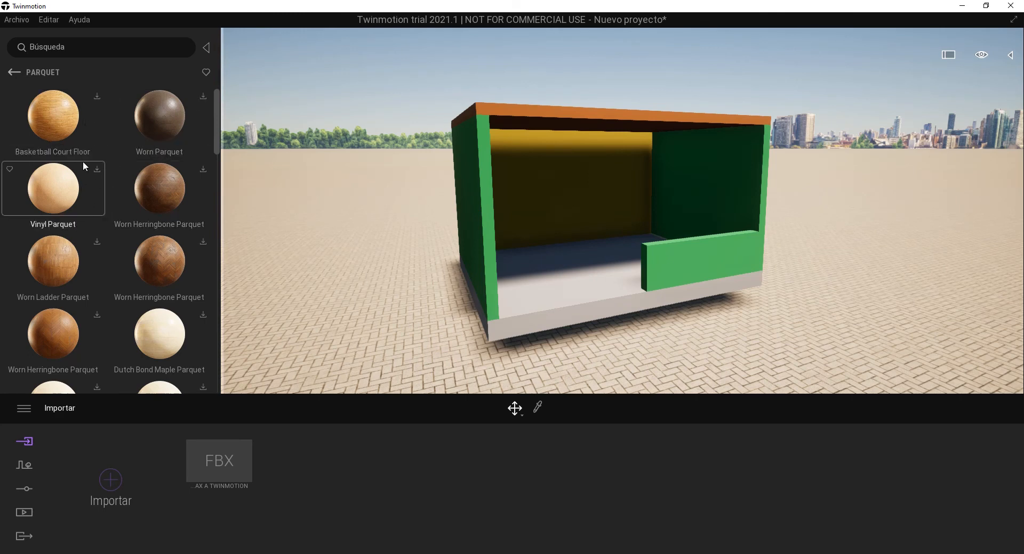
# - Apply the Worn Herringbone Parquet 2x2 M material to the floor slab and examine its texture up close
pyautogui.scroll(-1, 99, 326)
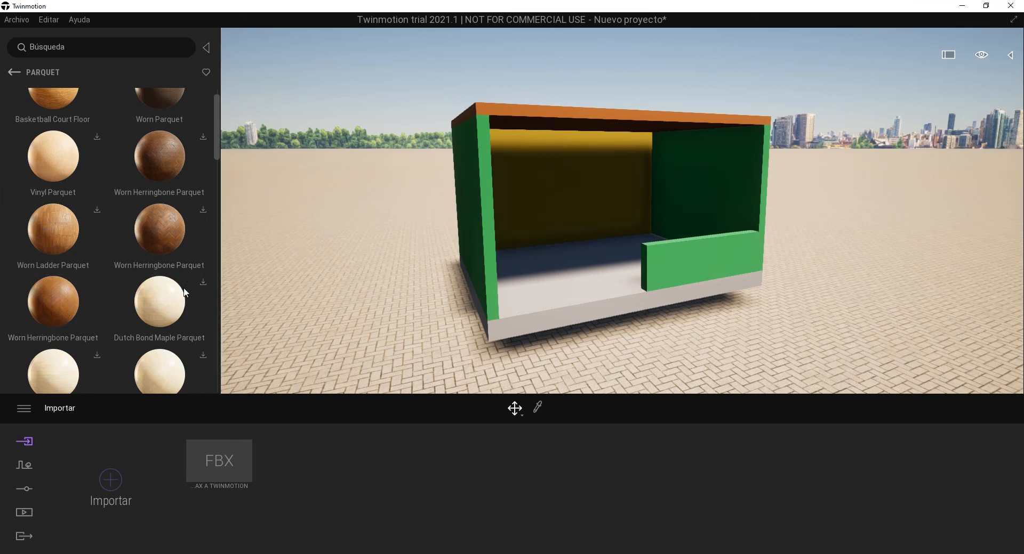
pyautogui.moveTo(56, 309); pyautogui.dragTo(631, 350)
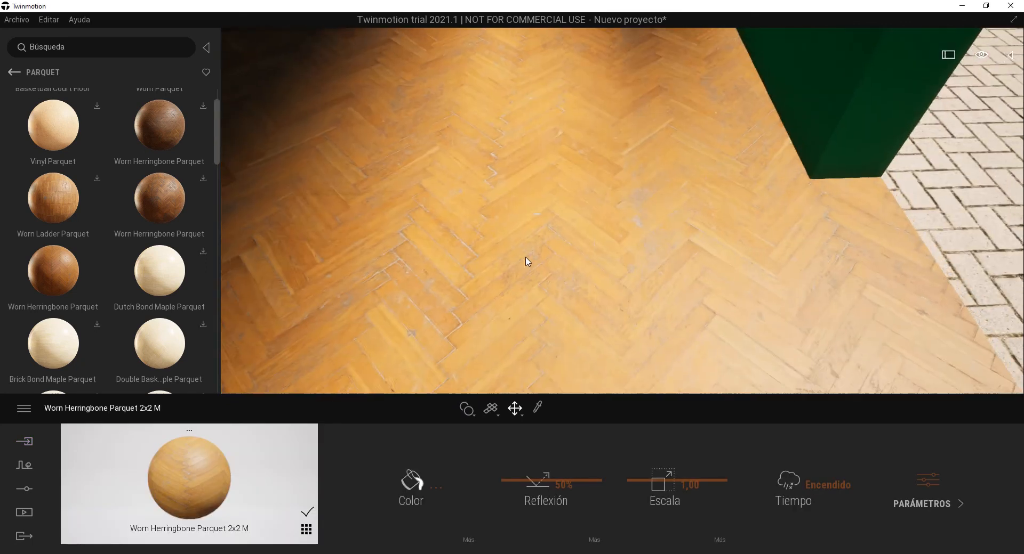
pyautogui.moveTo(525, 258); pyautogui.dragTo(520, 248, button='right')
pyautogui.scroll(3, 399, 182)
pyautogui.scroll(-3, 478, 180)
pyautogui.scroll(-5, 482, 184)
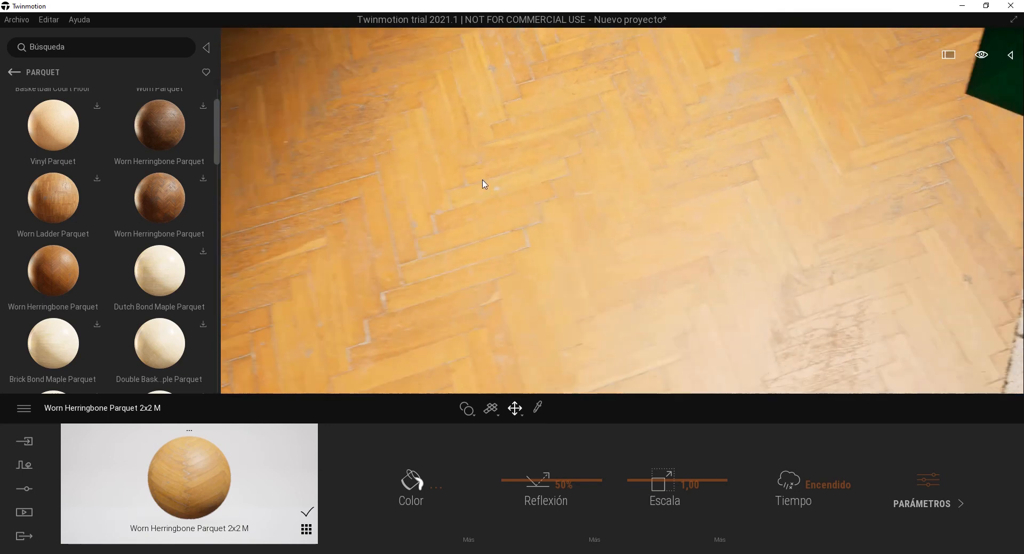
pyautogui.scroll(8, 512, 229)
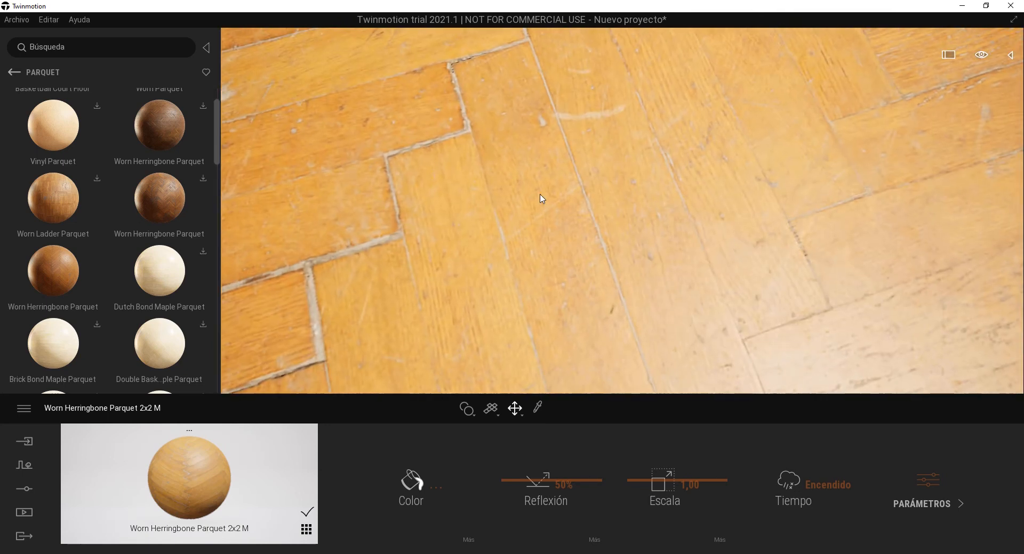
pyautogui.moveTo(538, 193); pyautogui.dragTo(525, 201, button='right')
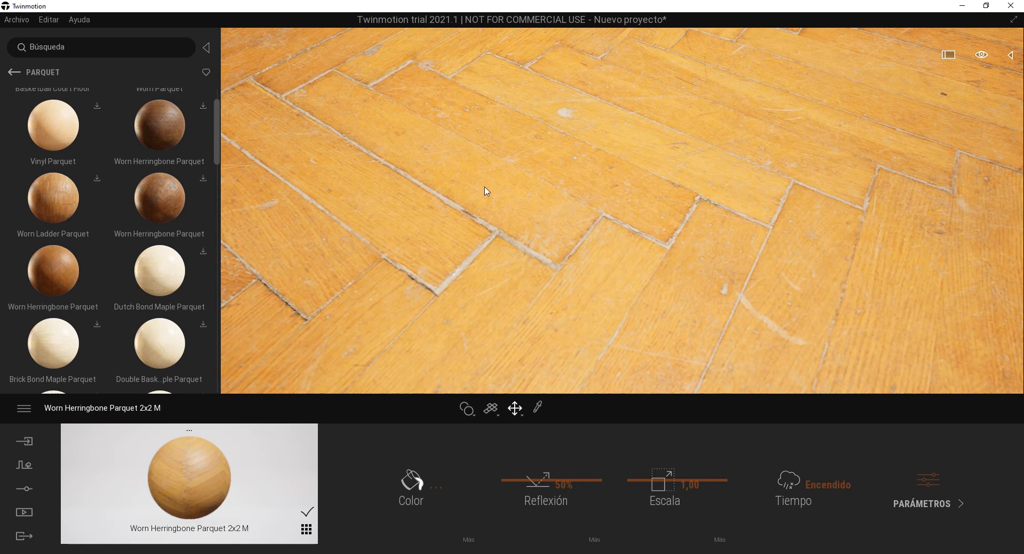
# - Set the herringbone parquet's reflection to 60% and its scale to 1.82
pyautogui.moveTo(539, 481)
pyautogui.mouseDown()
pyautogui.moveTo(539, 462)
pyautogui.moveTo(539, 472)
pyautogui.mouseUp()
pyautogui.moveTo(676, 481); pyautogui.dragTo(675, 474)
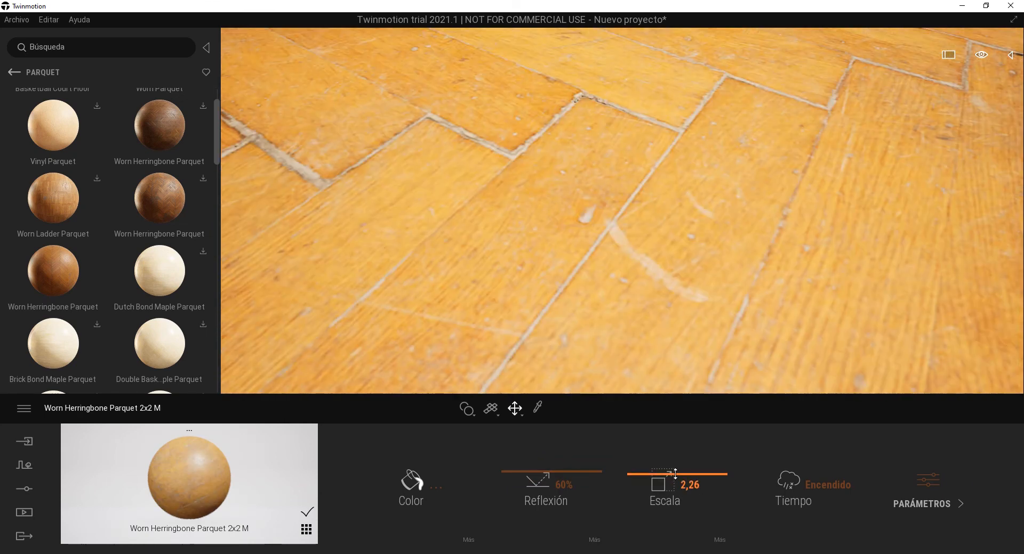
pyautogui.scroll(-5, 532, 298)
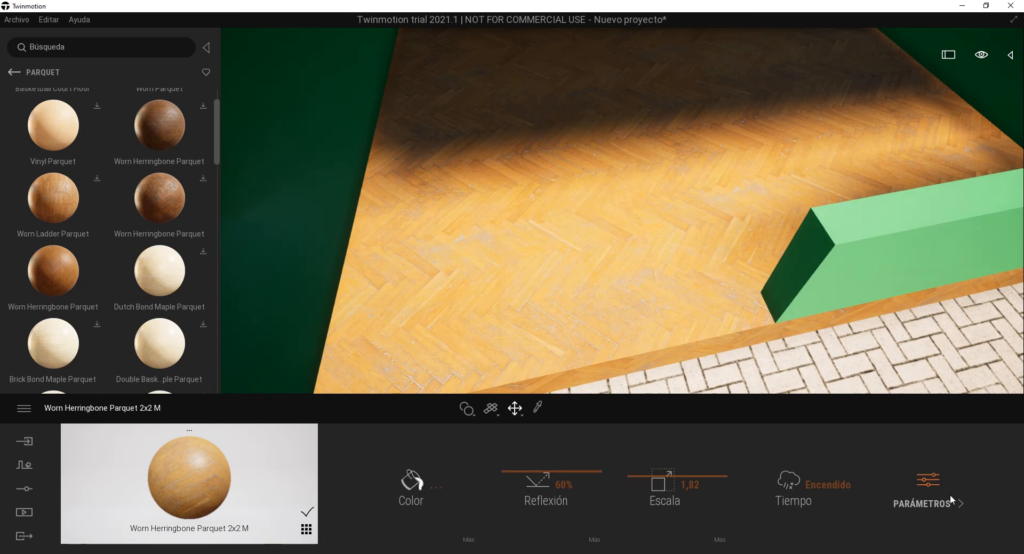
# - Try the emissive and metallic parameters on the herringbone parquet material
pyautogui.click(952, 500)
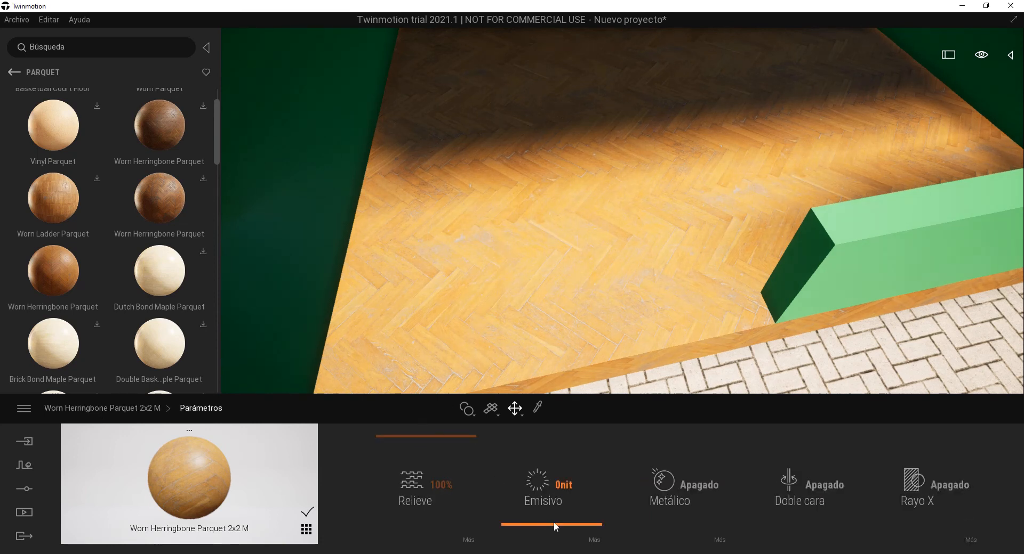
pyautogui.moveTo(552, 521); pyautogui.dragTo(564, 541)
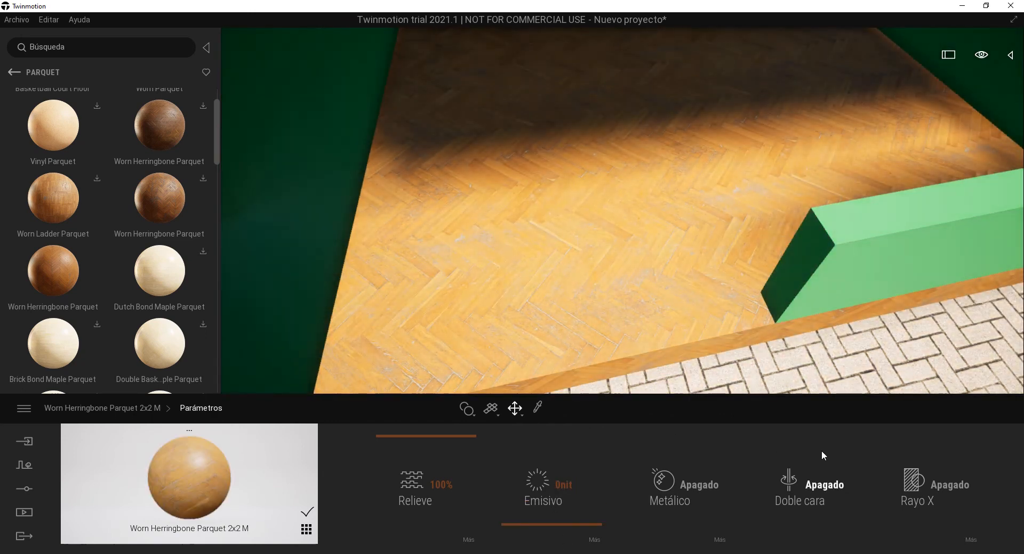
pyautogui.click(693, 486)
pyautogui.click(693, 485)
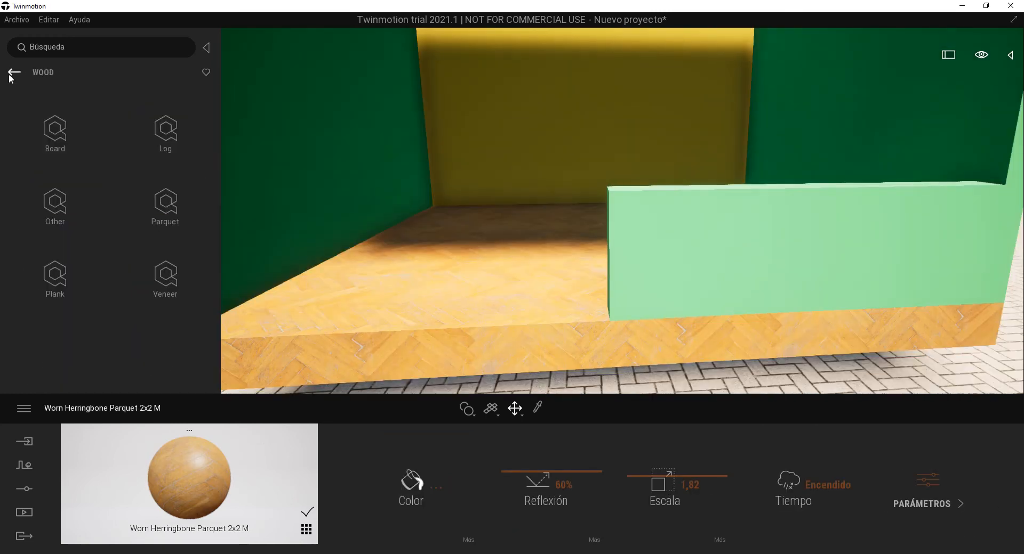
# - Download the Red Brick Wall material from the modern brick surfaces and apply it to the green walls
pyautogui.click(14, 72)
pyautogui.scroll(-2, 162, 283)
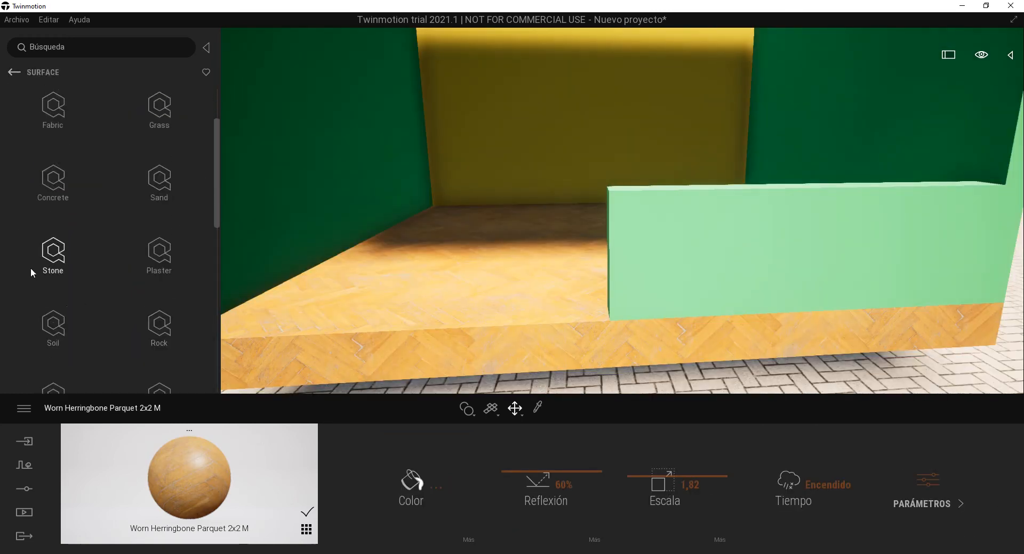
pyautogui.scroll(-3, 89, 313)
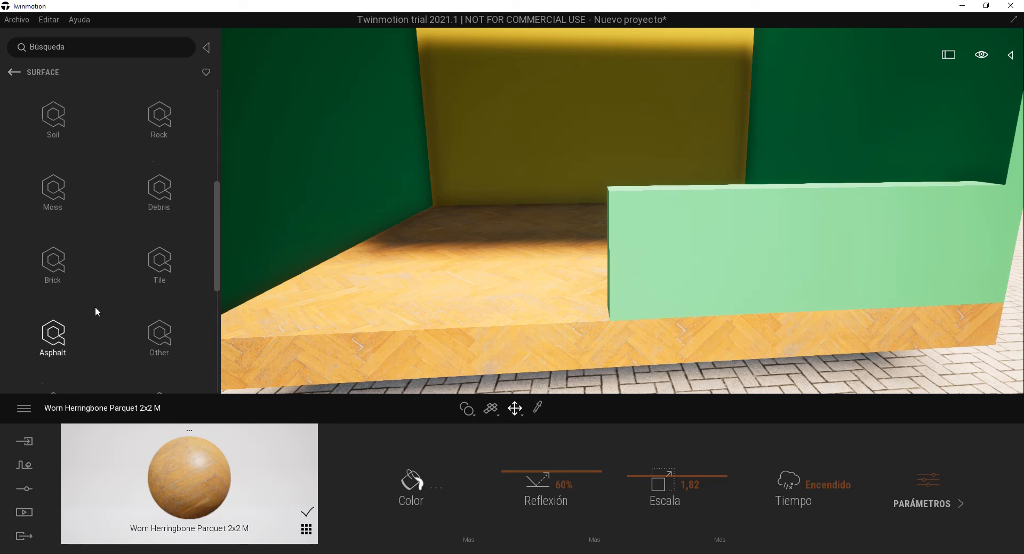
pyautogui.click(52, 250)
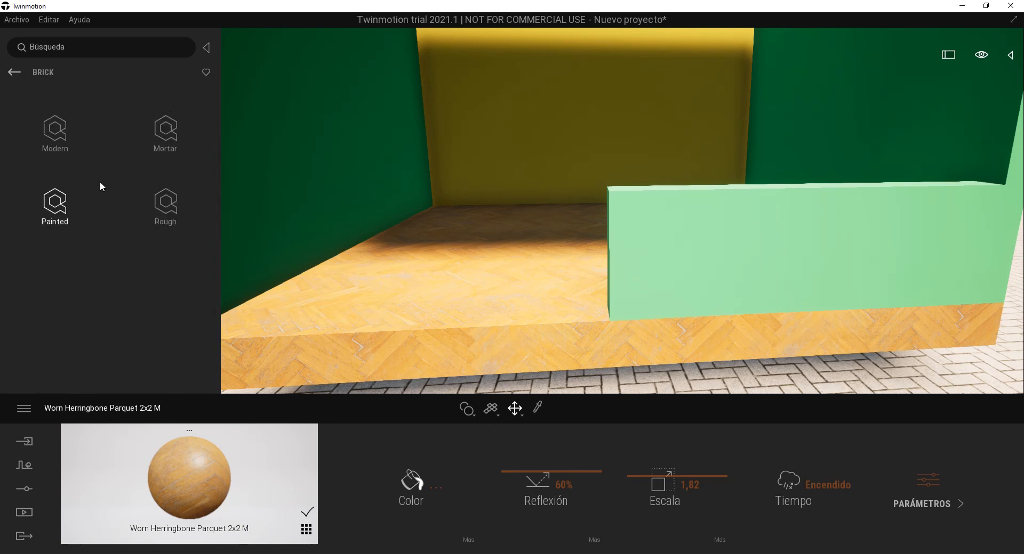
pyautogui.click(55, 130)
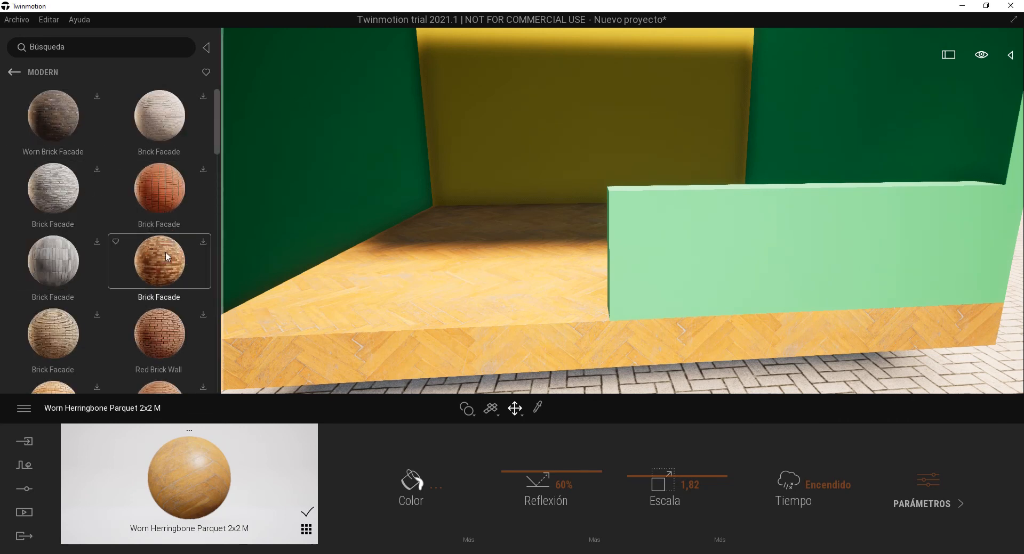
pyautogui.scroll(-2, 169, 277)
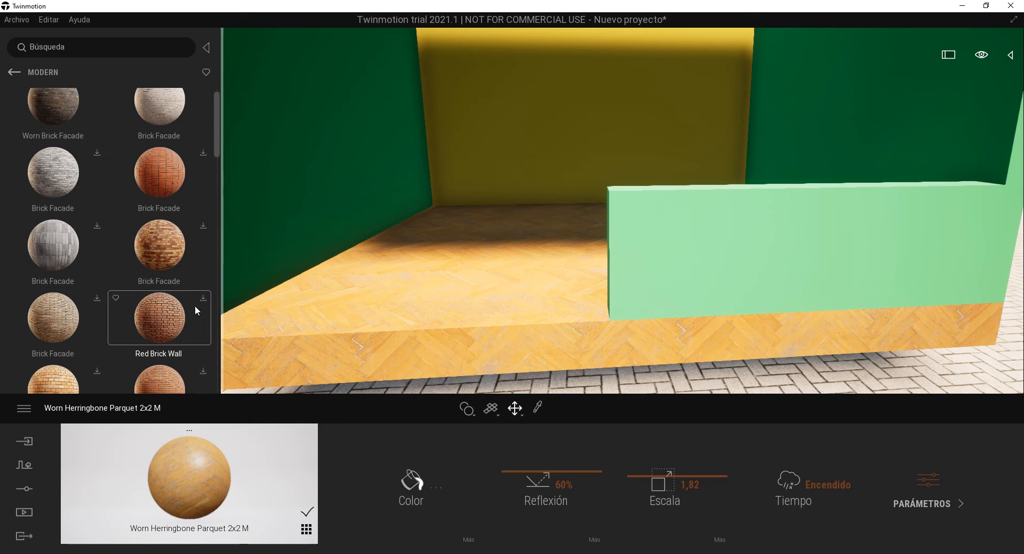
pyautogui.click(202, 299)
pyautogui.moveTo(156, 321); pyautogui.dragTo(242, 218)
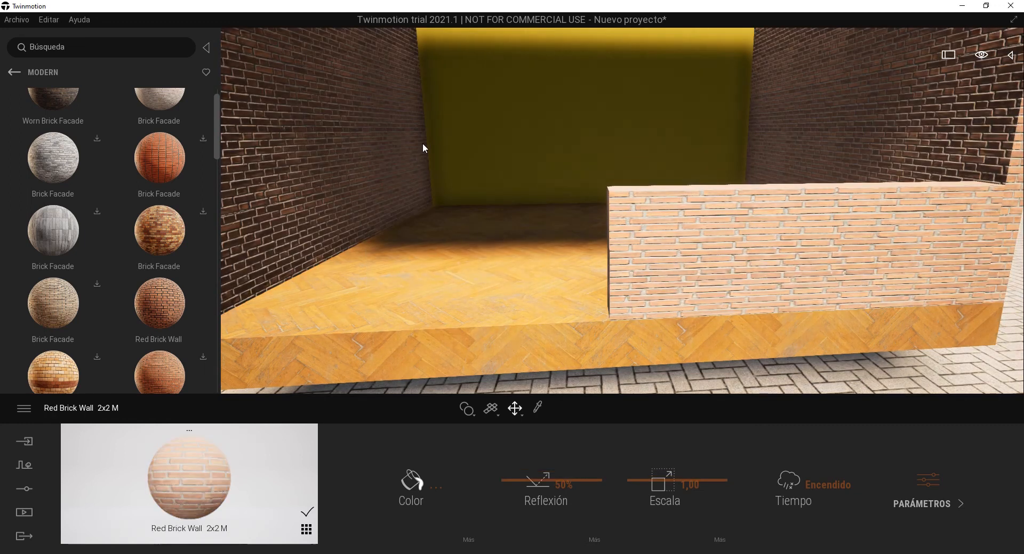
# - Set the Red Brick Wall material's scale to 2.15 and check the brick size on the walls
pyautogui.moveTo(394, 139); pyautogui.dragTo(411, 221, button='middle')
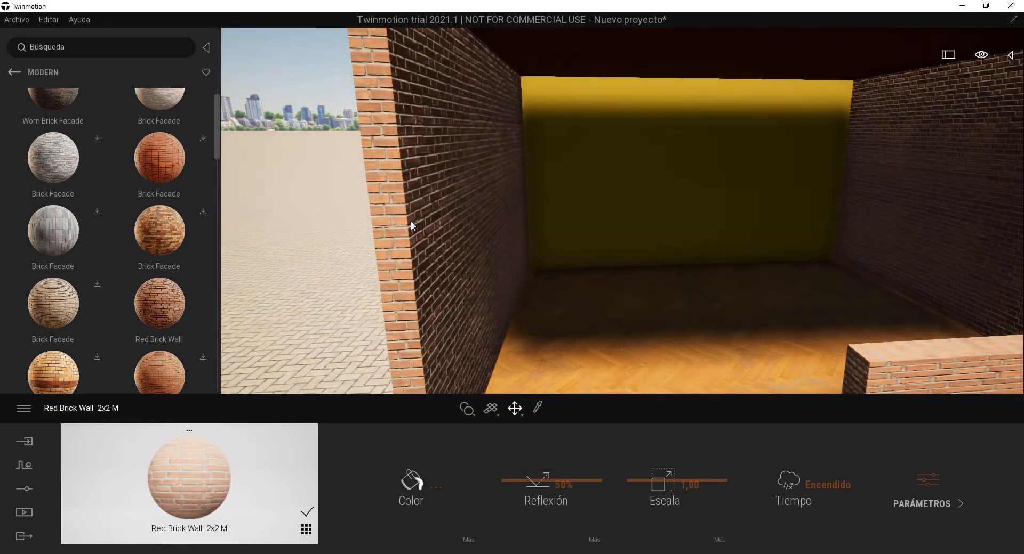
pyautogui.scroll(3, 412, 227)
pyautogui.moveTo(412, 228); pyautogui.dragTo(331, 229, button='right')
pyautogui.scroll(3, 375, 231)
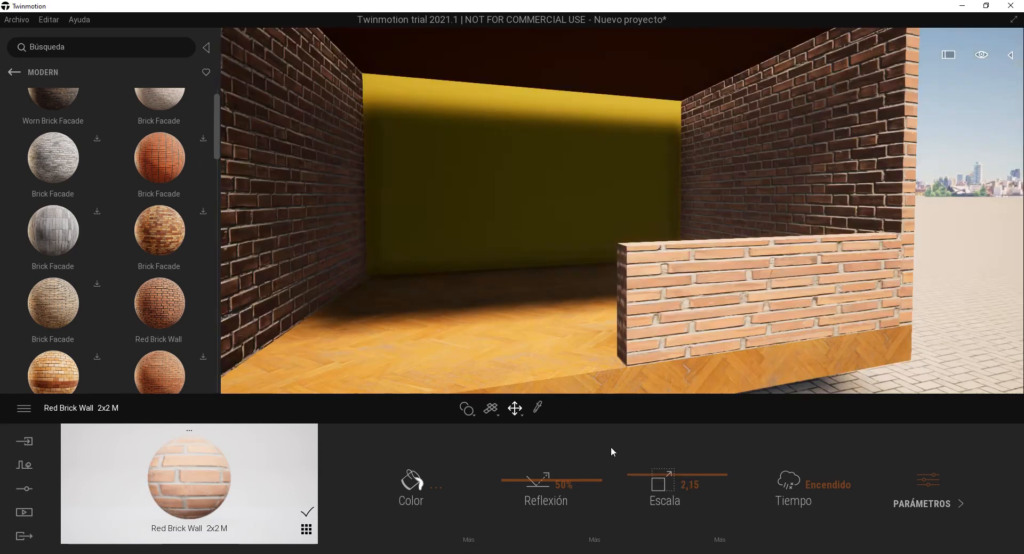
pyautogui.scroll(-3, 628, 139)
pyautogui.scroll(2, 480, 275)
# - Browse the Mega escáner 3D assets to the Door models in the Building category
pyautogui.click(15, 73)
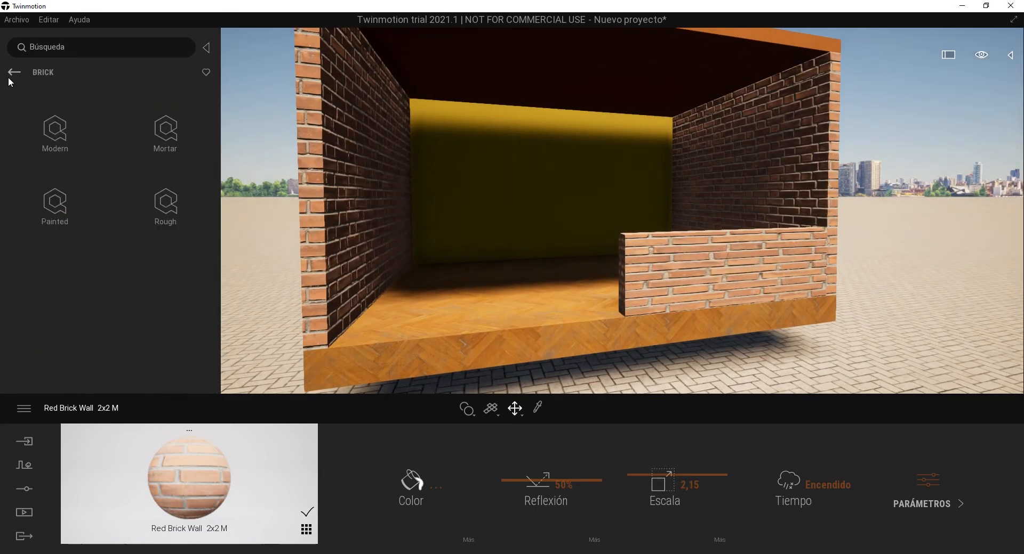
pyautogui.click(14, 73)
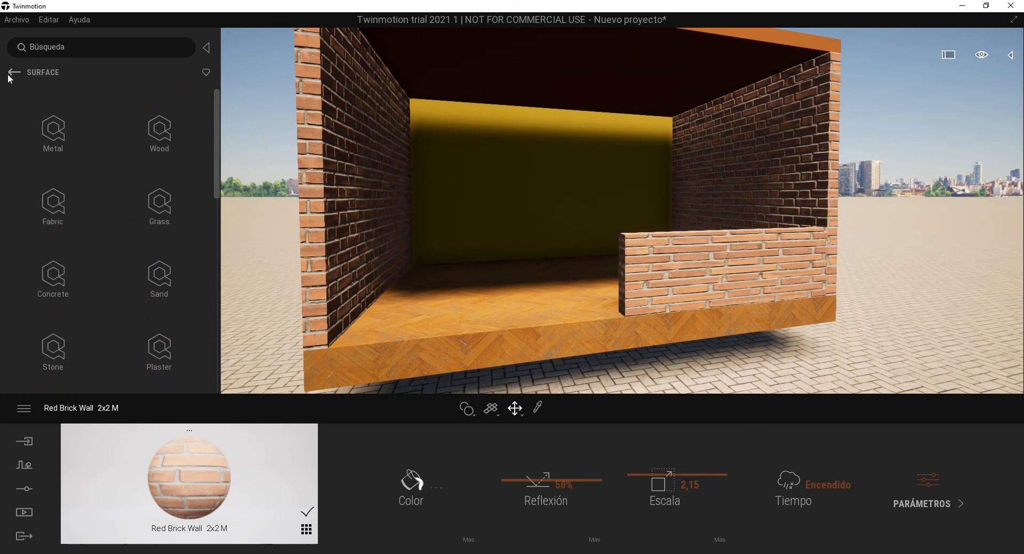
pyautogui.click(13, 73)
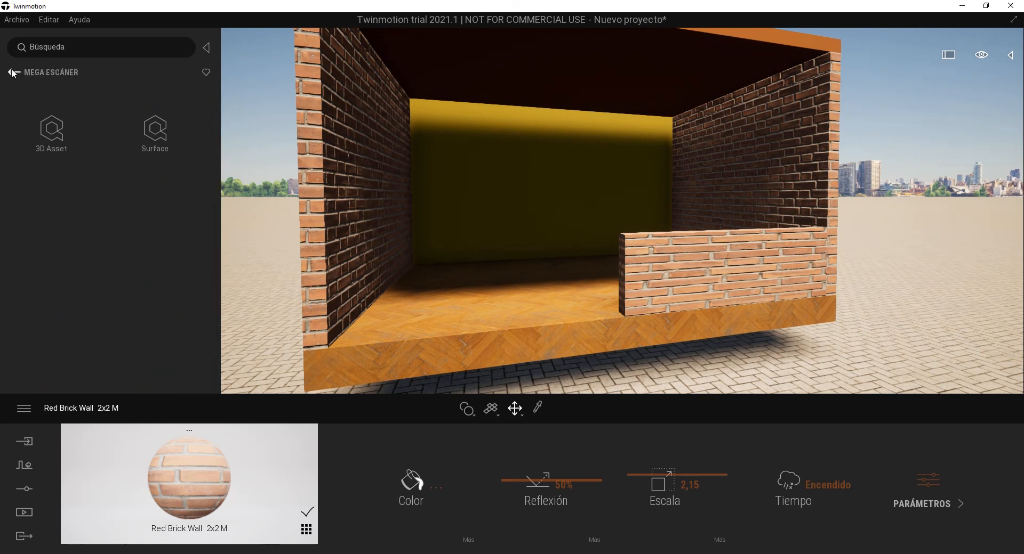
pyautogui.click(52, 146)
pyautogui.click(55, 136)
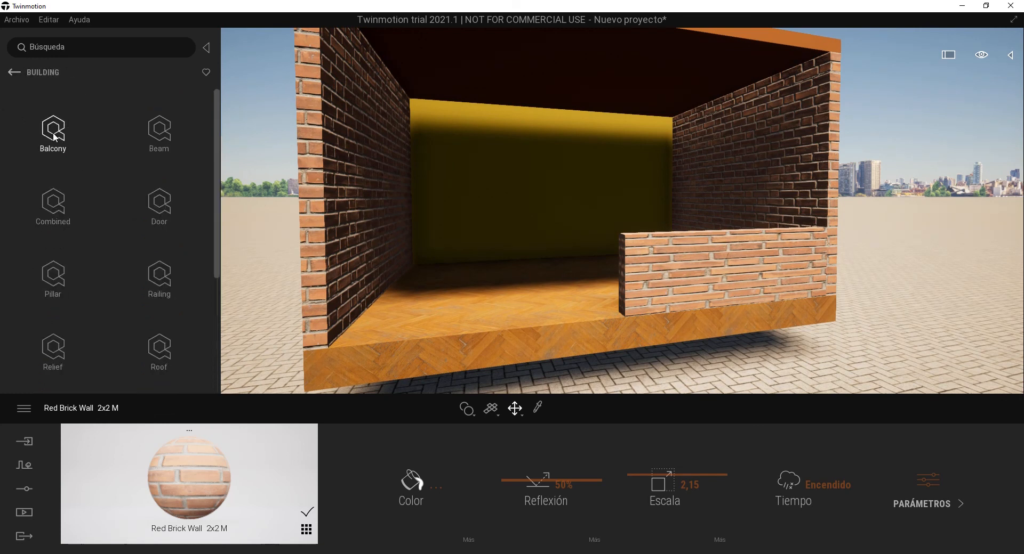
pyautogui.scroll(-5, 518, 251)
# - Place the black door and window Modular Building asset on the paving beside the brick room
pyautogui.moveTo(517, 246); pyautogui.dragTo(521, 251, button='right')
pyautogui.moveTo(410, 243); pyautogui.dragTo(410, 242, button='middle')
pyautogui.moveTo(546, 244); pyautogui.dragTo(544, 244, button='right')
pyautogui.moveTo(643, 247); pyautogui.dragTo(643, 247, button='middle')
pyautogui.scroll(-4, 464, 205)
pyautogui.moveTo(486, 205); pyautogui.dragTo(486, 205, button='right')
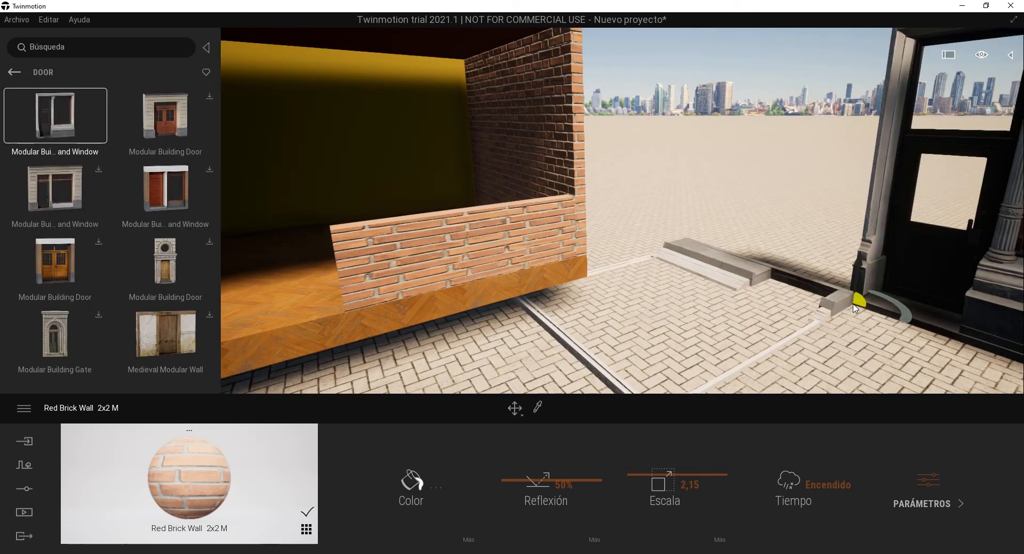
pyautogui.click(857, 299)
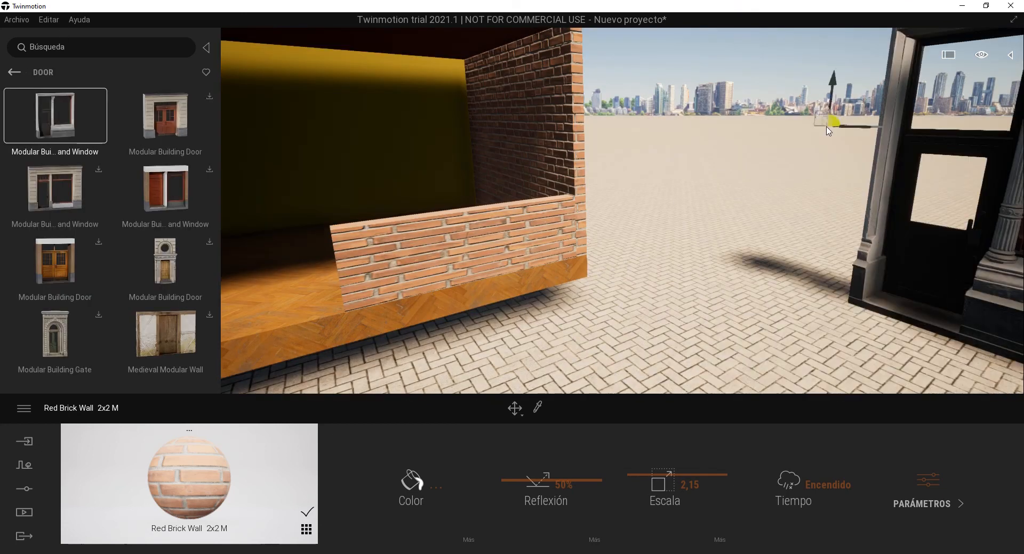
pyautogui.press('Escape')
# - Examine the placed door and window model up close, from its front, back and side
pyautogui.scroll(-3, 752, 277)
pyautogui.moveTo(751, 277); pyautogui.dragTo(752, 278, button='right')
pyautogui.scroll(6, 709, 299)
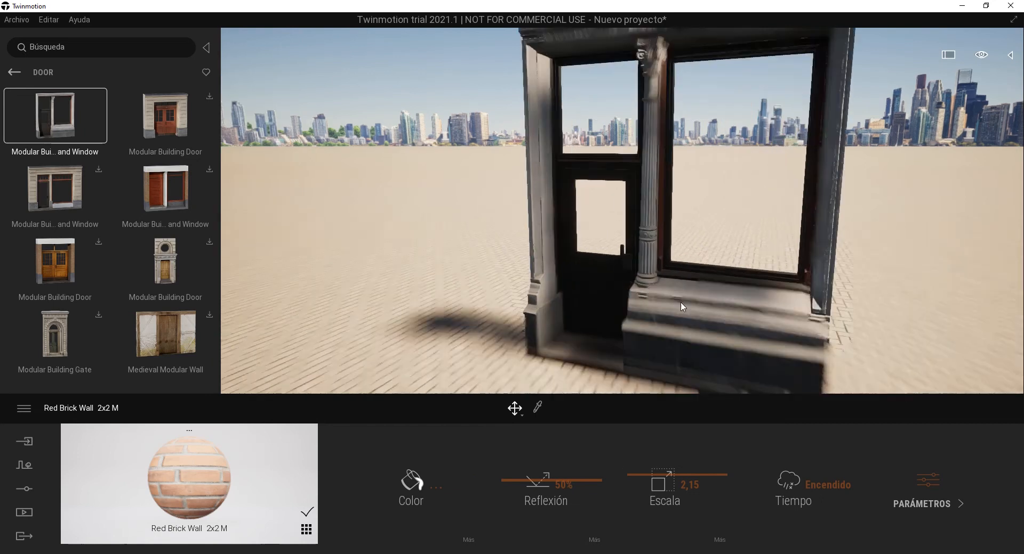
pyautogui.scroll(3, 698, 220)
pyautogui.scroll(-4, 694, 227)
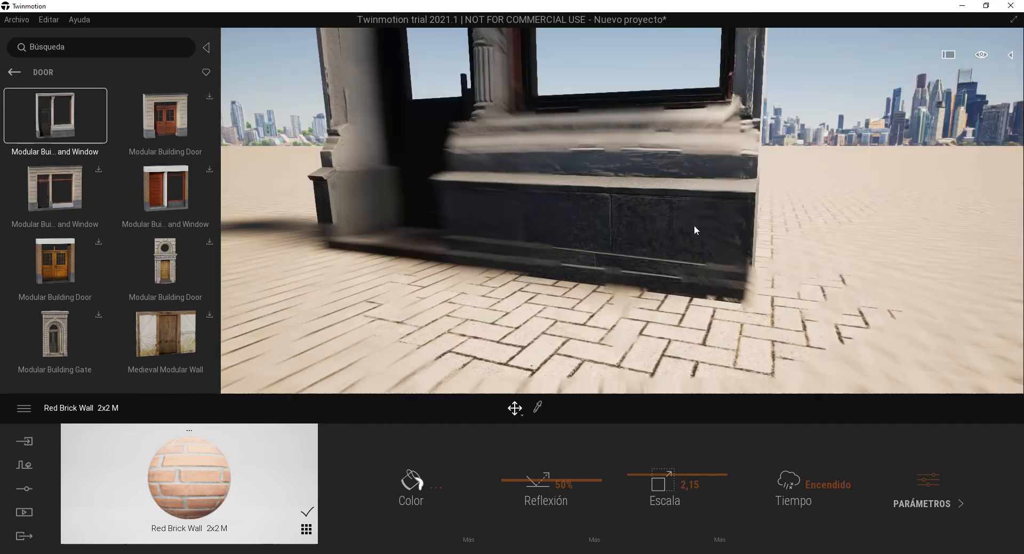
pyautogui.moveTo(695, 227); pyautogui.dragTo(880, 191, button='right')
pyautogui.scroll(3, 808, 191)
pyautogui.scroll(-4, 808, 191)
pyautogui.scroll(-6, 821, 183)
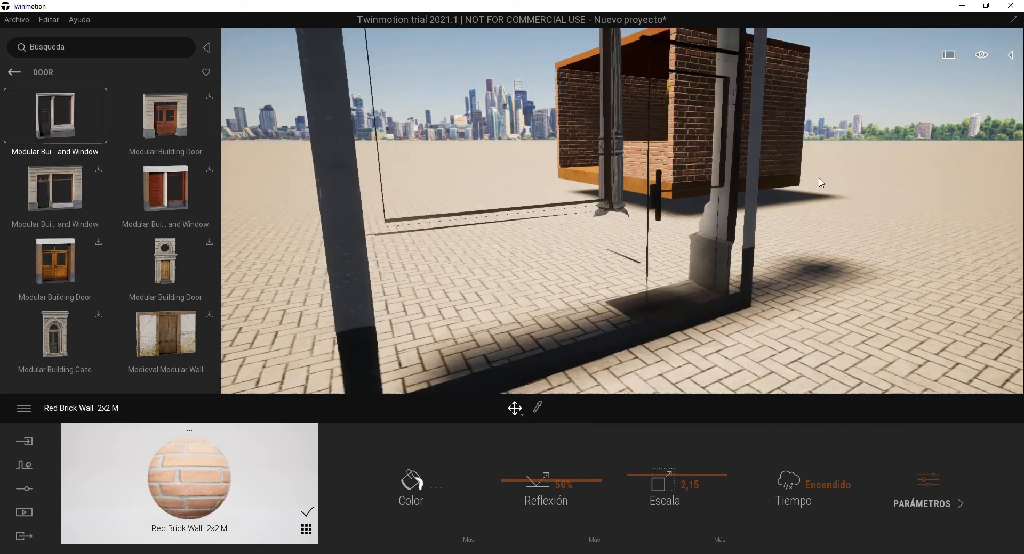
pyautogui.press('a')
pyautogui.moveTo(820, 183); pyautogui.dragTo(461, 195, button='right')
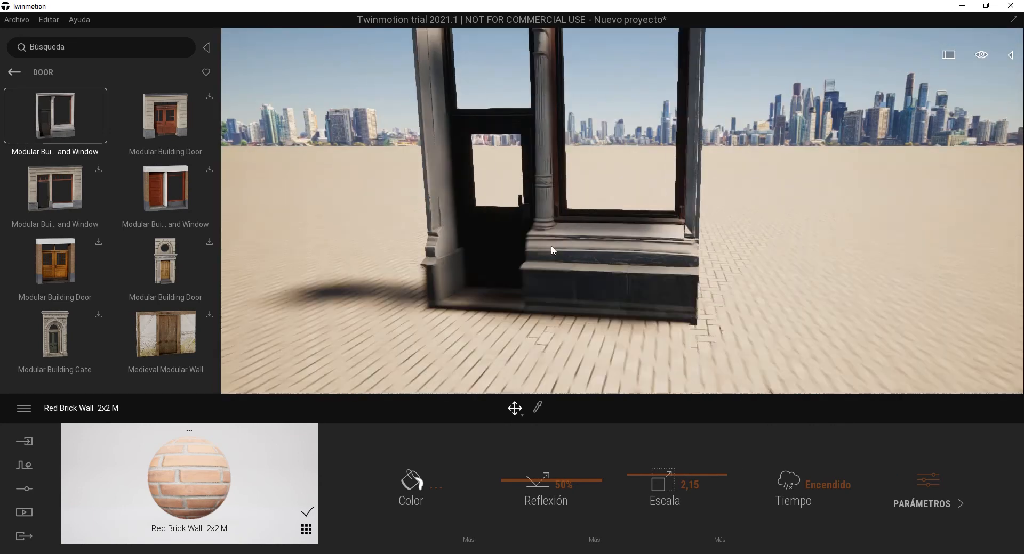
pyautogui.scroll(5, 615, 253)
pyautogui.scroll(-5, 618, 232)
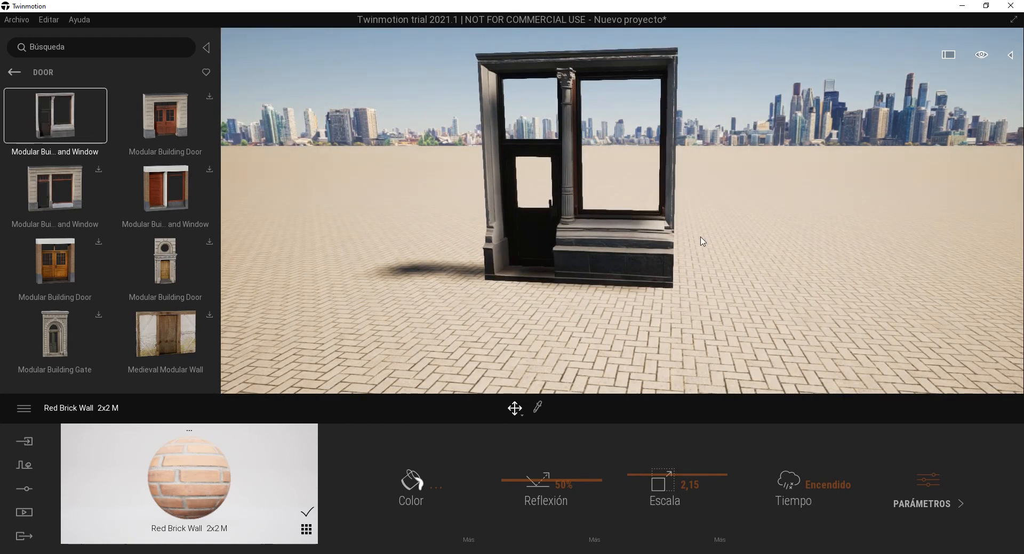
pyautogui.scroll(-1, 738, 247)
pyautogui.moveTo(565, 246); pyautogui.dragTo(731, 249, button='right')
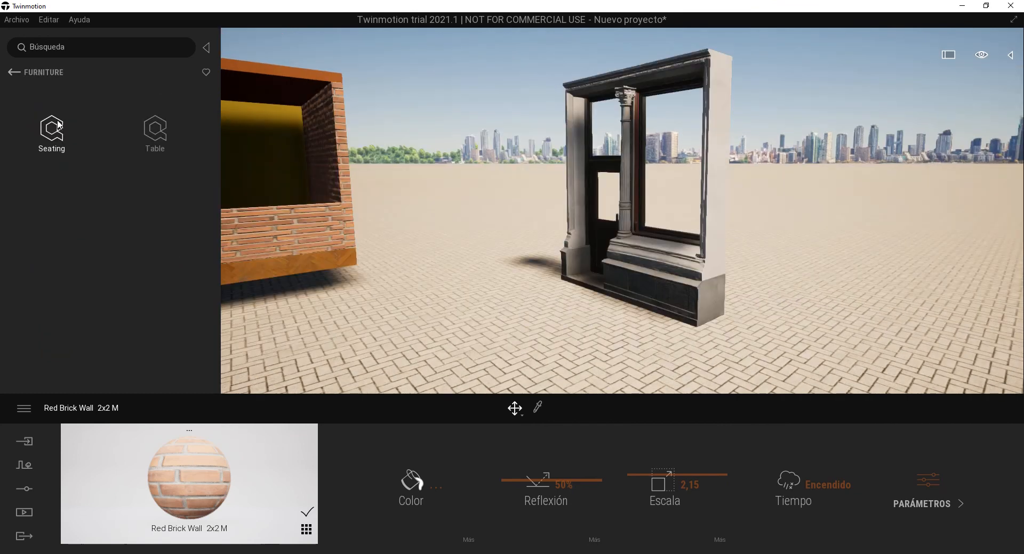
# - Browse the Mega escáner Interior assets, checking the Seating, Table and Fireplace models
pyautogui.click(58, 128)
pyautogui.click(13, 72)
pyautogui.click(14, 73)
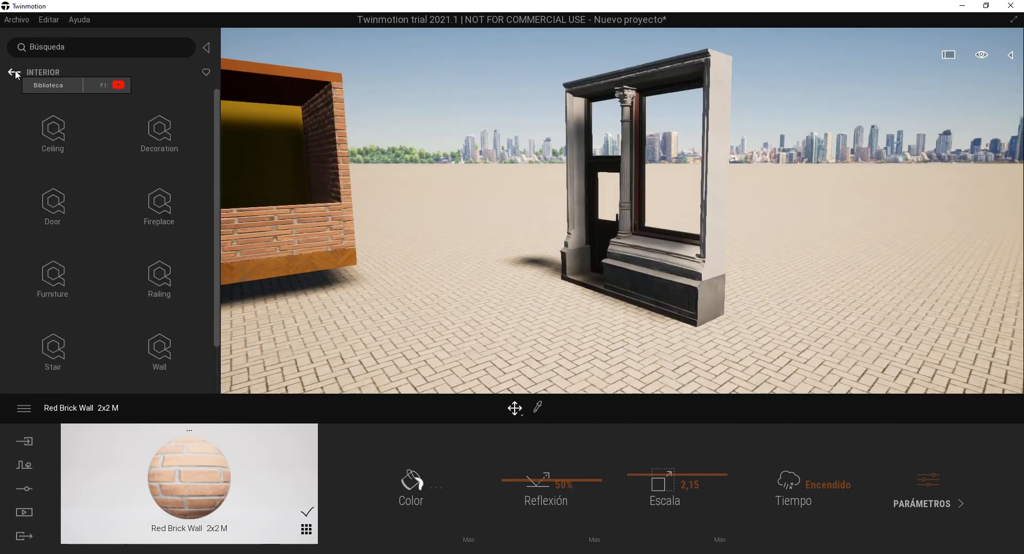
pyautogui.click(53, 277)
pyautogui.click(153, 133)
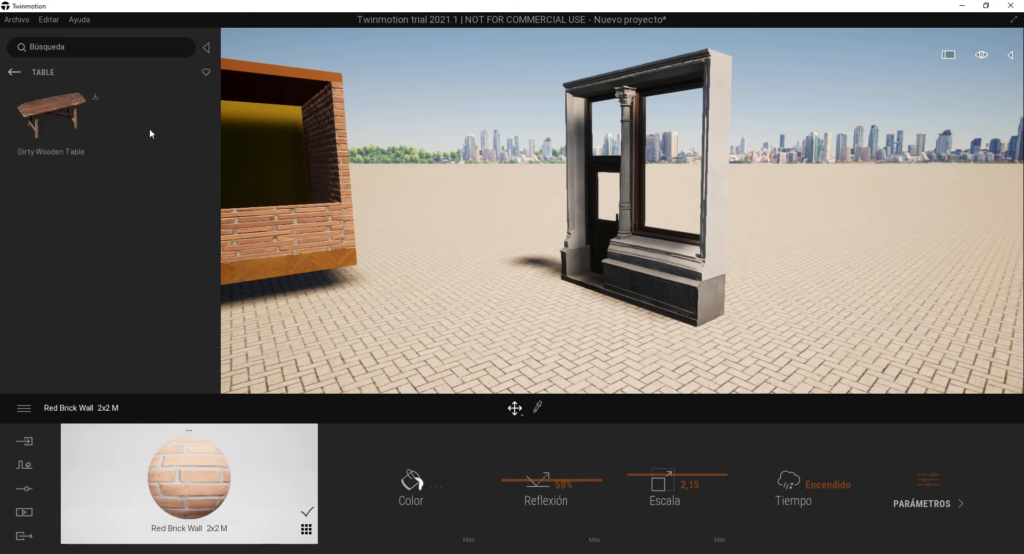
pyautogui.click(14, 72)
pyautogui.click(51, 134)
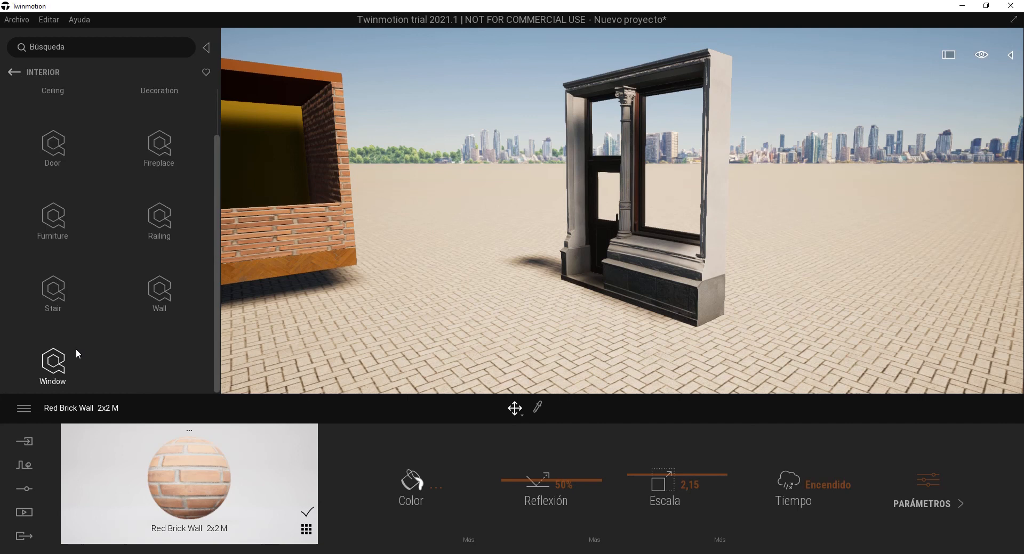
pyautogui.scroll(2, 66, 293)
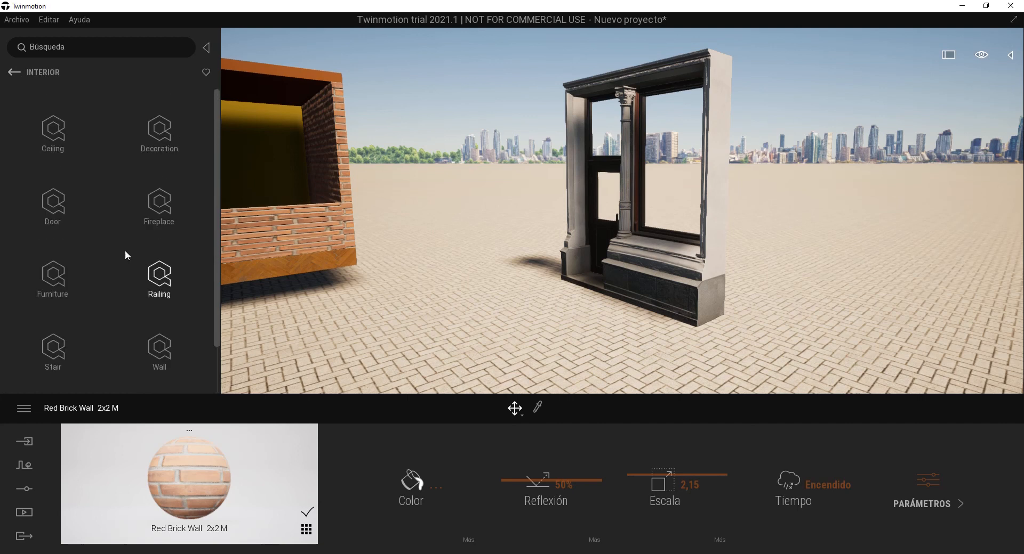
pyautogui.click(163, 211)
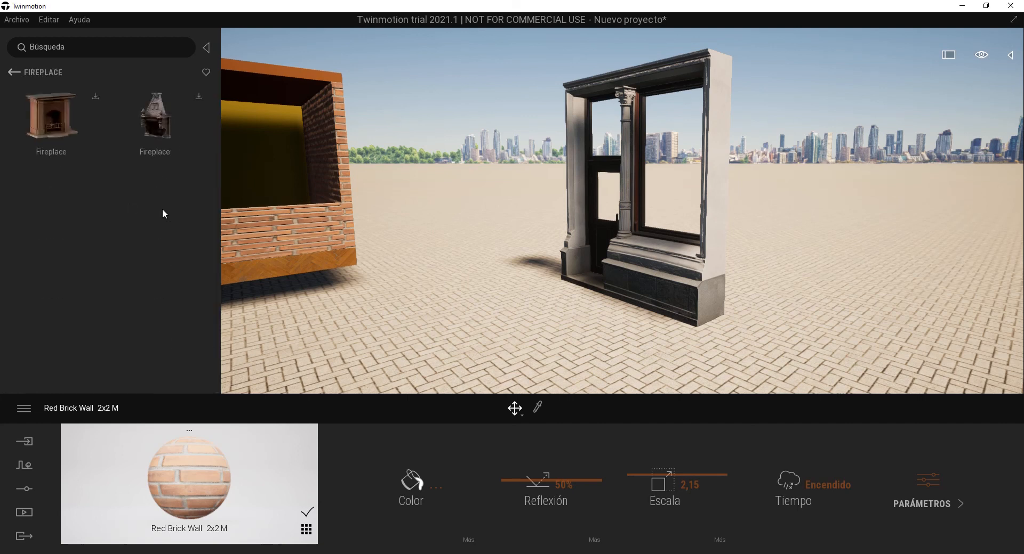
pyautogui.click(14, 73)
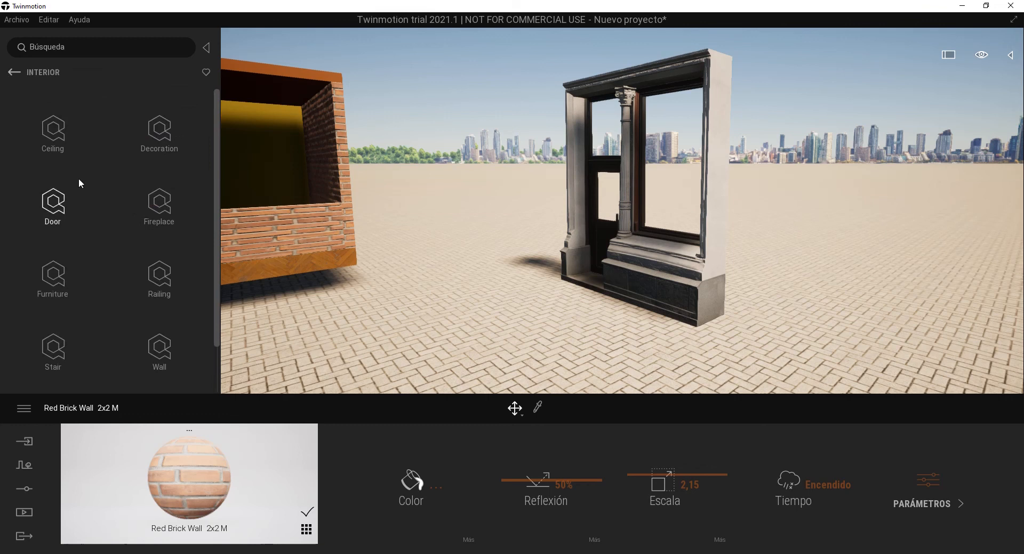
# - Look through the Kitchenware models in the Interior Decoration category of Mega escáner
pyautogui.click(154, 122)
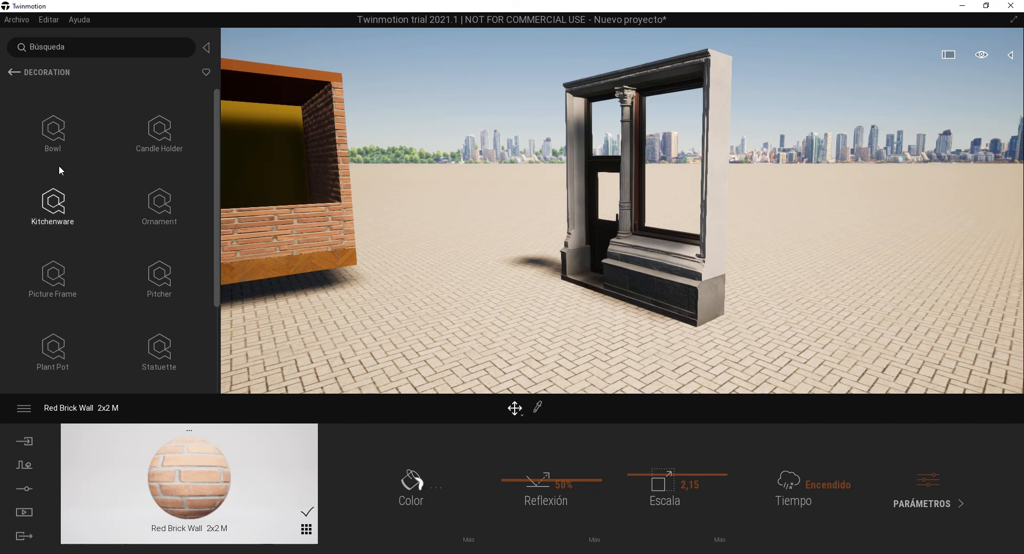
pyautogui.click(55, 218)
pyautogui.scroll(-3, 165, 258)
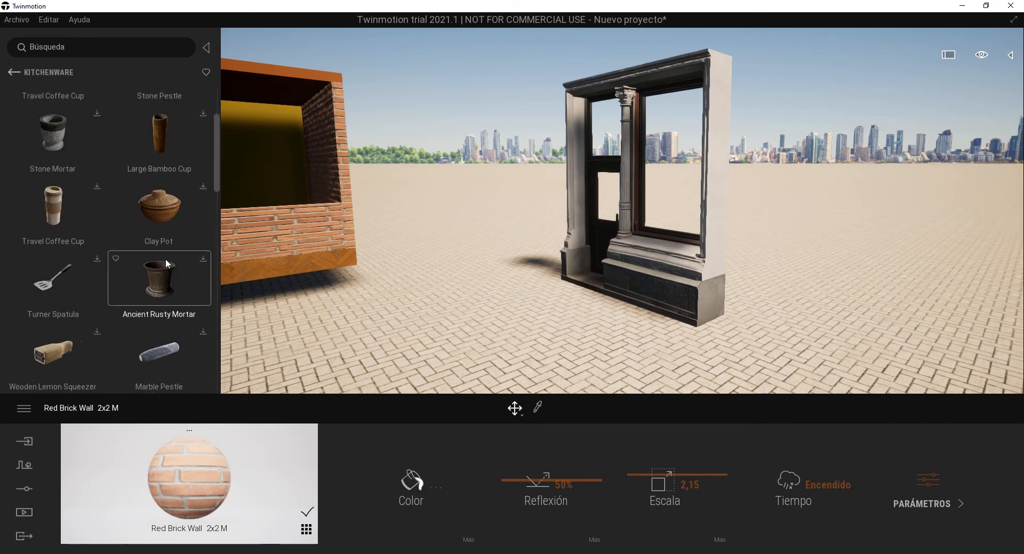
pyautogui.scroll(3, 165, 258)
pyautogui.scroll(-6, 138, 247)
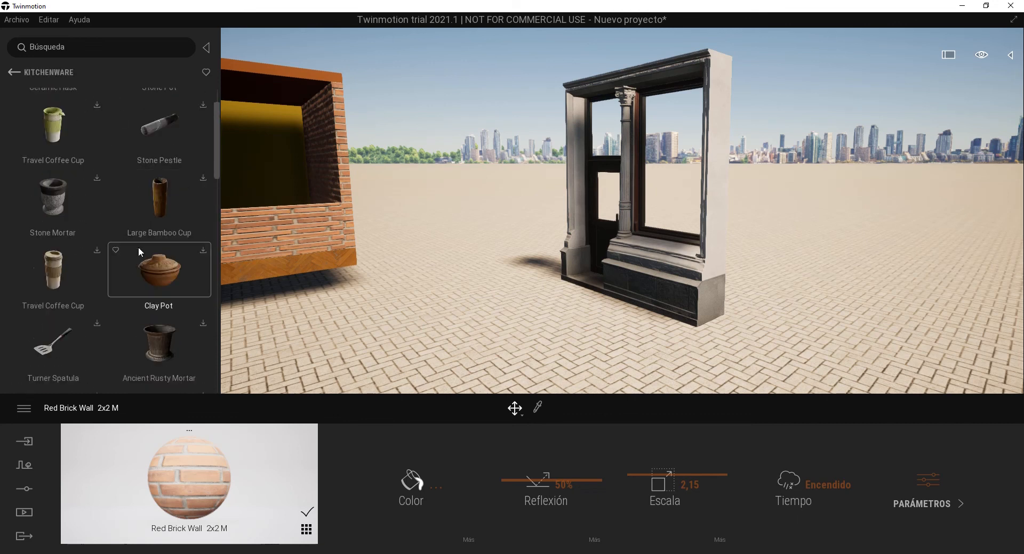
pyautogui.scroll(-5, 163, 289)
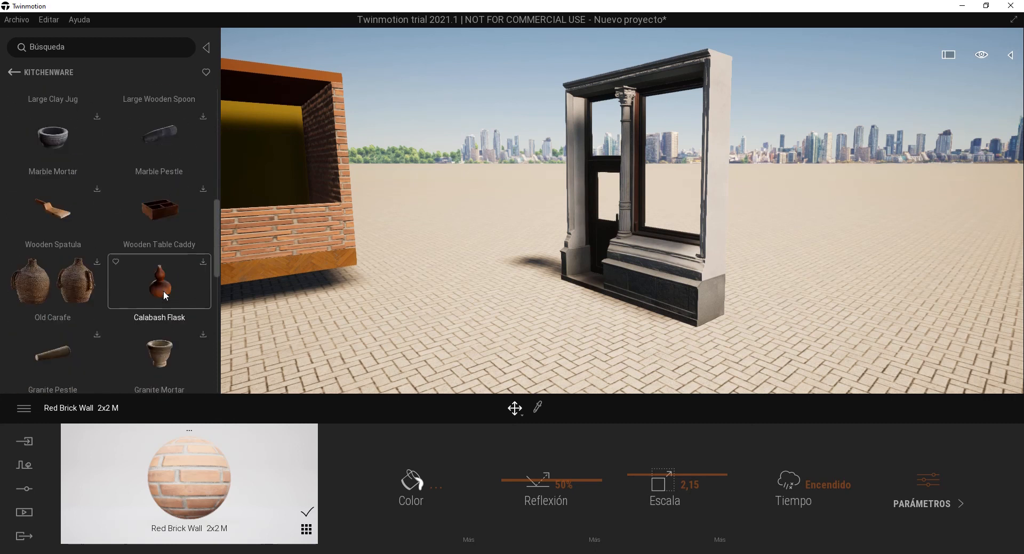
pyautogui.moveTo(214, 279); pyautogui.dragTo(213, 360)
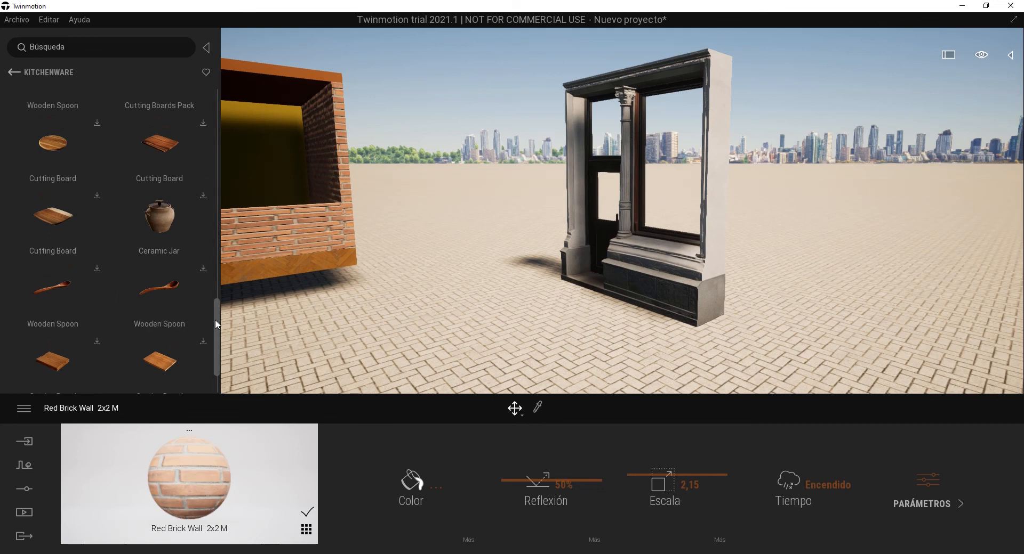
pyautogui.moveTo(218, 326); pyautogui.dragTo(205, 117)
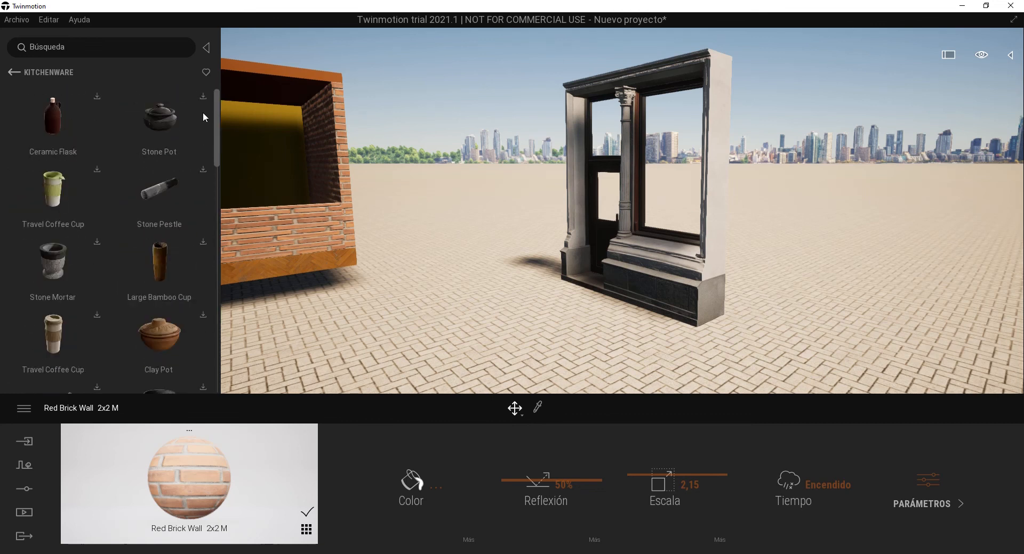
# - Return to the main library and browse the Árboles and Matorrales collections of Vegetación y terrenos
pyautogui.click(13, 74)
pyautogui.click(13, 74)
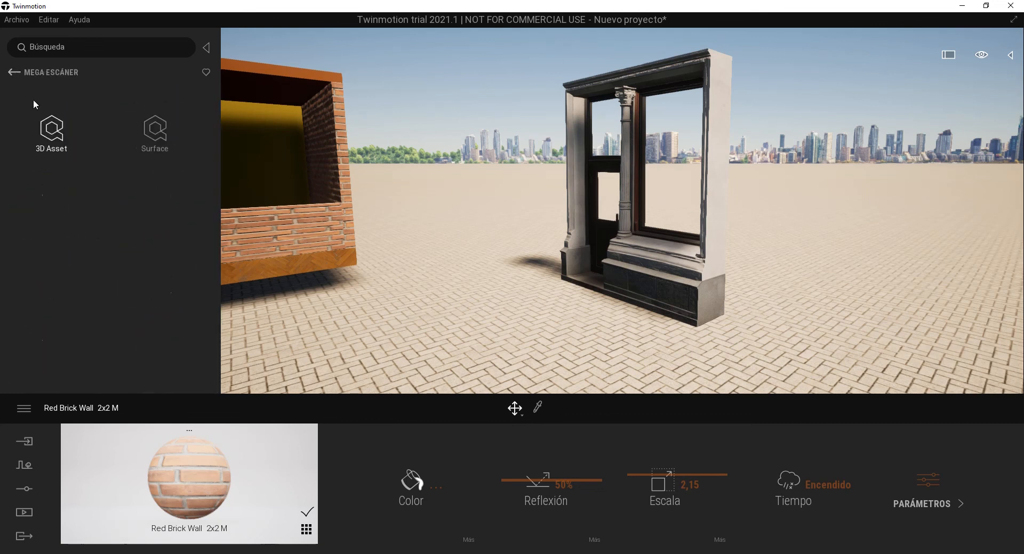
pyautogui.click(13, 72)
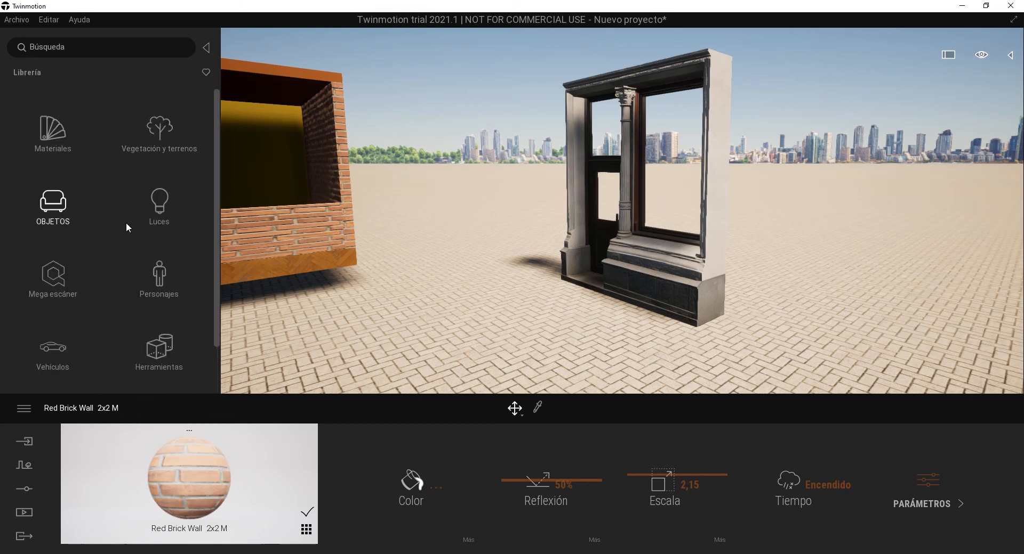
pyautogui.click(163, 136)
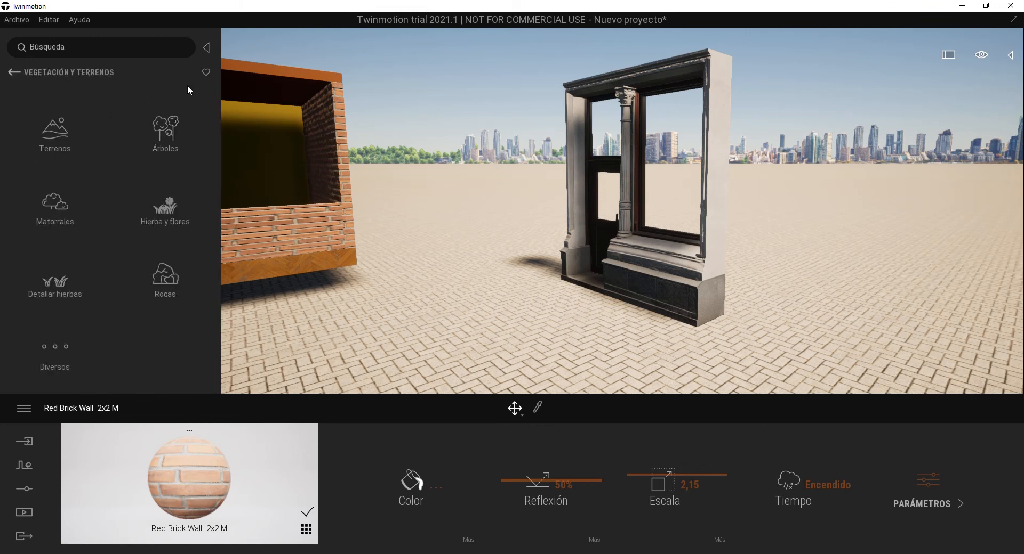
pyautogui.click(167, 133)
pyautogui.moveTo(220, 120); pyautogui.dragTo(182, 28)
pyautogui.scroll(-2, 128, 266)
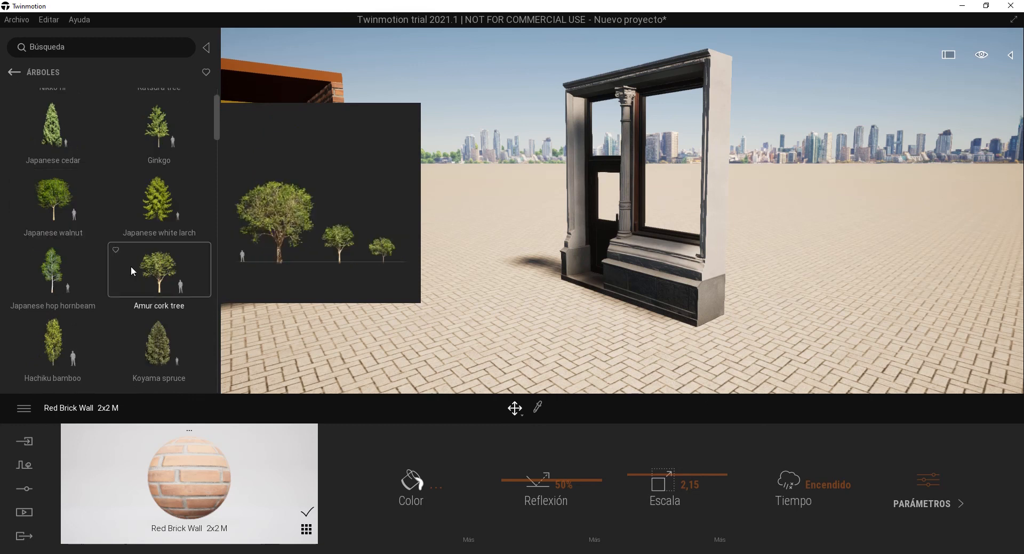
pyautogui.scroll(2, 131, 267)
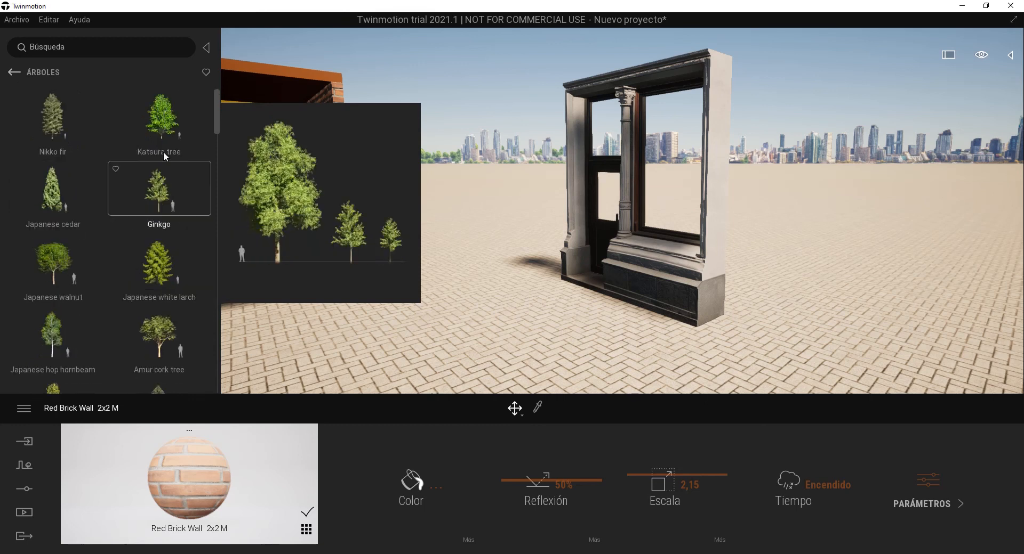
pyautogui.click(13, 74)
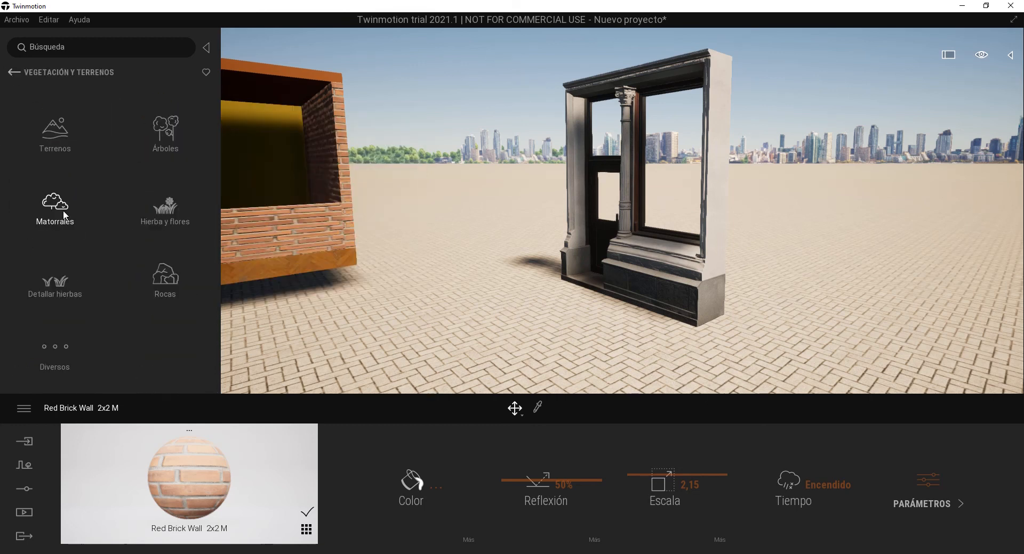
pyautogui.click(63, 210)
# - Browse the Grupos and Humanos animados collections in the library's Personajes category
pyautogui.click(12, 72)
pyautogui.click(11, 74)
pyautogui.click(169, 274)
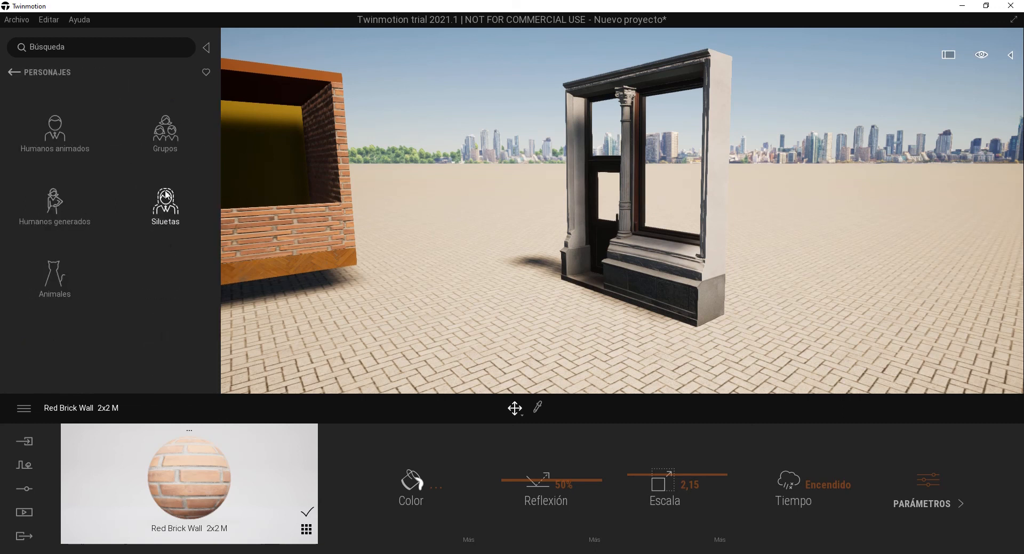
pyautogui.click(171, 137)
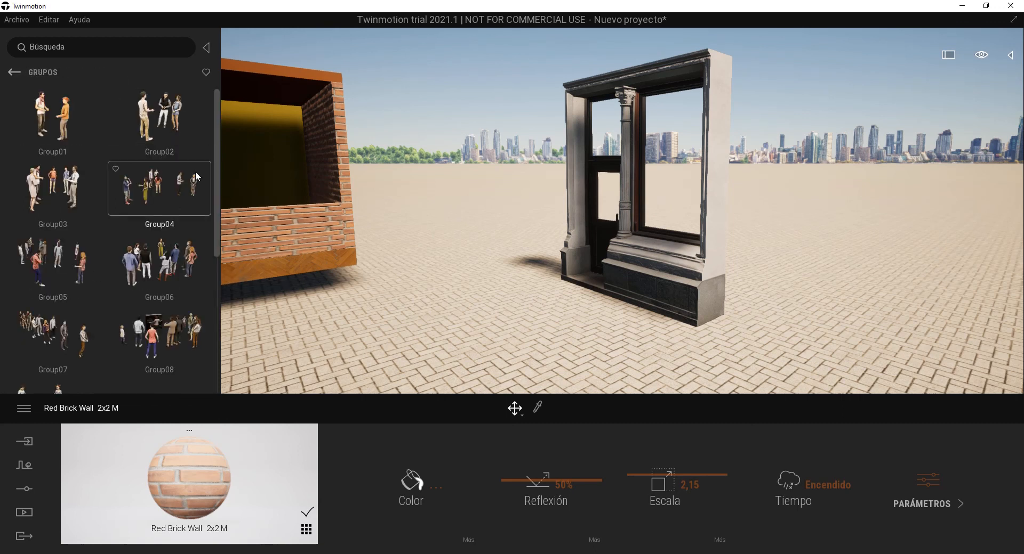
pyautogui.moveTo(215, 181); pyautogui.dragTo(213, 271)
pyautogui.click(14, 72)
pyautogui.click(56, 131)
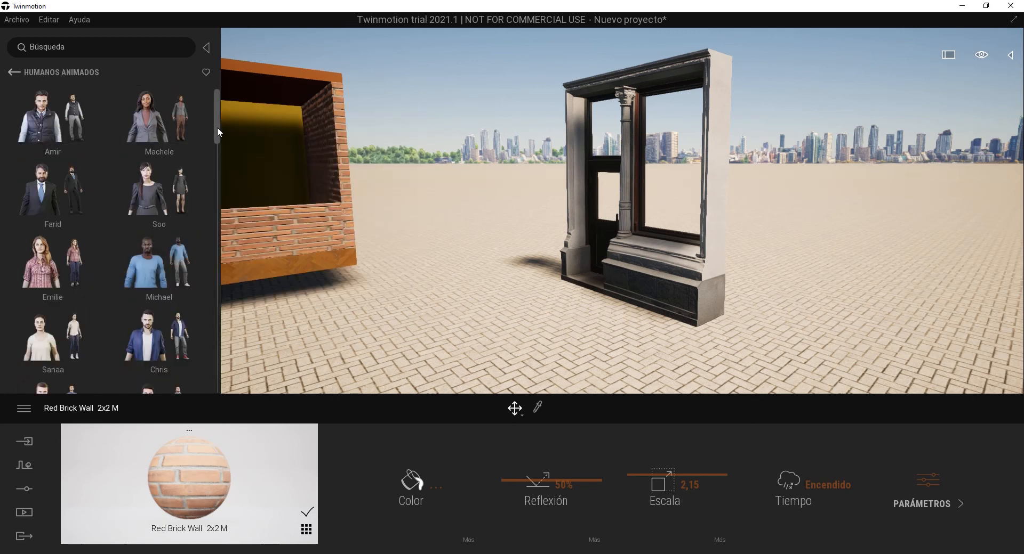
pyautogui.moveTo(218, 132); pyautogui.dragTo(207, 295)
# - Browse the Interior objects in Objetos, checking Entrenamiento en la calle, Gim and the Salón categories
pyautogui.click(13, 72)
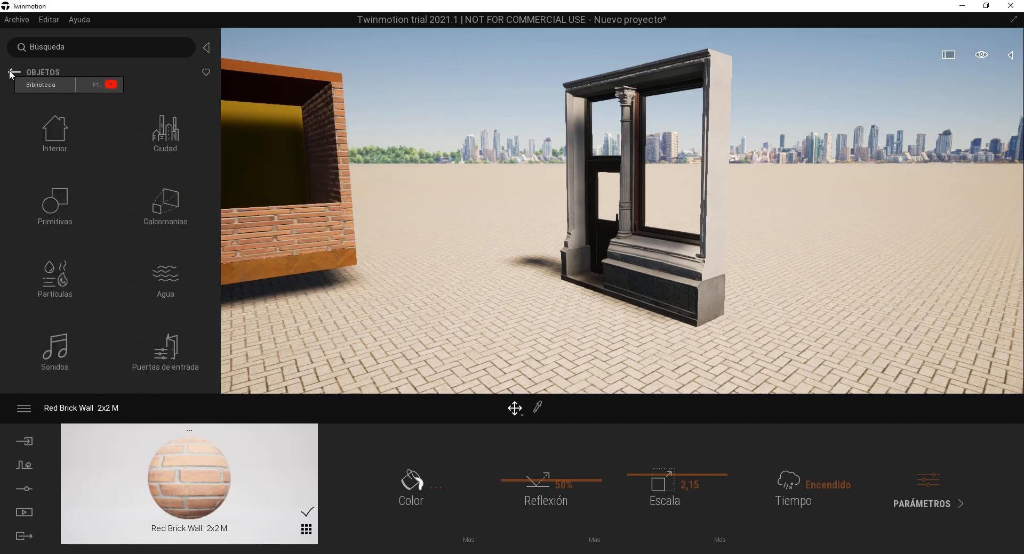
pyautogui.click(47, 129)
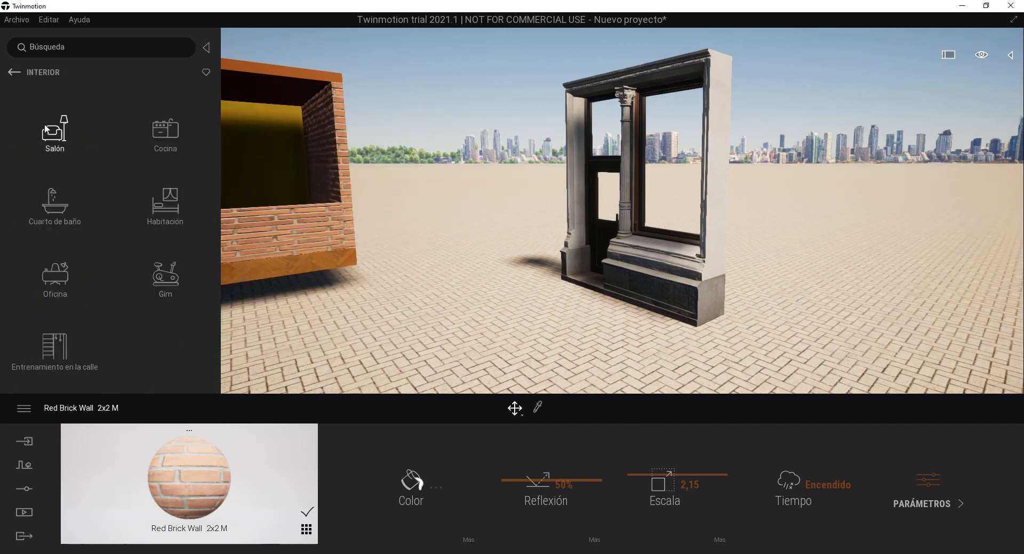
pyautogui.click(67, 352)
pyautogui.scroll(-6, 97, 242)
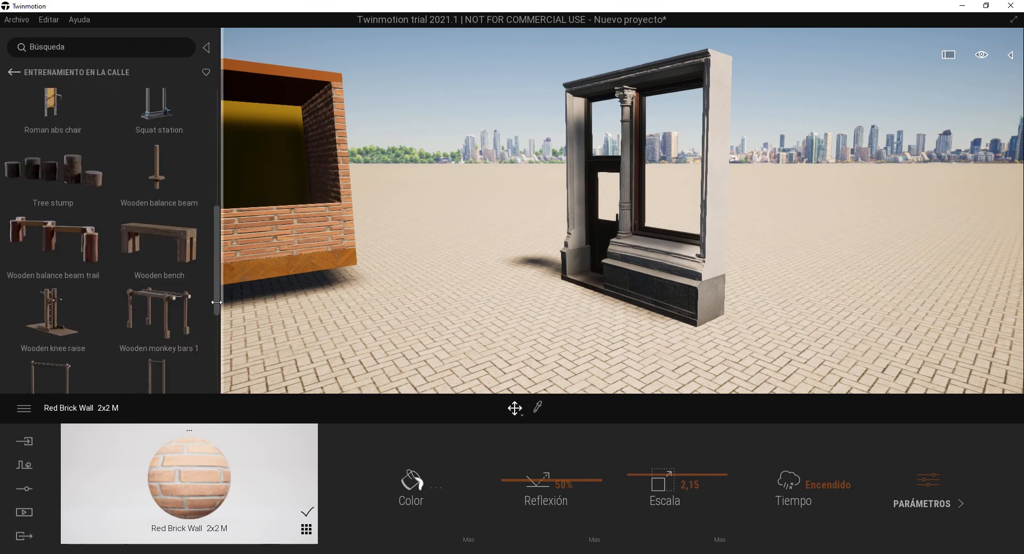
pyautogui.moveTo(217, 294); pyautogui.dragTo(229, 163)
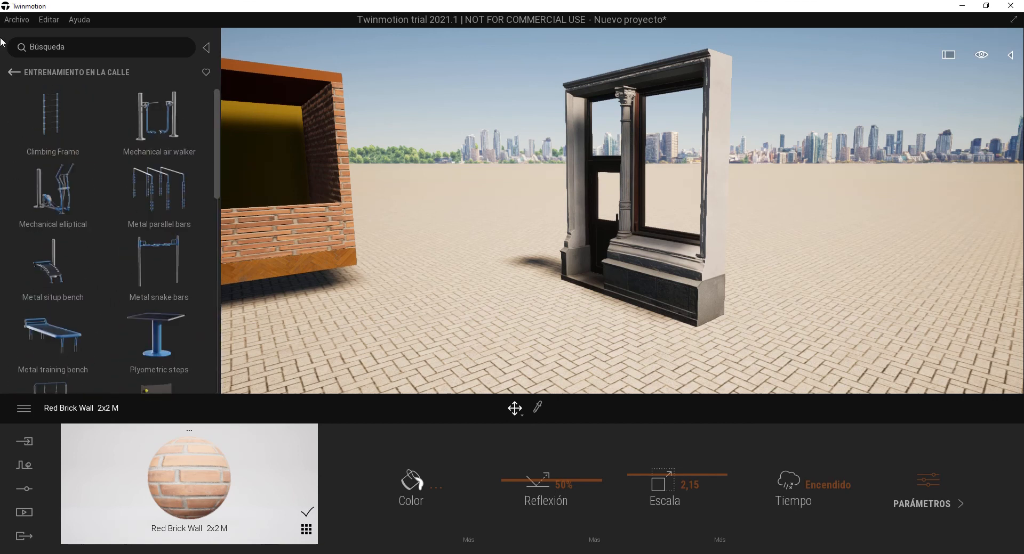
pyautogui.click(11, 75)
pyautogui.click(160, 277)
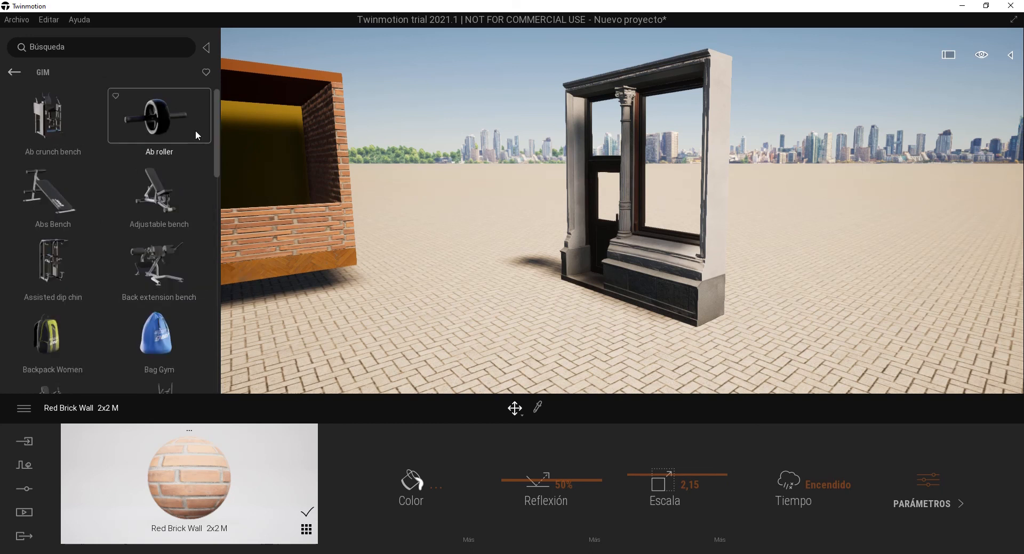
pyautogui.moveTo(215, 132); pyautogui.dragTo(215, 96)
pyautogui.click(9, 74)
pyautogui.click(49, 144)
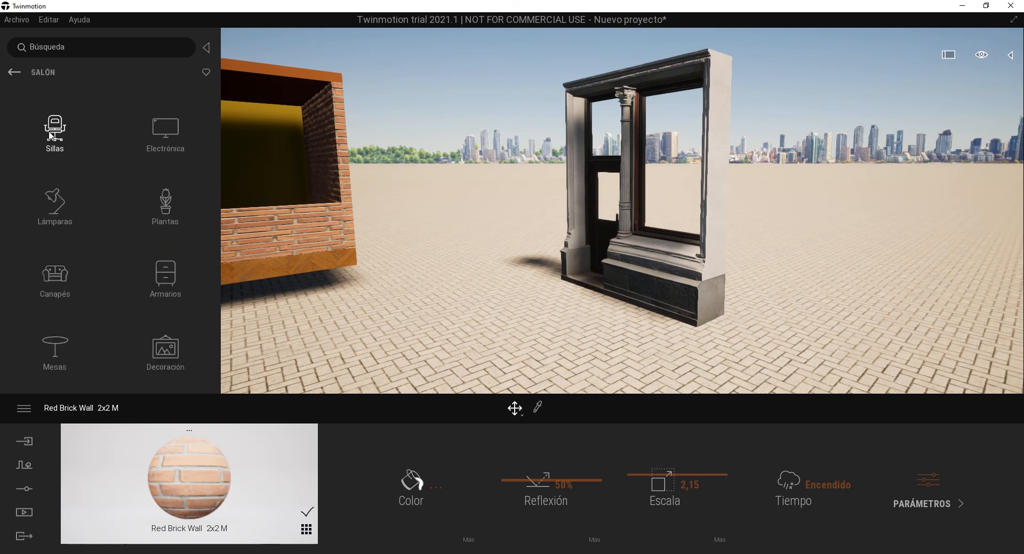
# - Browse the Decoración models in the Salón category down to the carpets and return to the Objetos categories
pyautogui.click(165, 351)
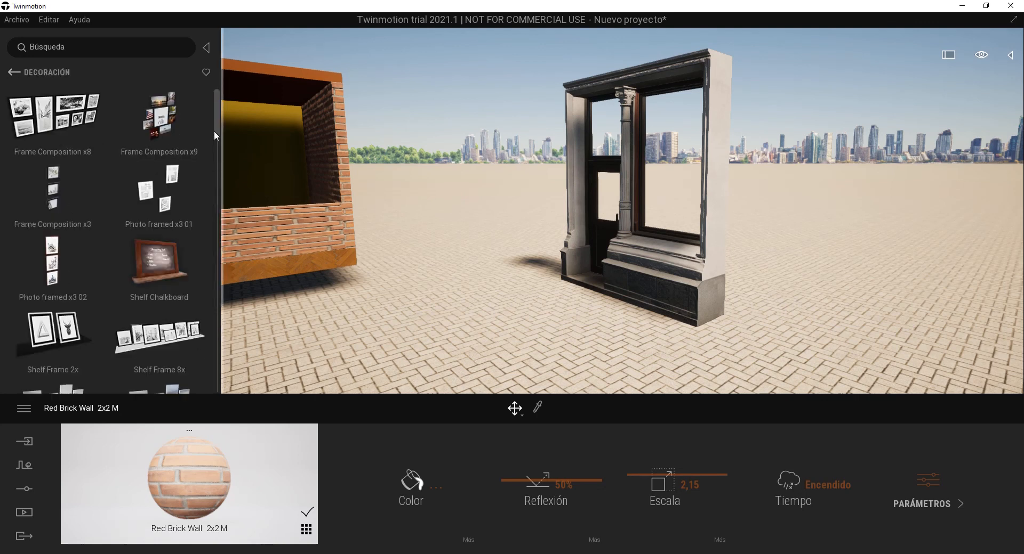
pyautogui.moveTo(215, 123); pyautogui.dragTo(218, 359)
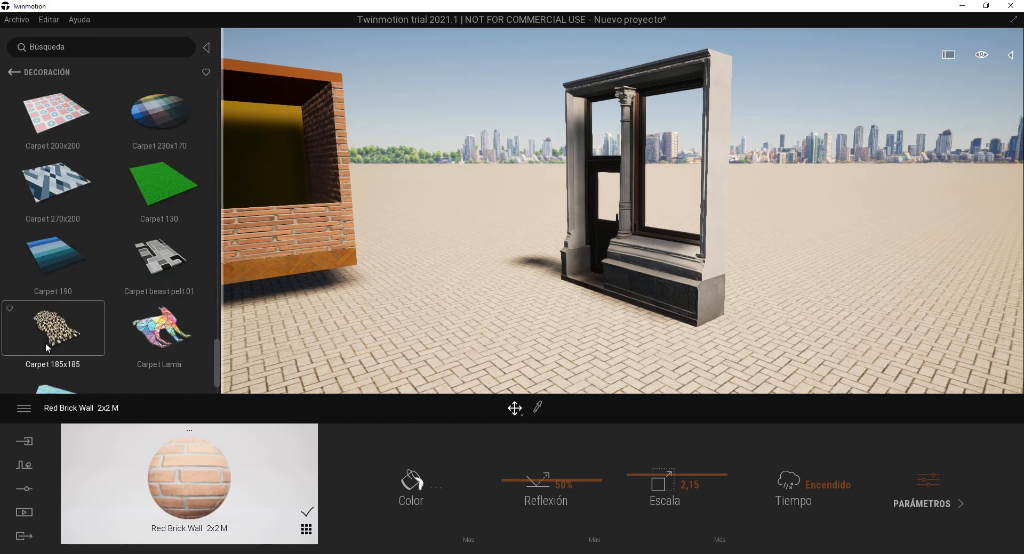
pyautogui.click(15, 73)
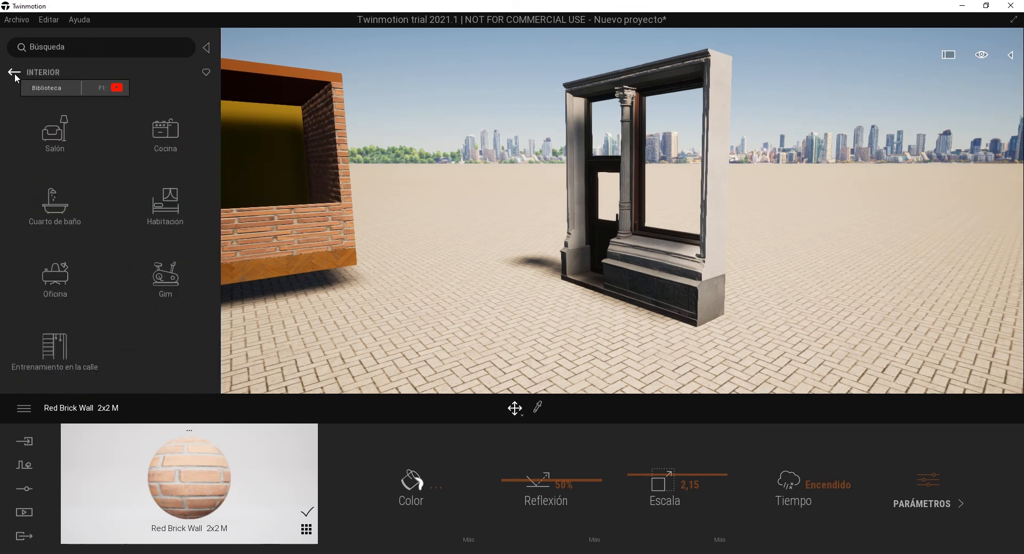
pyautogui.click(14, 73)
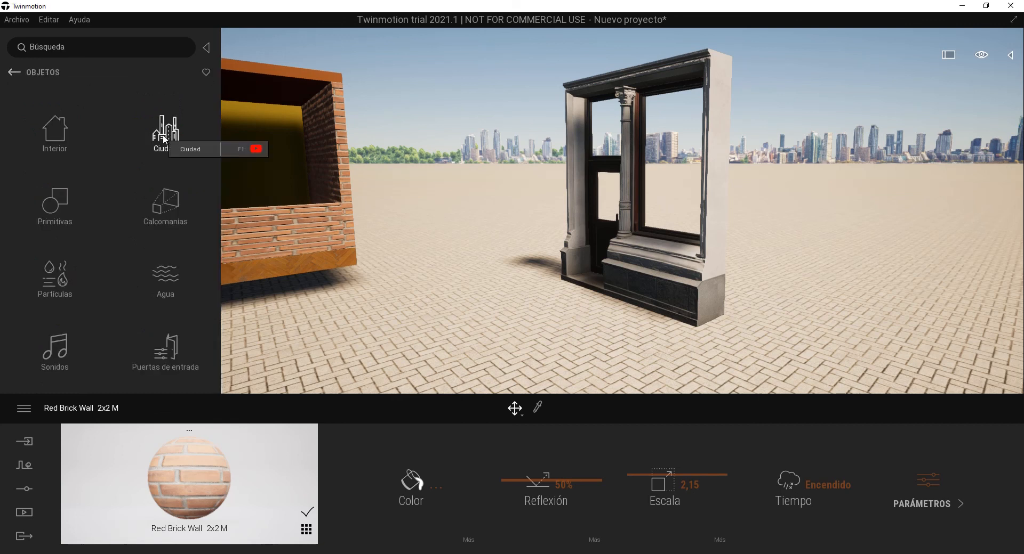
# - Look at the Calcomanías collection, return to the main library and view the brick room and storefront together from farther away
pyautogui.click(168, 215)
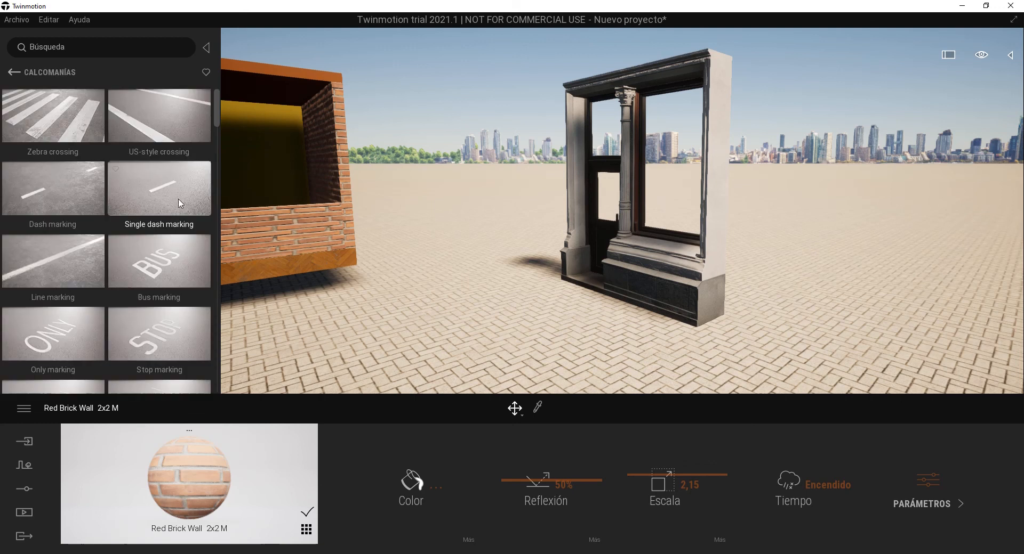
pyautogui.moveTo(216, 116); pyautogui.dragTo(244, 81)
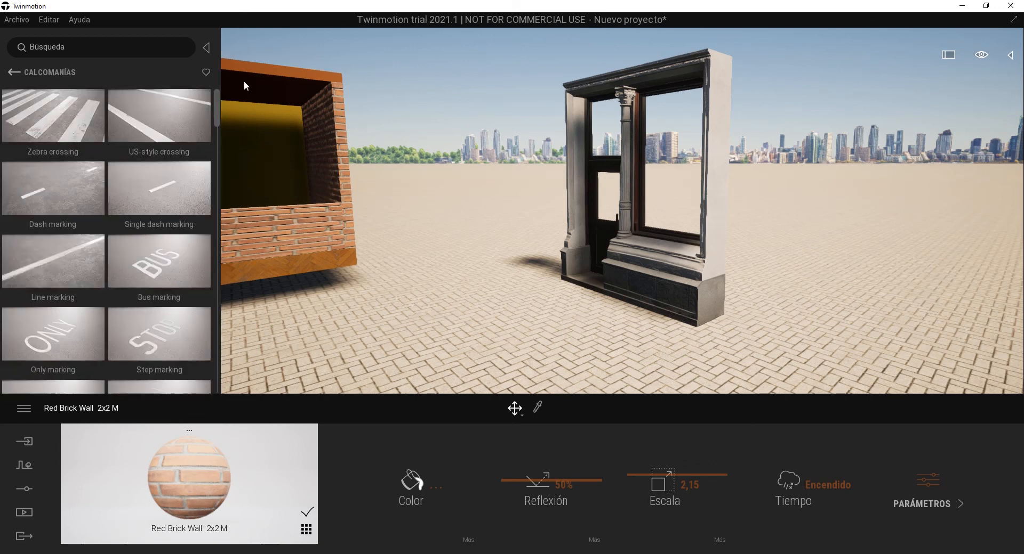
pyautogui.click(18, 78)
pyautogui.scroll(-5, 422, 238)
pyautogui.scroll(5, 421, 201)
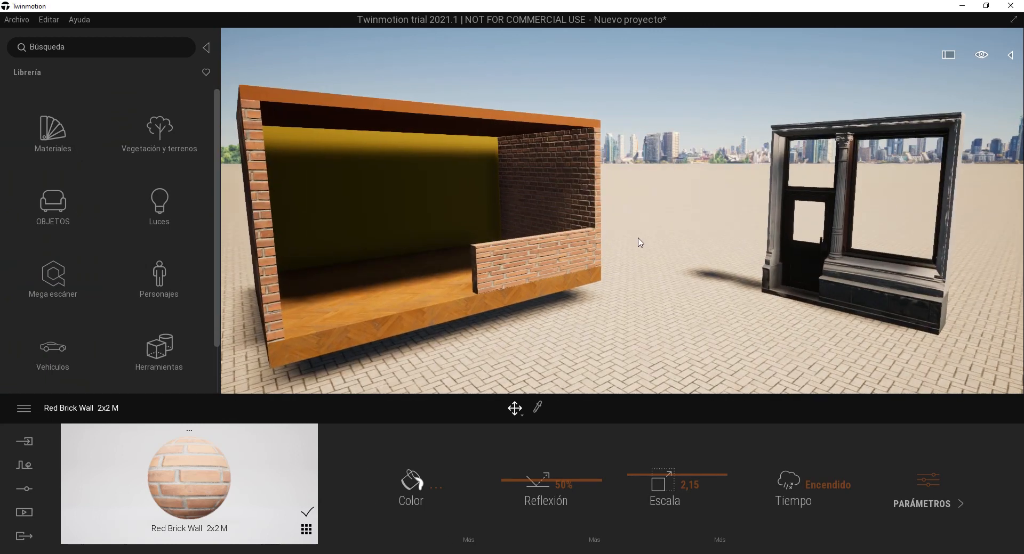
pyautogui.moveTo(637, 238)
pyautogui.mouseDown(button='right')
pyautogui.moveTo(671, 228)
pyautogui.moveTo(639, 246)
pyautogui.mouseUp(button='right')
pyautogui.scroll(-3, 639, 247)
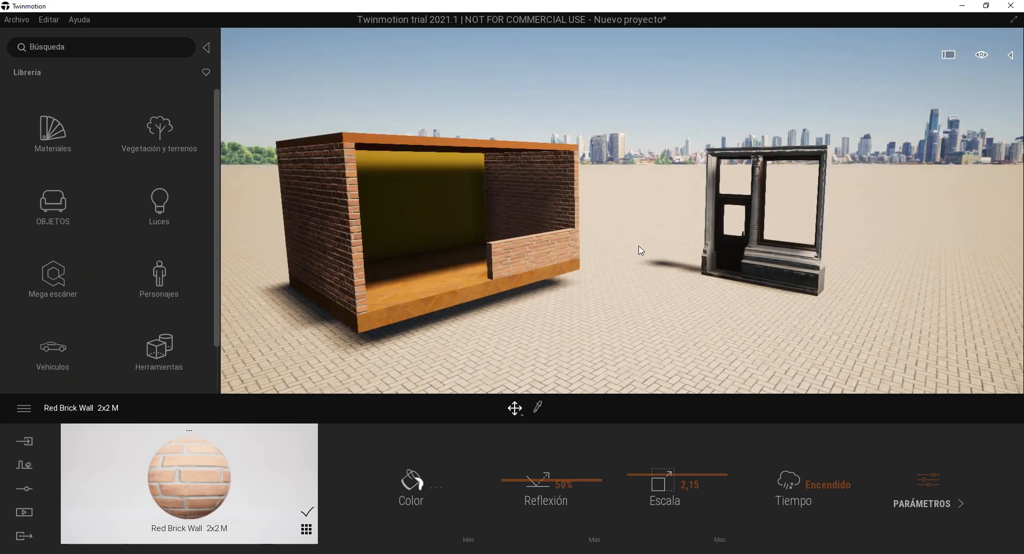